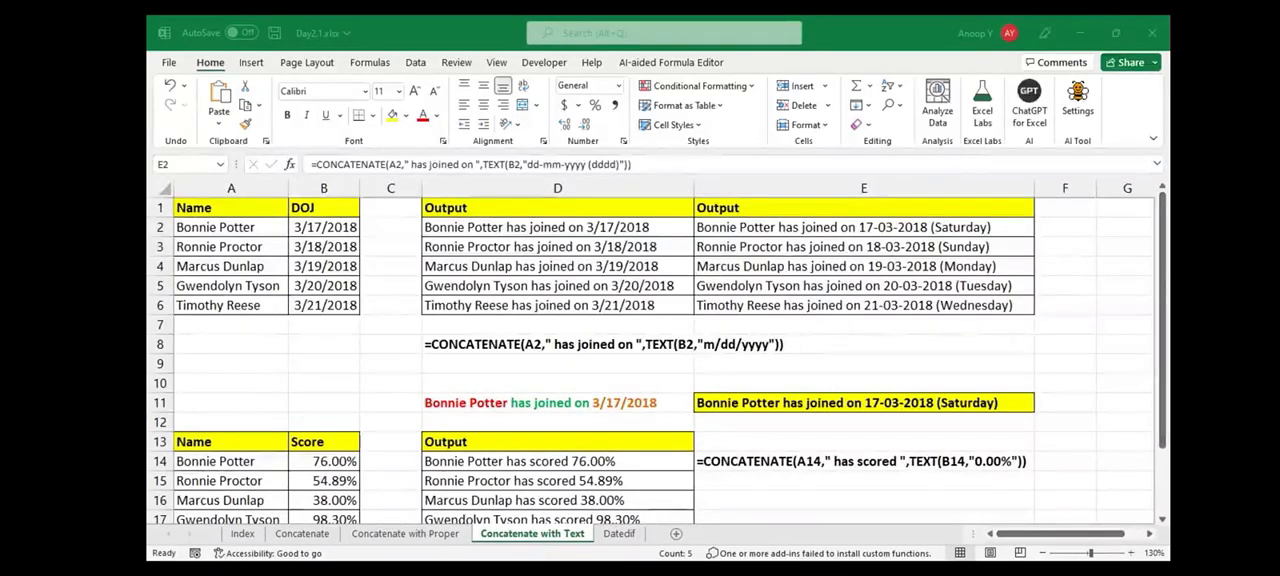
Enter the title Datedif in cell A1 of the Datedif worksheet
key("ctrl+Page_Down")
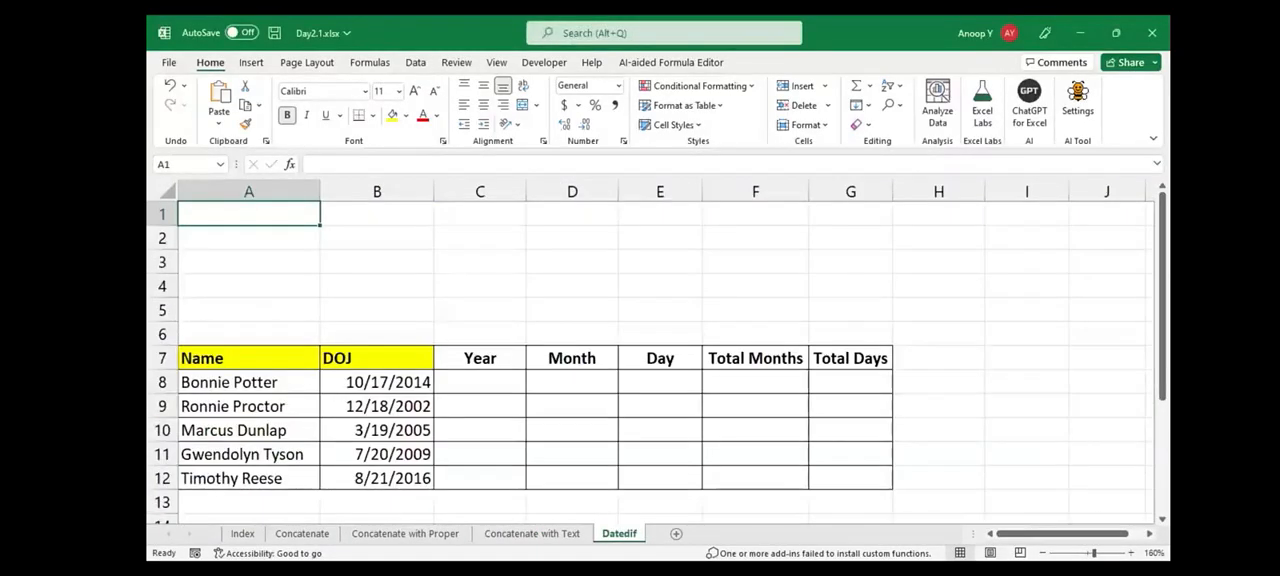
type("Datedif")
key("Return")
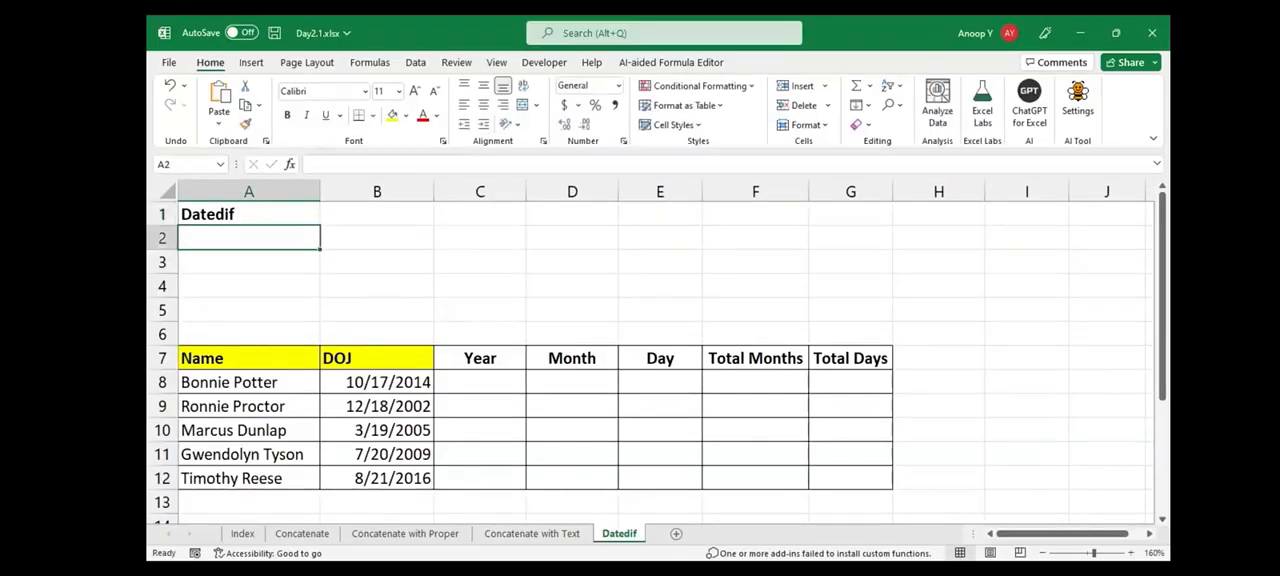
Color the word "Date" red and "dif" green within the title in cell A1
left_click(205, 209)
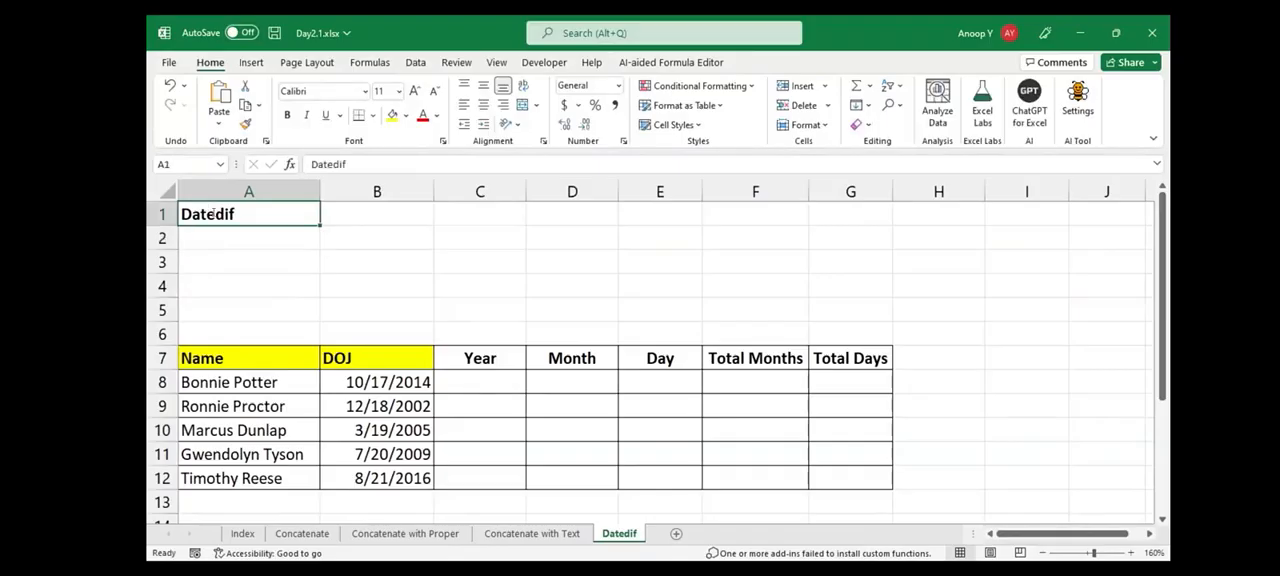
double_click(213, 212)
mouse_move(215, 213)
left_mouse_down()
mouse_move(170, 212)
mouse_move(215, 214)
left_mouse_up()
left_click(423, 116)
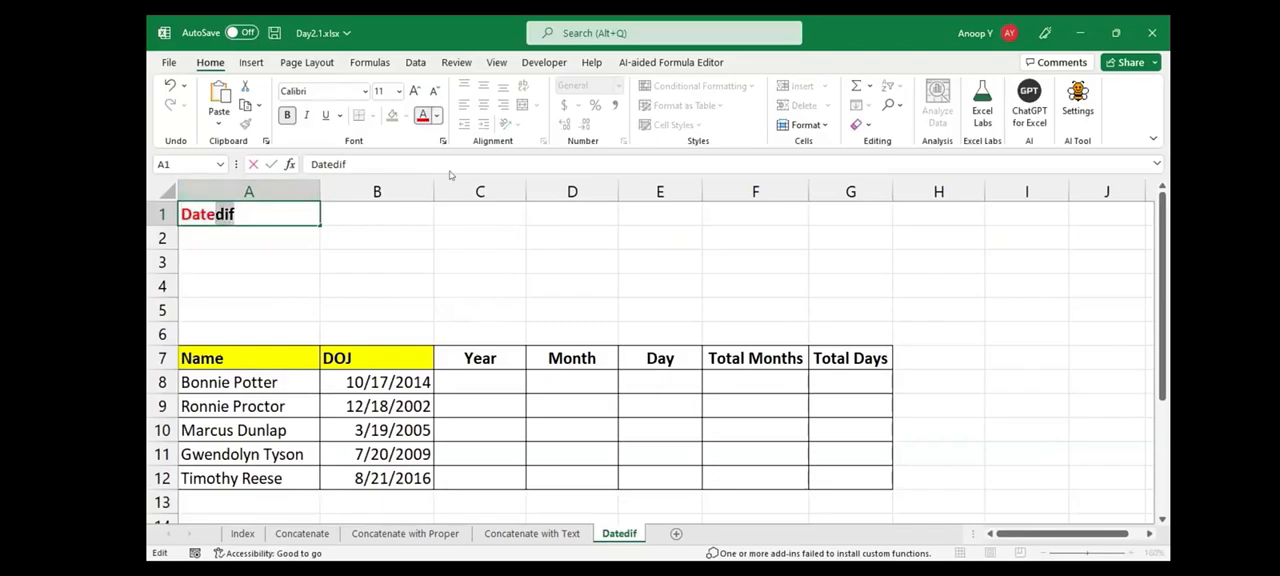
left_click(436, 116)
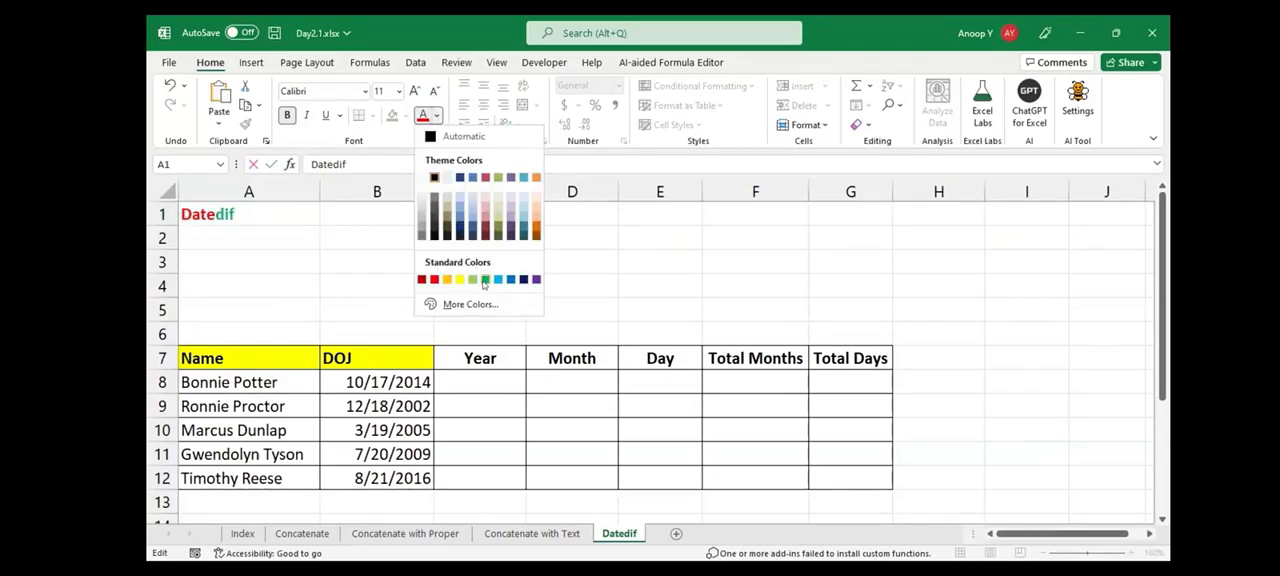
left_click(484, 280)
left_click(482, 285)
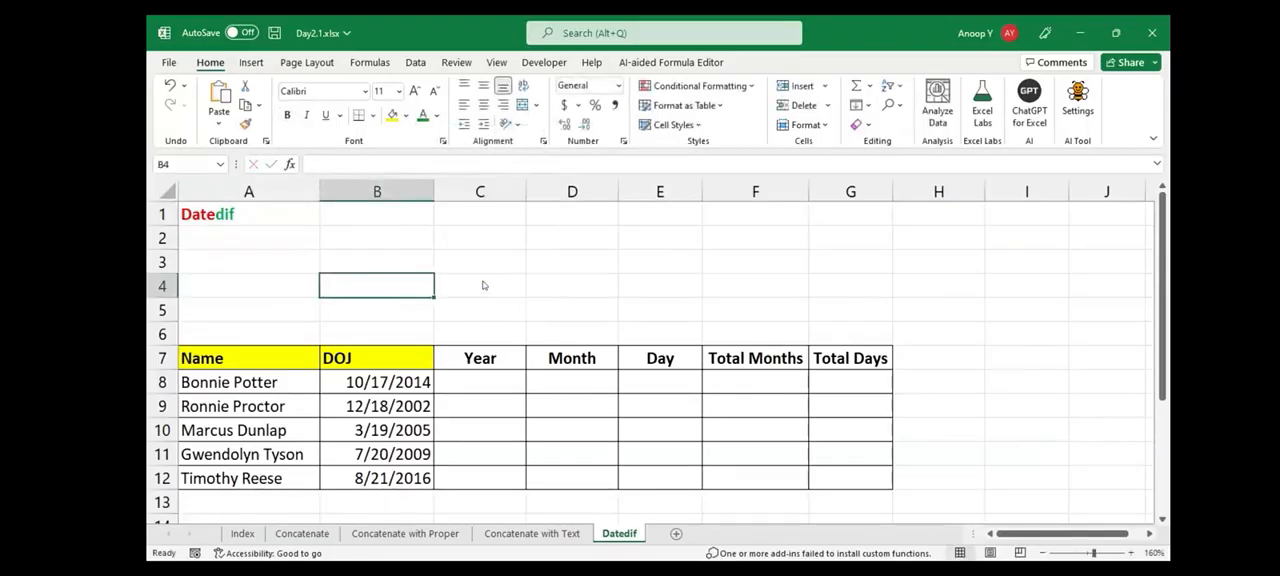
Enter the description "Diff b/w two dates" in cell B1
key("Up")
key("Up")
key("Up")
type("Diff b/w ")
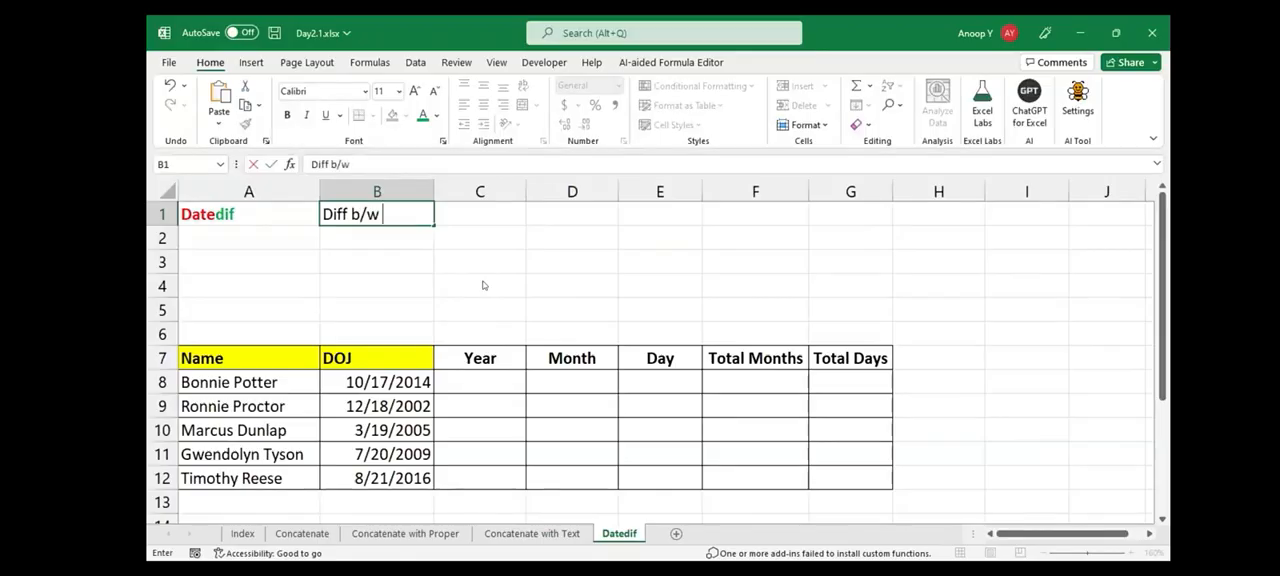
type("two dates")
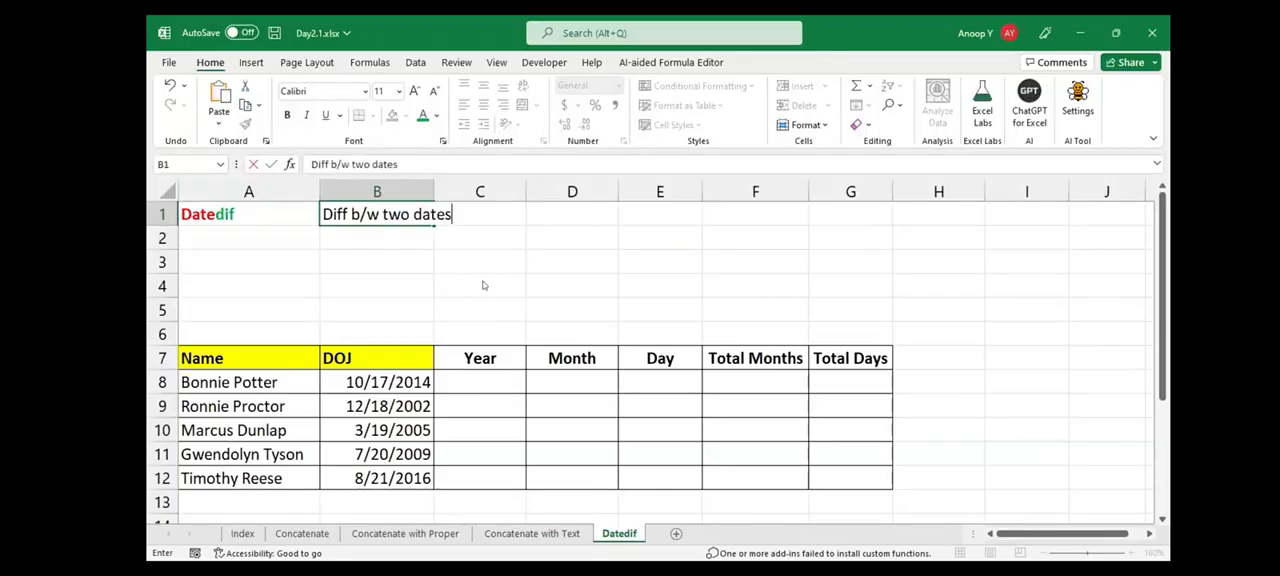
key("Return")
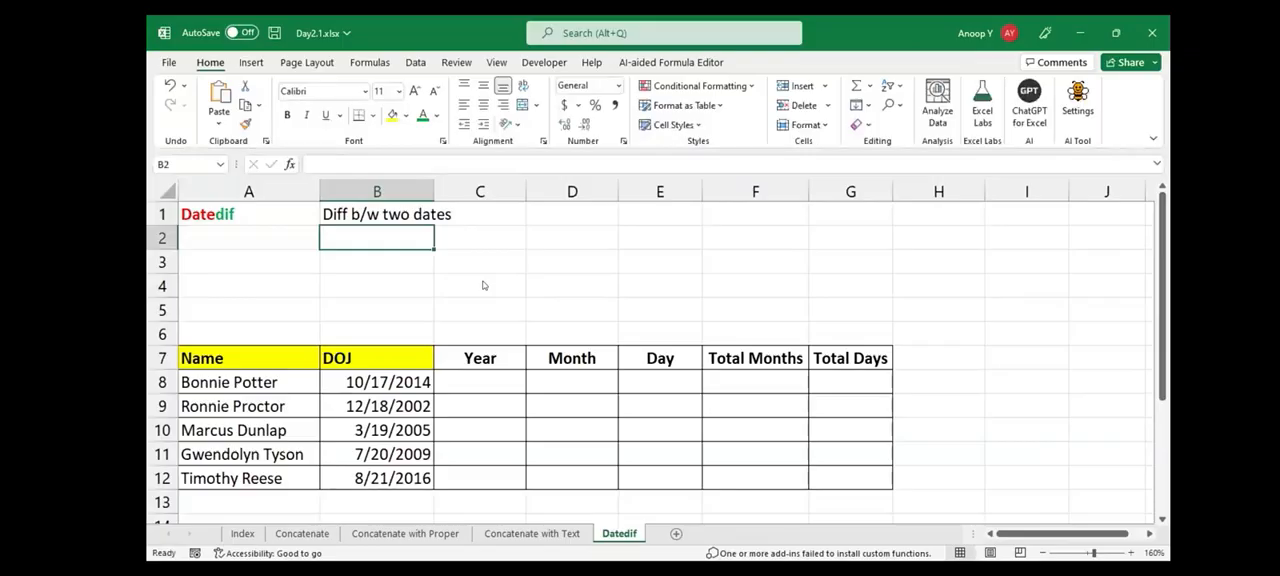
Enter the labels Year, Month and Day in cells A3, A4 and A5
key("Down")
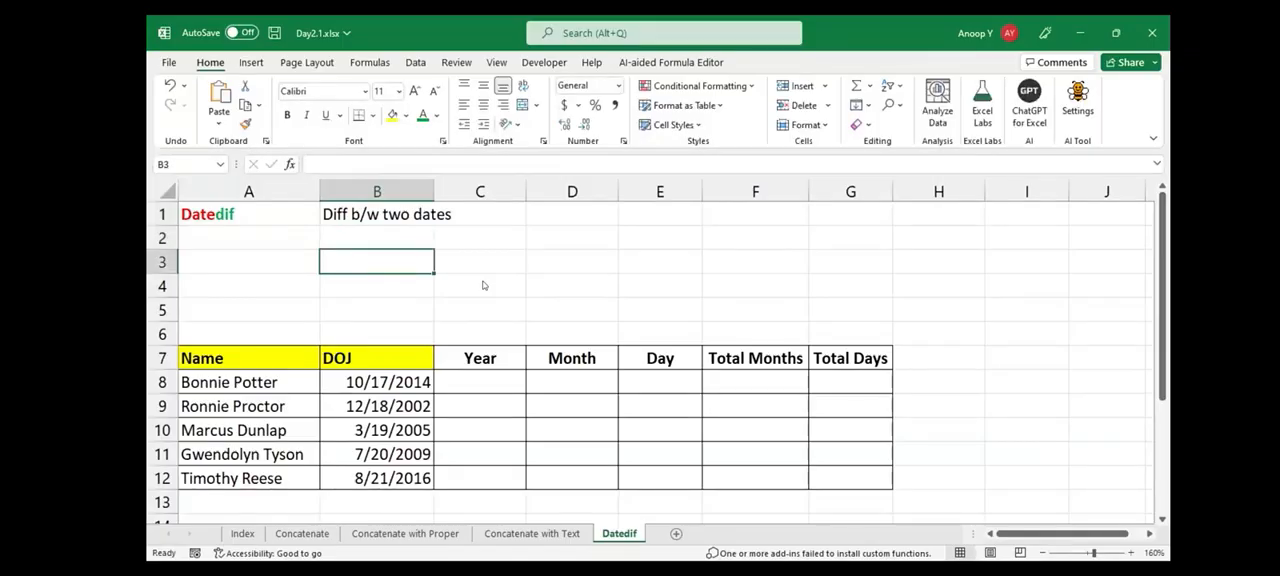
key("Left")
type("Year")
key("Return")
type("M")
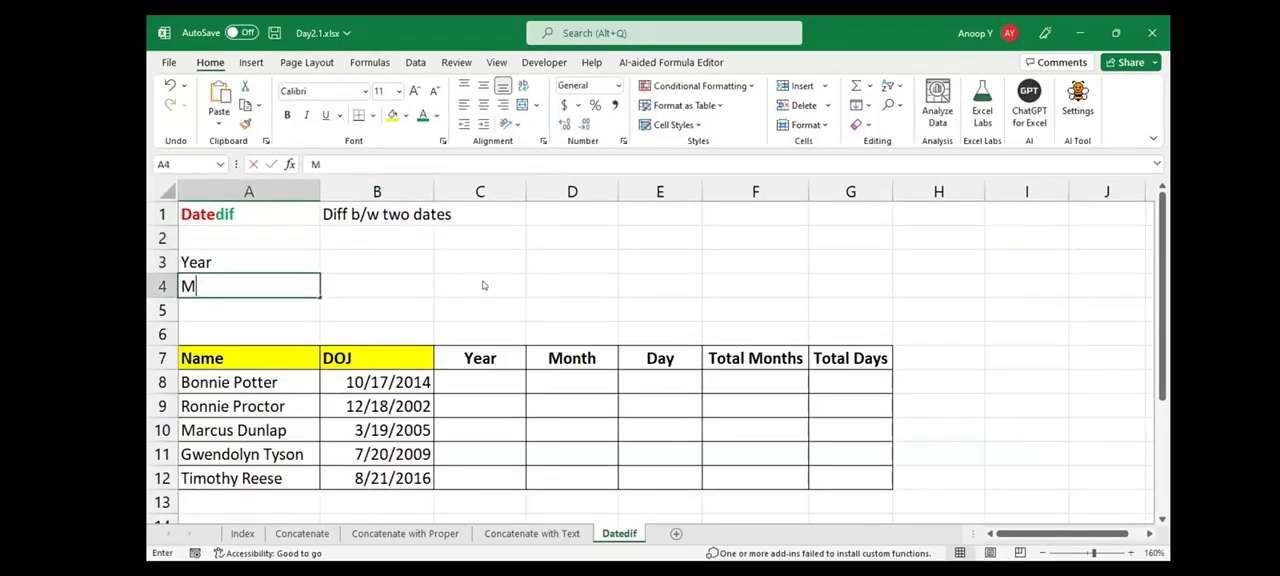
type("onth")
key("Return")
type("Day")
key("Right")
Start the Year syntax note in cell B3 as plain text: Datedif(IntitalDays,LastDay
key("Up")
key("Up")
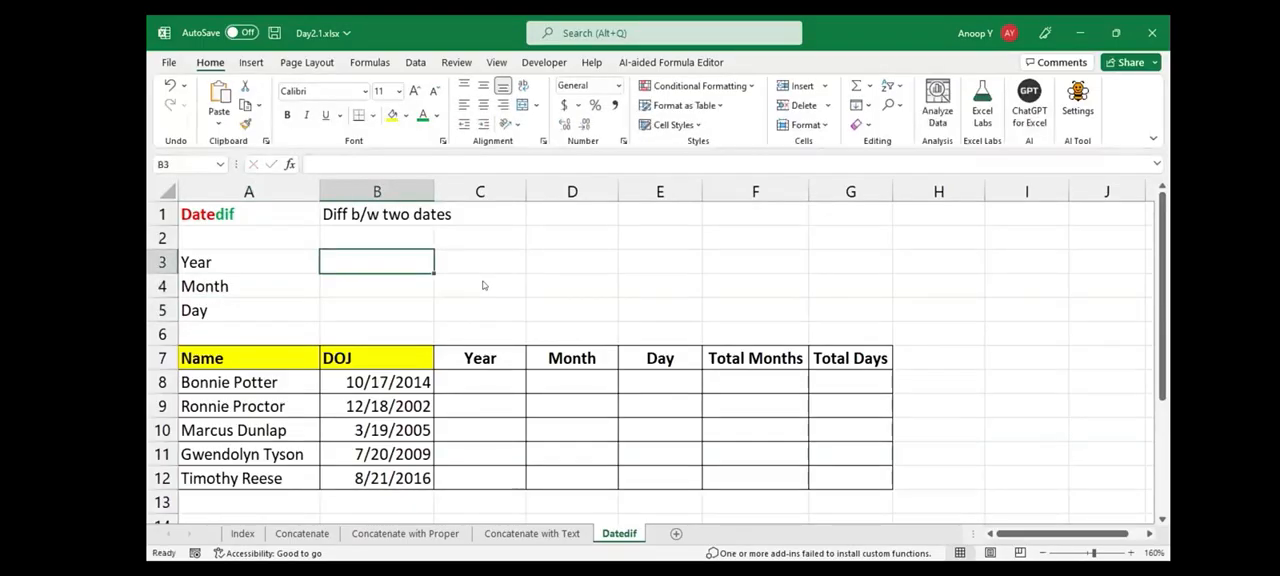
type("Dated")
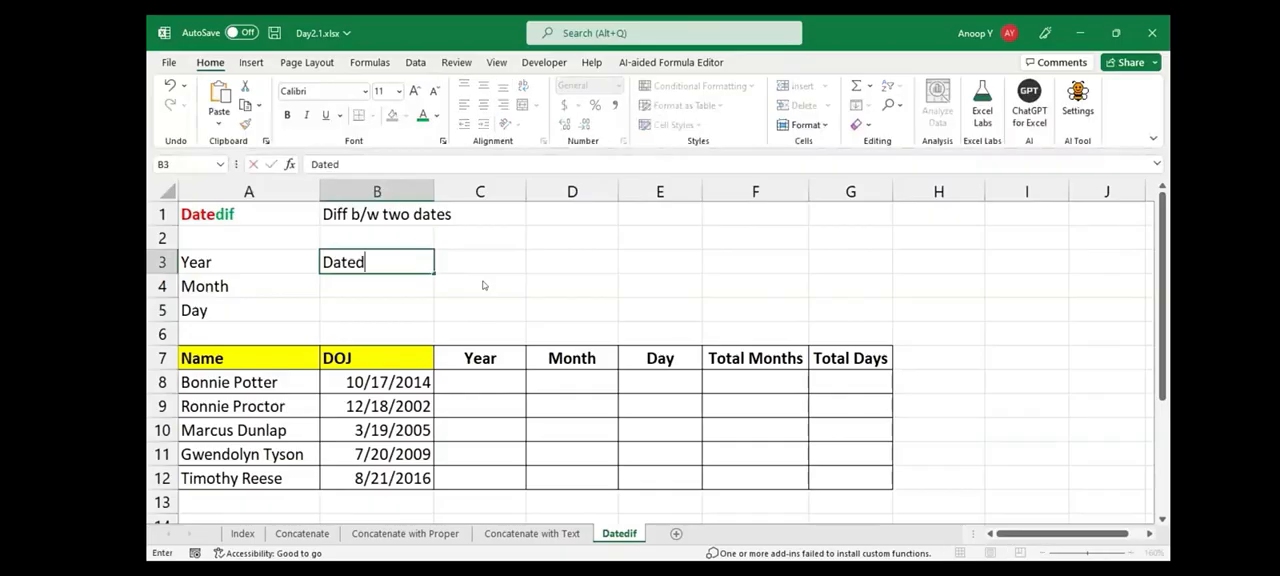
type("if(IntitalD")
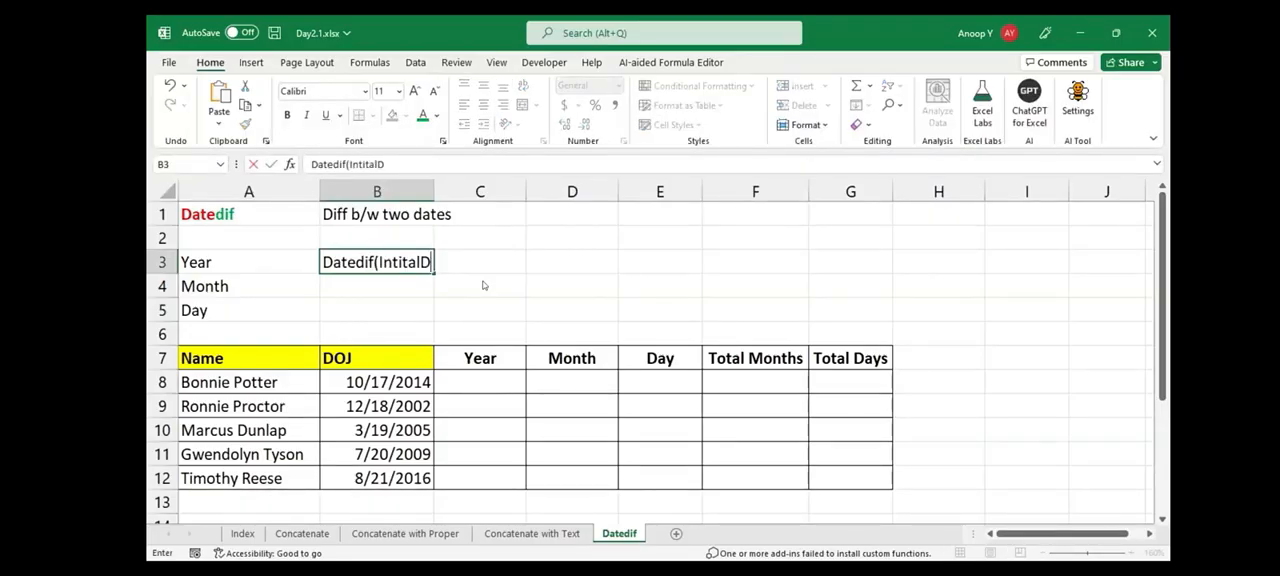
type("ays.")
key("BackSpace")
type(",Las")
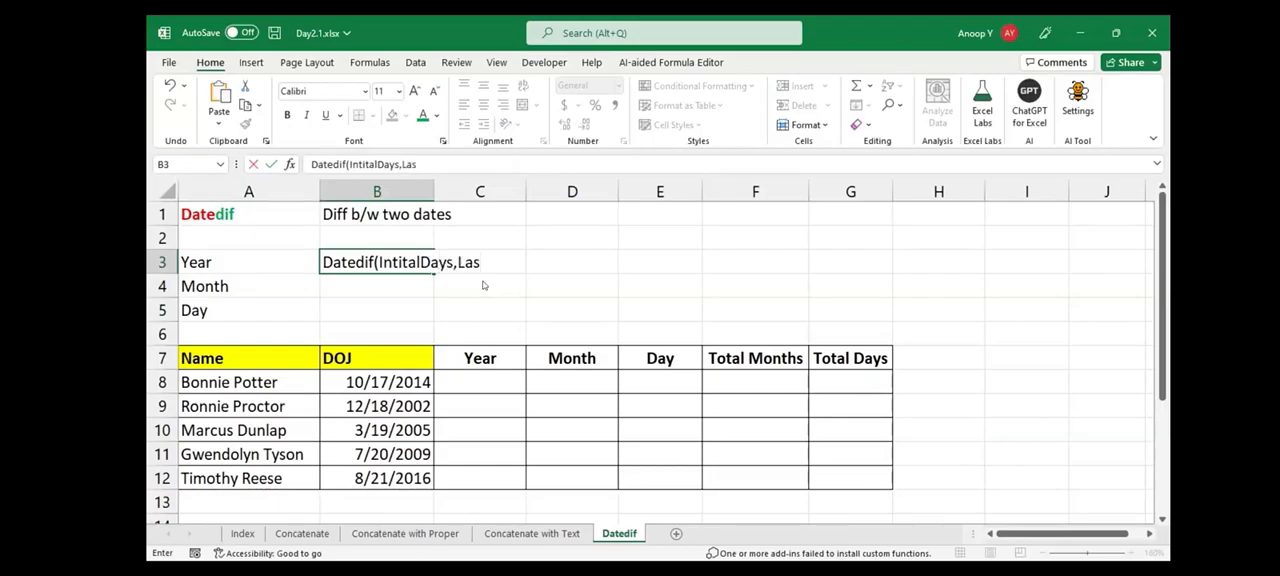
type("tDays")
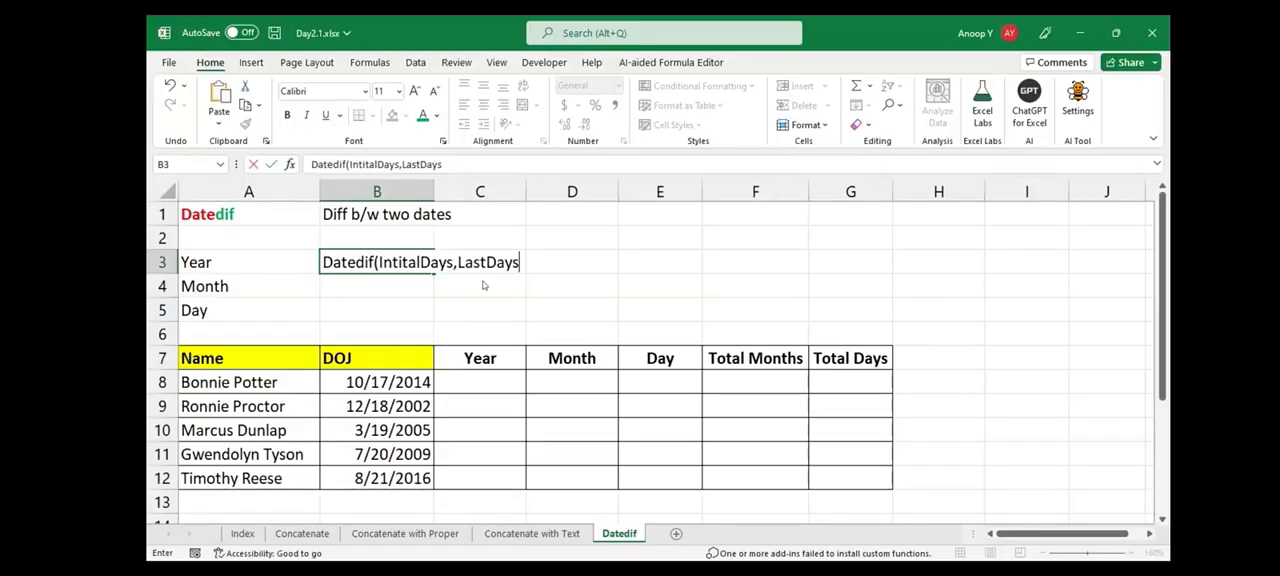
key("BackSpace")
key("Left")
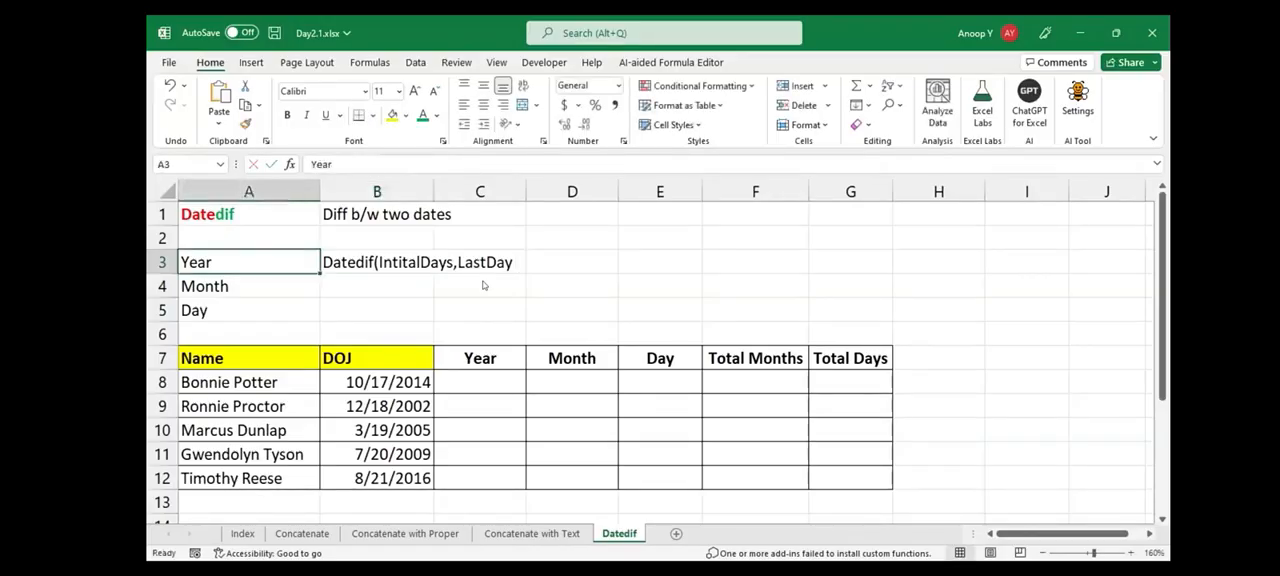
key("Right")
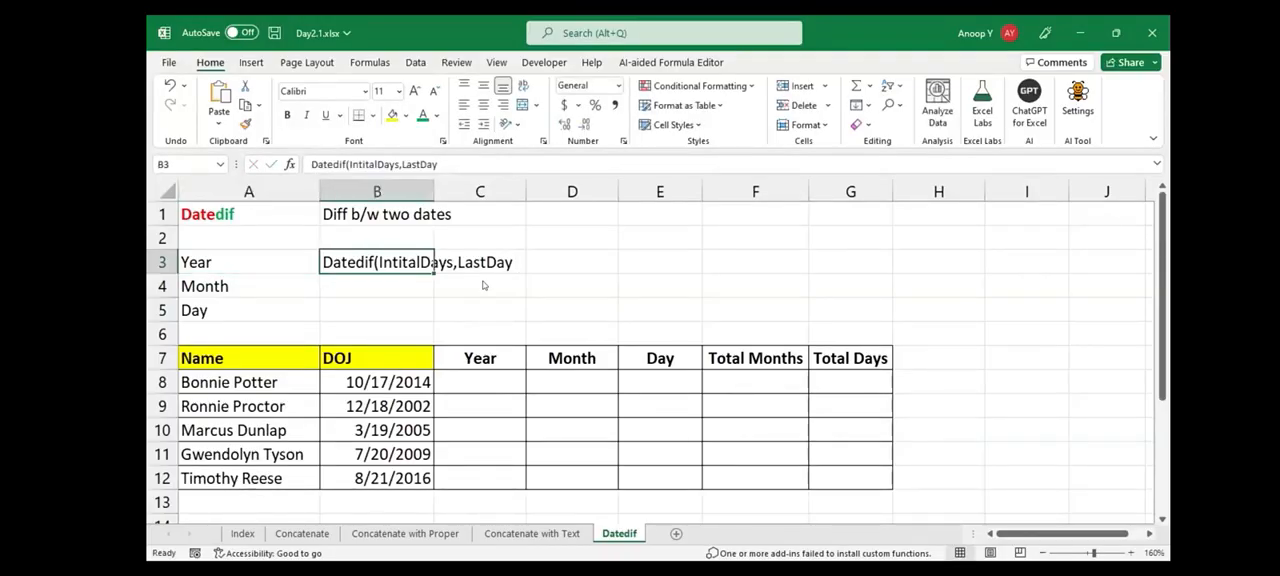
Complete the note in B3 so it reads Datedif(IntitalDay,LastDay,"Y")
key("F2")
key("Left")
key("Left")
key("Left")
key("Left")
key("Left")
key("Left")
key("Left")
key("Left")
key("BackSpace")
key("End")
type(",\"Y\")")
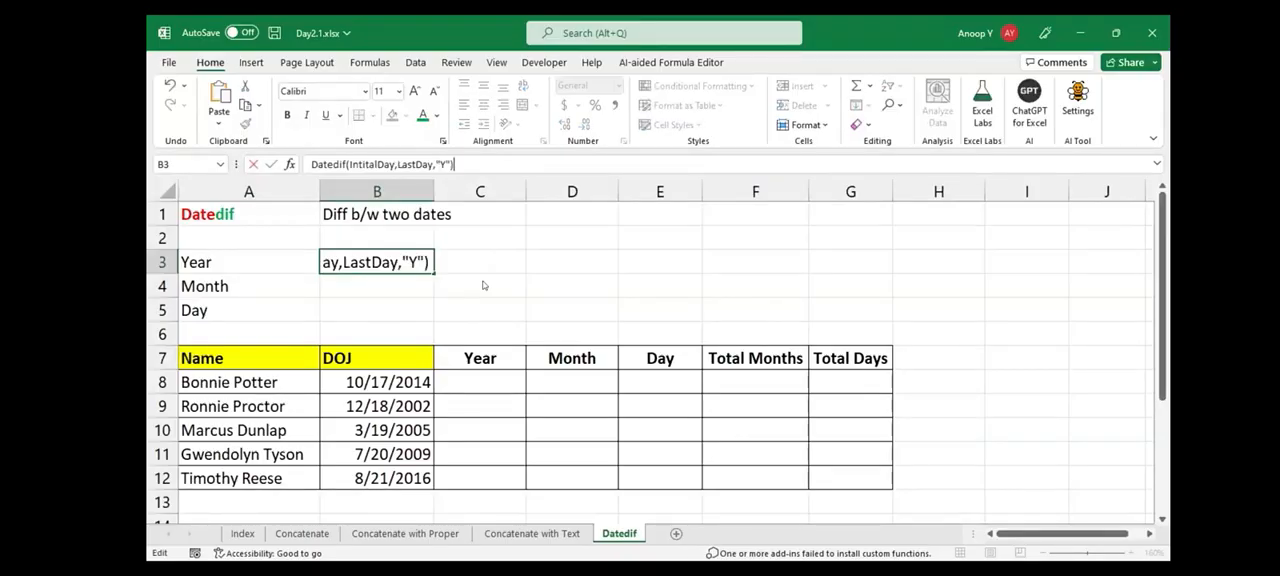
key("Return")
Fill the Year syntax note down to B4 and change its unit to "YM"
key("ctrl+d")
key("F2")
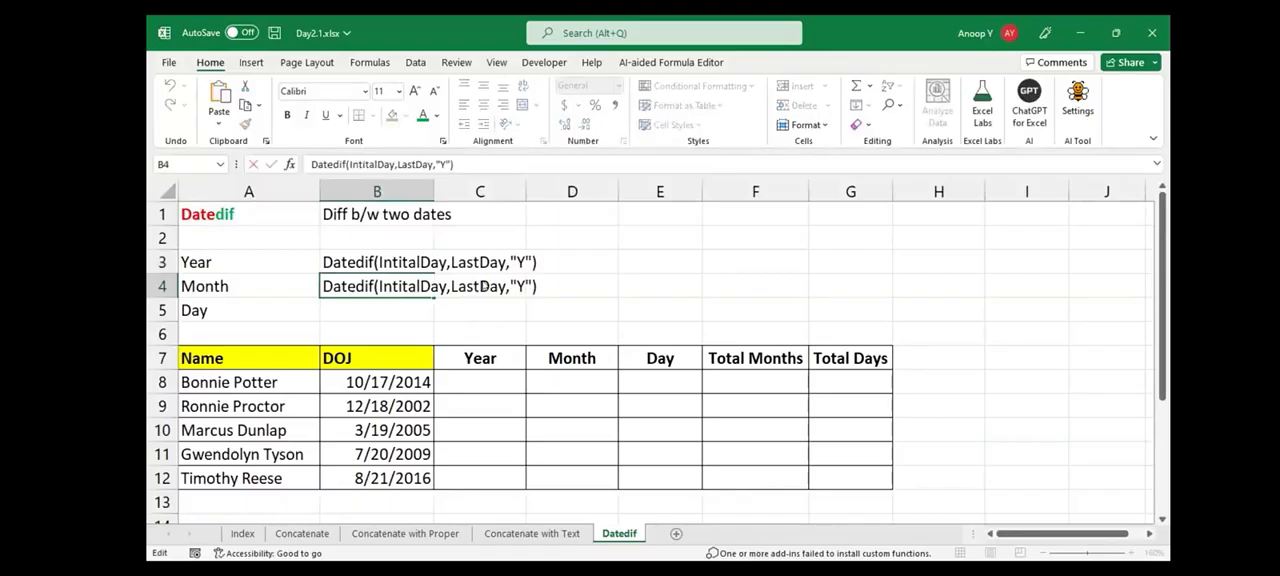
type("M")
key("Return")
Fill the Month syntax note down to B5 and change its unit to "MD"
key("ctrl+d")
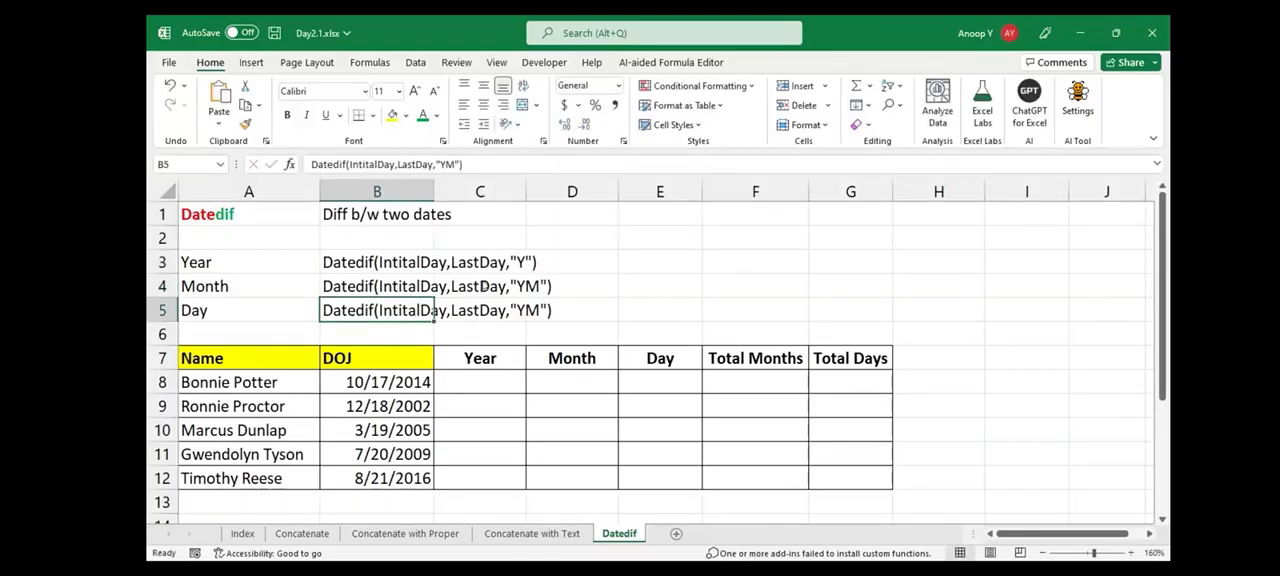
key("F2")
key("BackSpace")
key("BackSpace")
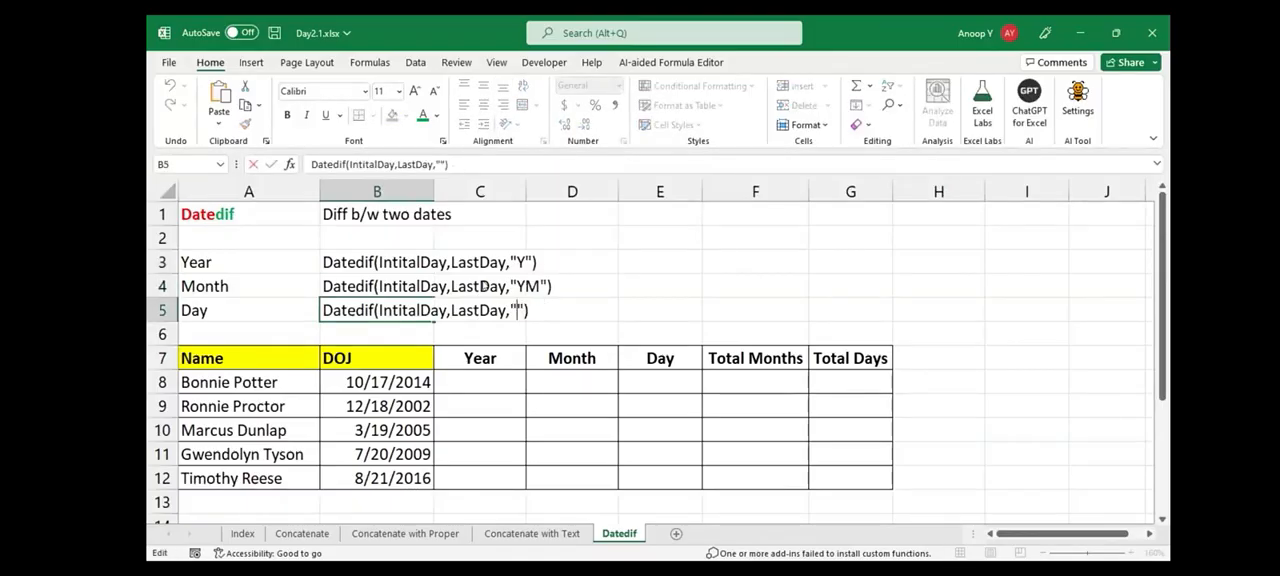
type("MD")
key("Tab")
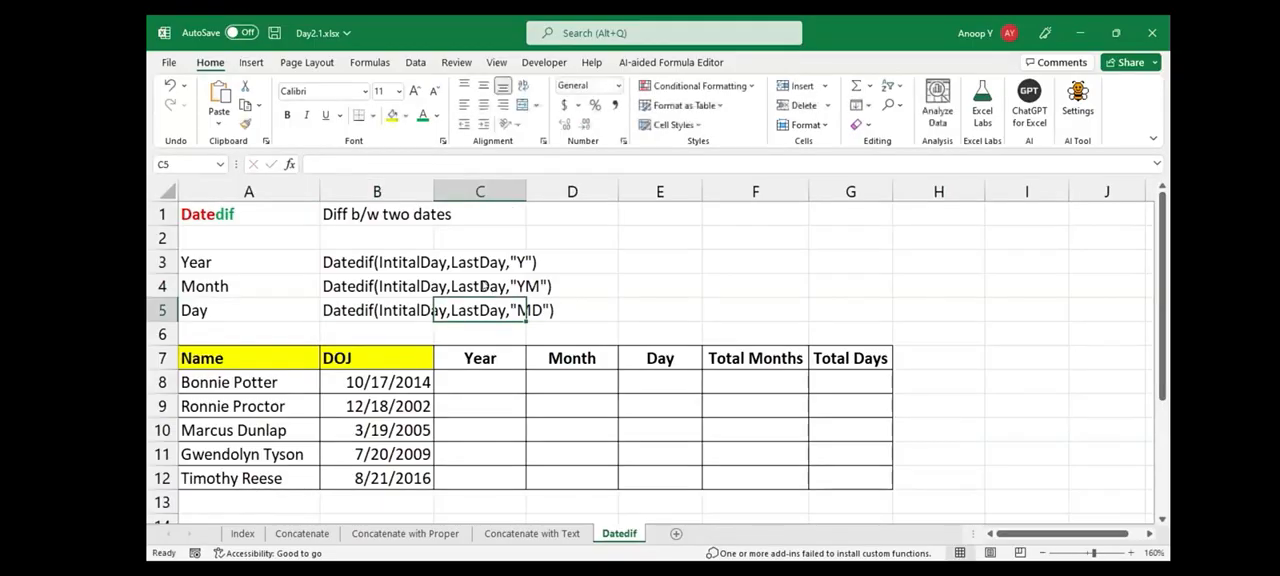
key("Up")
key("Left")
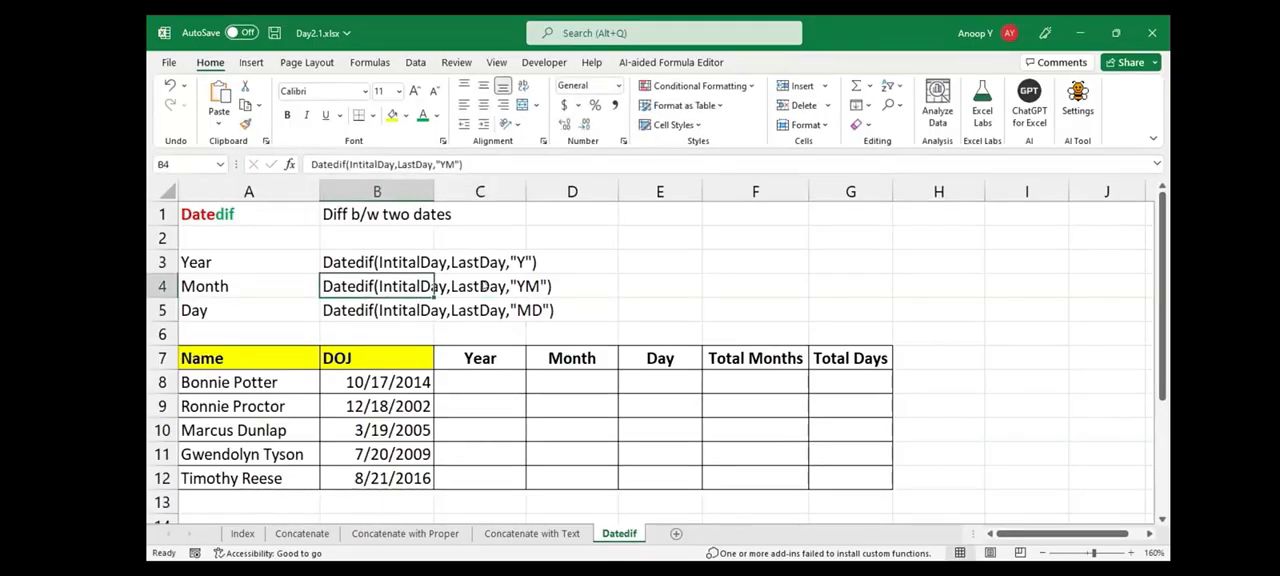
key("Up")
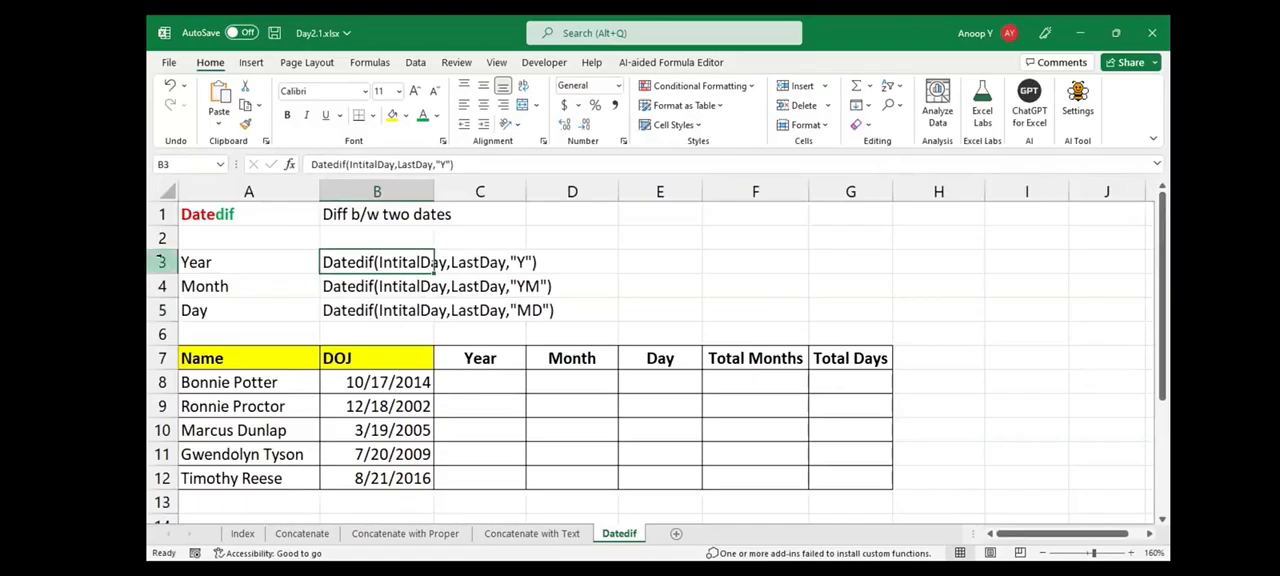
key("shift+space")
key("Down")
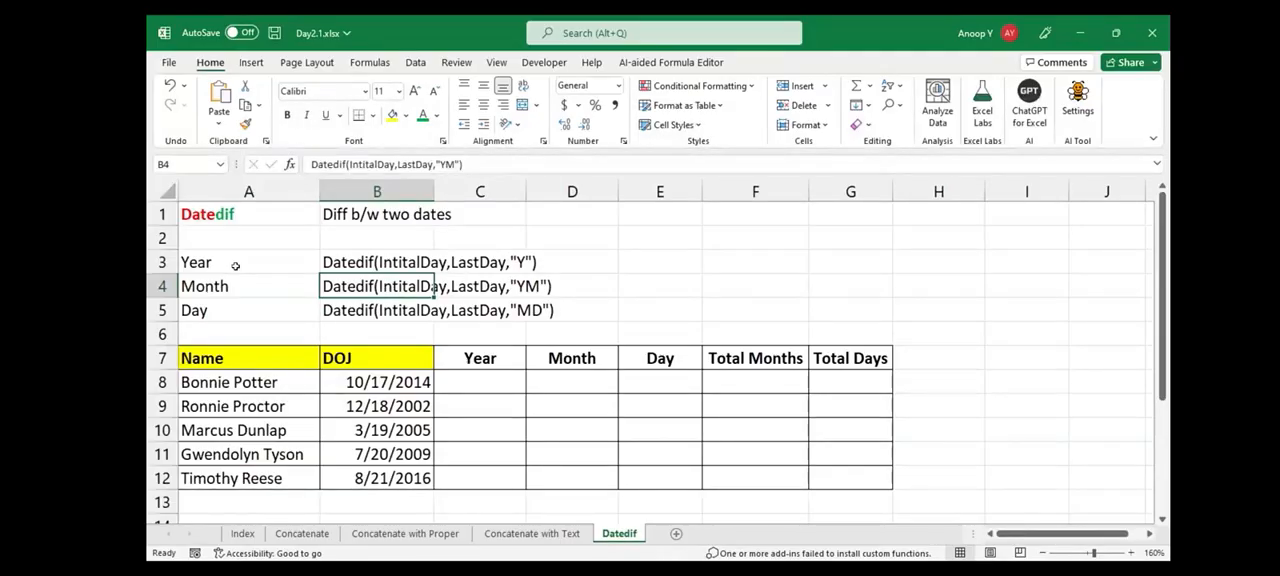
key("Up")
key("Up")
key("Up")
key("Right")
key("Right")
key("Right")
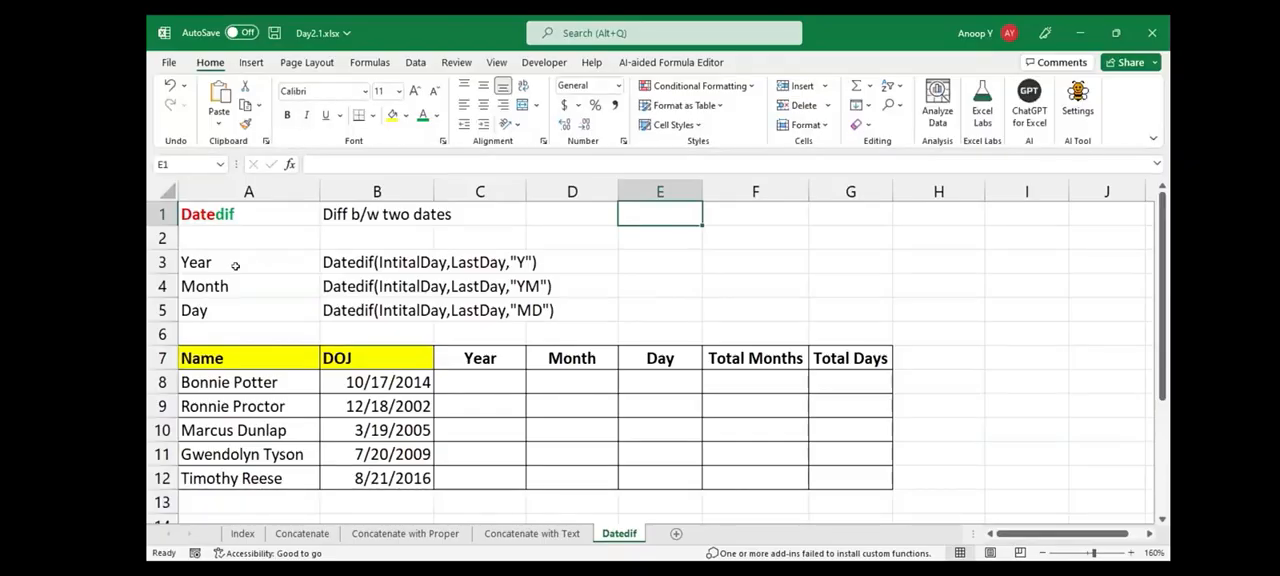
key("Down")
key("Down")
key("Down")
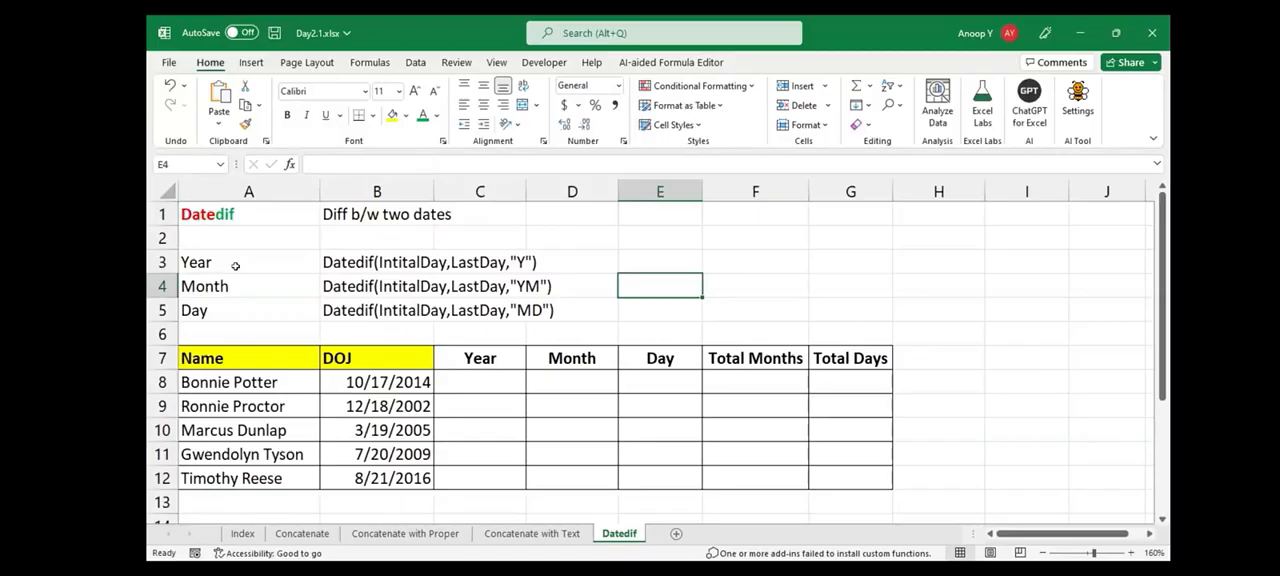
type("15")
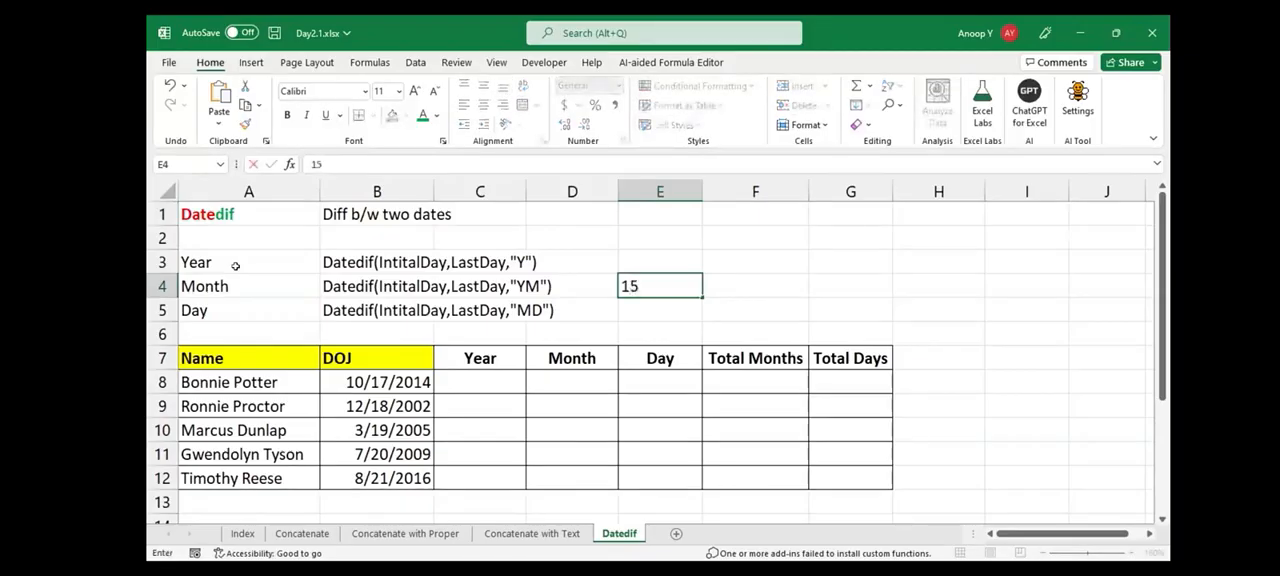
key("F2")
key("shift+Home")
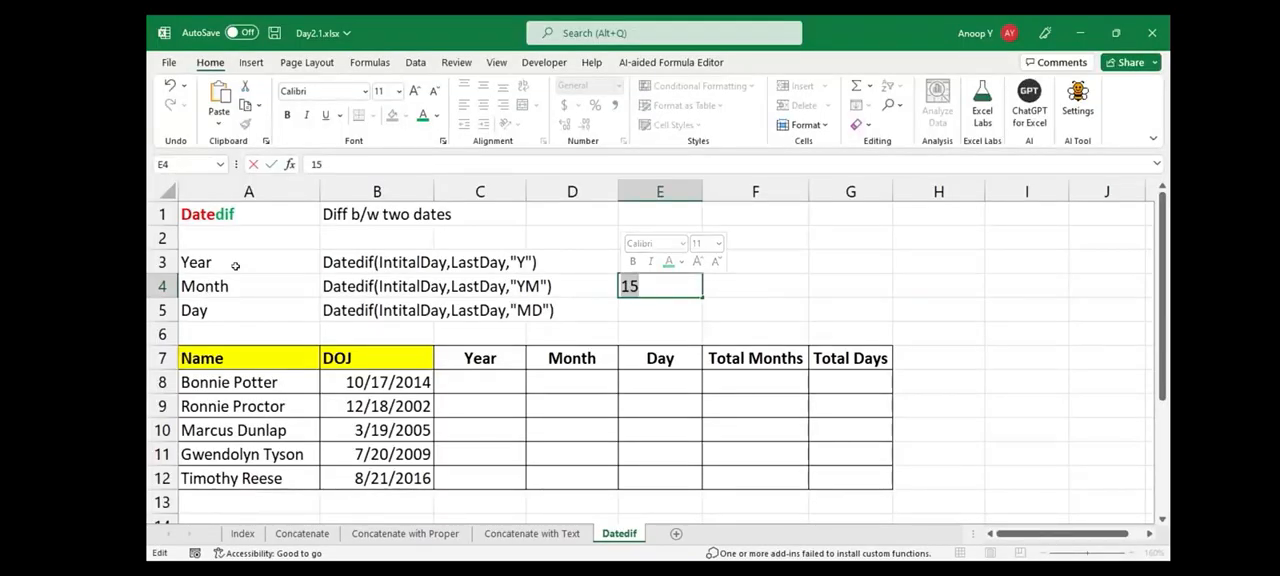
key("Escape")
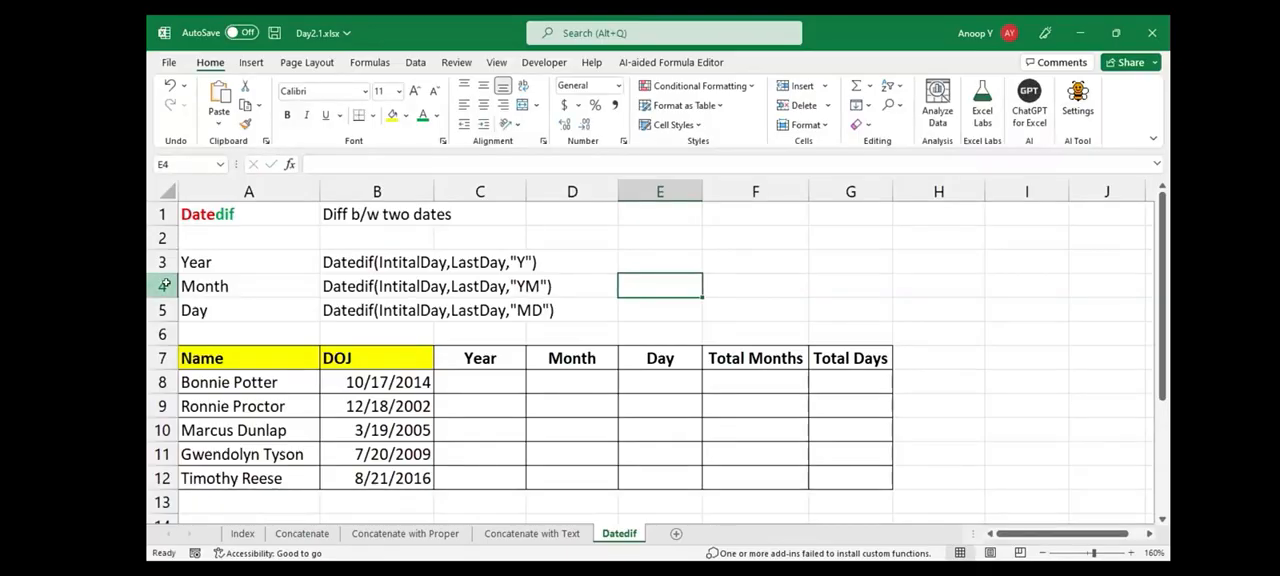
Review the Month and Day syntax rows, and select the Name and DOJ data in A7:B12
left_click(165, 285)
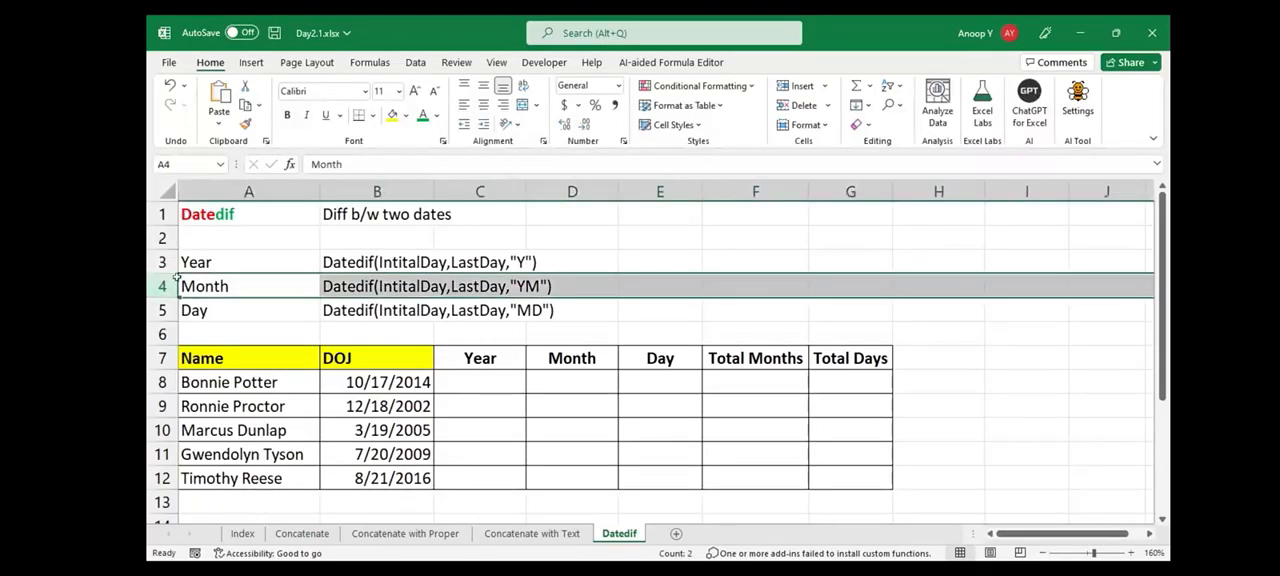
left_click(160, 310)
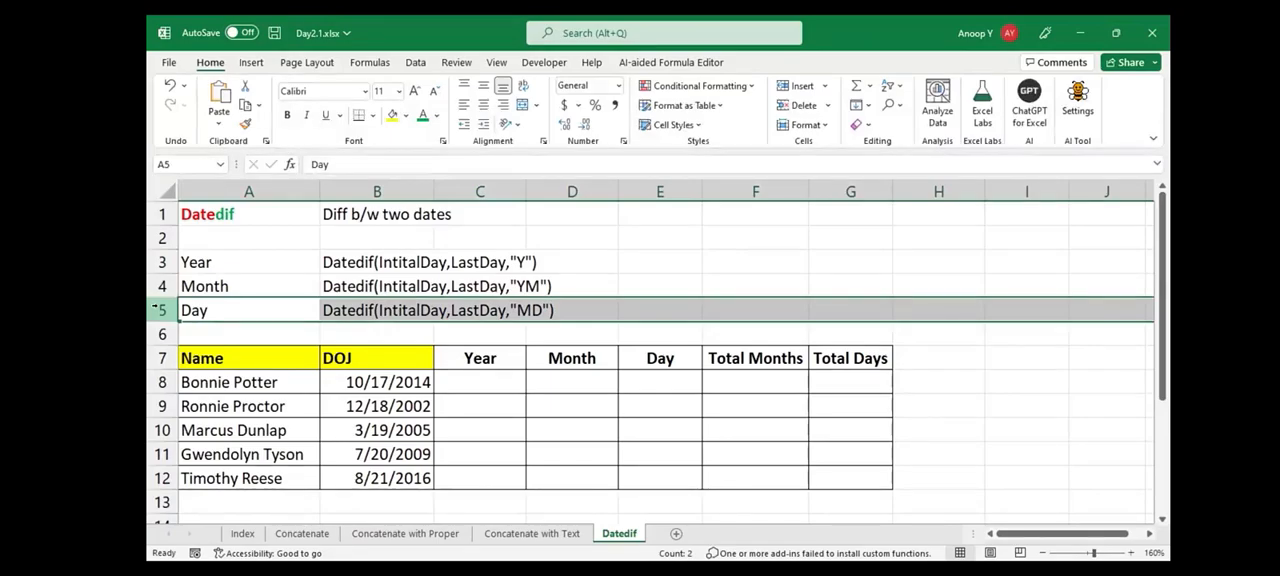
left_click(207, 349)
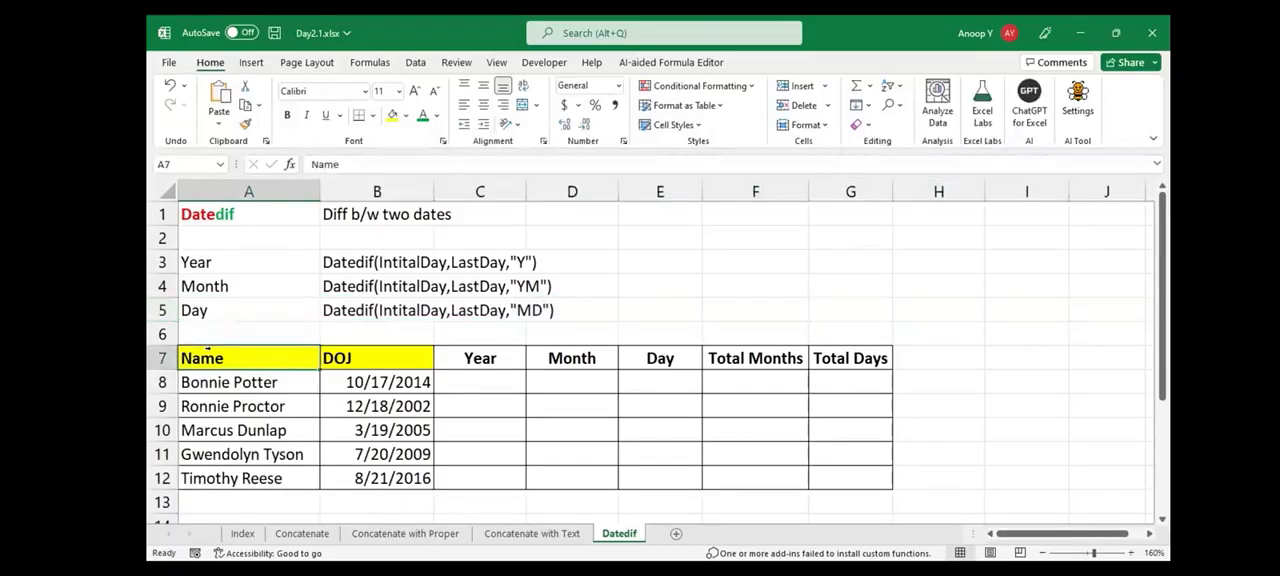
key("shift+Right")
key("ctrl+shift+Down")
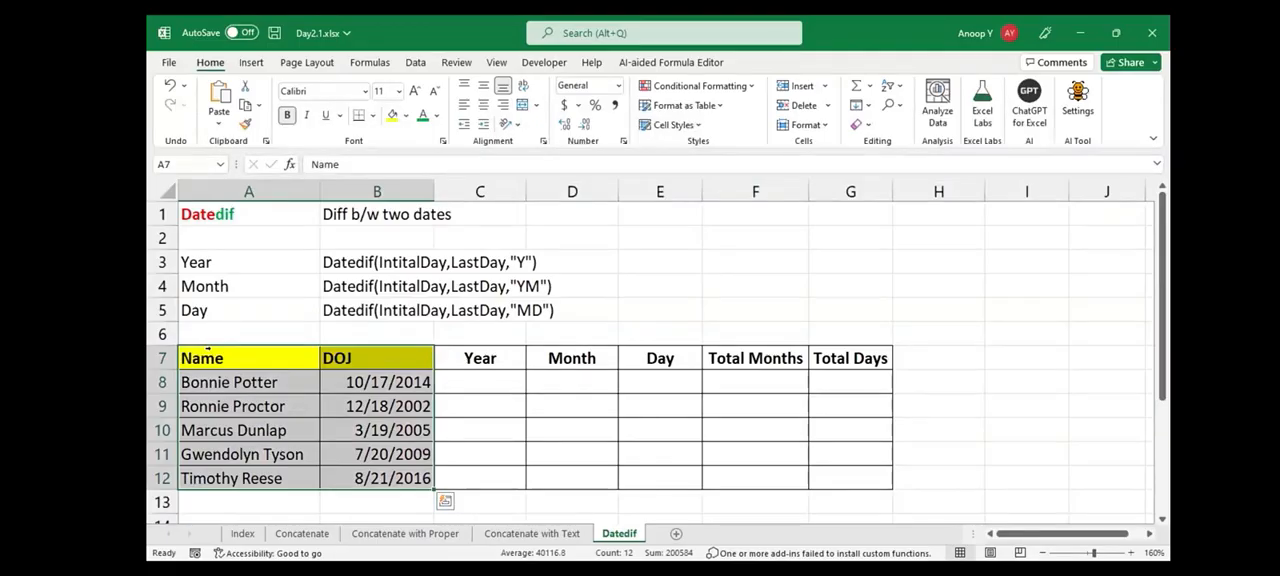
Calculate the completed years in C8 with =DATEDIF(B8,TODAY(),"Y") and fill the formula down to C12
left_click(480, 382)
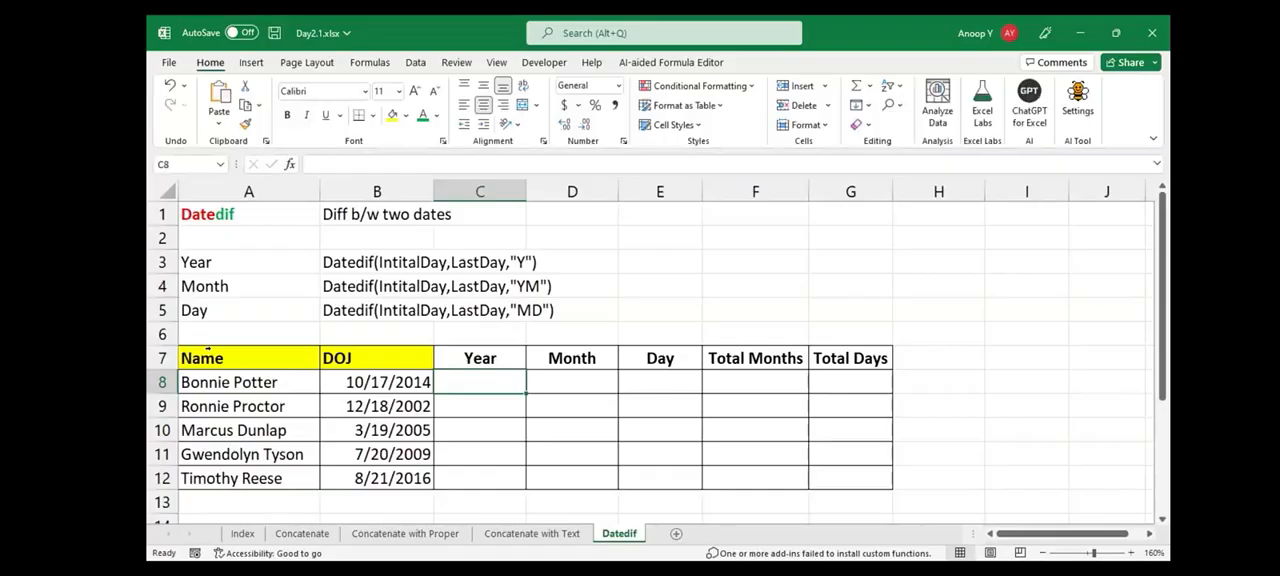
type("=date")
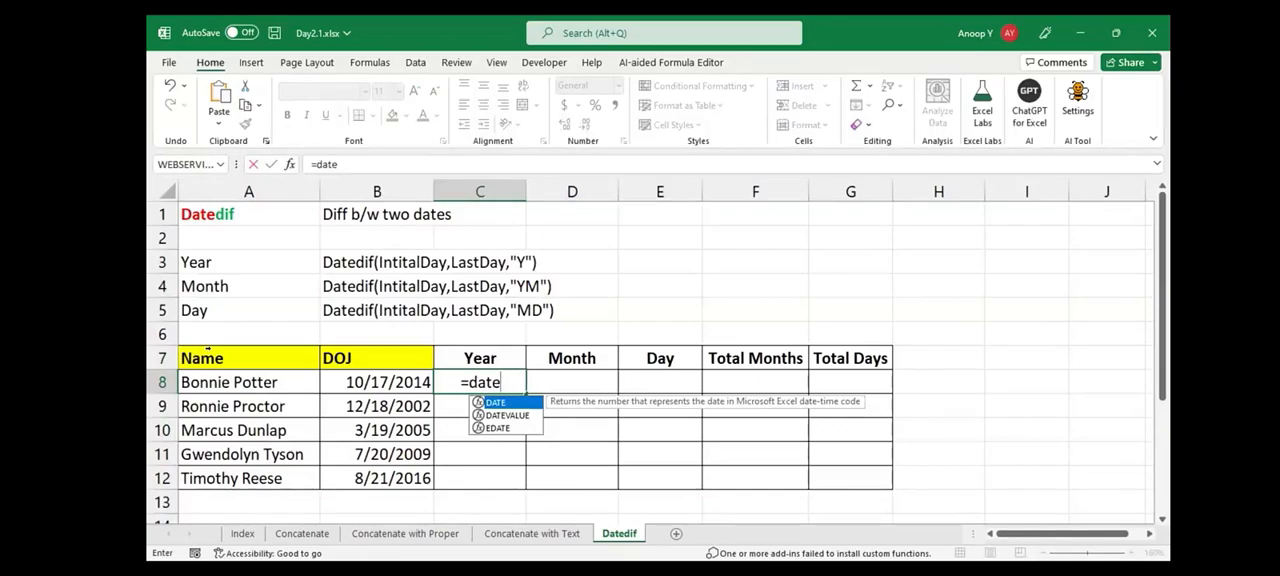
type("dif")
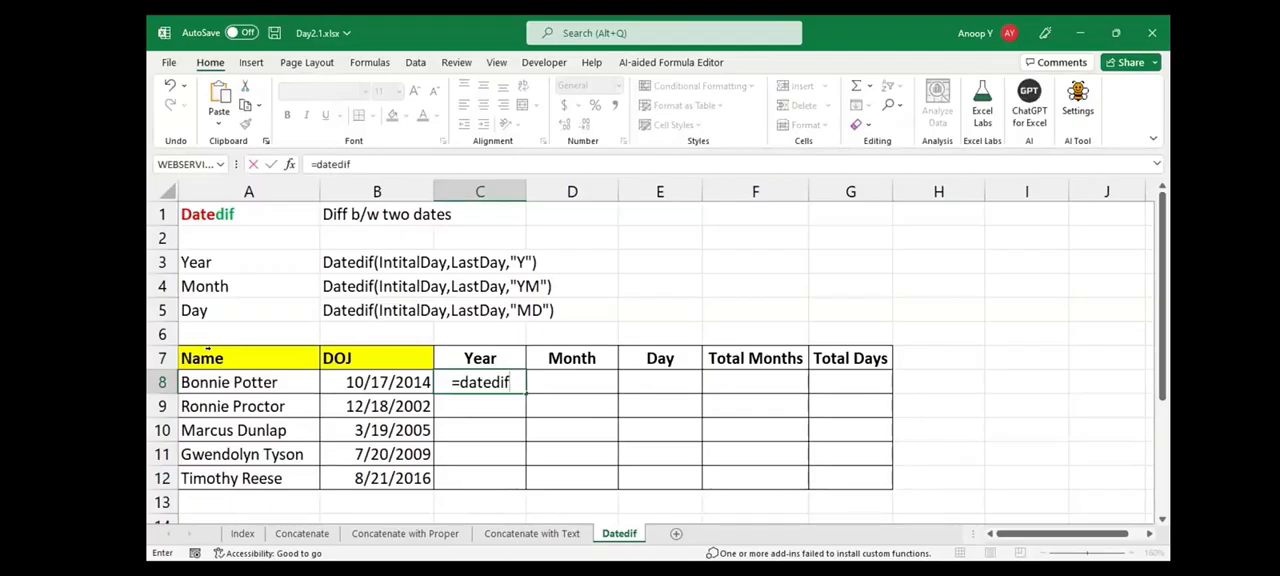
type("(")
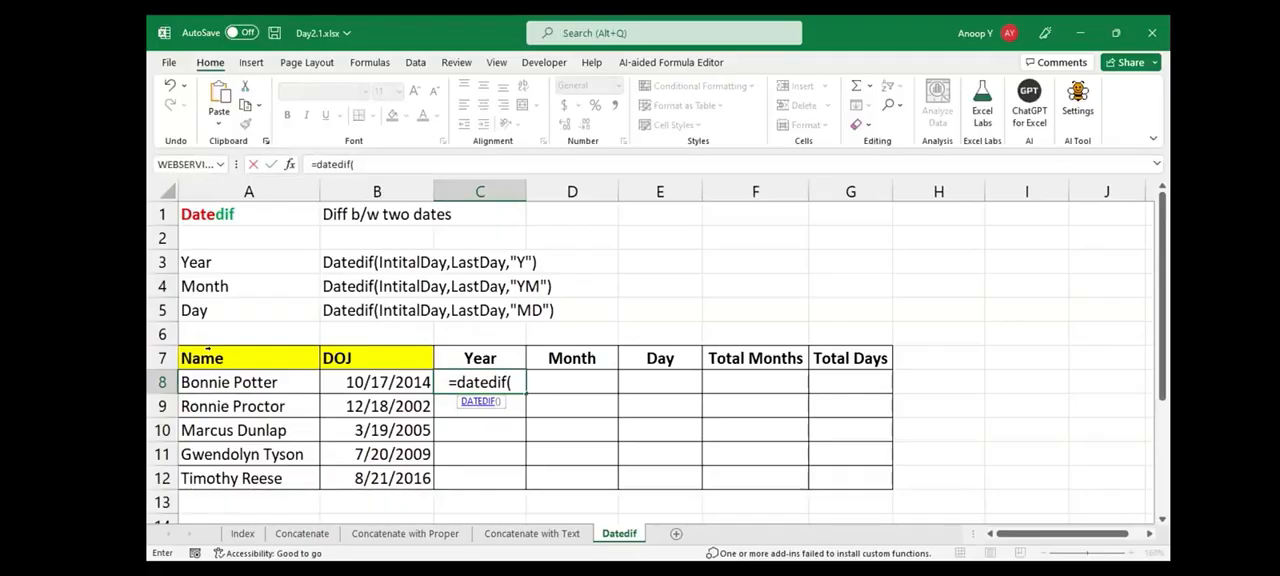
key("Left")
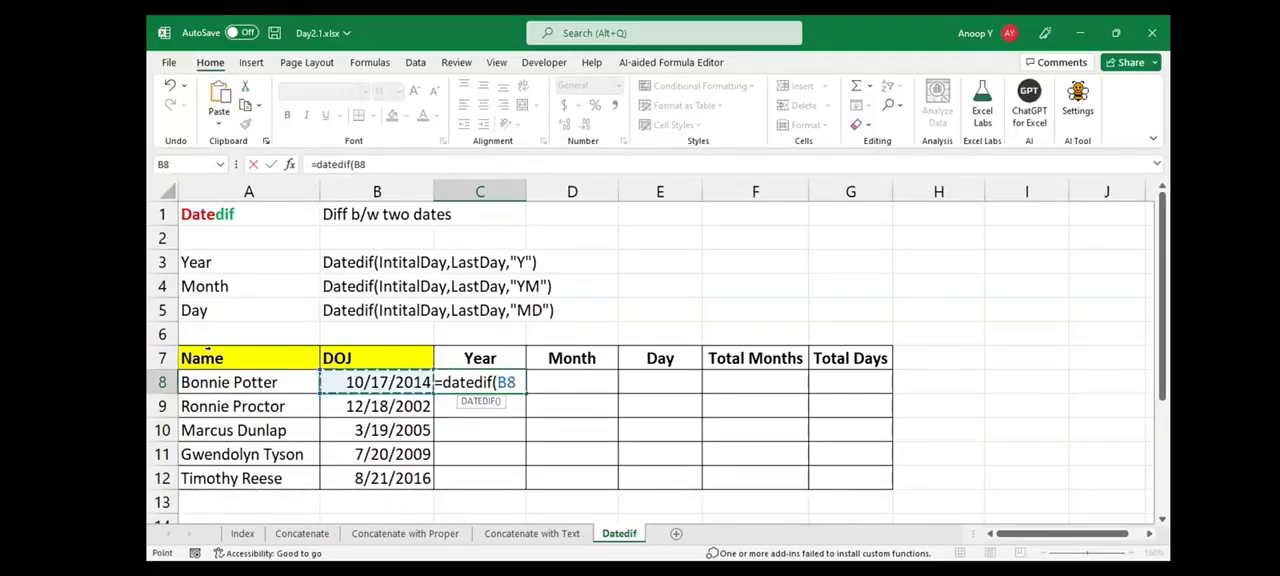
type(",")
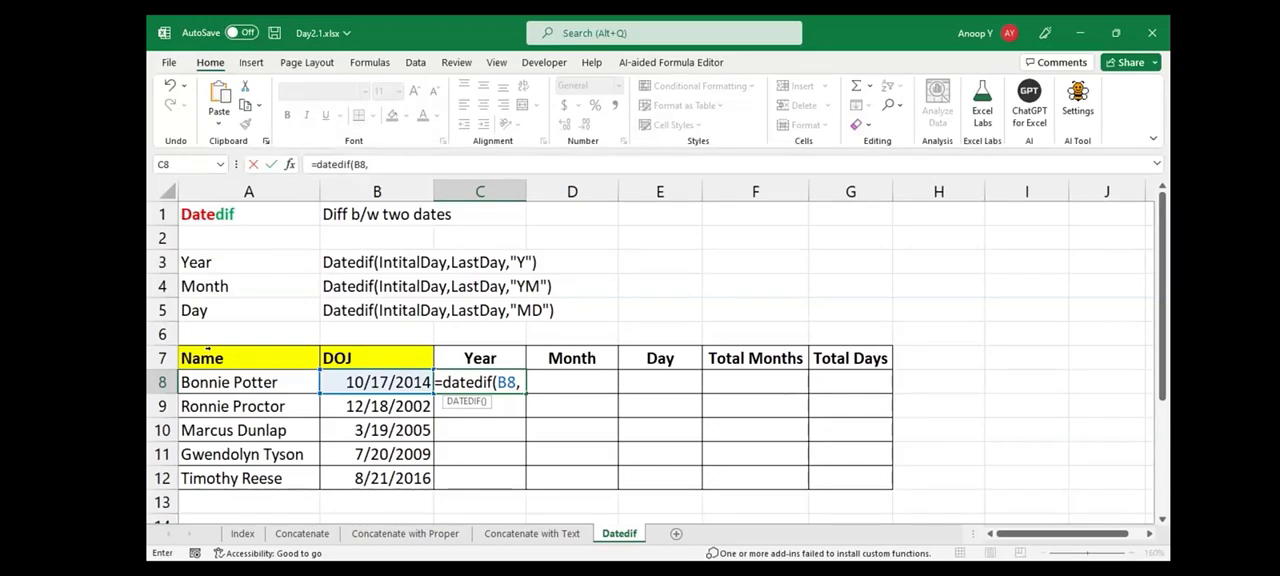
type("TODAY(),\"Y\"")
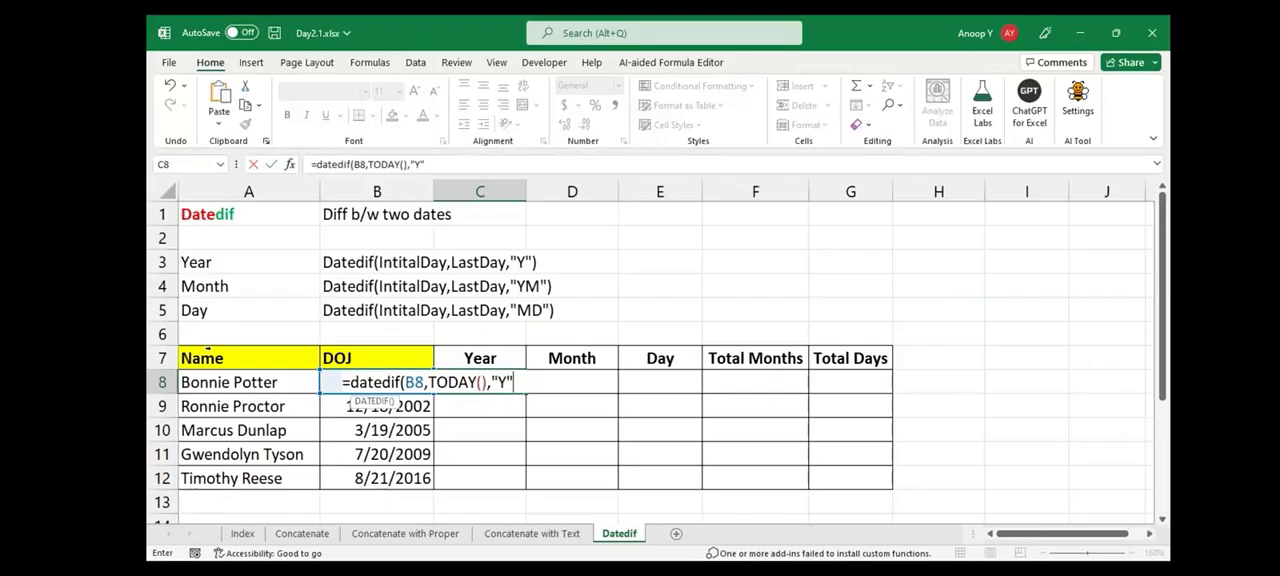
key("BackSpace")
key("BackSpace")
type("y")
key("BackSpace")
type("Y")
key("ctrl+Return")
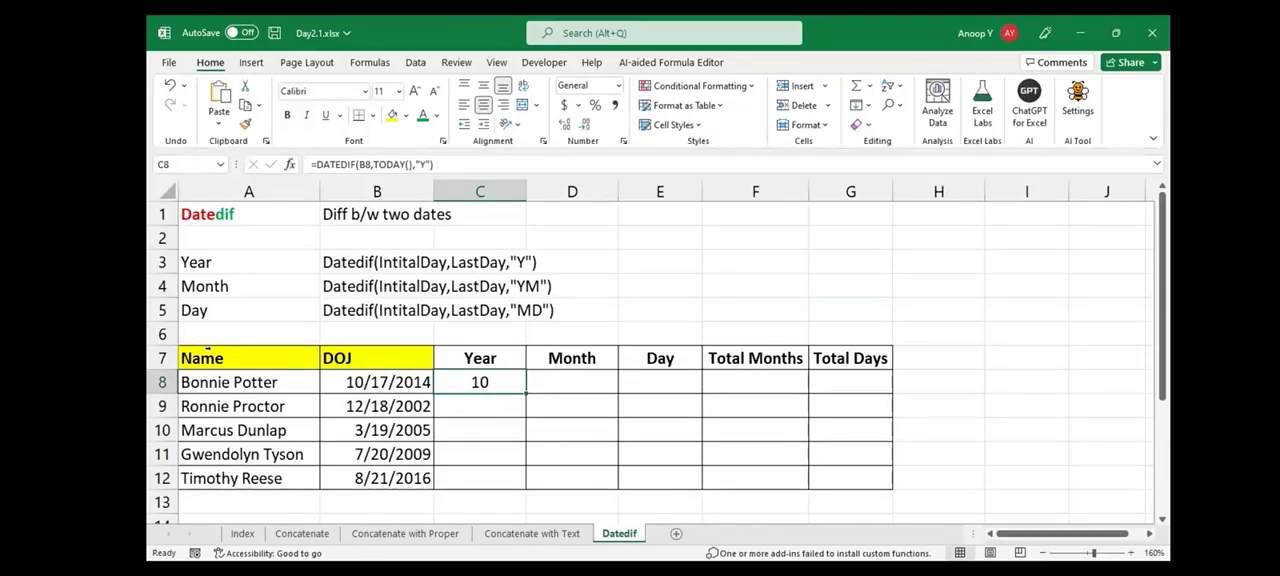
left_click_drag(526, 394, 526, 484)
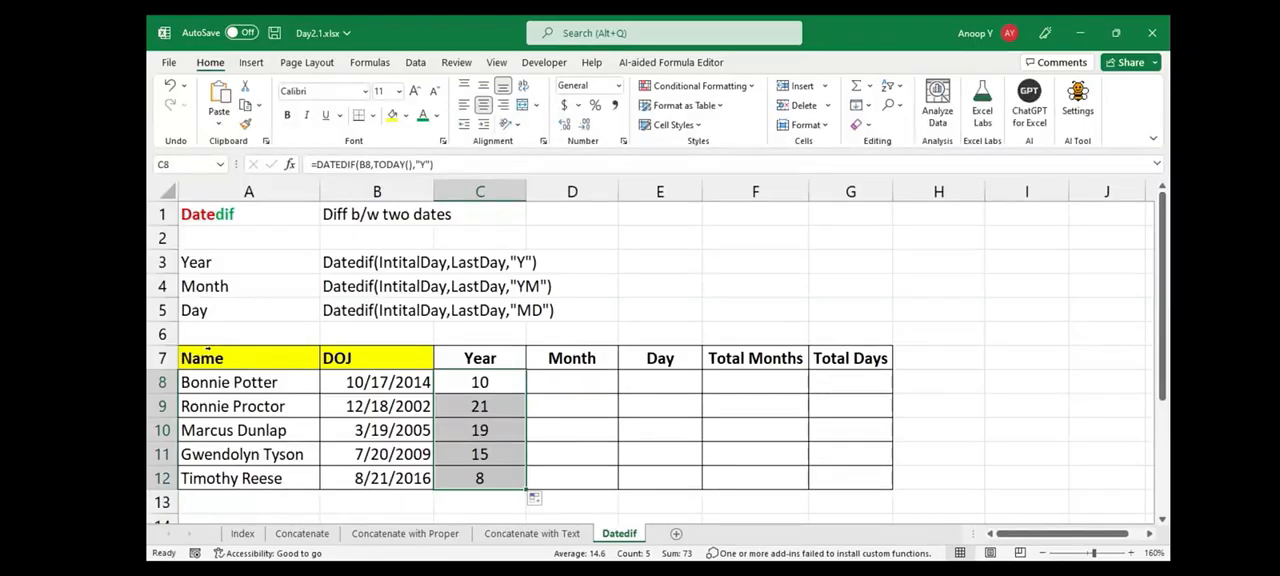
Reuse the Year formula in D8 with the unit "YM" and fill it down the Month column to D12
key("Right")
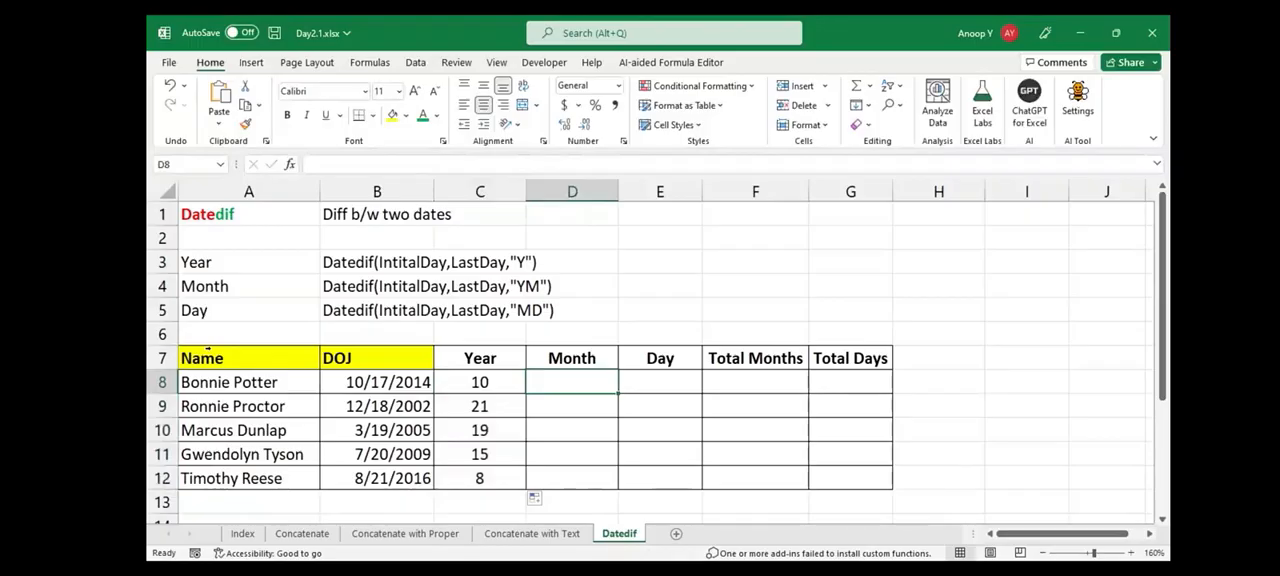
key("Left")
key("F2")
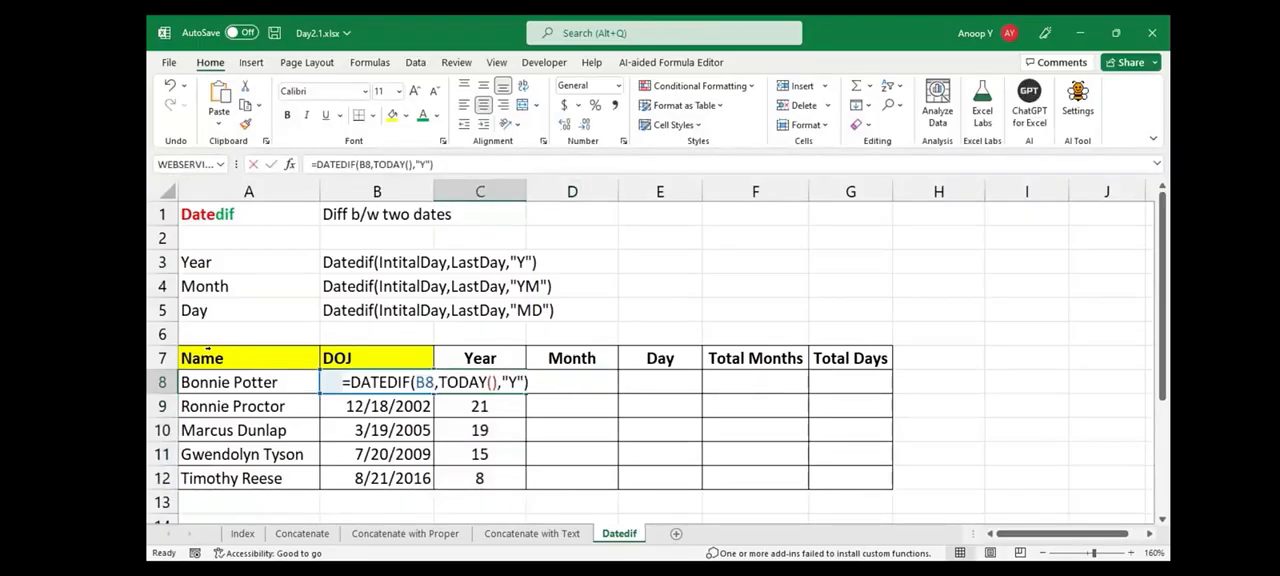
key("Tab")
type("=")
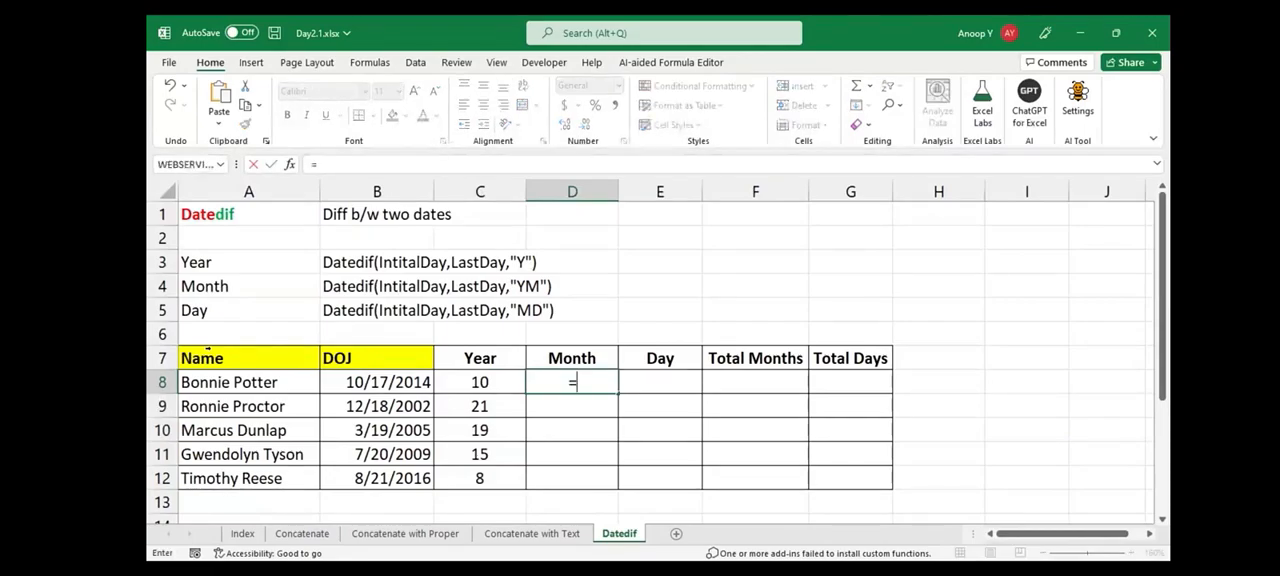
type("DATEDIF(B8,TODAY(),\"Y\")")
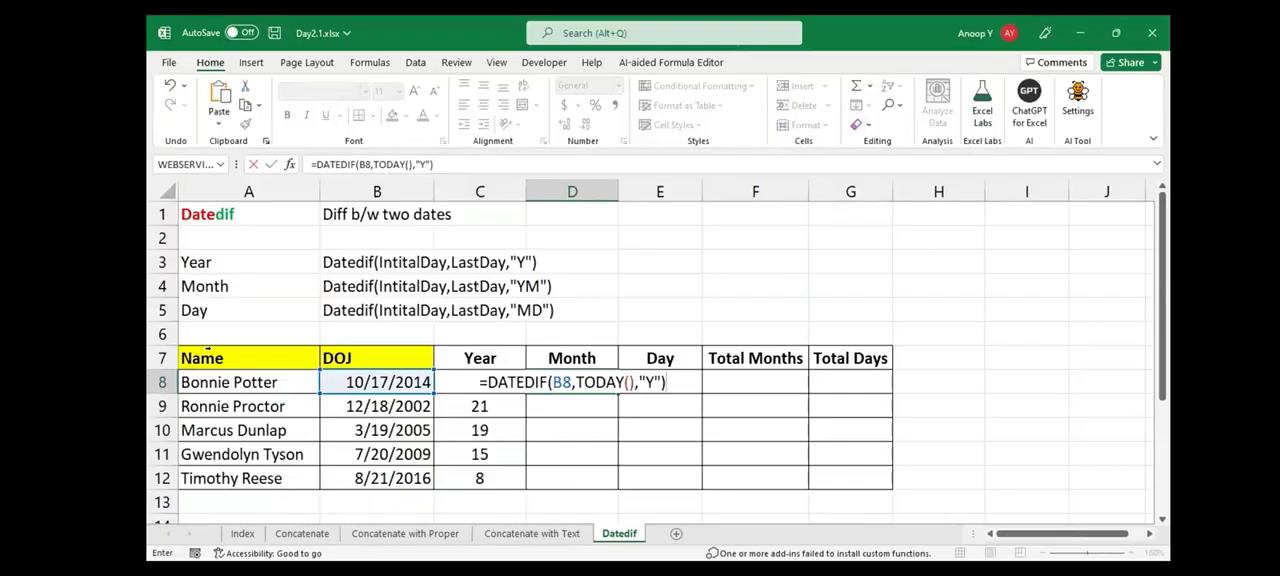
type("M")
key("ctrl+Return")
key("shift+Down")
key("shift+Down")
key("shift+Down")
key("shift+Down")
key("ctrl+d")
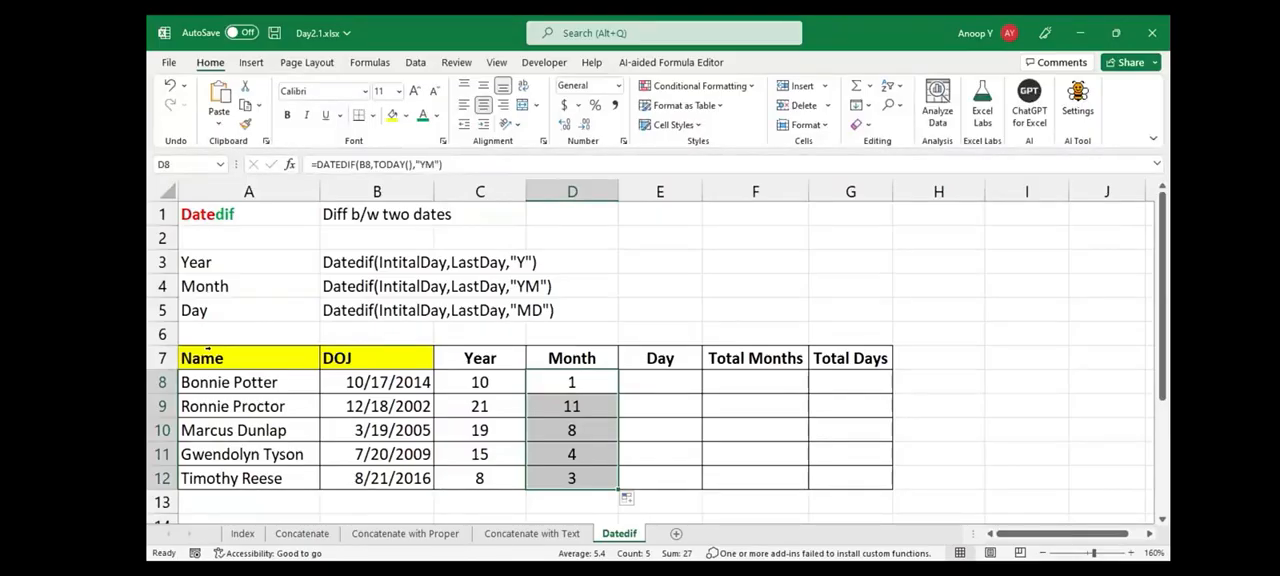
Reuse the DATEDIF formula in E8 with the unit "MD" and fill it down the Day column to E12
key("Right")
type("DATEDIF(B8,TODAY(),\"Y\")")
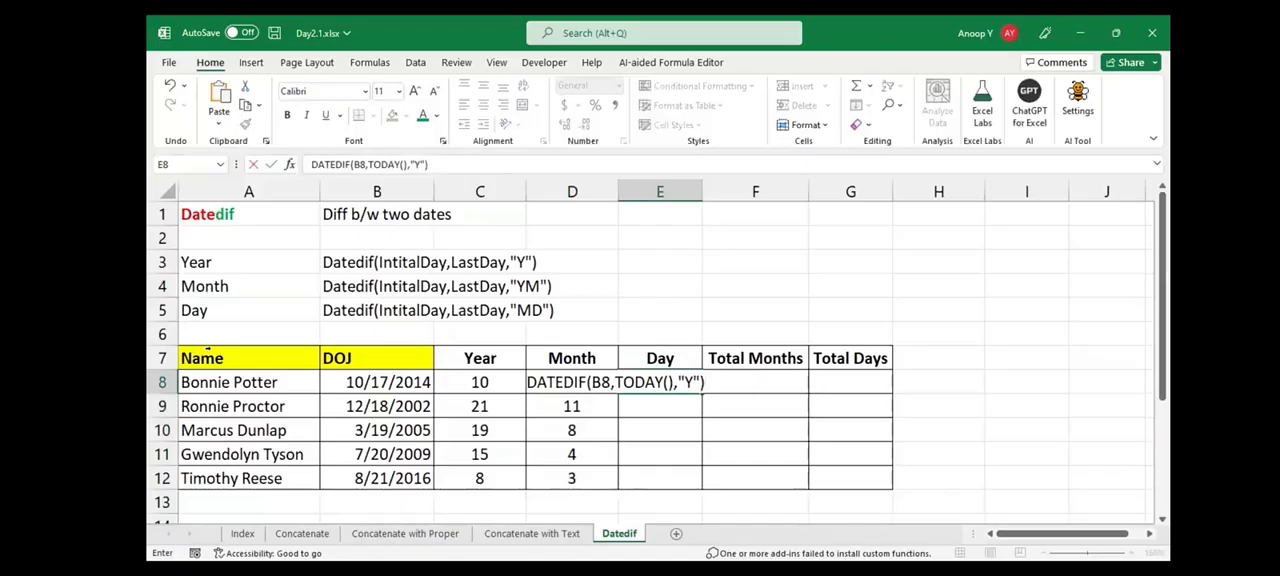
key("F2")
key("Home")
type("=")
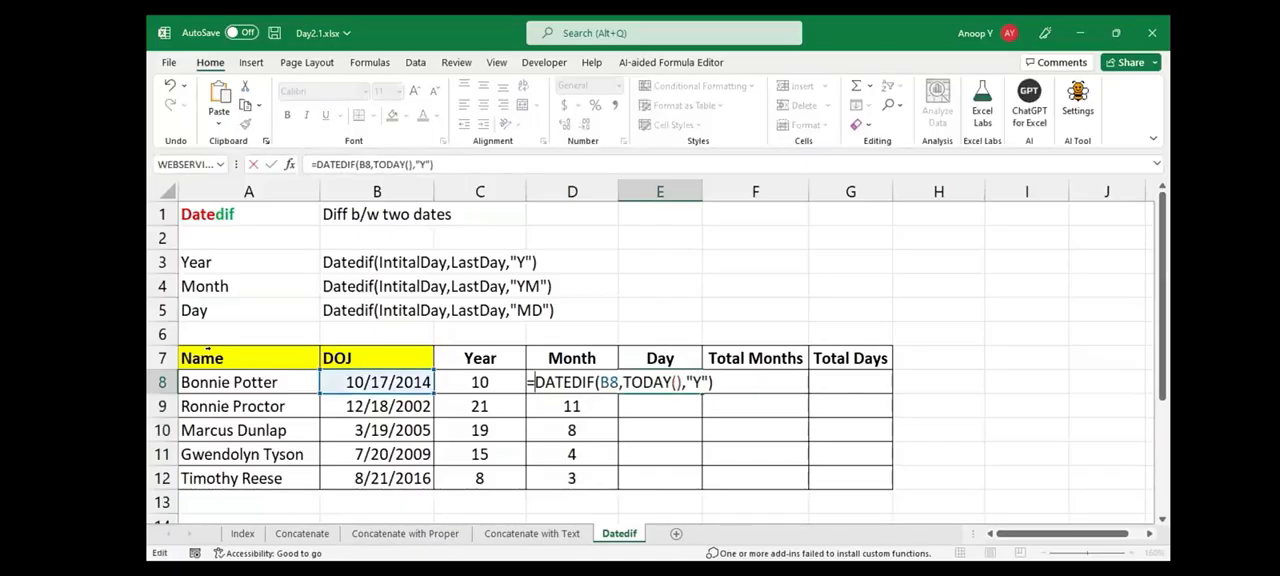
key("End")
key("Left")
key("Left")
key("shift+Left")
type("MD")
key("ctrl+Return")
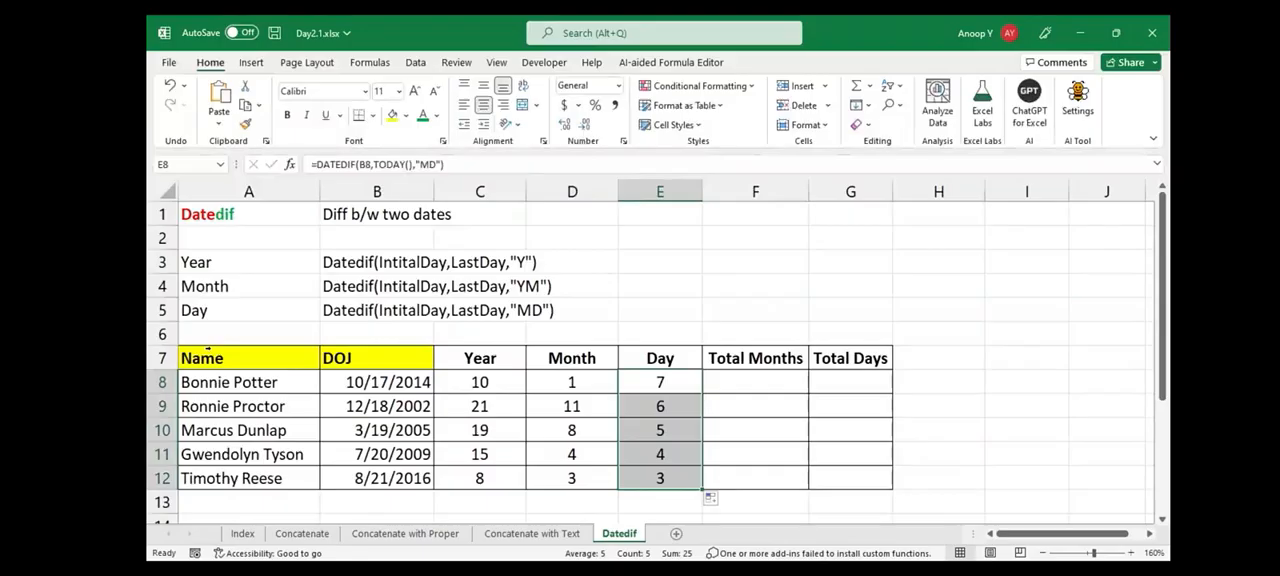
Enter =DATEDIF(B8,TODAY(),"M") in F8 and fill it down the Total Months column to F12
key("Left")
key("Left")
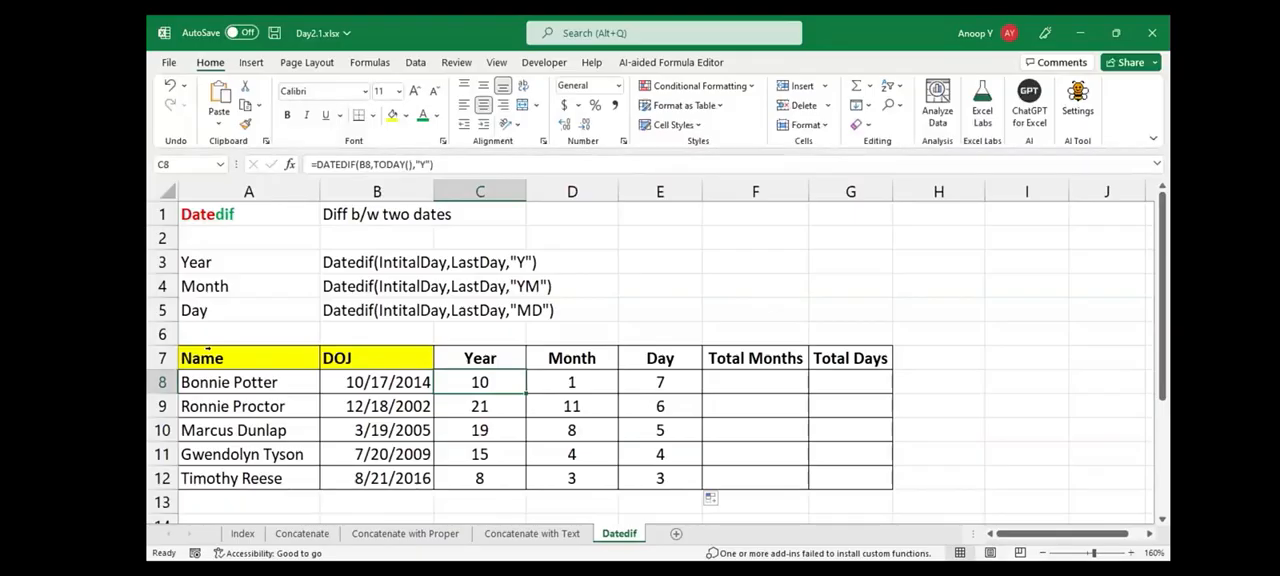
key("Right")
key("Right")
key("Right")
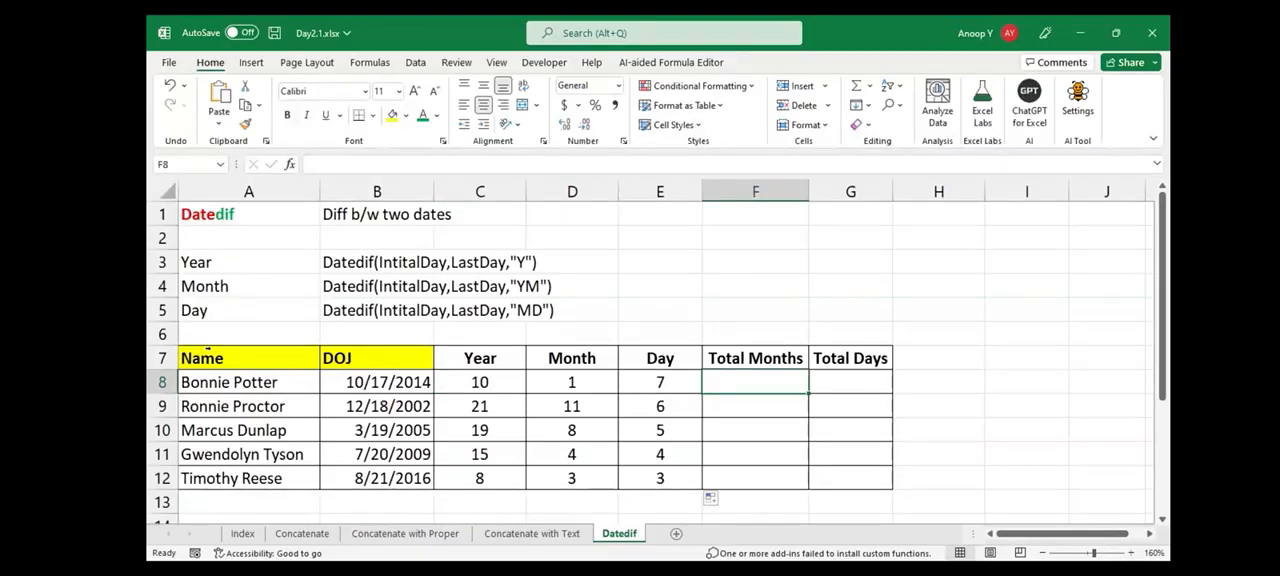
left_click(377, 382)
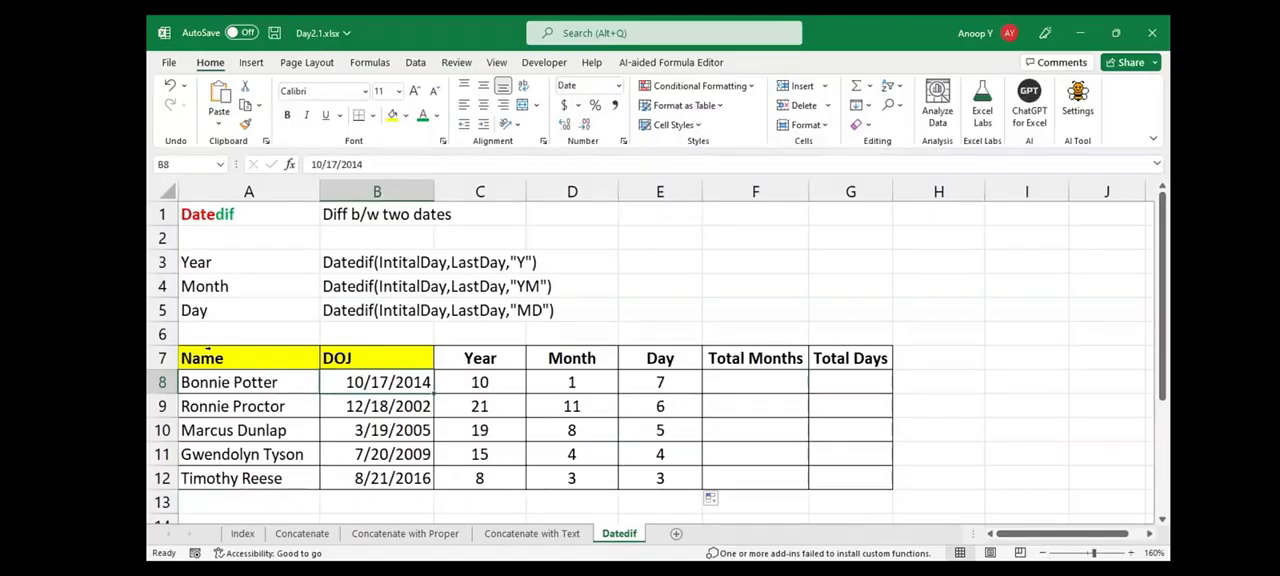
left_click(755, 382)
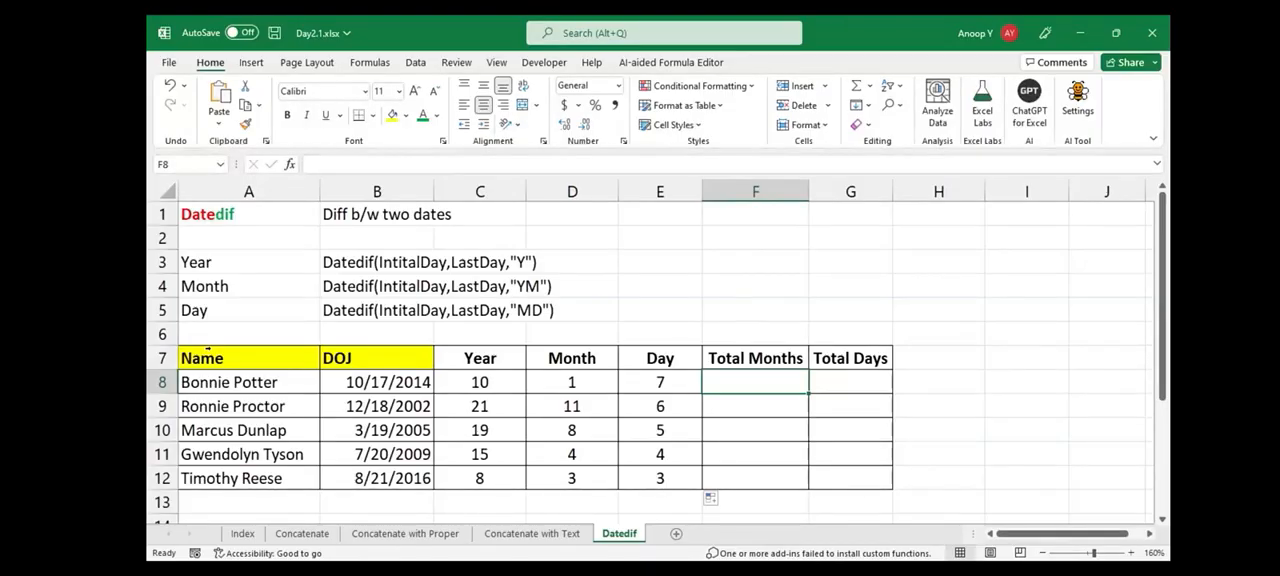
type("=DATEDIF(B8,TODAY(),\"Y\")")
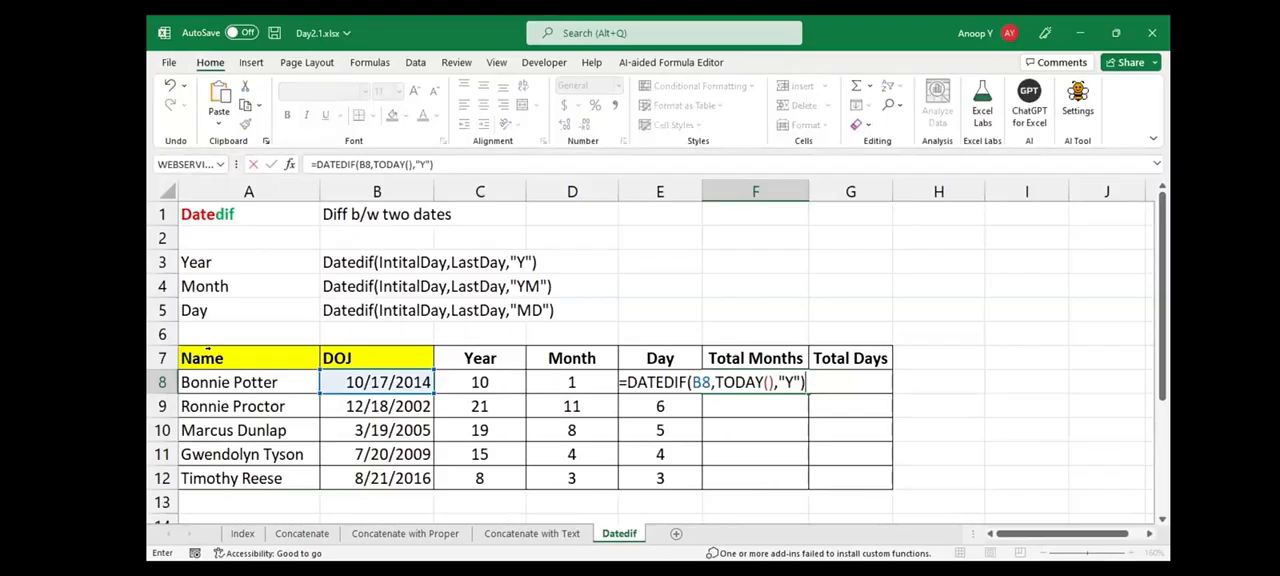
double_click(789, 382)
type("M")
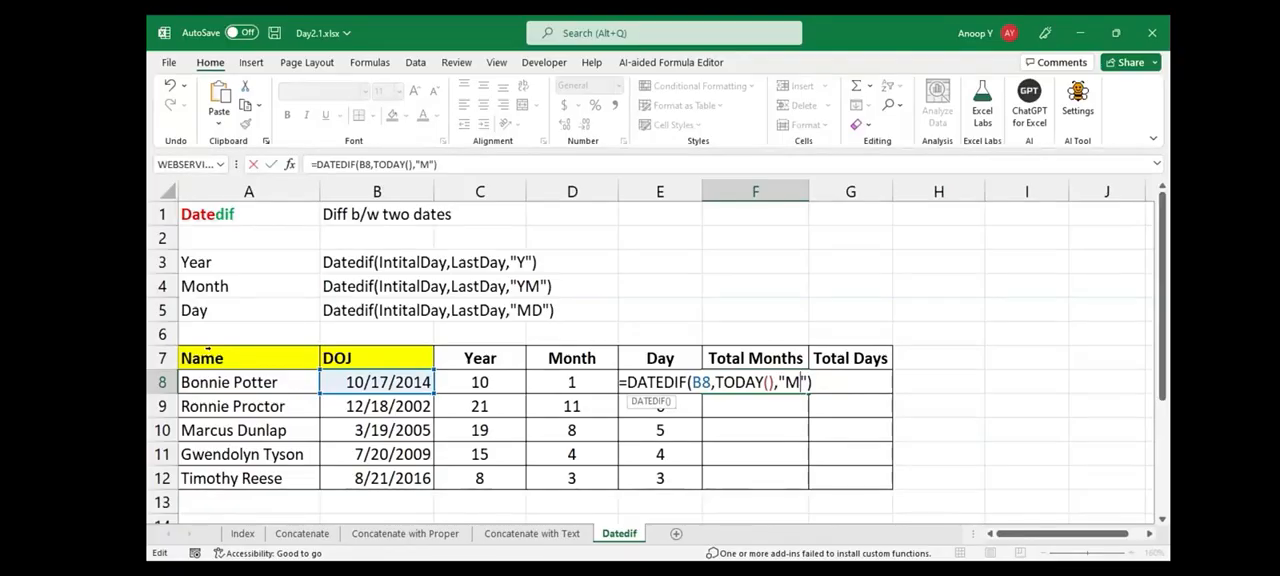
key("ctrl+Return")
double_click(808, 394)
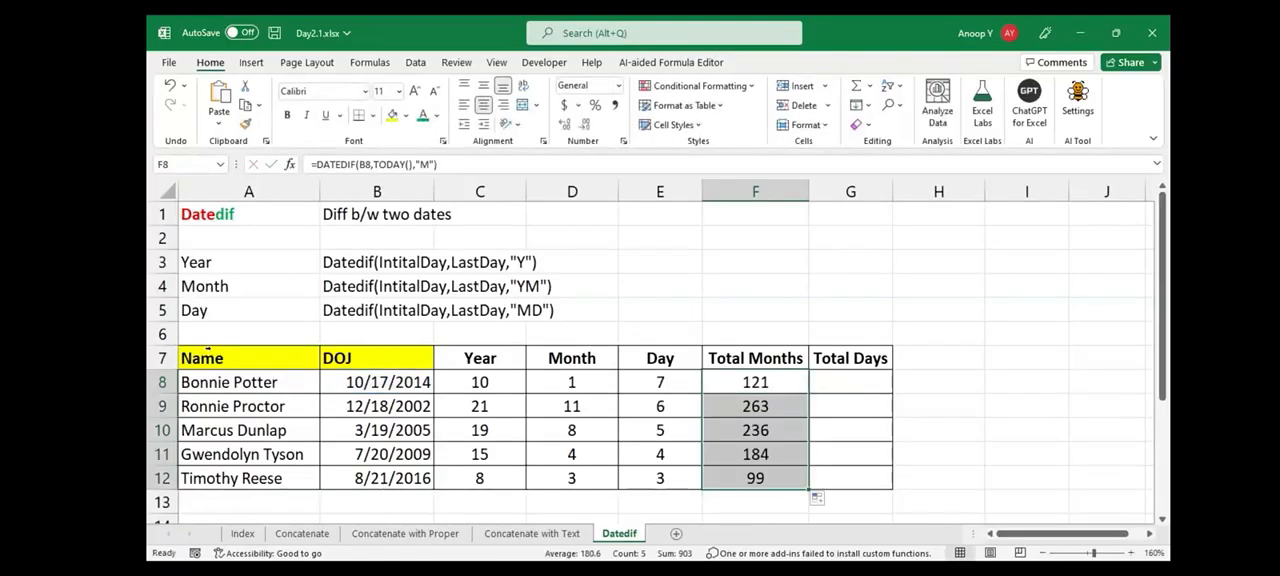
Enter =DATEDIF(B8,TODAY(),"D") in G8 and fill it down the Total Days column to G12
left_click(755, 382)
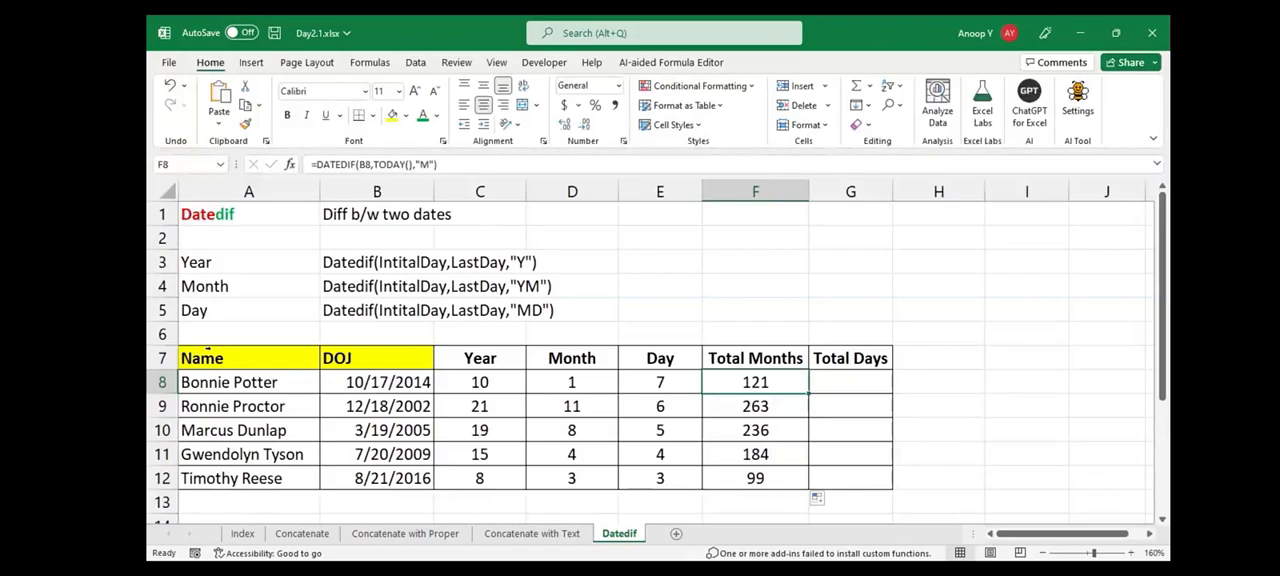
key("Right")
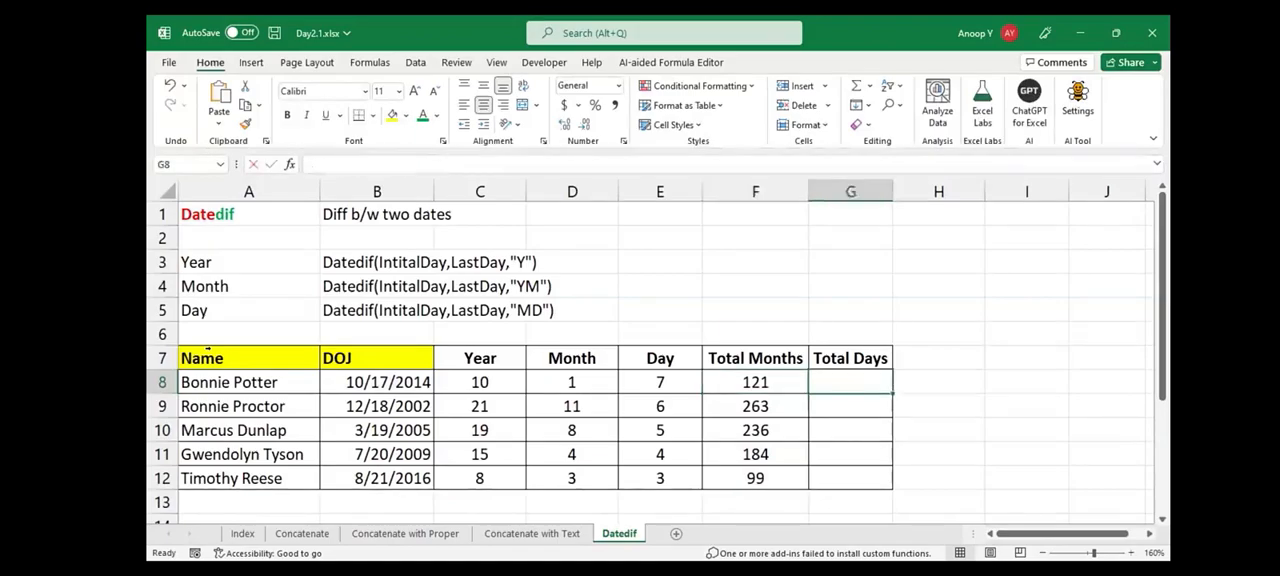
key("F2")
type("=DATEDIF(B8,TODAY(),\"Y\")")
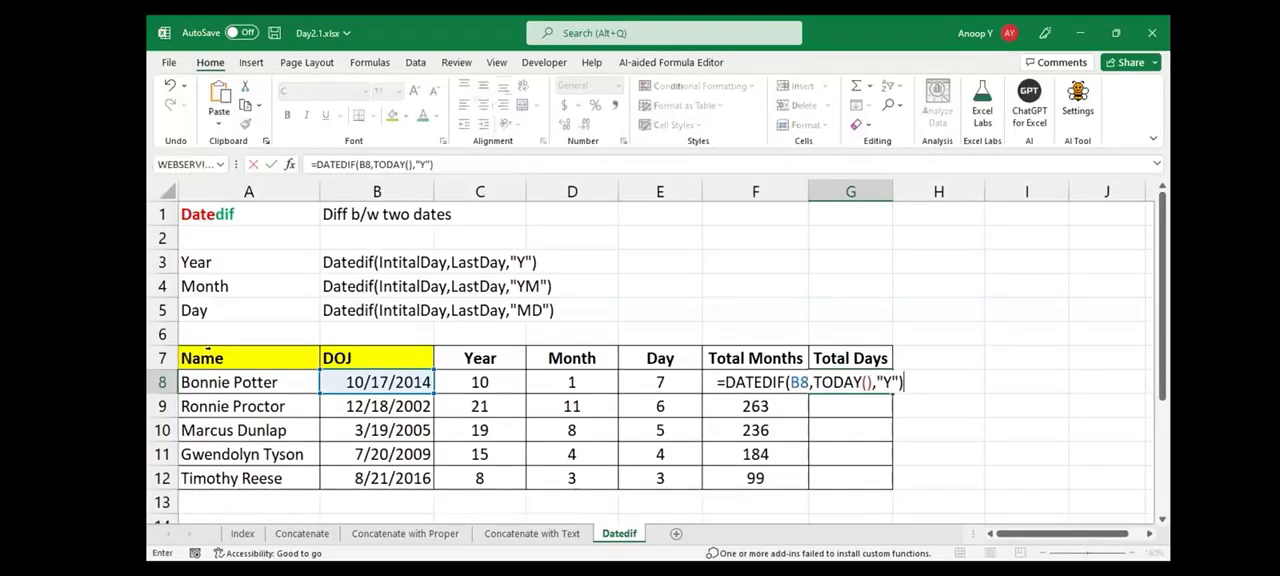
key("BackSpace")
key("BackSpace")
key("BackSpace")
type("D\")")
key("ctrl+Return")
double_click(893, 393)
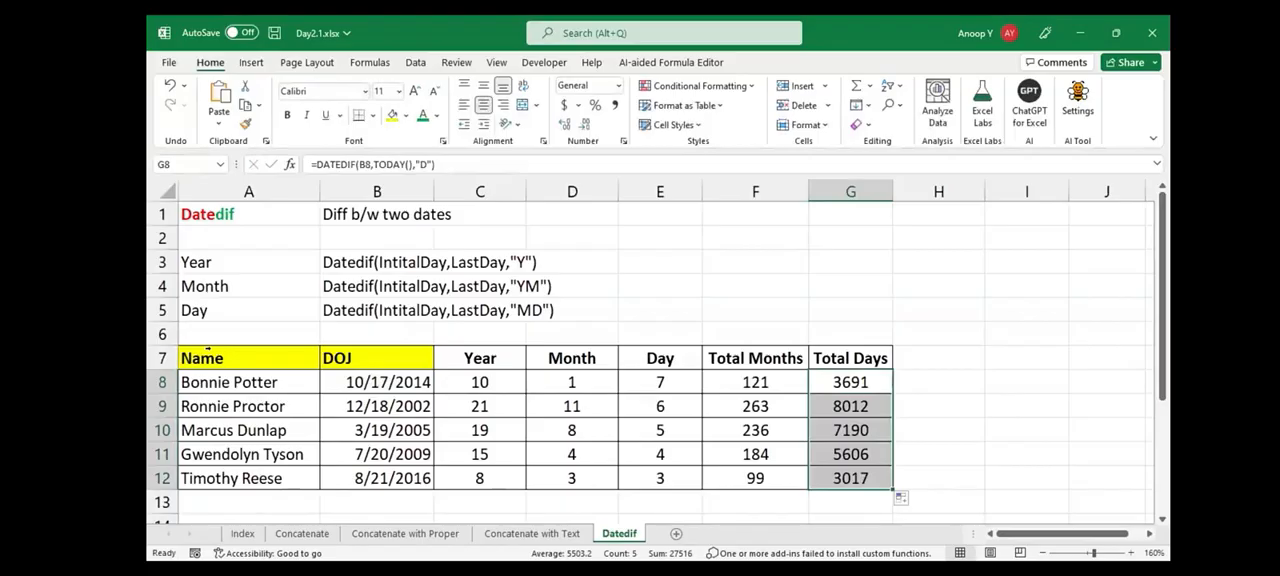
left_click(851, 382)
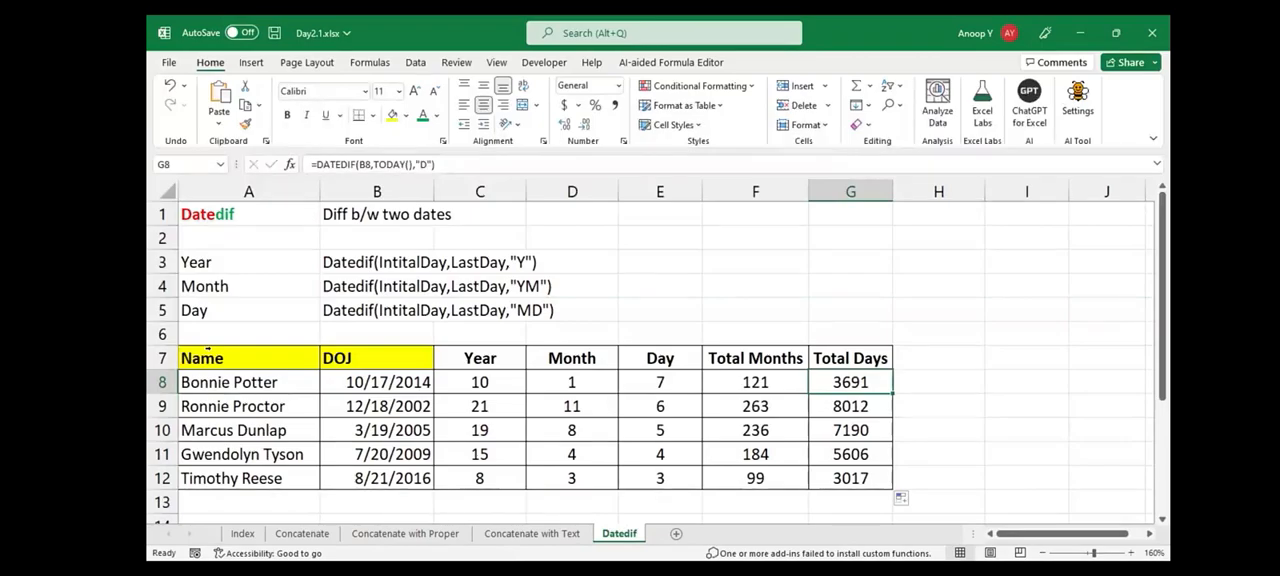
Add the header Remarks in H7 and extend the table borders over H7:H12
left_click(938, 358)
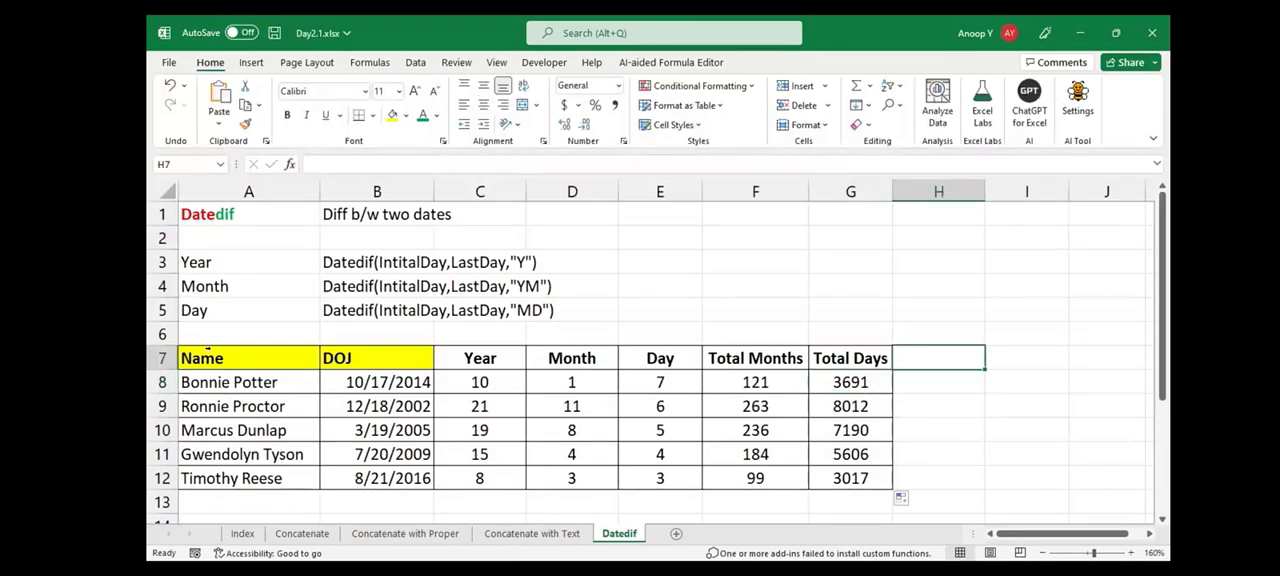
type("Remarks")
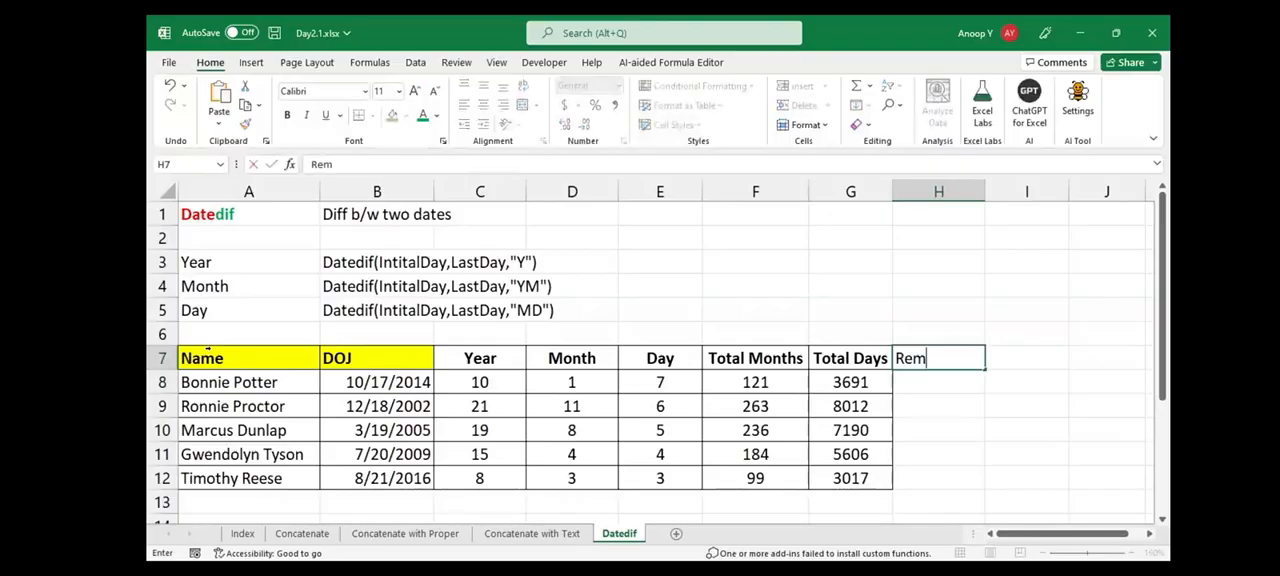
key("shift+Down")
key("shift+Down")
key("shift+Down")
key("shift+Down")
key("shift+Down")
key("shift+Down")
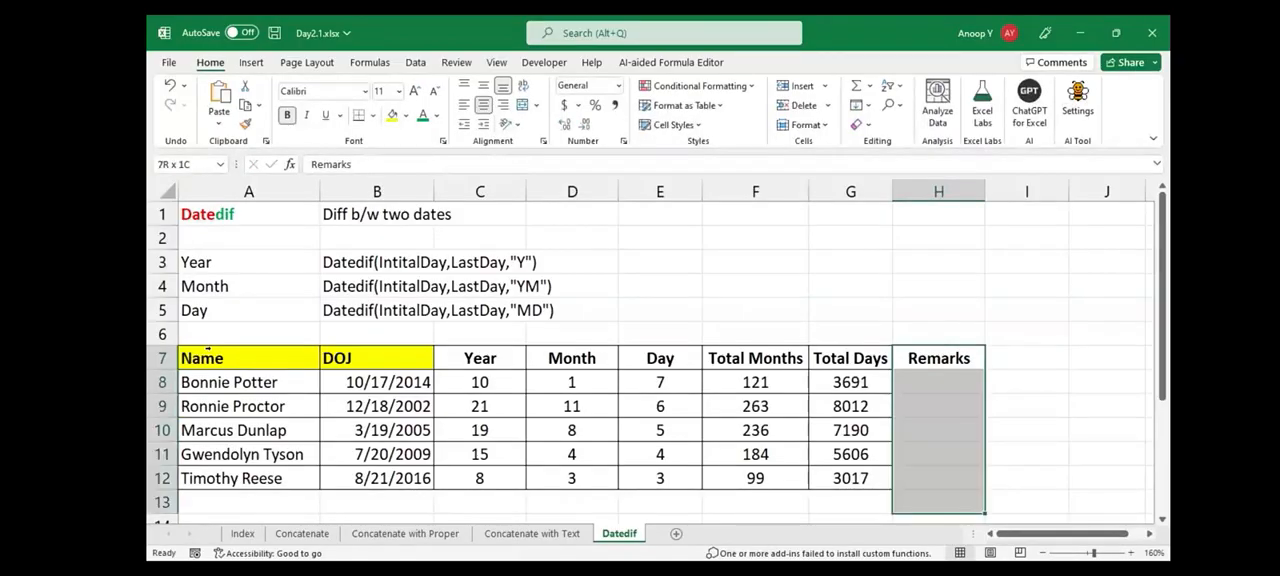
key("shift+Up")
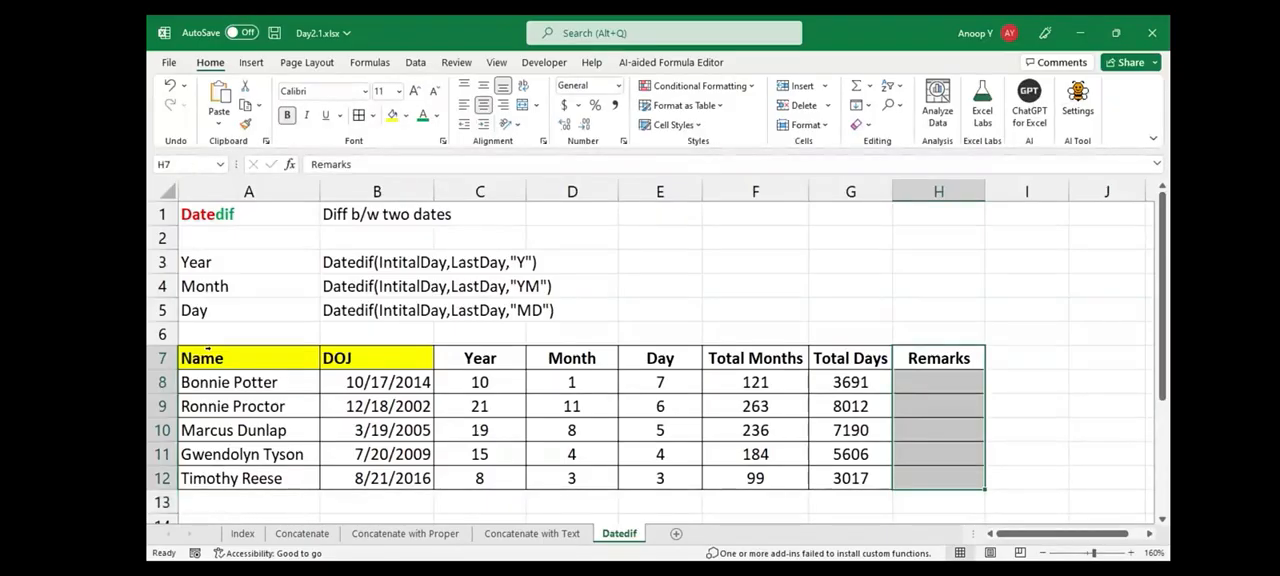
left_click(660, 310)
Copy the employee name from A8 into D6 as the start of a sample remark
left_click(248, 382)
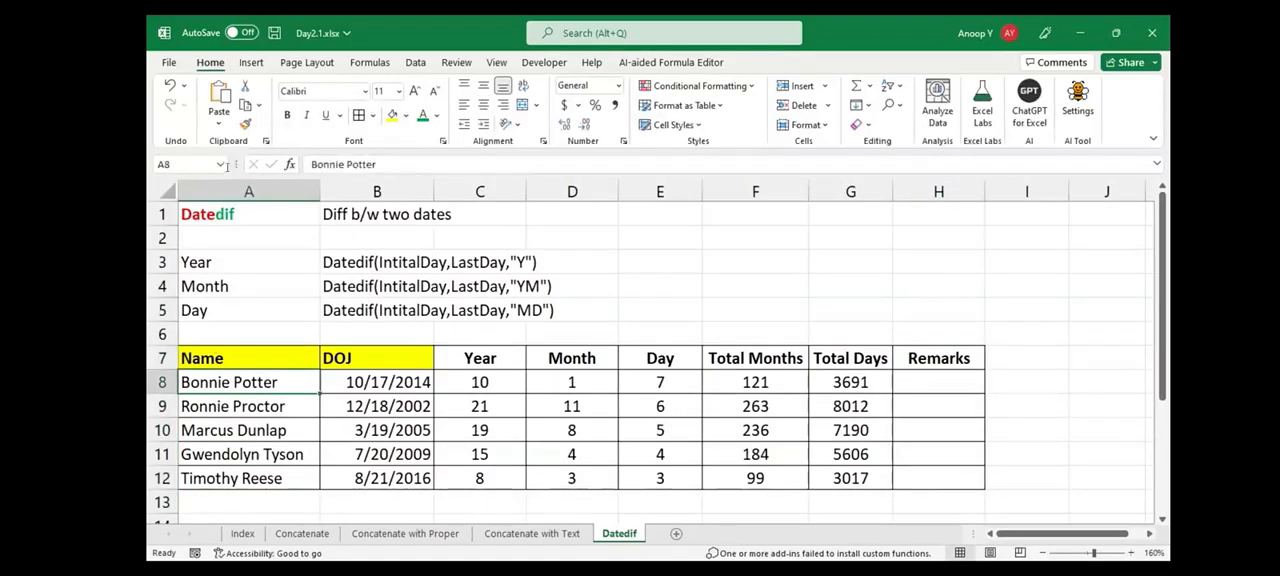
left_click_drag(378, 165, 226, 167)
key("ctrl+c")
key("Escape")
double_click(572, 334)
key("ctrl+v")
Continue the sample remark in D6 after the name with "has completed 10 Years,1Months and 7 Days."
type("has completed 10 ")
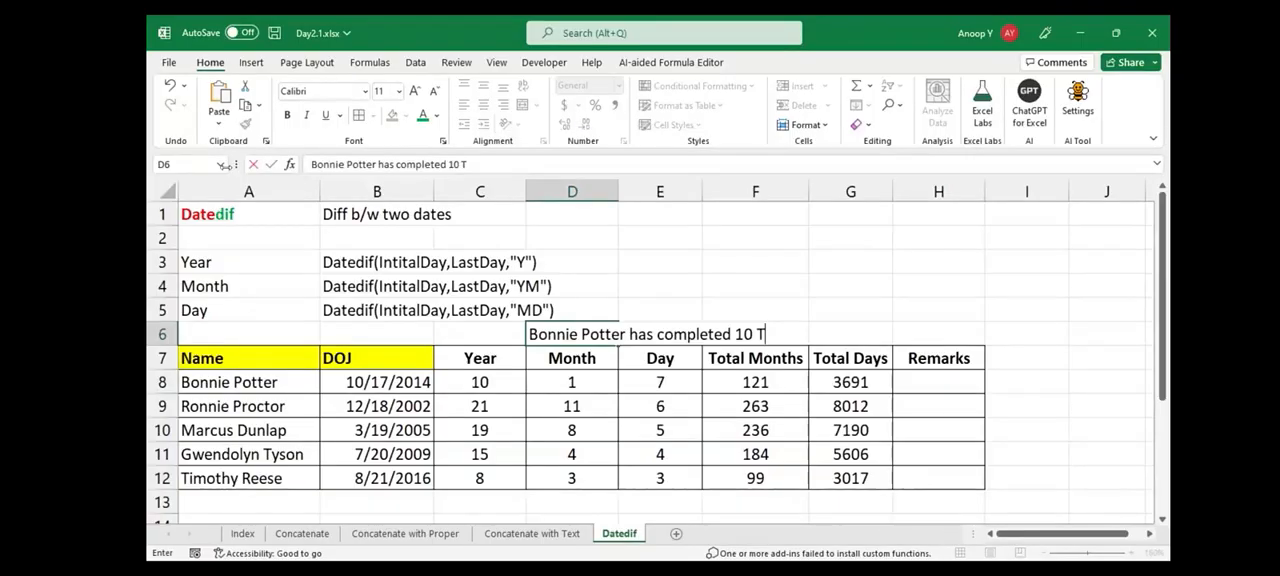
type("Years,1")
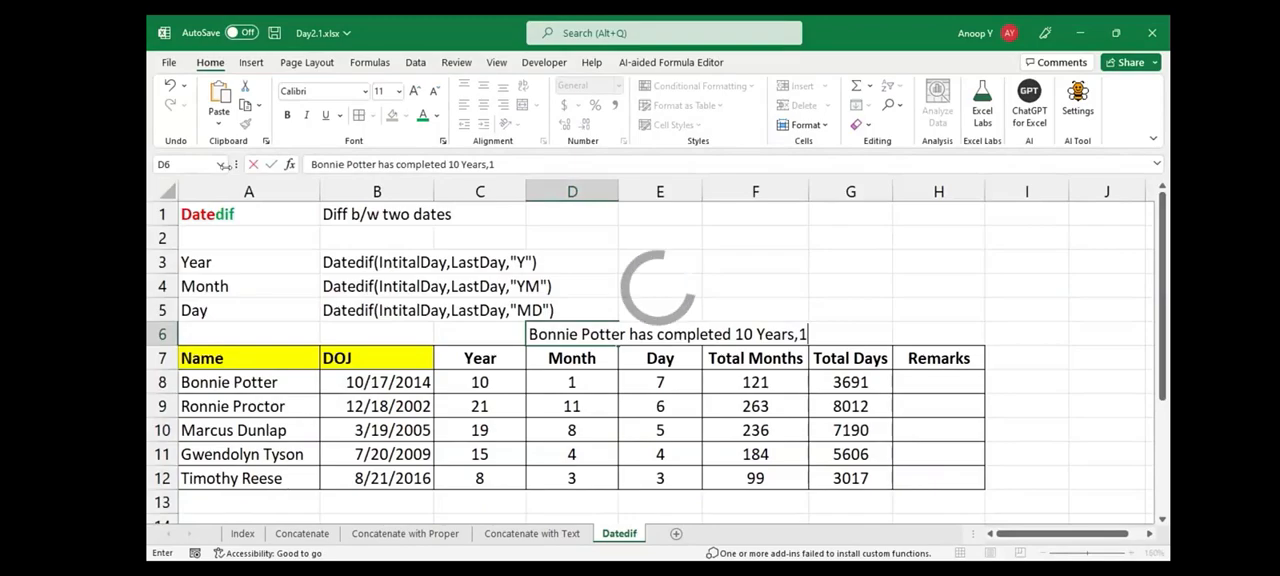
type("Months")
key("BackSpace")
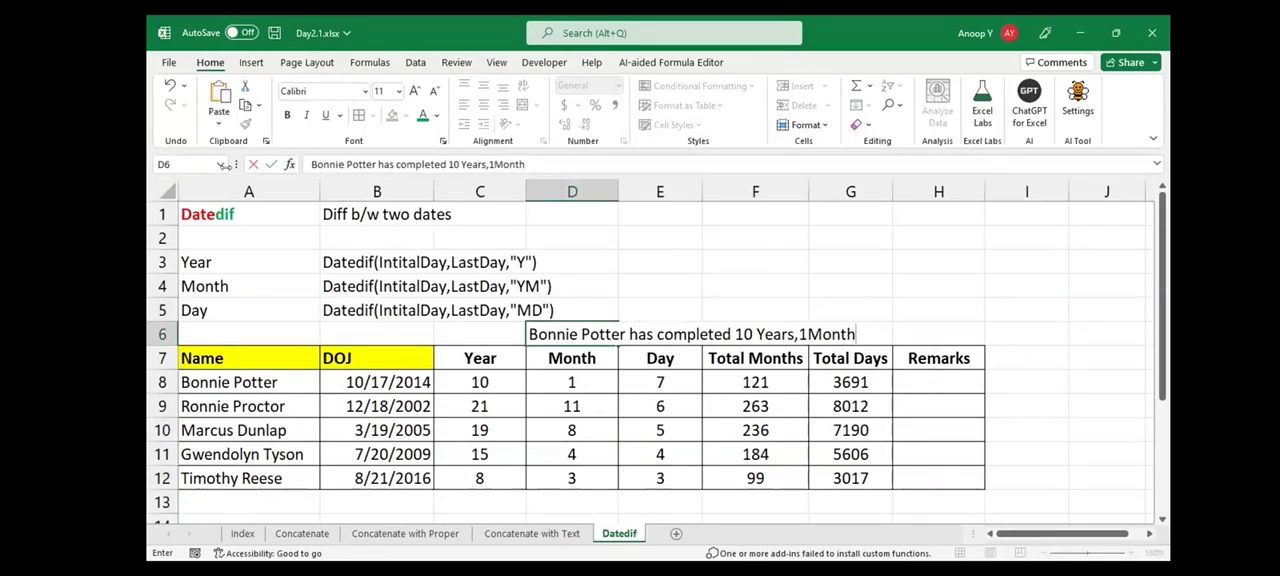
type("a")
key("BackSpace")
key("BackSpace")
type("s and 7 Da")
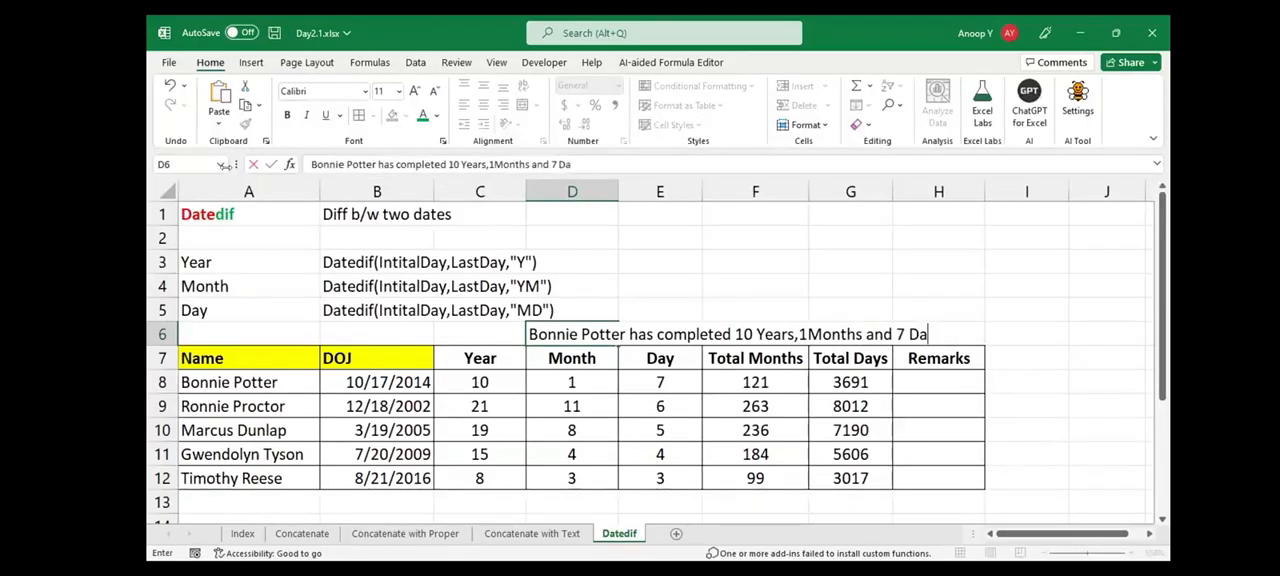
type("ys.")
Correct the D6 remark to end with "10 Years,1 Months and 7 Days" without a period, and make it bold
left_click(808, 334)
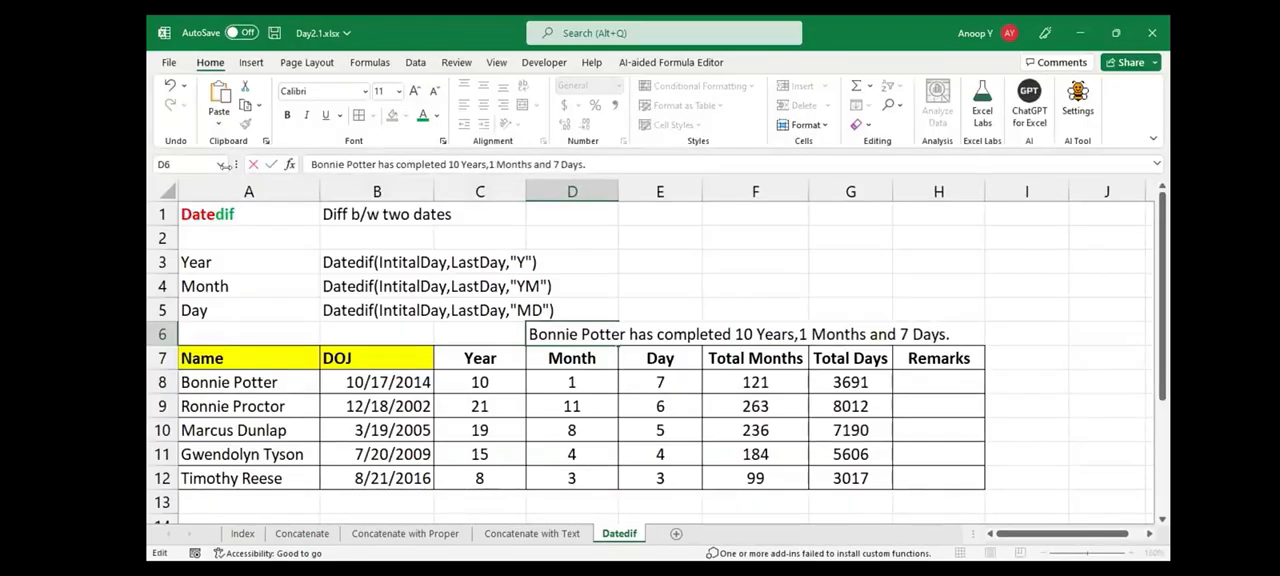
key("End")
key("BackSpace")
key("ctrl+Return")
key("ctrl+b")
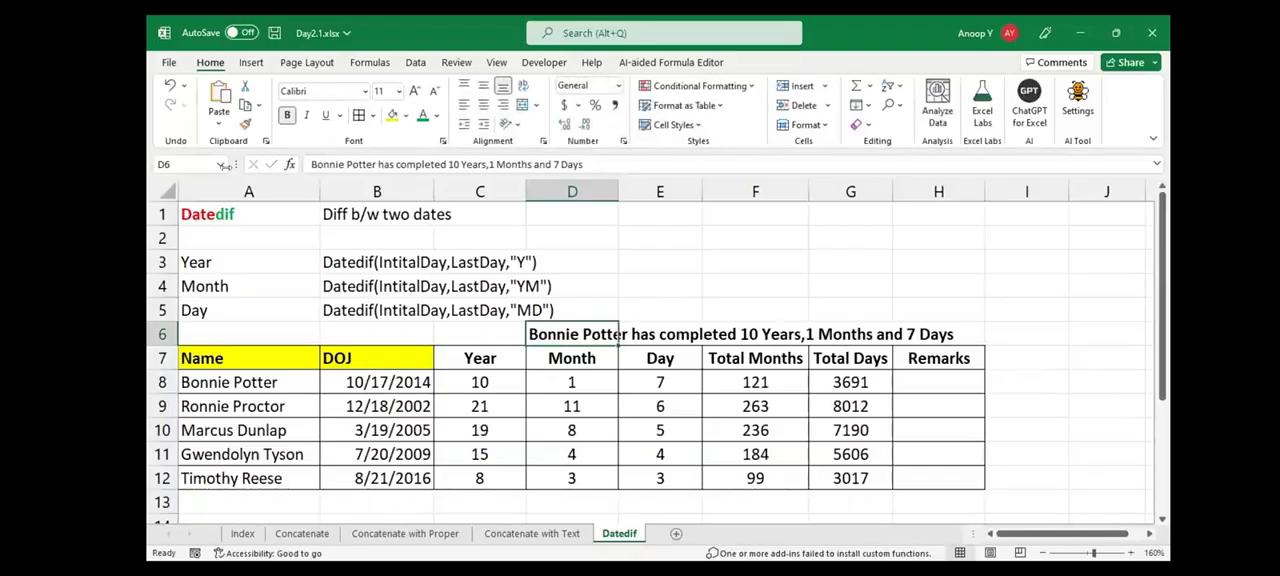
Fill the Remarks header in H7 with yellow and widen column H
left_click(938, 382)
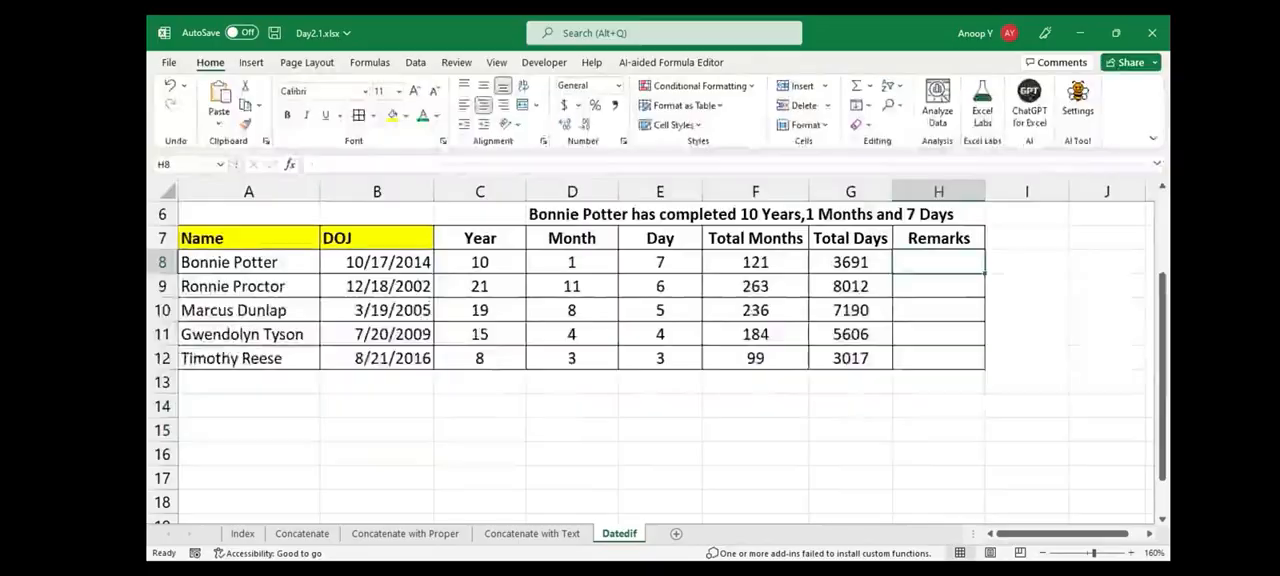
scroll(650, 350, "up", 2)
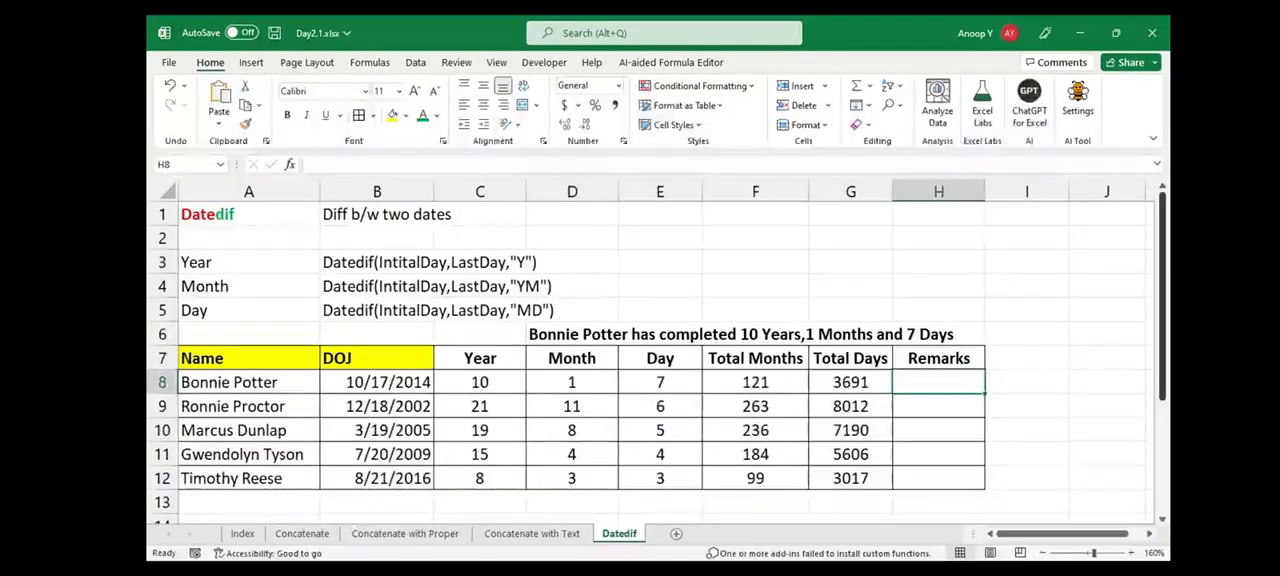
left_click(938, 358)
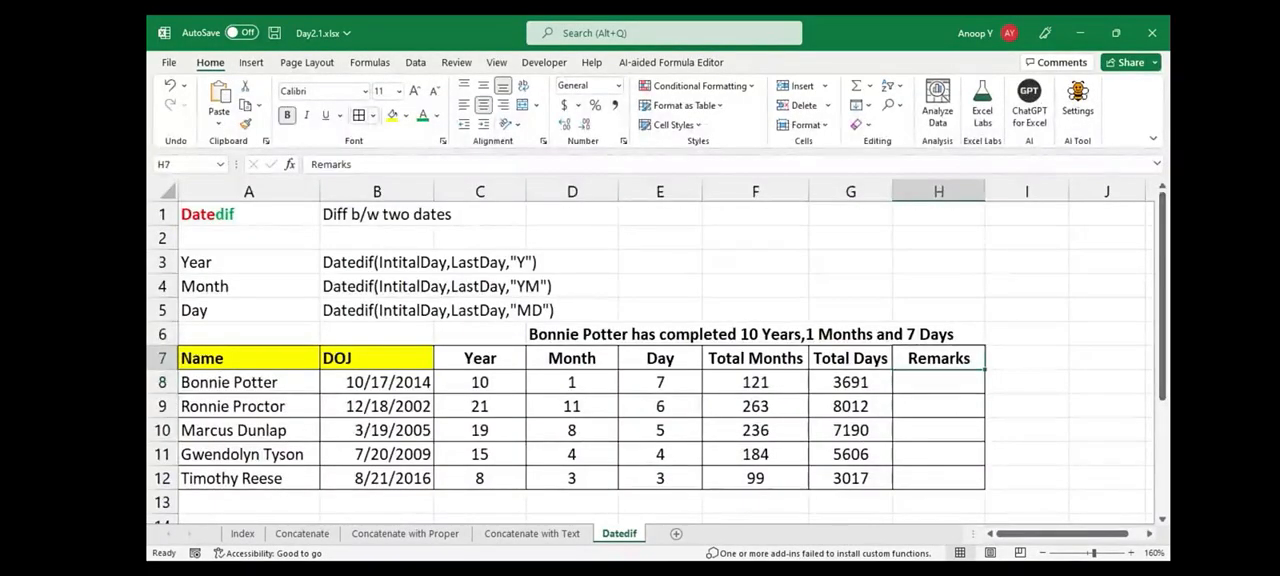
left_click(392, 115)
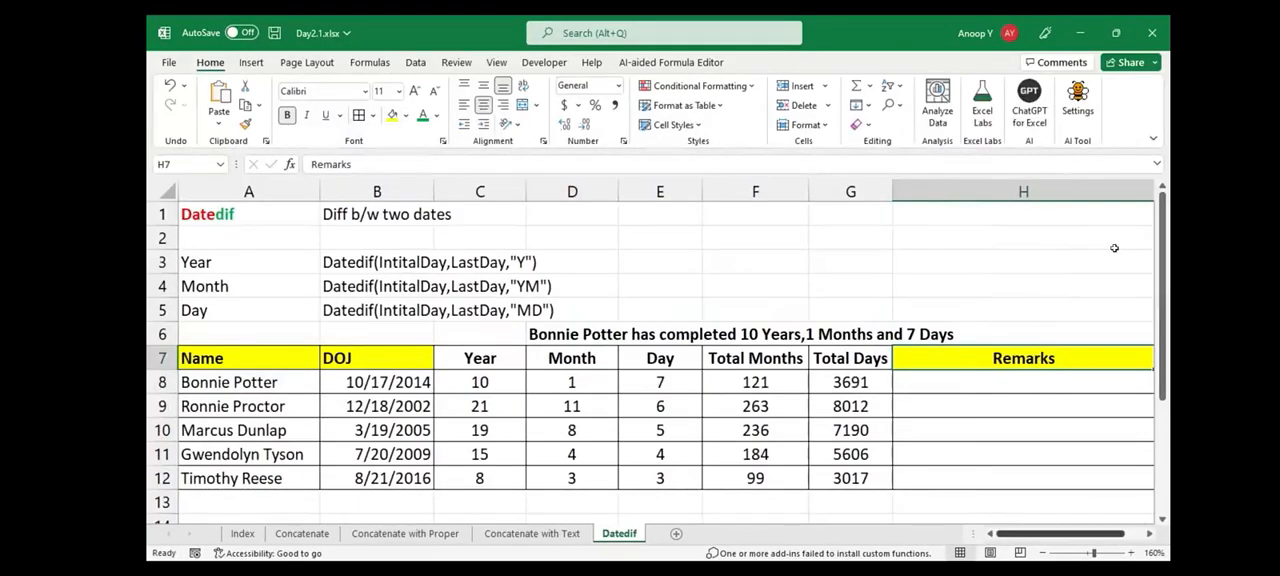
scroll(1114, 248, "right", 1)
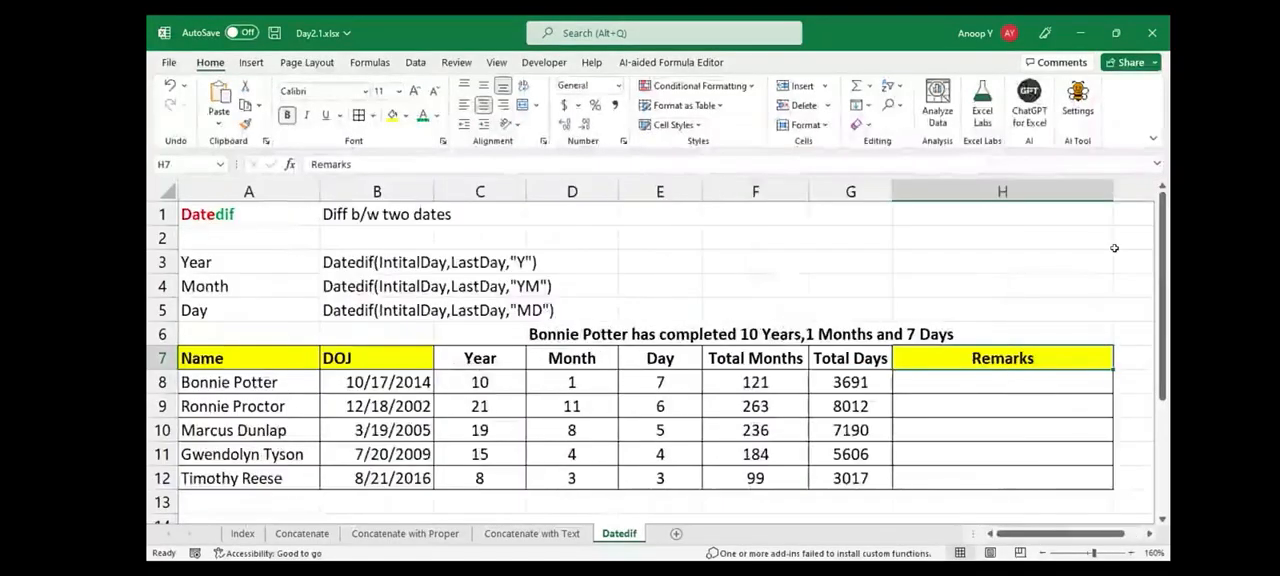
Try a green font color on the sample remark in D6
key("Left")
key("Left")
key("Down")
key("Down")
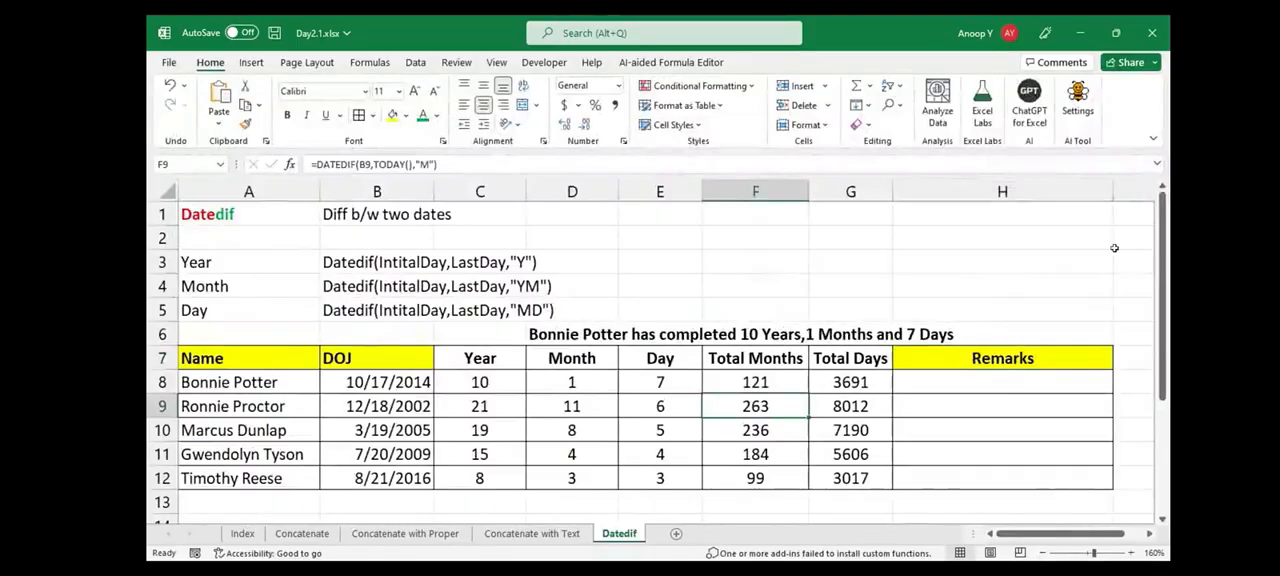
key("Up")
key("Up")
key("Up")
key("Left")
key("Left")
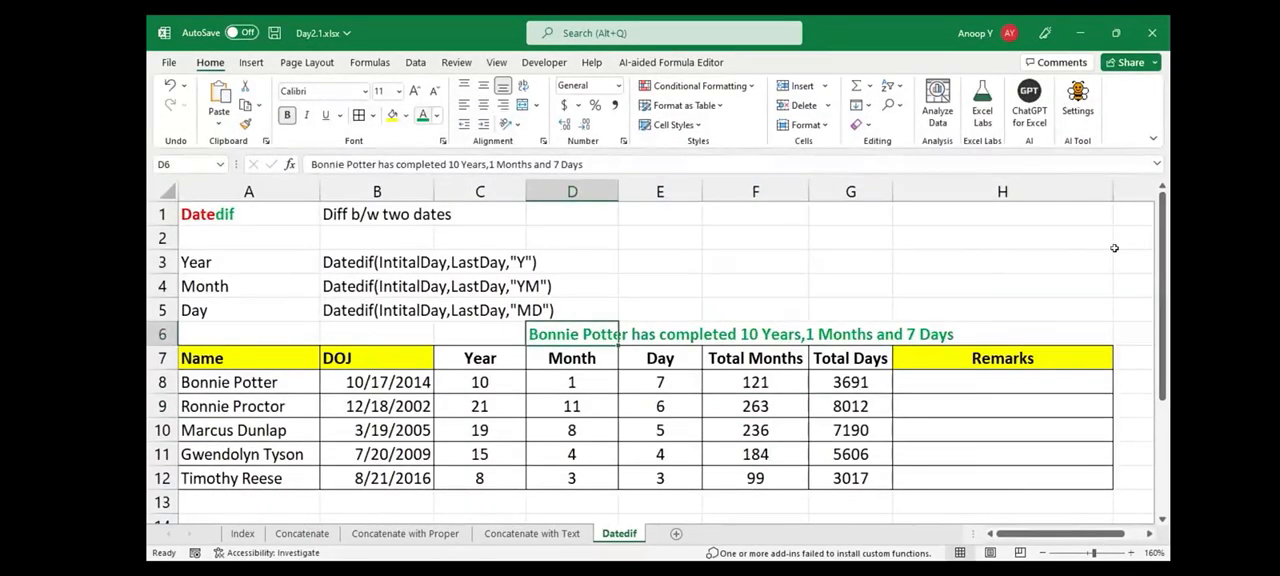
key("Down")
key("Right")
key("Right")
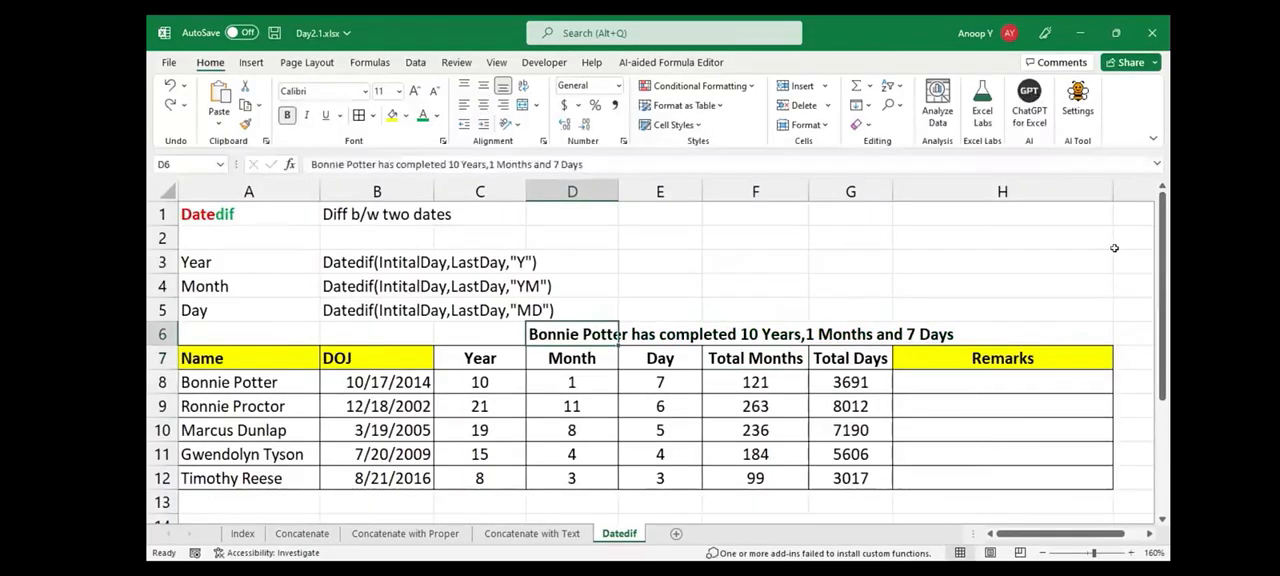
Copy the Year formula from C8 into E1 as plain text, =DATEDIF(B8,TODAY(),"Y"), using a leading apostrophe
key("Down")
key("Down")
key("Left")
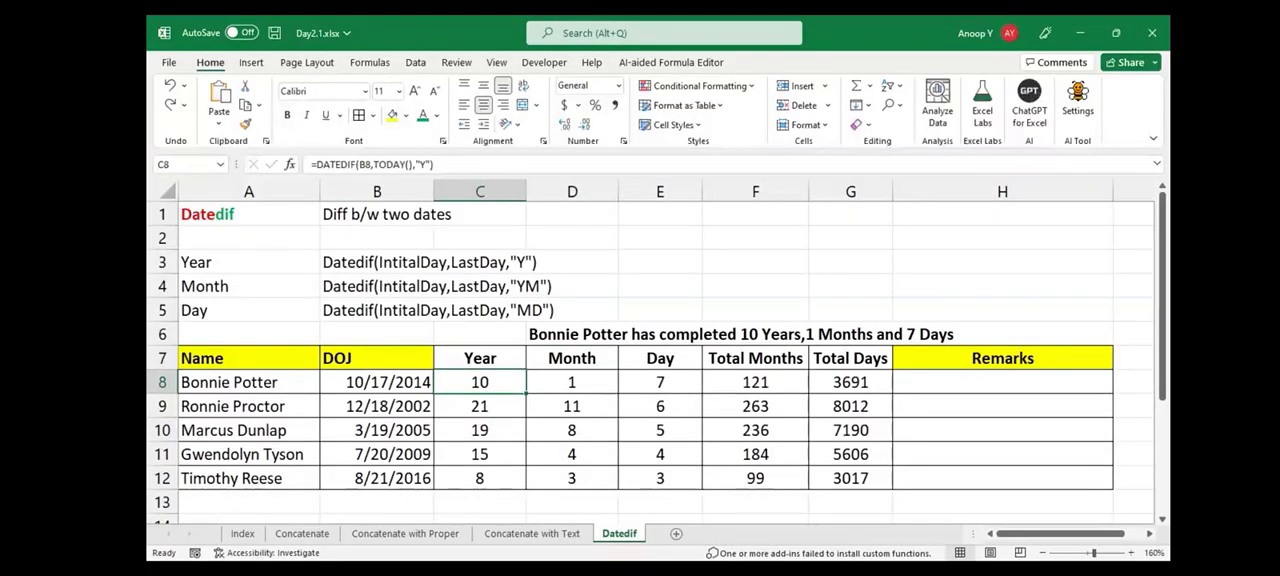
key("F2")
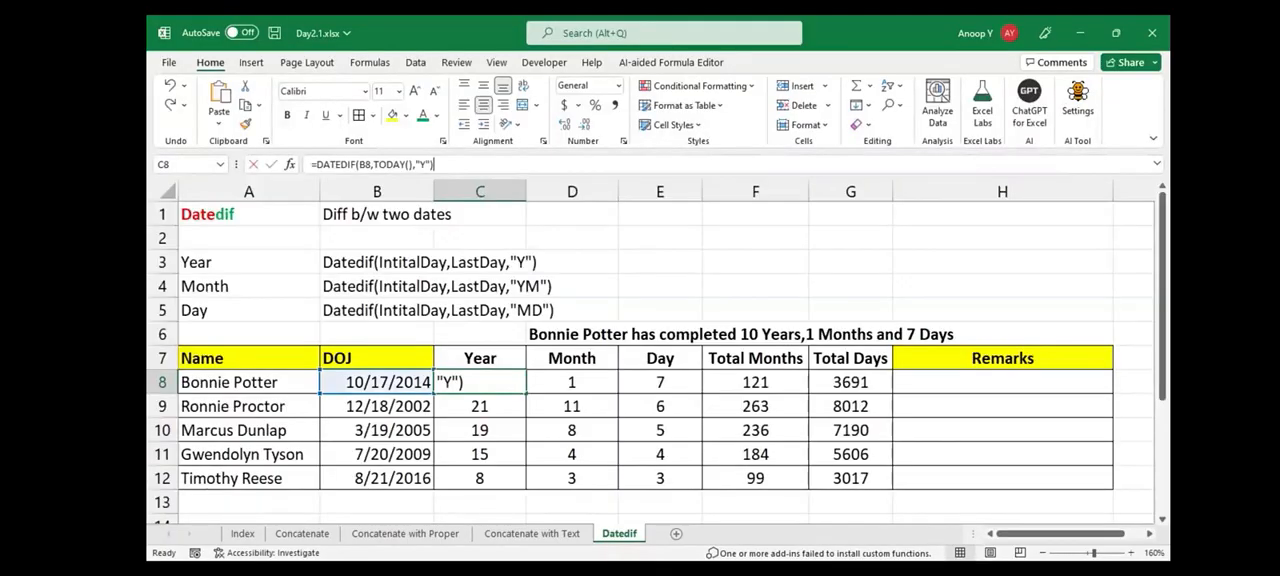
key("shift+Home")
key("ctrl+c")
key("Escape")
left_click(660, 214)
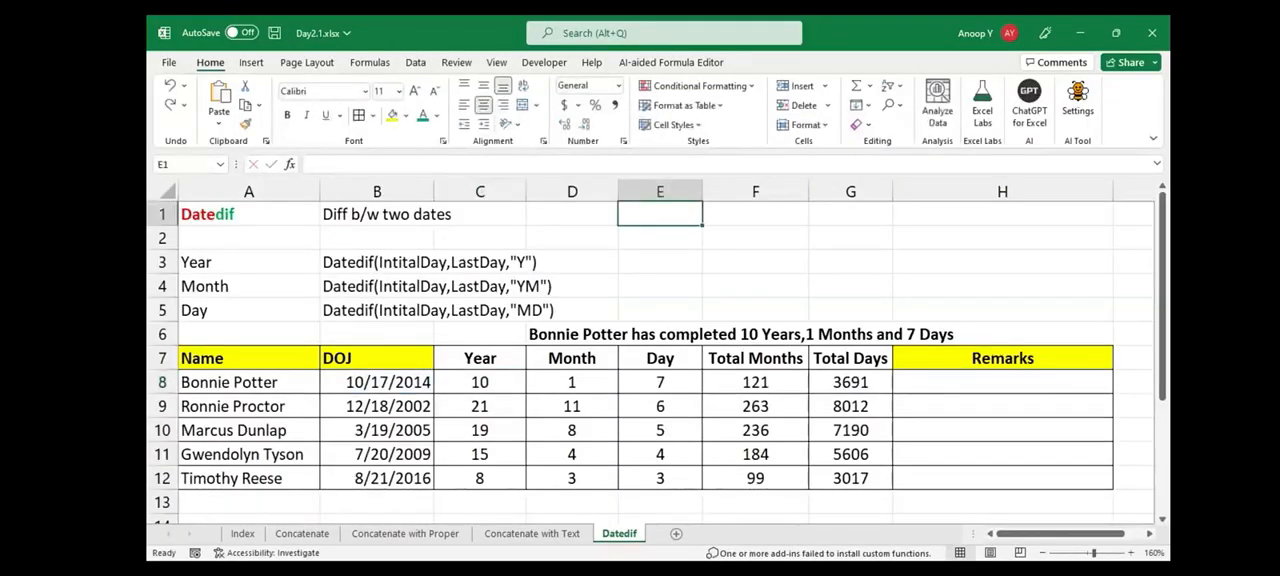
type("'")
key("ctrl+v")
key("Return")
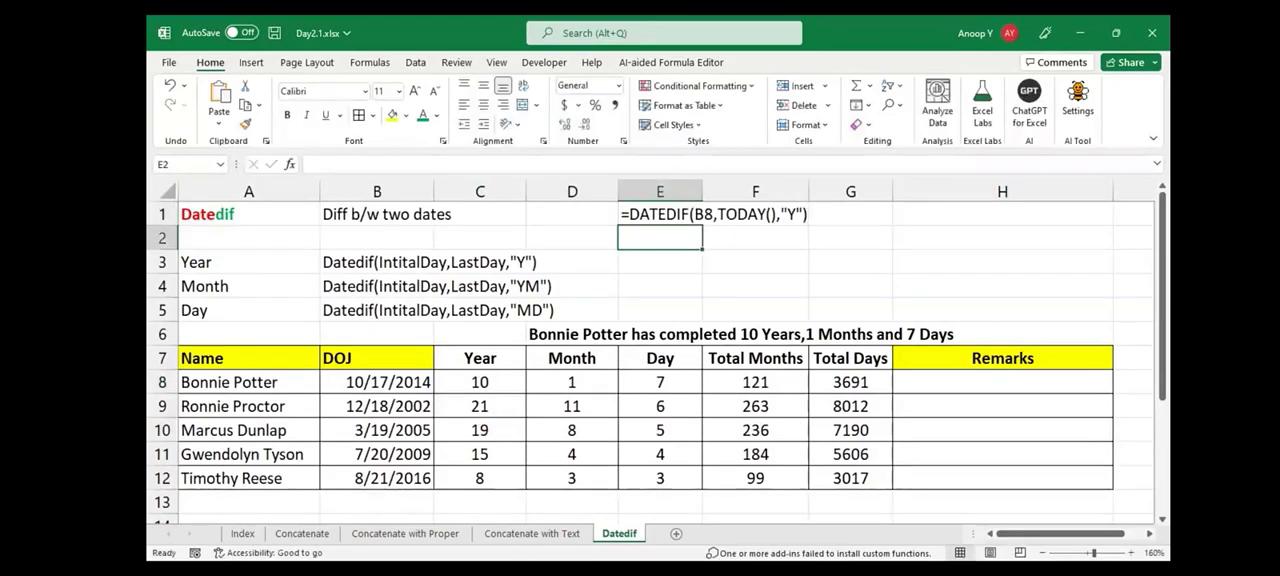
Duplicate the formula text into E2 and change its unit to "YM"
key("ctrl+d")
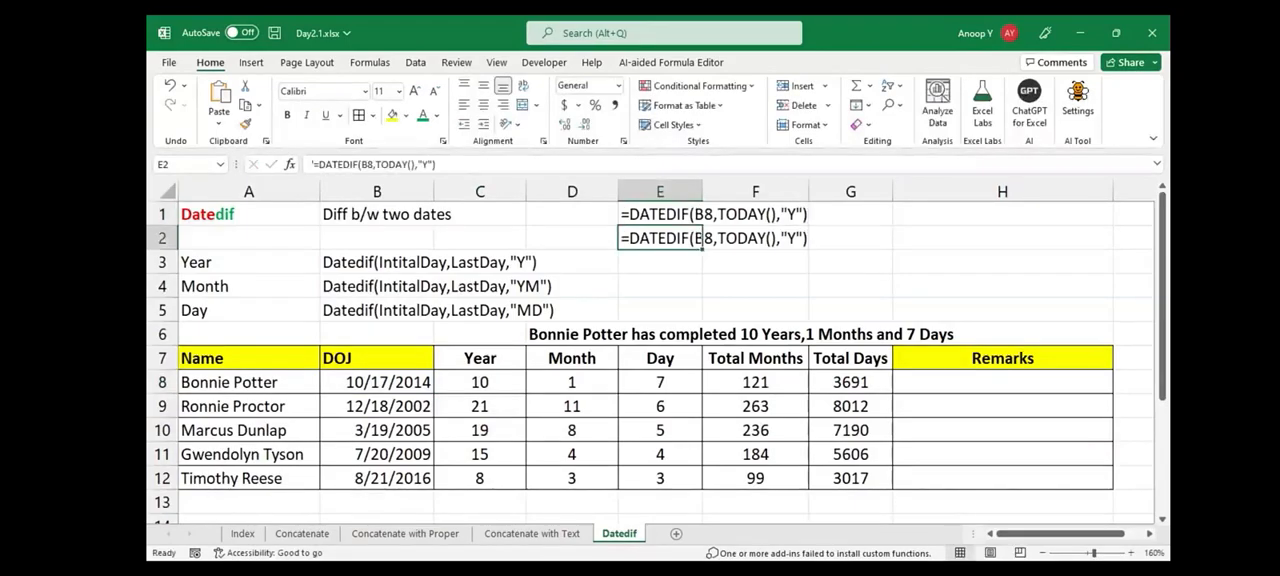
key("F2")
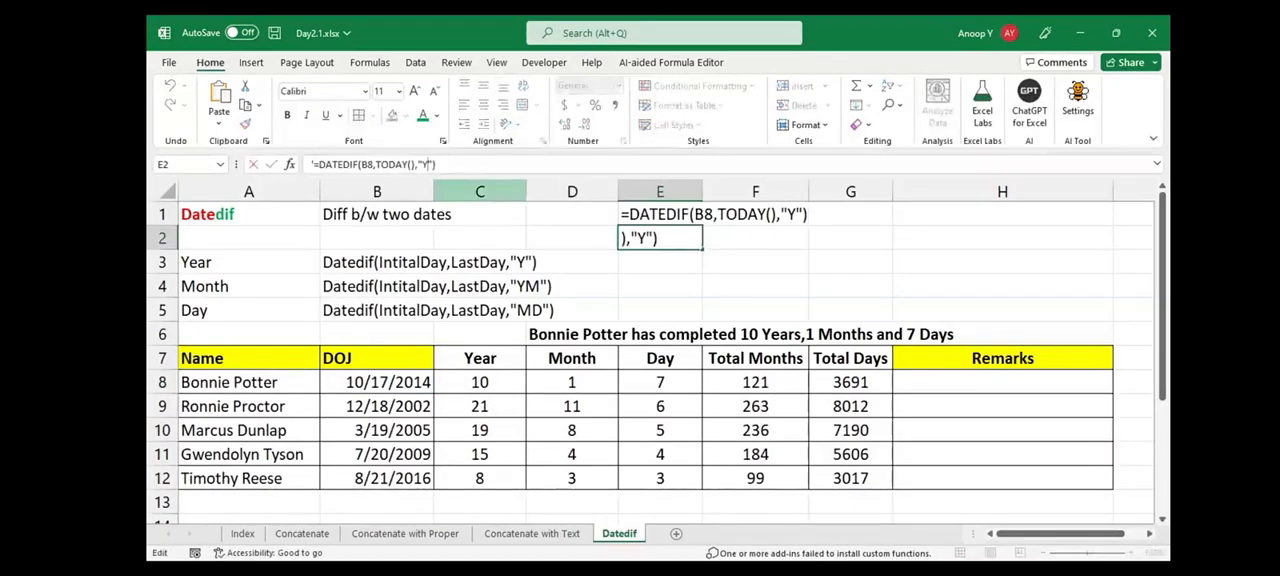
type("M")
key("Return")
Duplicate the formula text into E3 and change its unit to "MD"
key("ctrl+d")
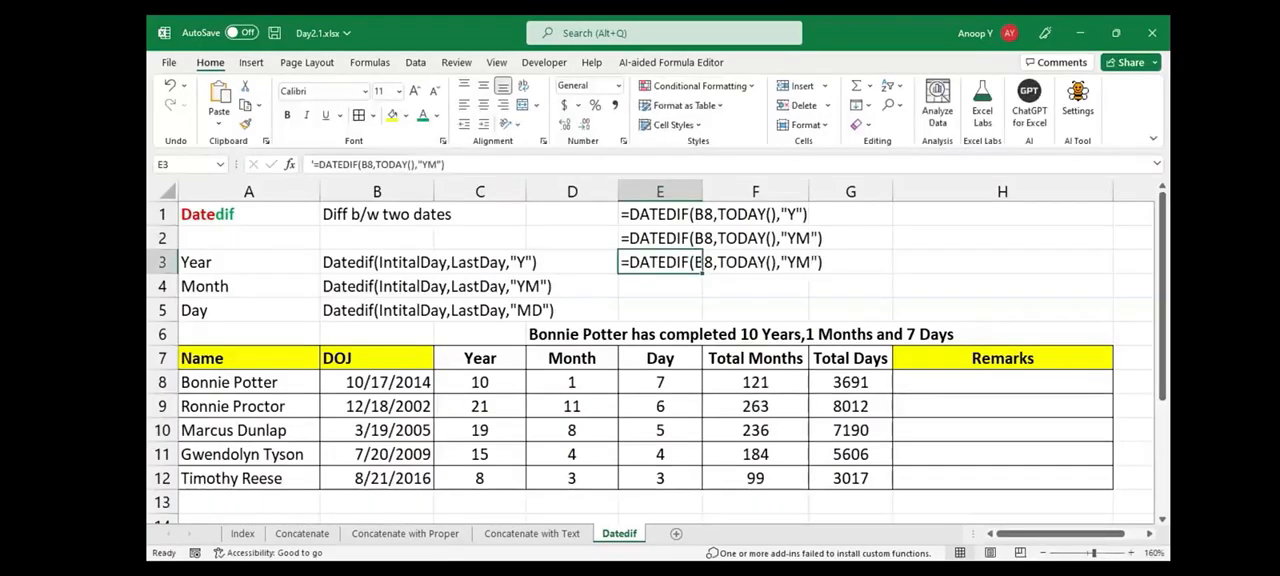
key("F2")
key("Left")
key("Left")
key("Left")
key("BackSpace")
key("Right")
type("D")
key("ctrl+Return")
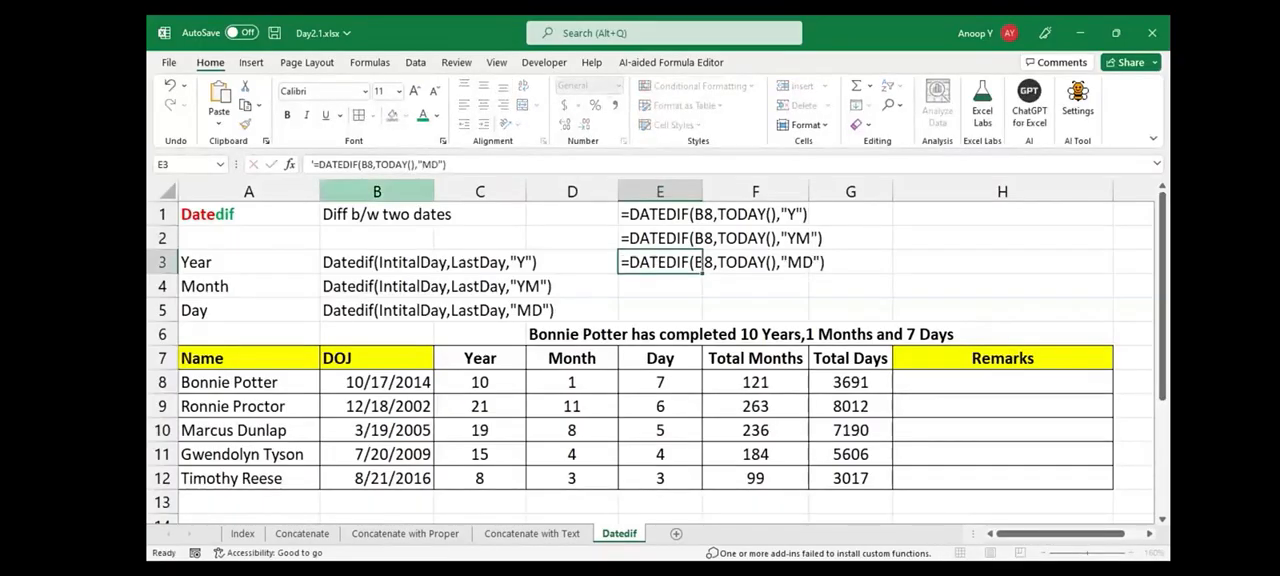
Duplicate the formula text into E4 and change its unit to "M"
key("Down")
key("ctrl+d")
key("F2")
key("Left")
key("Left")
key("BackSpace")
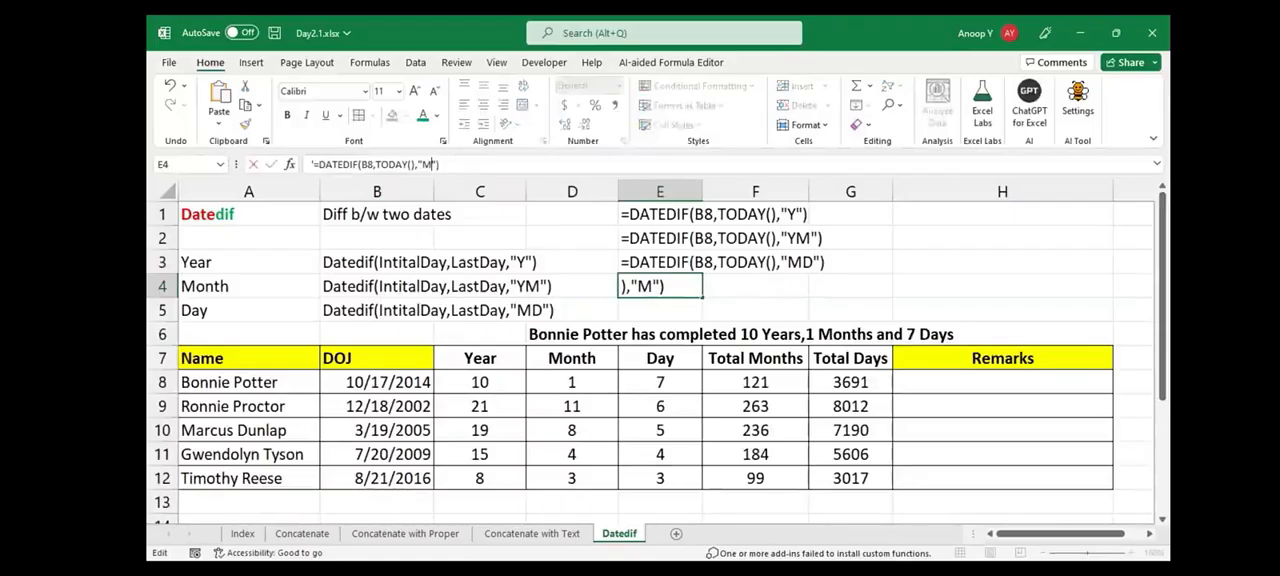
key("Return")
Duplicate the formula text into E5 and change its unit to "D"
key("ctrl+d")
key("F2")
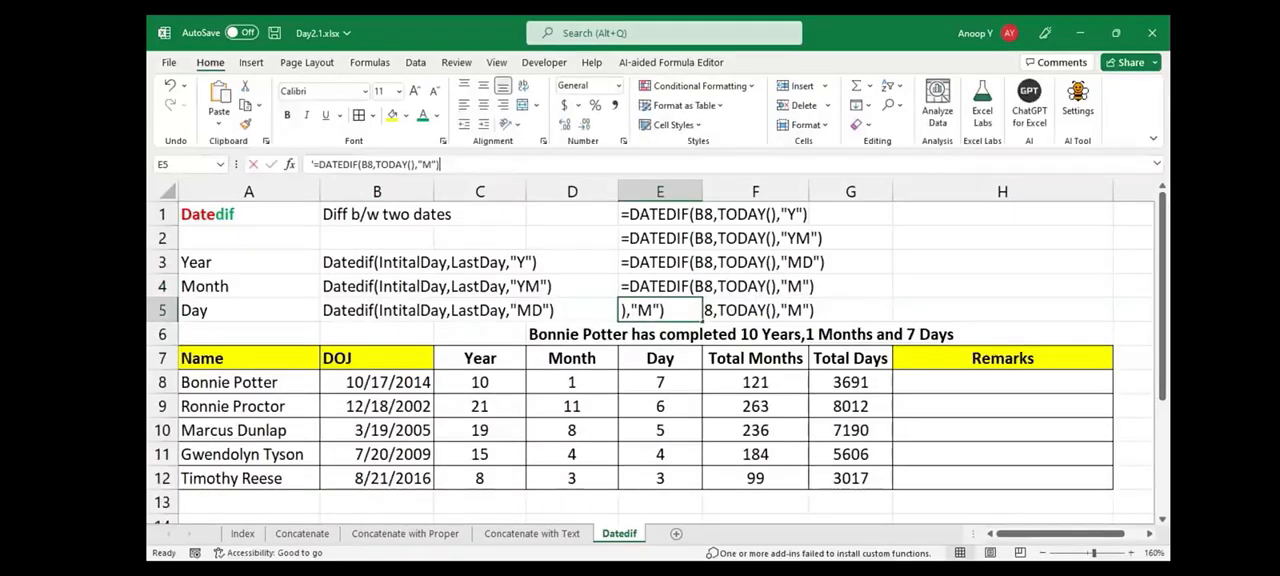
key("Left")
key("Left")
key("BackSpace")
type("D")
key("Return")
Make the DATEDIF formula texts in E1:E5 bold
key("Up")
key("shift+Up")
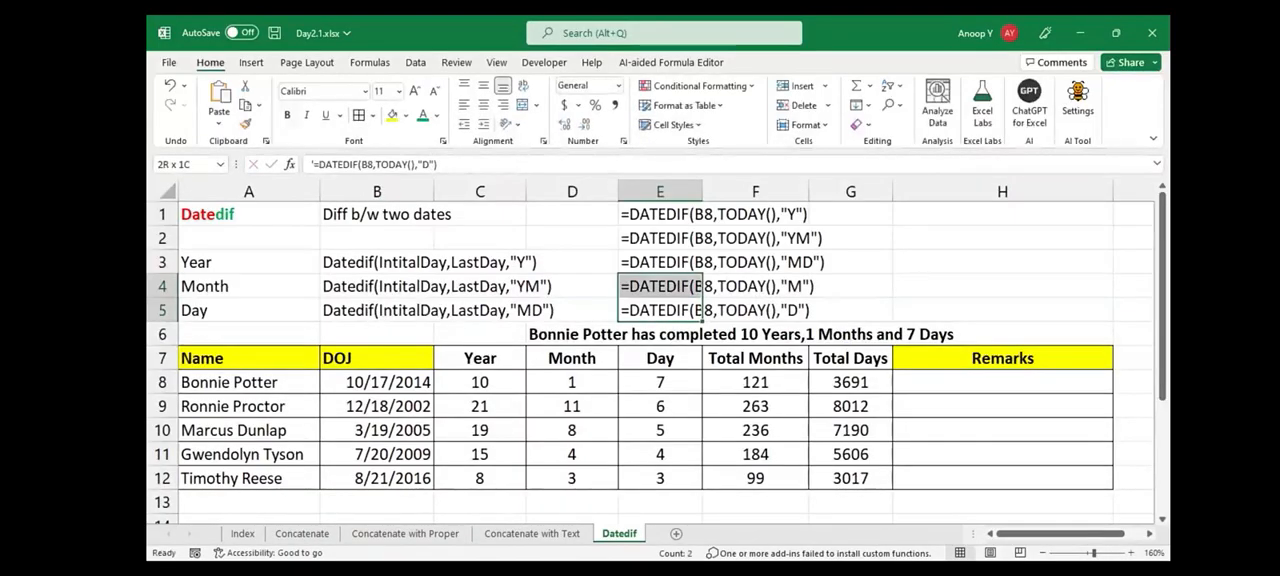
key("ctrl+shift+Up")
key("ctrl+b")
left_click(755, 478)
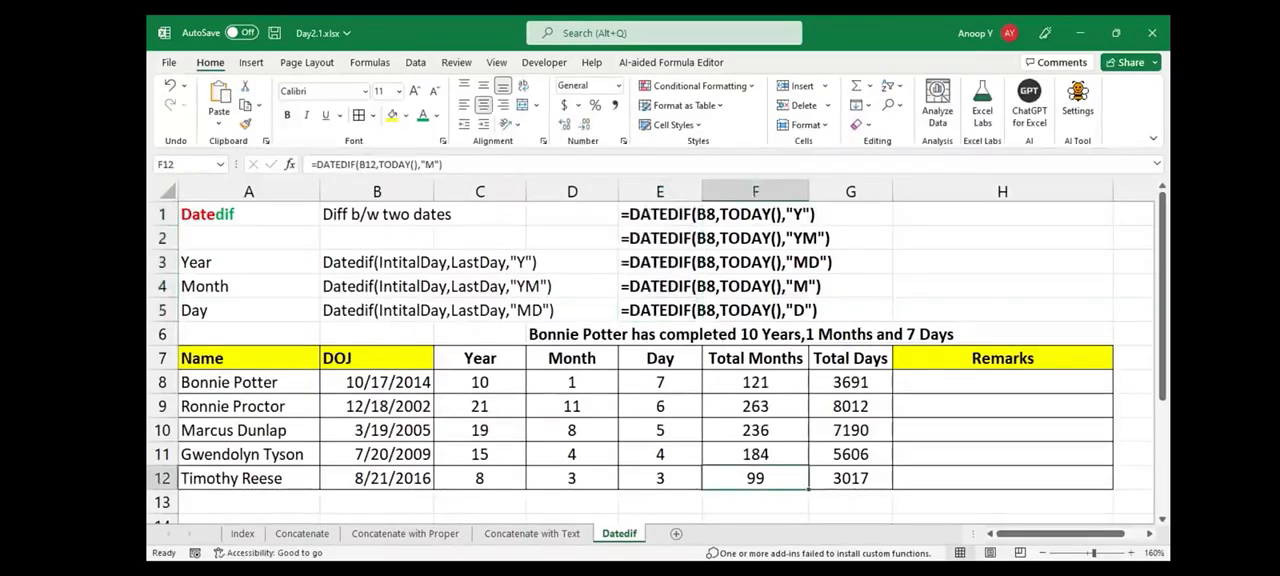
Copy the headers Year to Total Days from C7:G7 and paste them transposed into D1:D5
left_click(480, 382)
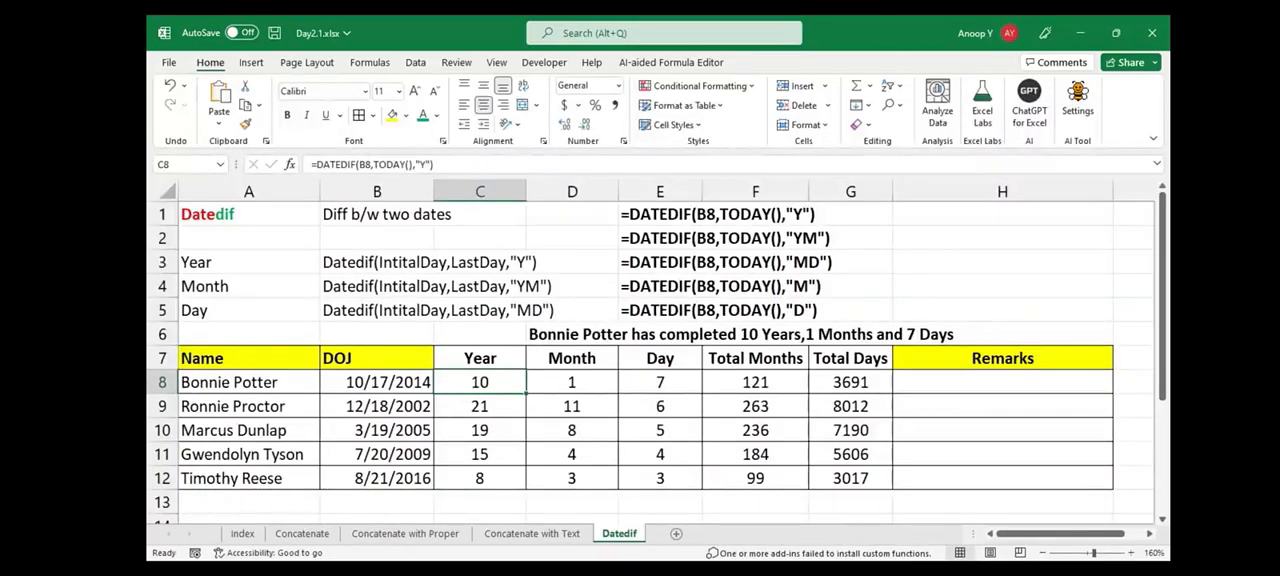
left_click_drag(480, 358, 850, 358)
key("ctrl+c")
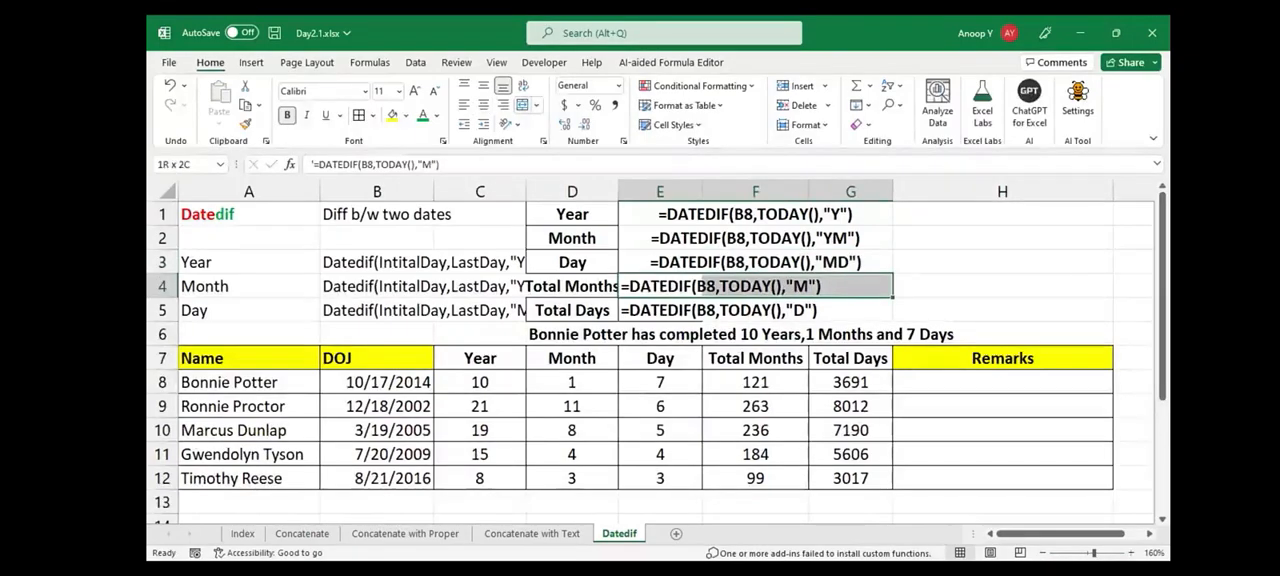
Merge and center each formula text in rows 1 to 5 across columns E to G
left_click(527, 104)
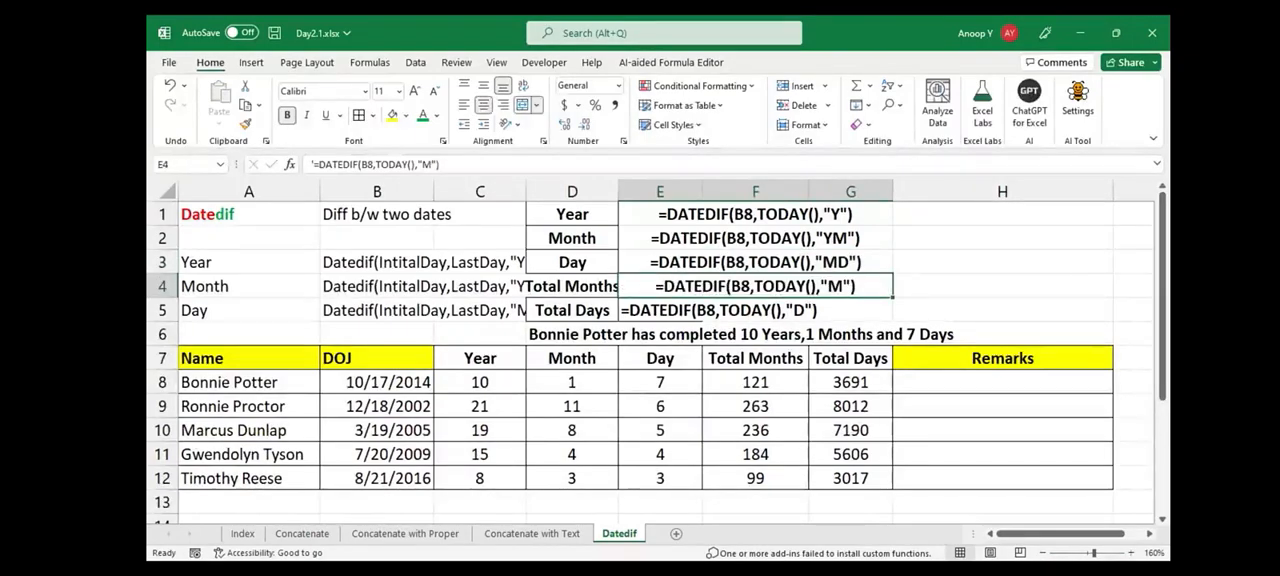
left_click_drag(660, 310, 850, 310)
left_click(523, 105)
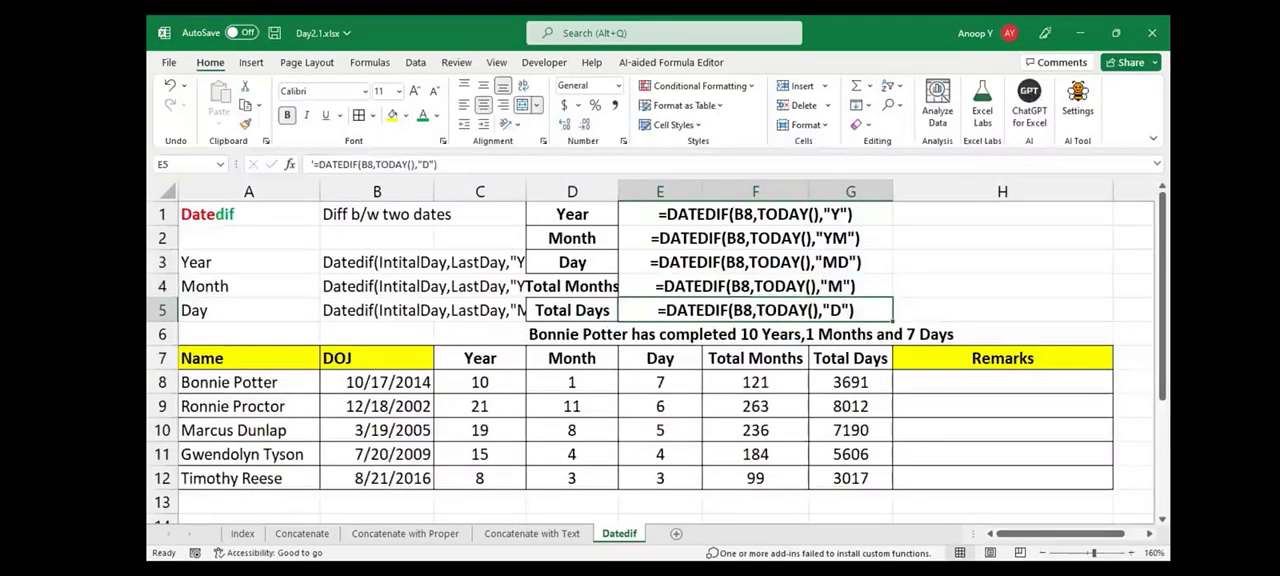
Add borders around the cells of D1:G5 and widen column D to fit the Total Months label
key("ctrl+shift+Up")
key("shift+Left")
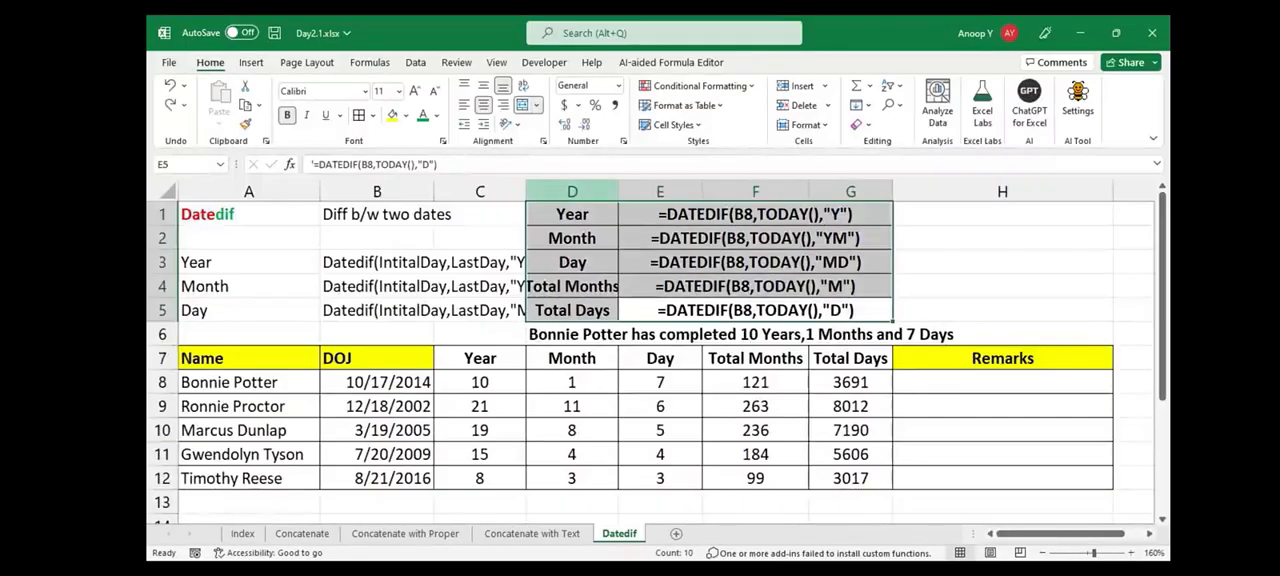
left_click_drag(618, 191, 658, 191)
left_click(775, 238)
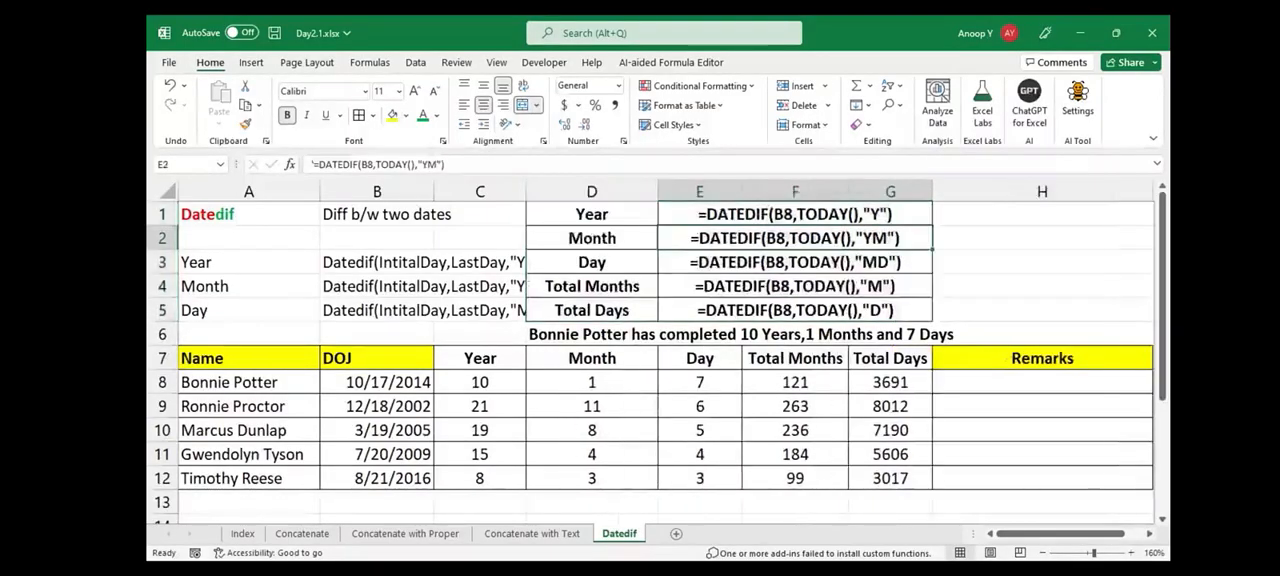
Left-align the DATEDIF formula texts in the merged cells E1:G5
left_click(480, 382)
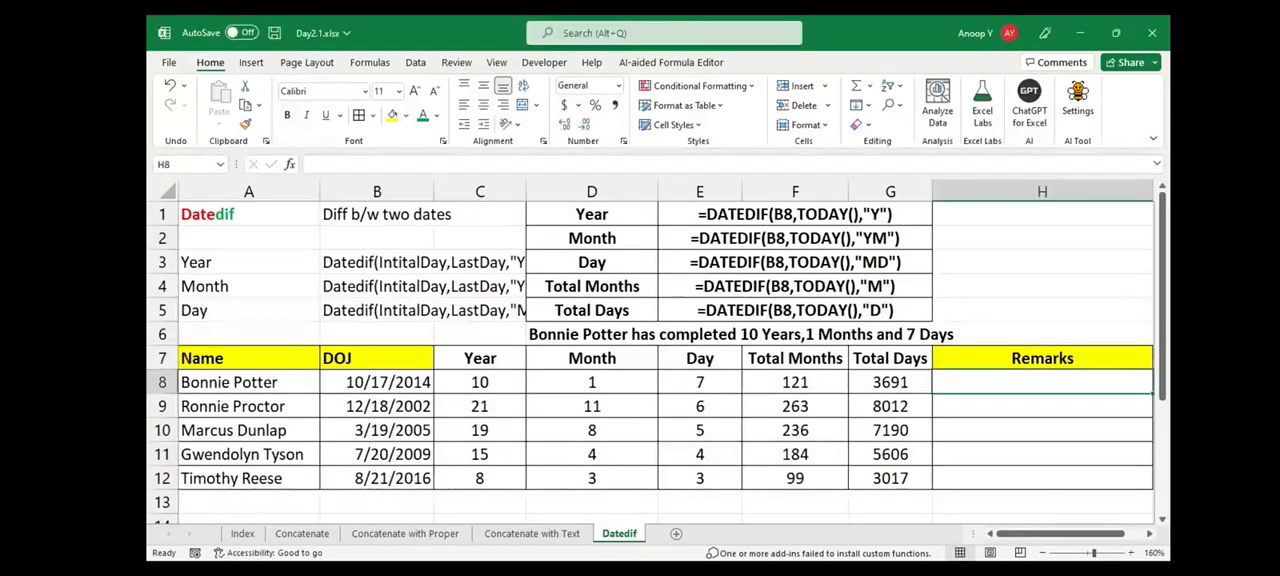
left_click(795, 214)
key("shift+Down")
key("shift+Down")
key("shift+Down")
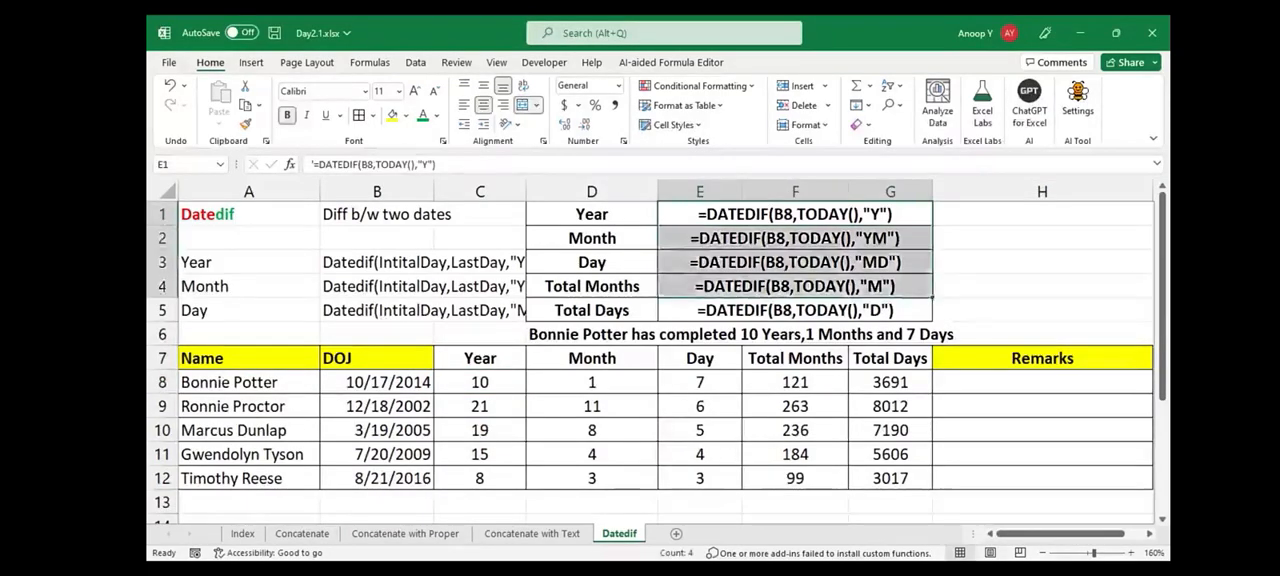
key("shift+Down")
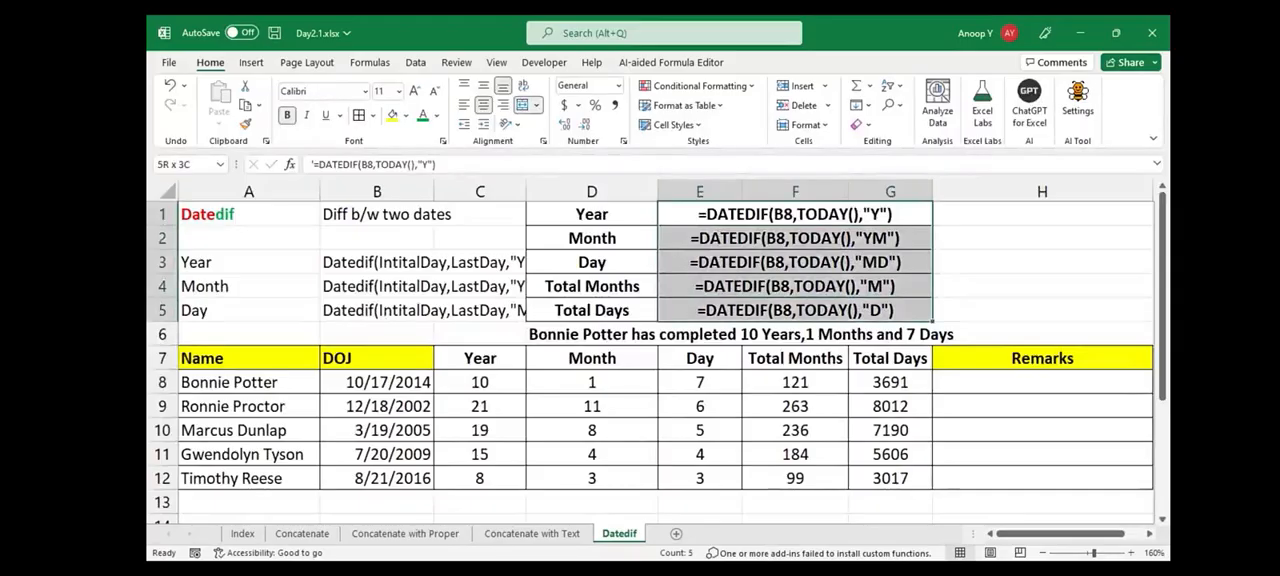
left_click(464, 105)
left_click(795, 286)
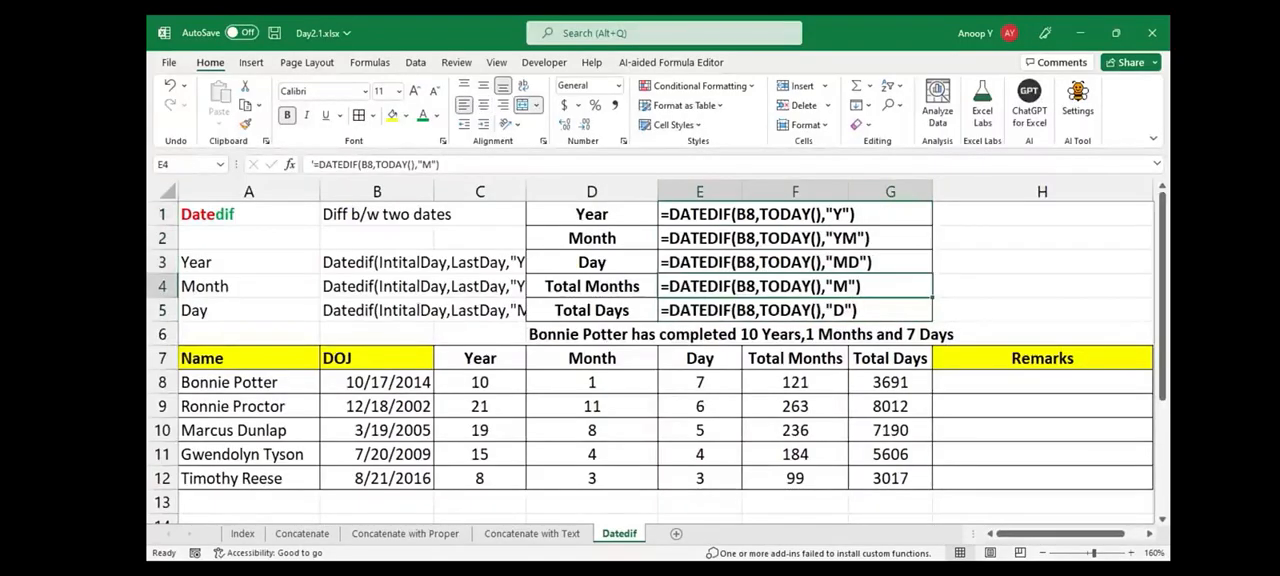
Enter a CONCATENATE formula in H8 joining A8, " has completed ", and the DATEDIF results from B8 with " years ", " month ", " and " and " days "
left_click(377, 383)
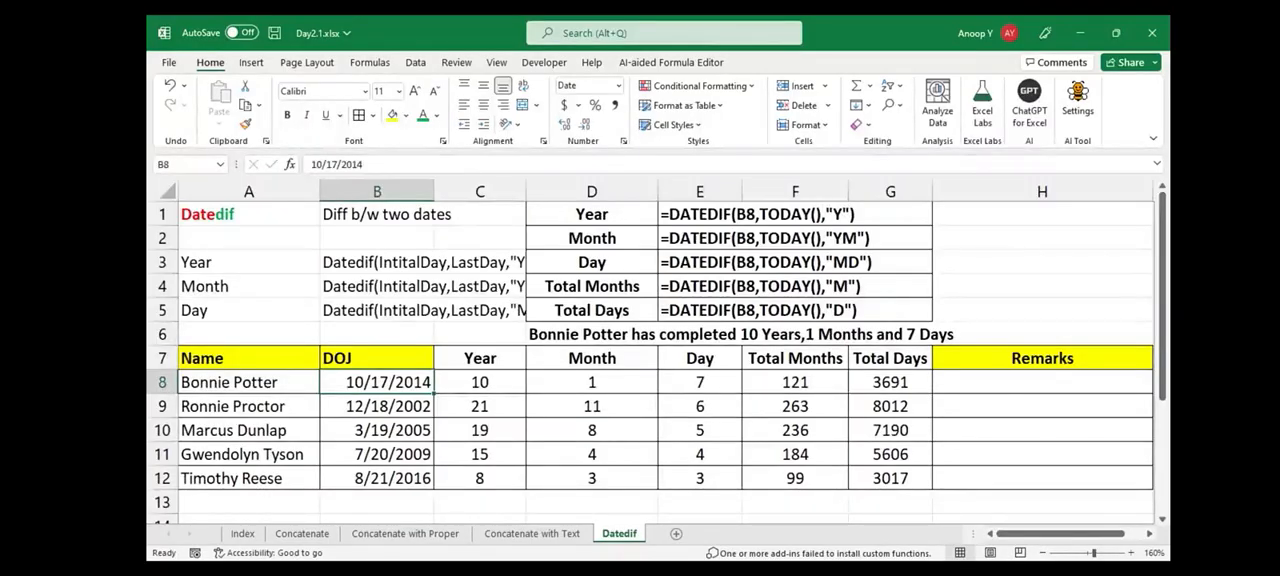
left_click(480, 382)
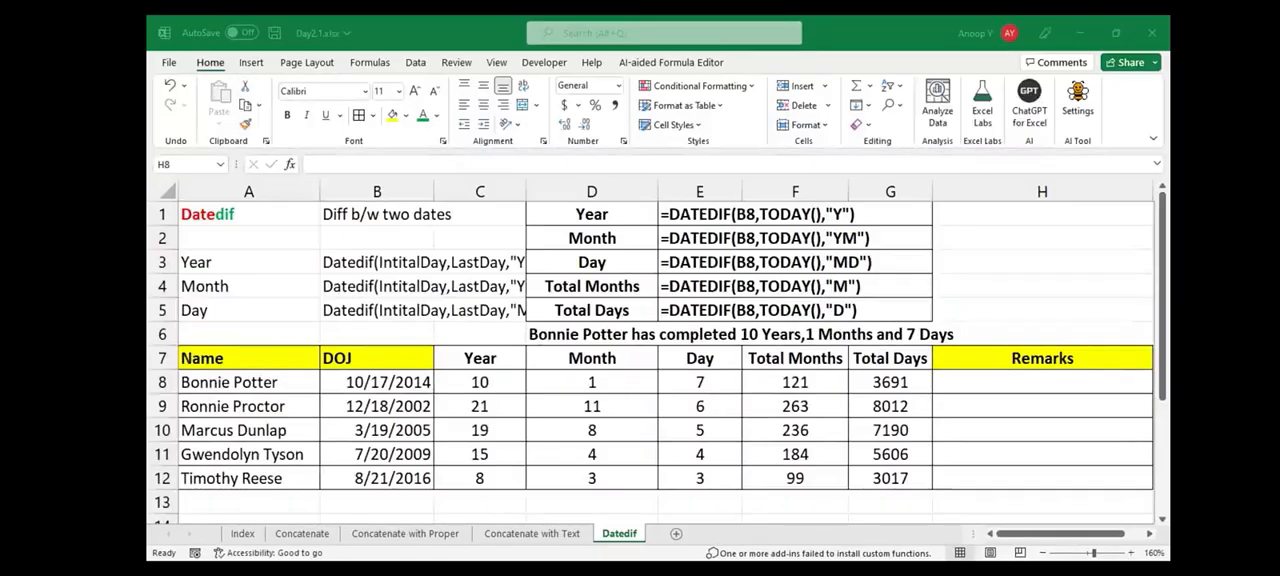
key("ctrl+v")
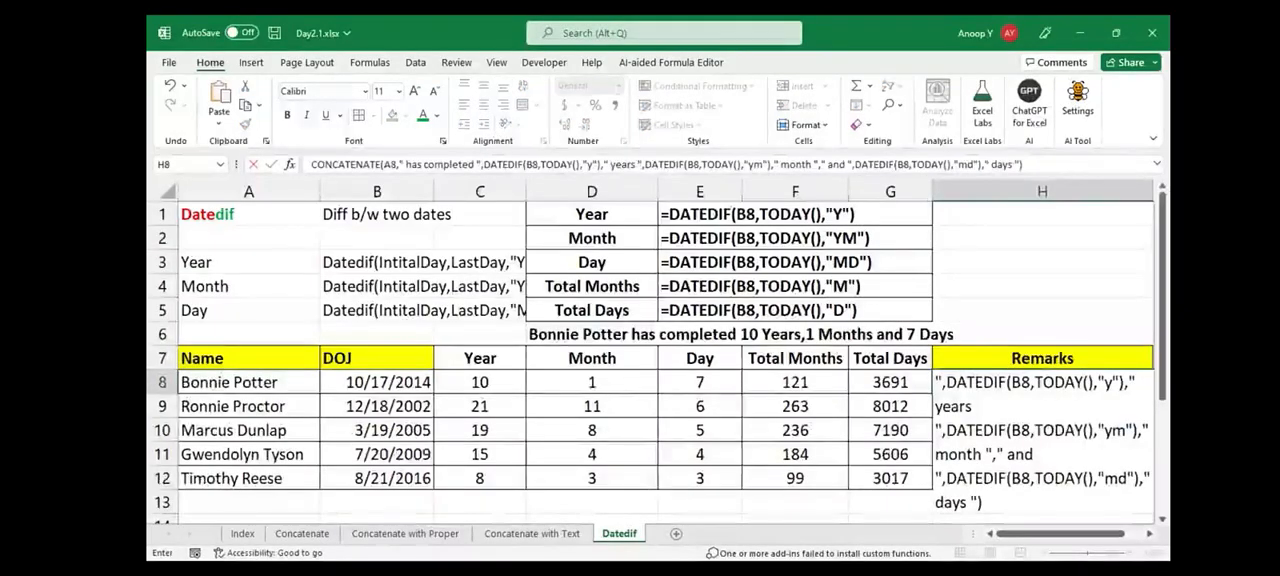
left_click(311, 164)
type("=")
key("Return")
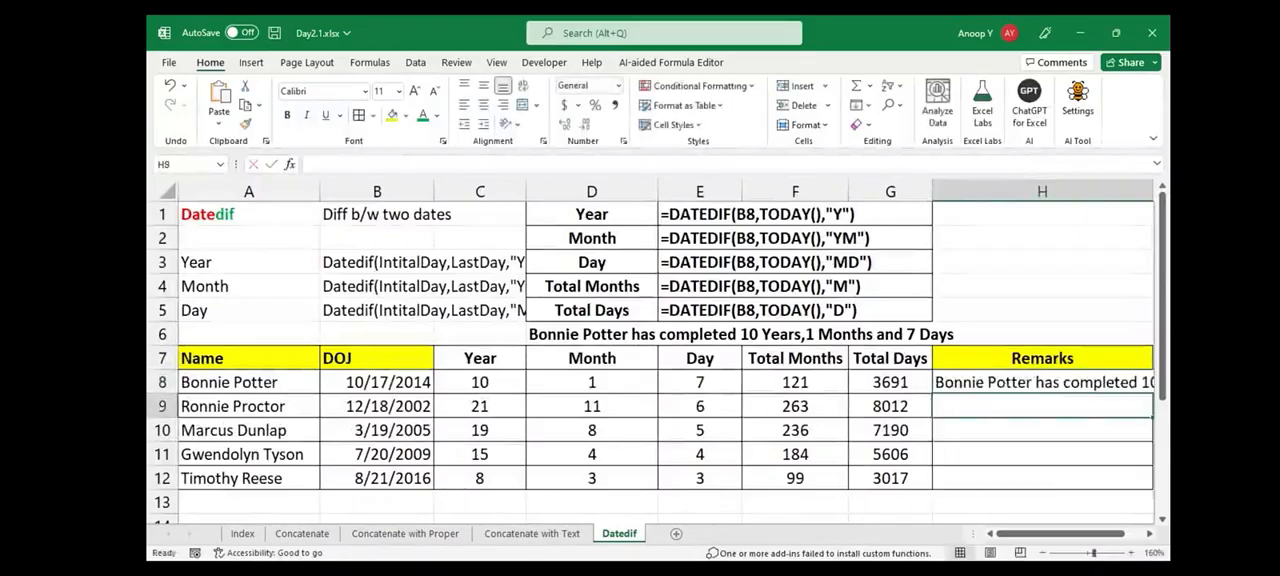
key("Up")
key("Right")
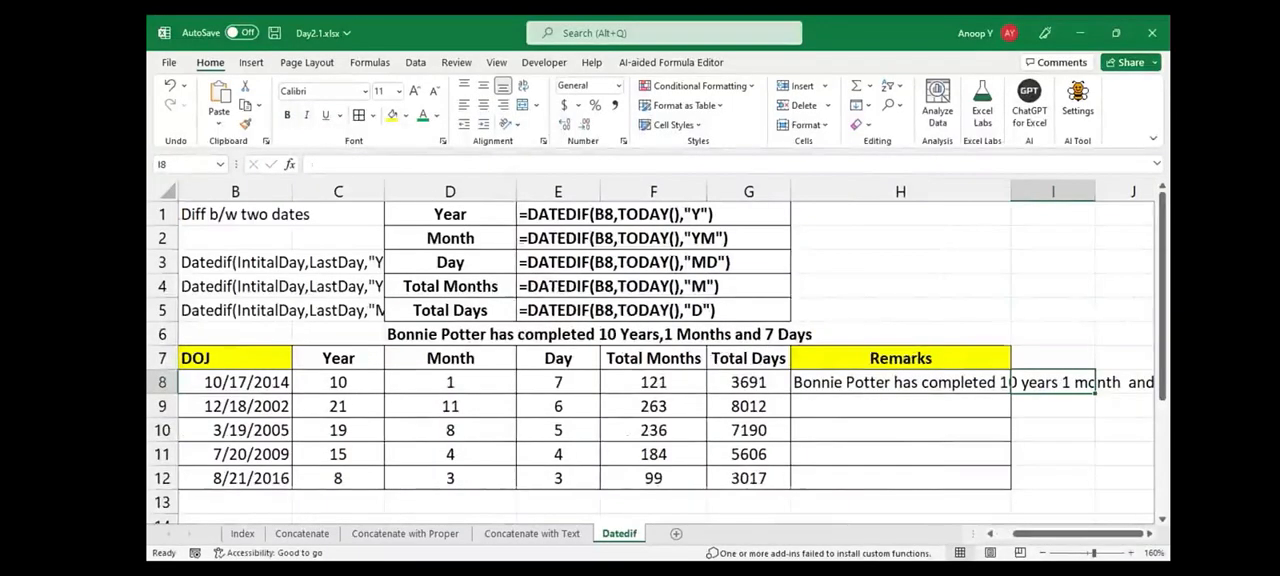
key("Left")
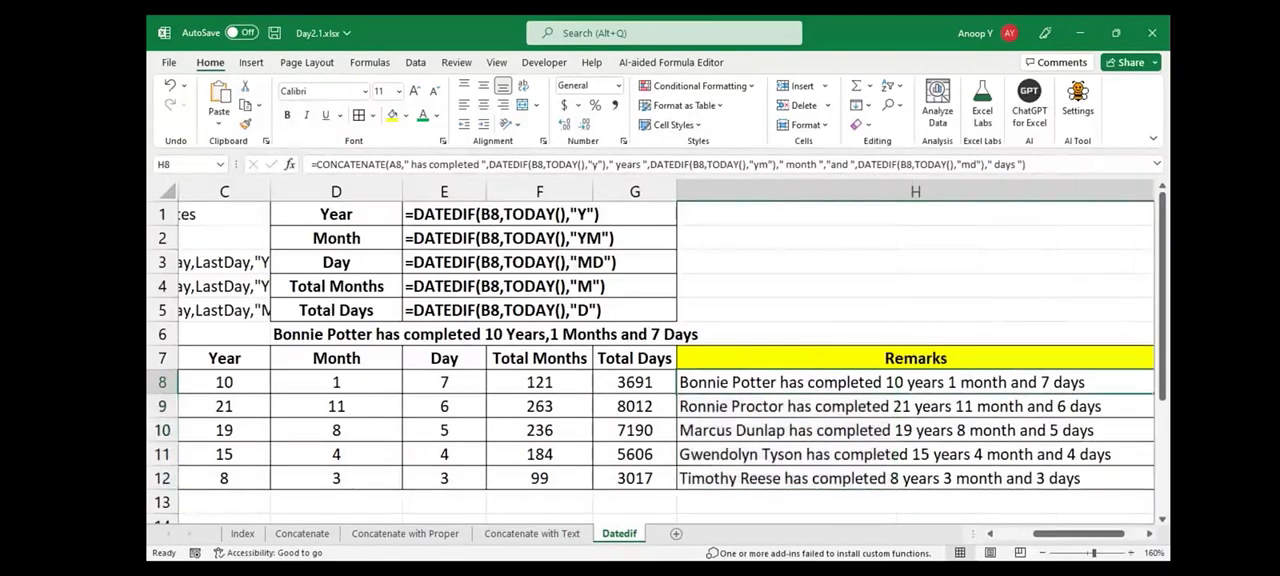
Review the CONCATENATE formula in H8 and look over the name, DOJ and Total Days columns of the employee table
left_click(1027, 164)
left_click_drag(1027, 164, 312, 164)
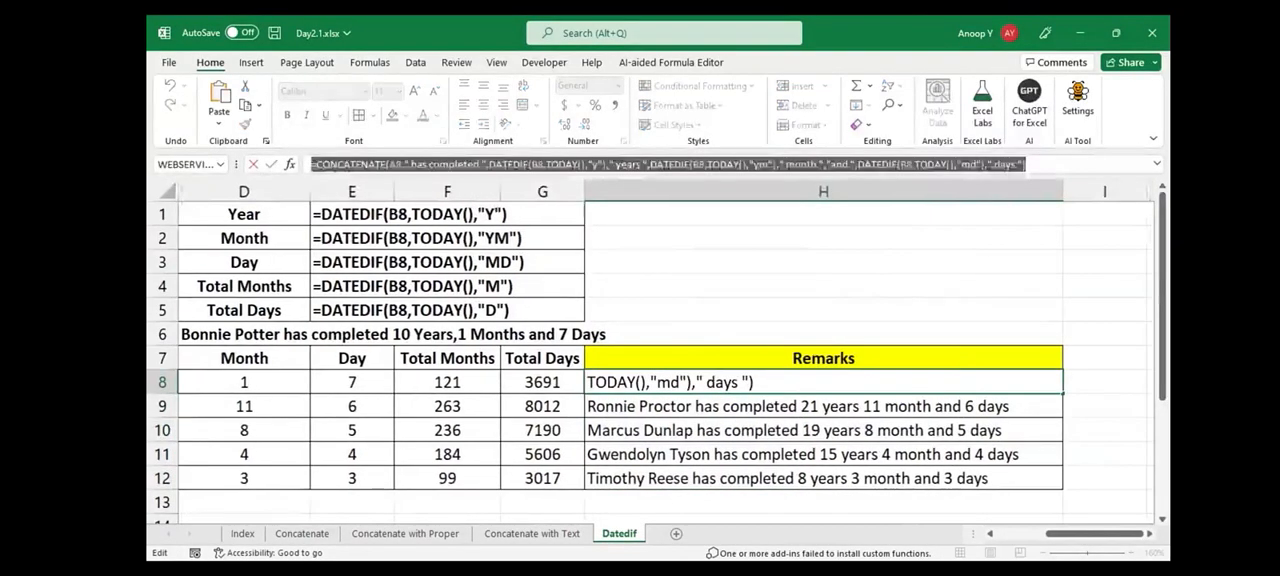
key("Escape")
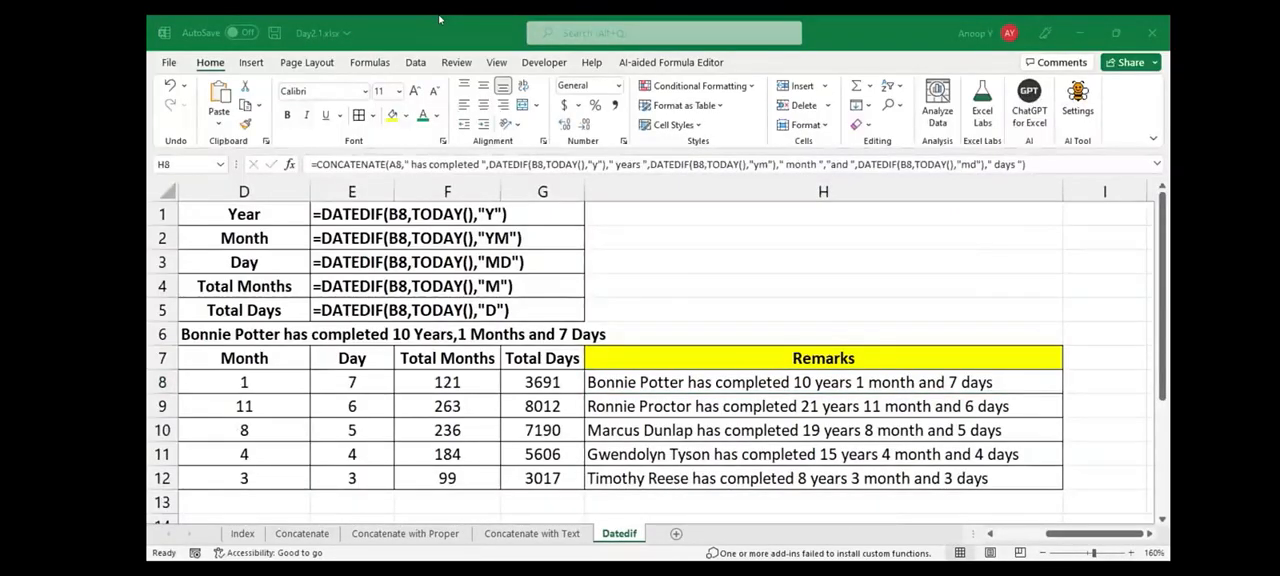
key("Home")
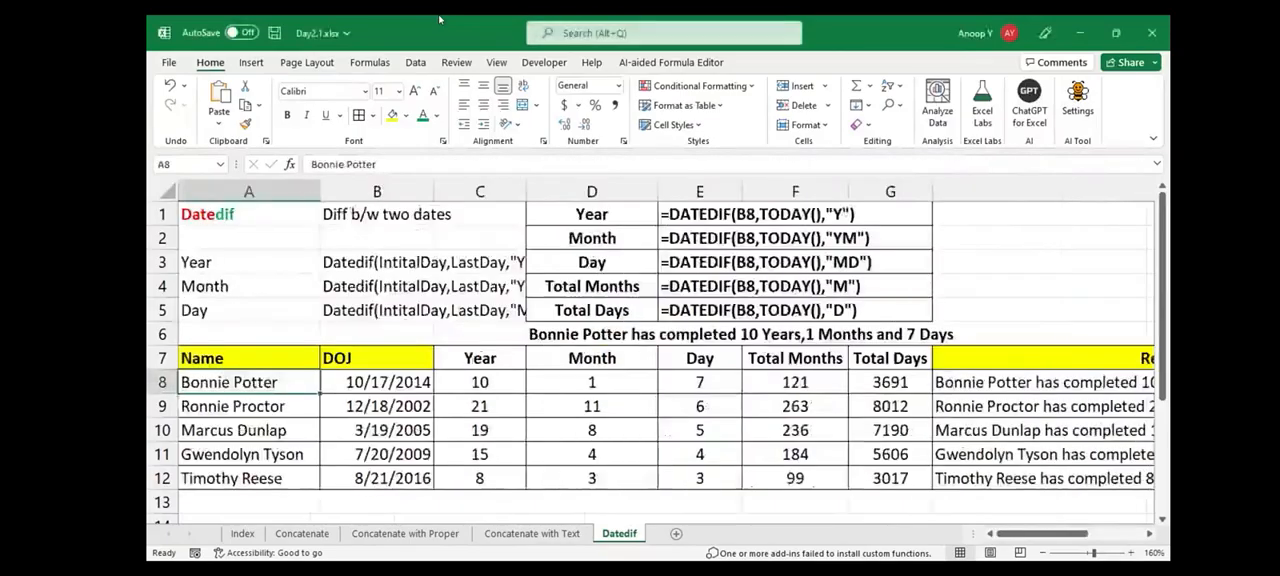
key("Right")
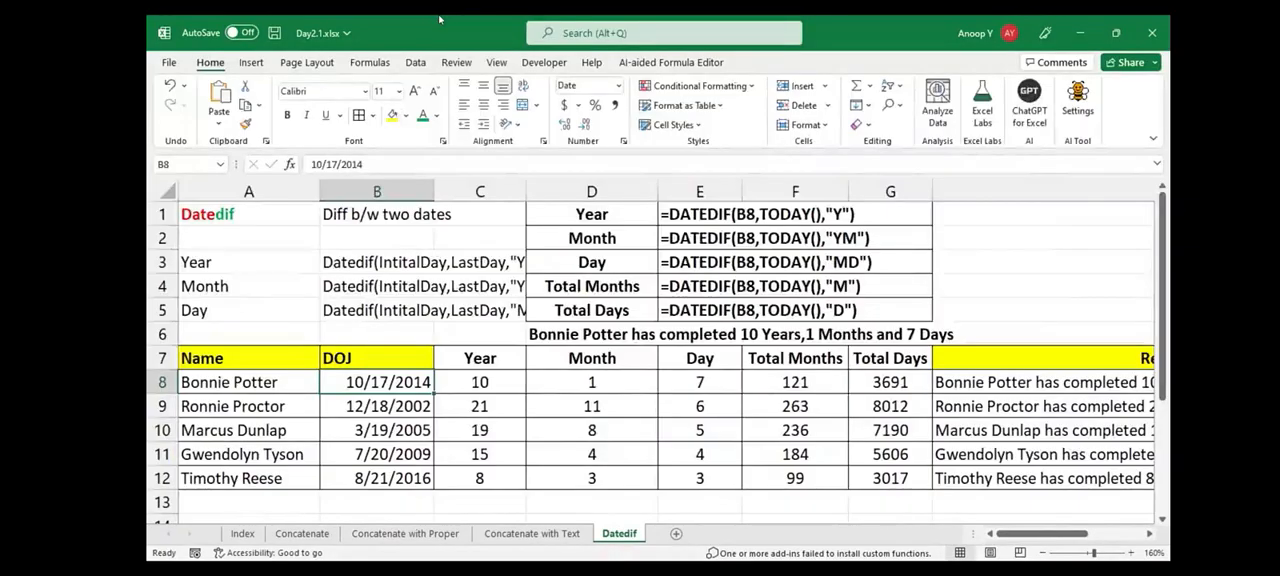
key("ctrl+shift+Down")
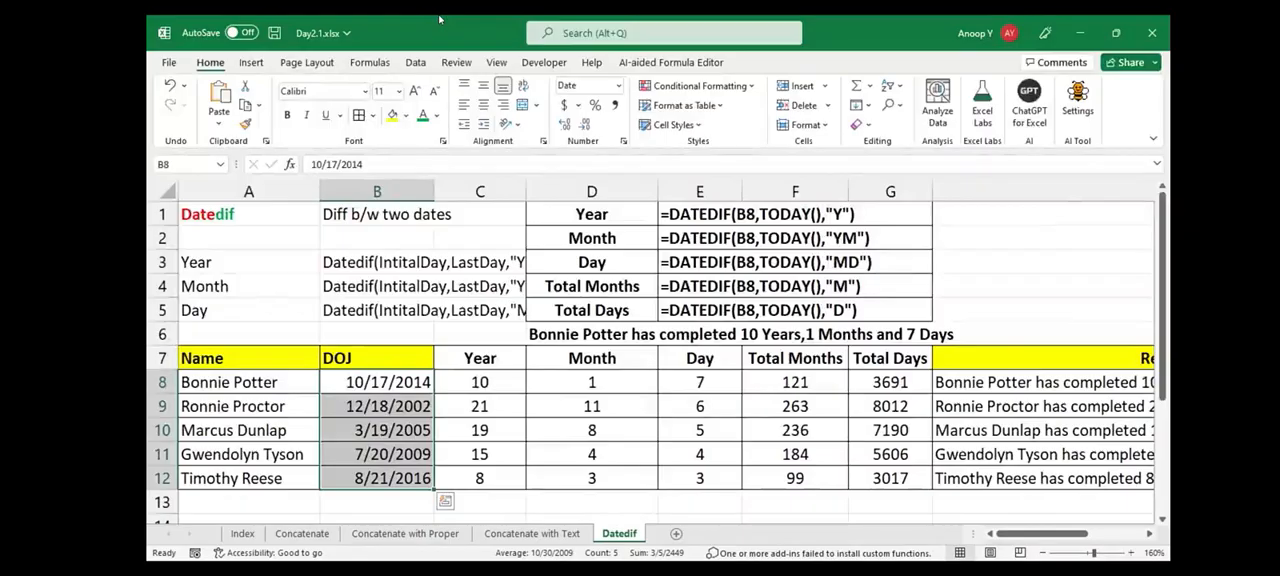
key("Right")
key("Right")
key("Right")
key("Right")
key("Right")
key("shift+Down")
key("shift+Down")
key("shift+Down")
key("shift+Down")
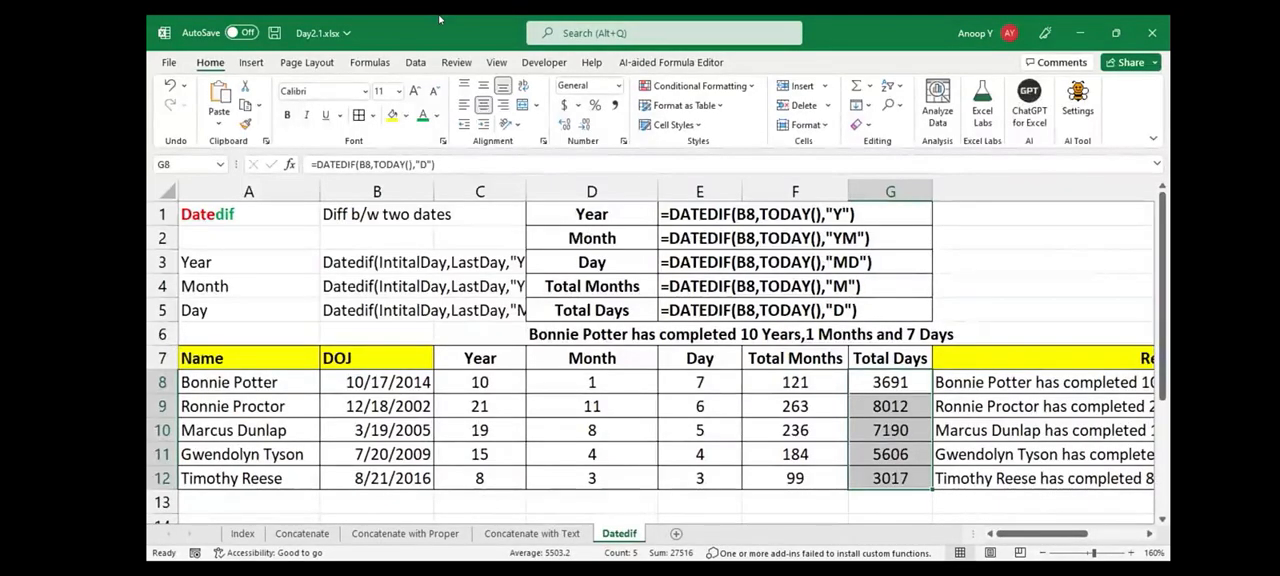
Go back to the Month result in D8 and save the workbook
key("Left")
key("Left")
key("Left")
key("ctrl+s")
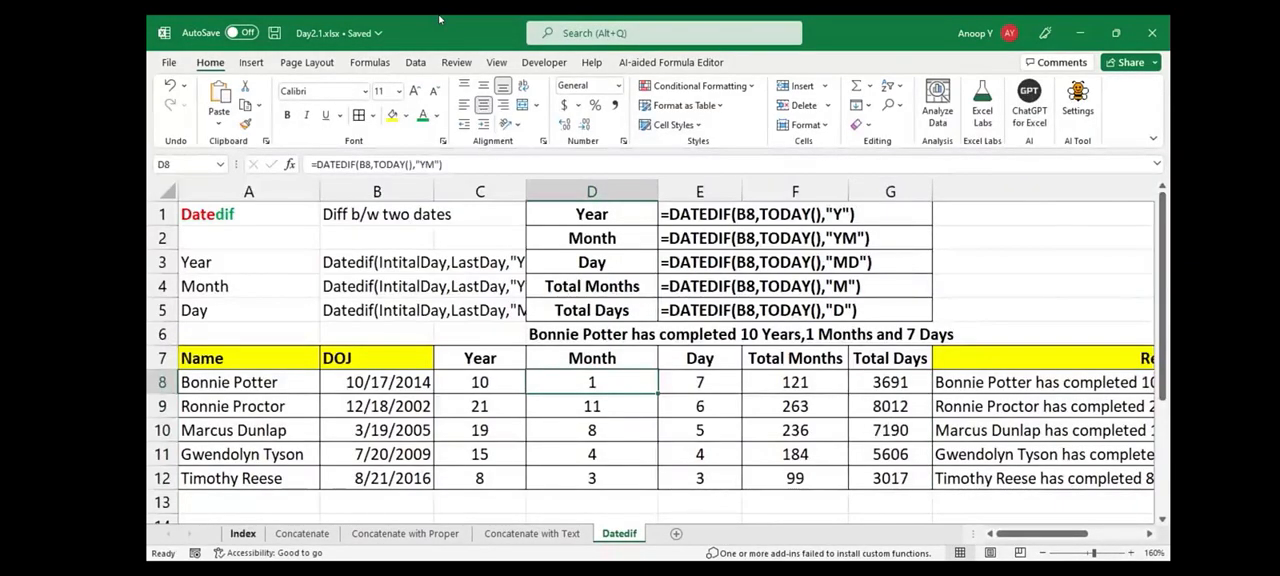
Look at the Index sheet and re-examine the Month, Year and DOJ columns on the Datedif sheet
key("ctrl+Page_Up")
key("ctrl+Page_Up")
key("ctrl+Page_Up")
key("ctrl+Page_Up")
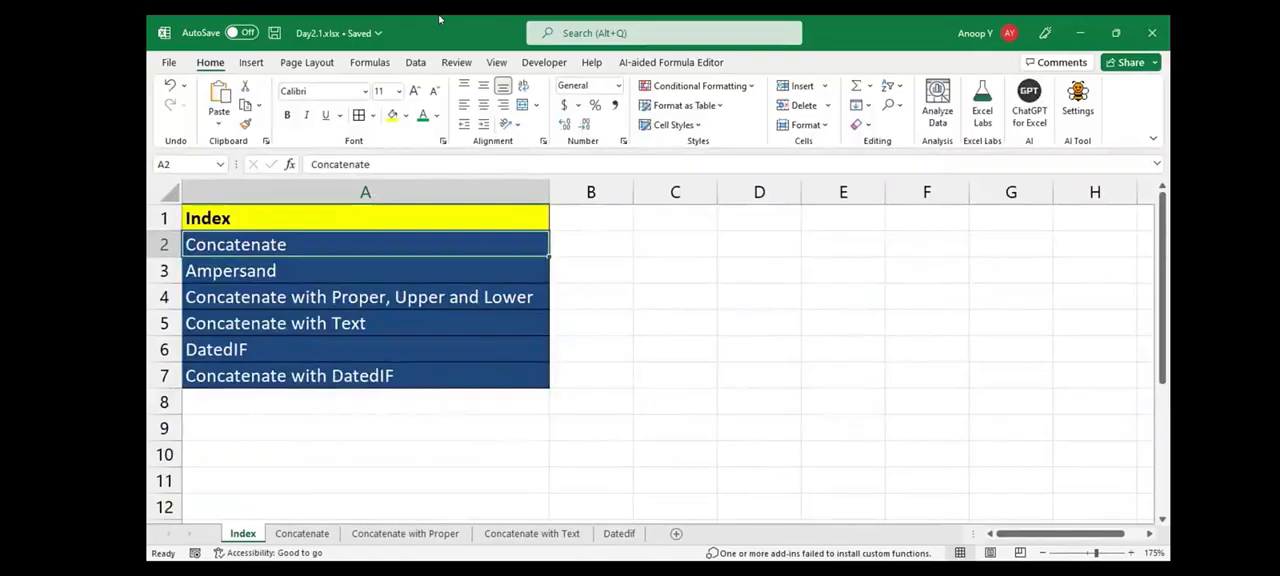
key("ctrl+Page_Down")
key("ctrl+Page_Down")
key("ctrl+Page_Down")
key("ctrl+Page_Down")
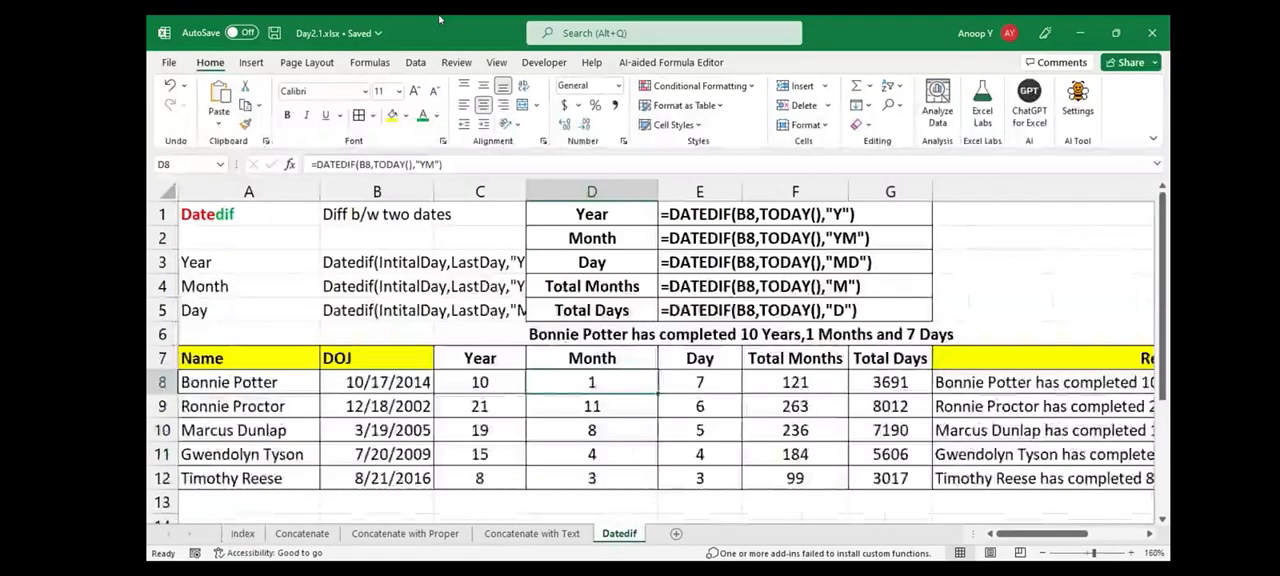
key("shift+Down")
key("shift+Down")
key("shift+Down")
key("shift+Down")
key("shift+Down")
key("shift+Up")
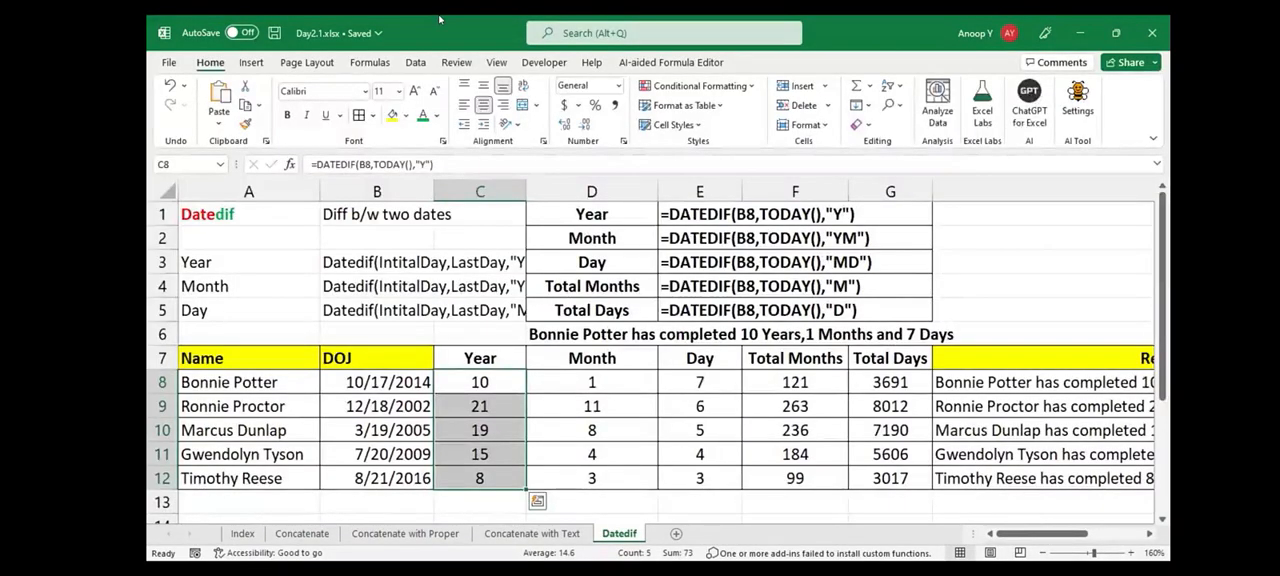
key("Left")
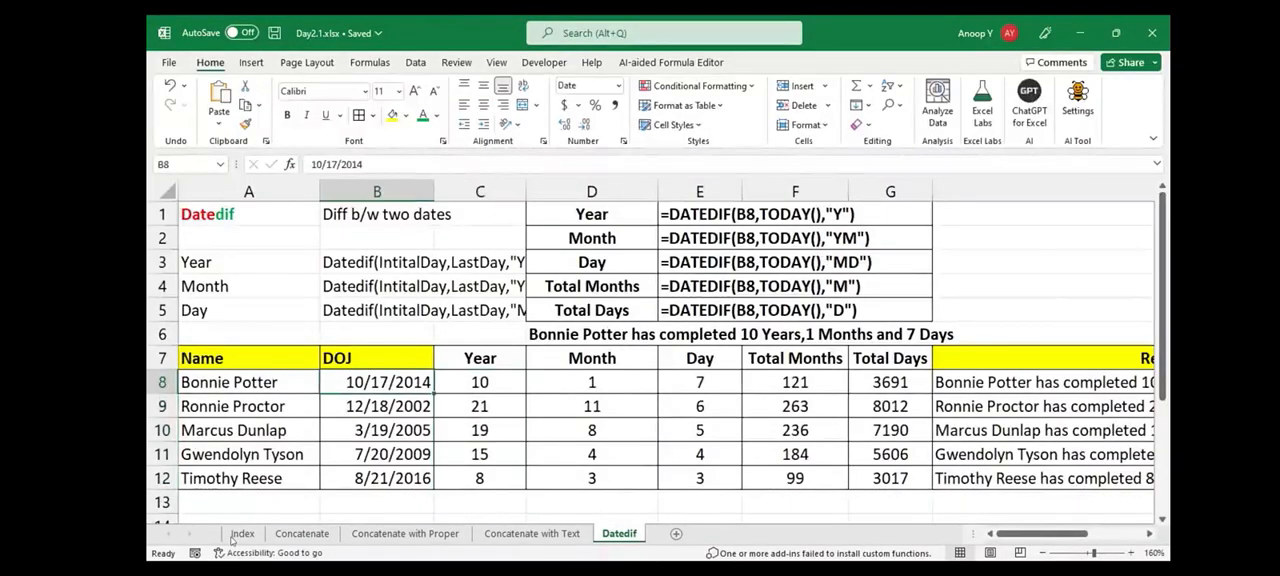
Review the list of covered topics in A2:A7 on the Index sheet
left_click(236, 535)
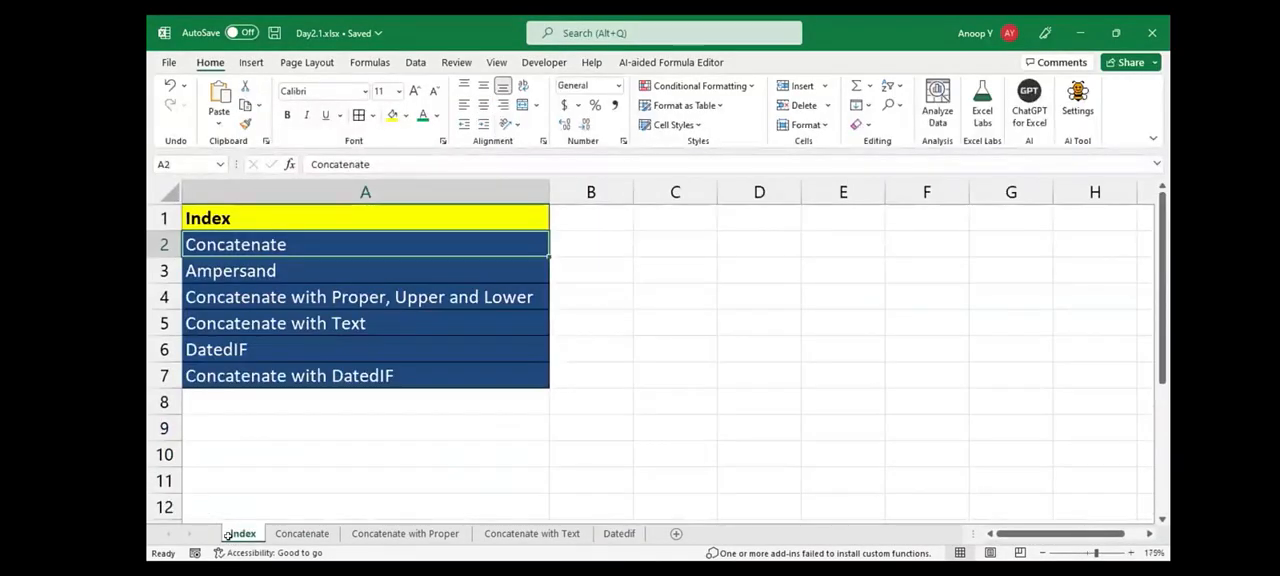
left_click_drag(240, 244, 240, 349)
key("shift+Down")
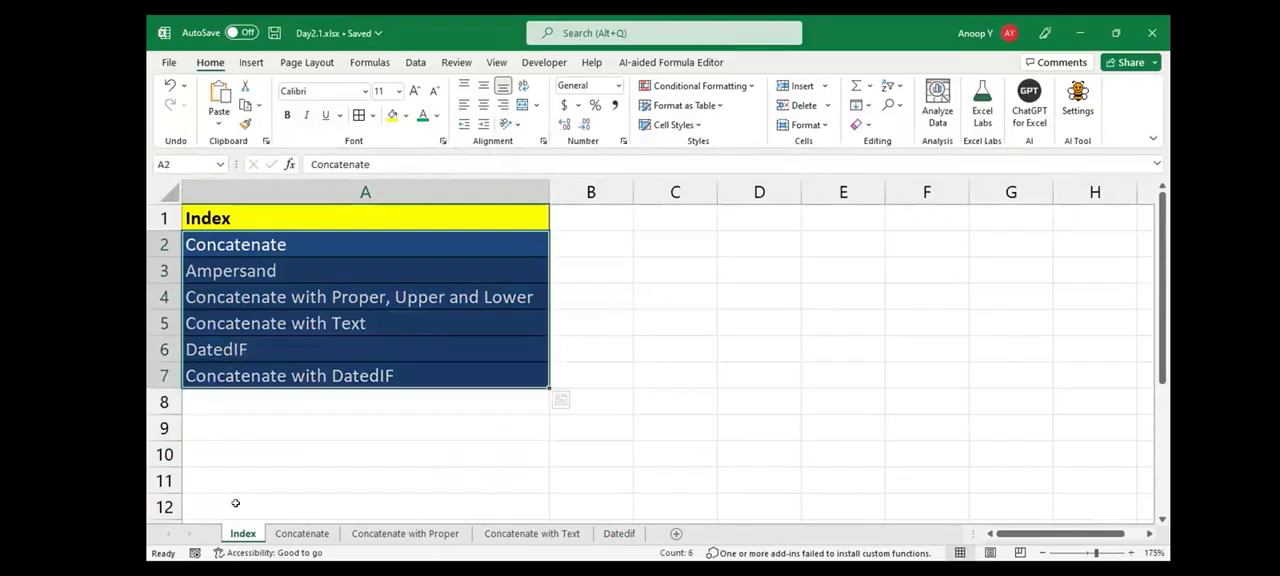
left_click(759, 401)
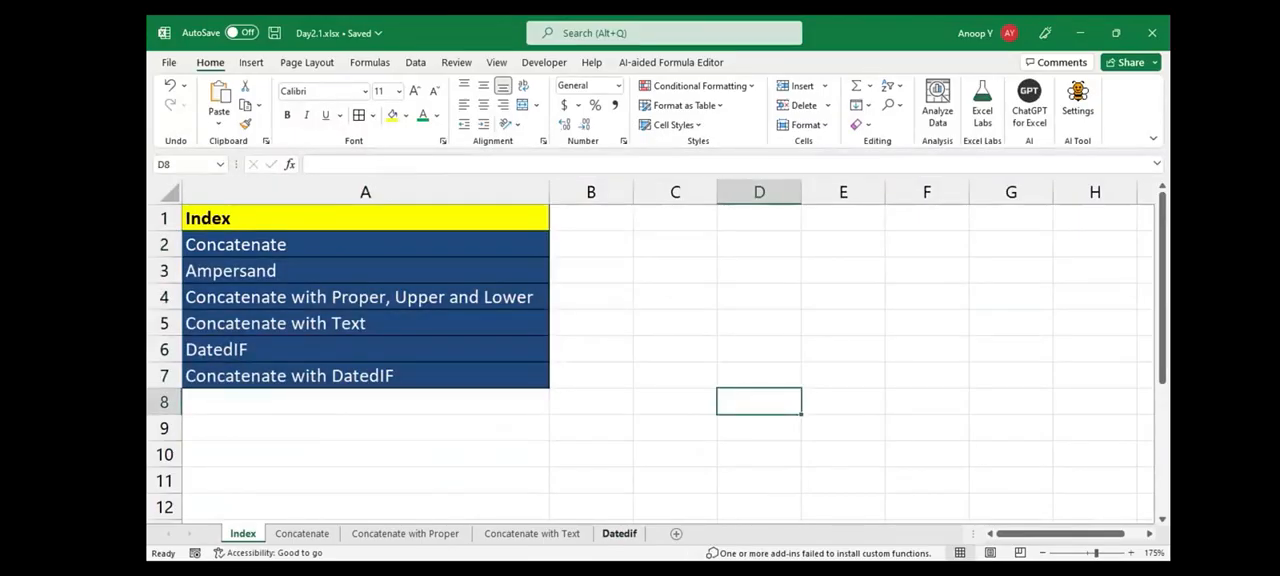
Switch to the Day2.2.xlsx workbook and look through the function topics on its Index sheet
key("alt+Tab")
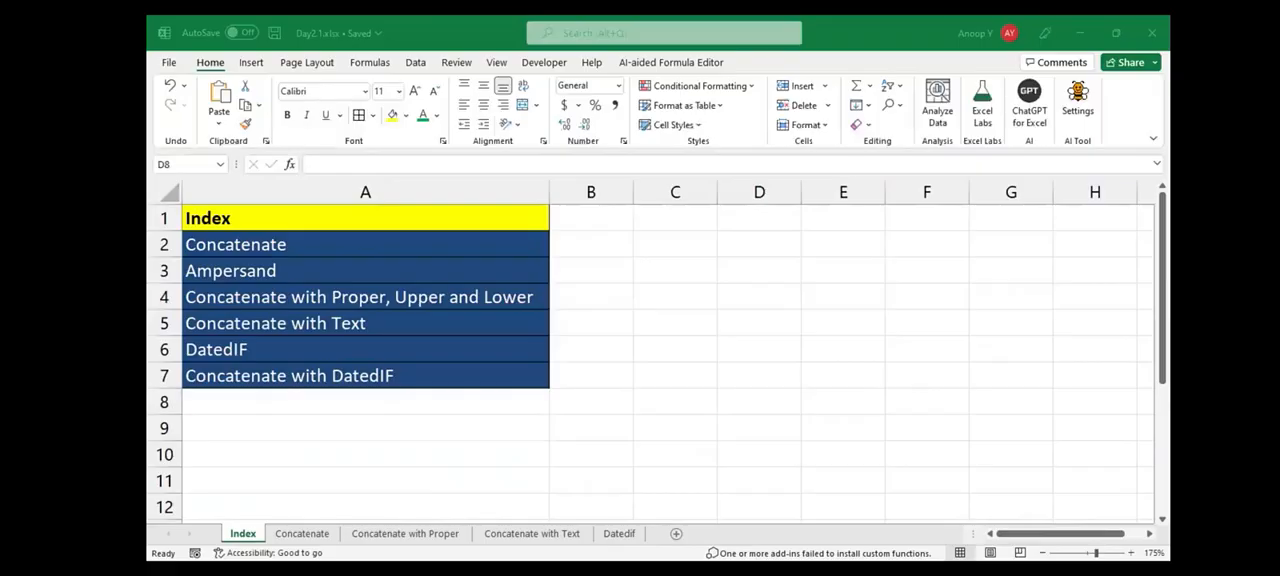
key("alt+Tab")
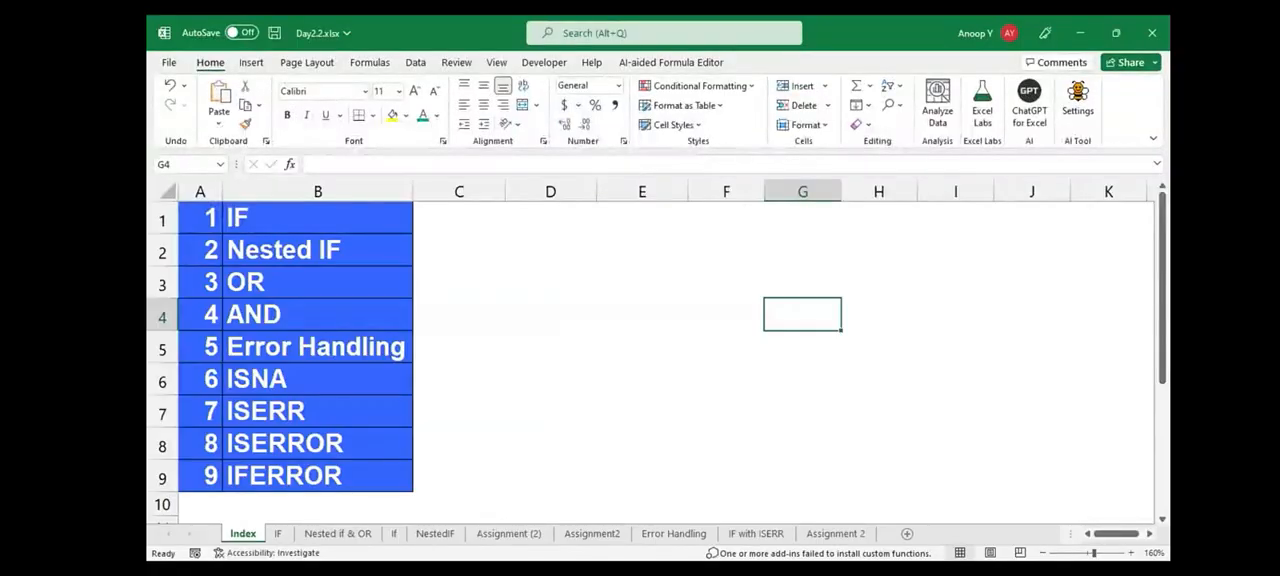
left_click(459, 314)
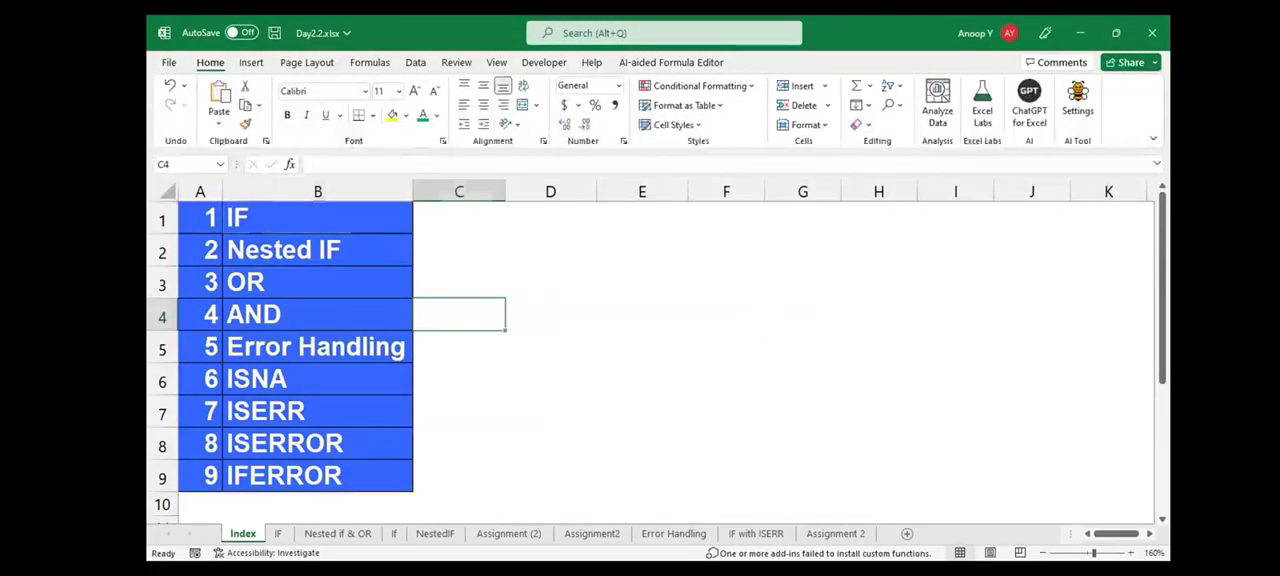
left_click(317, 218)
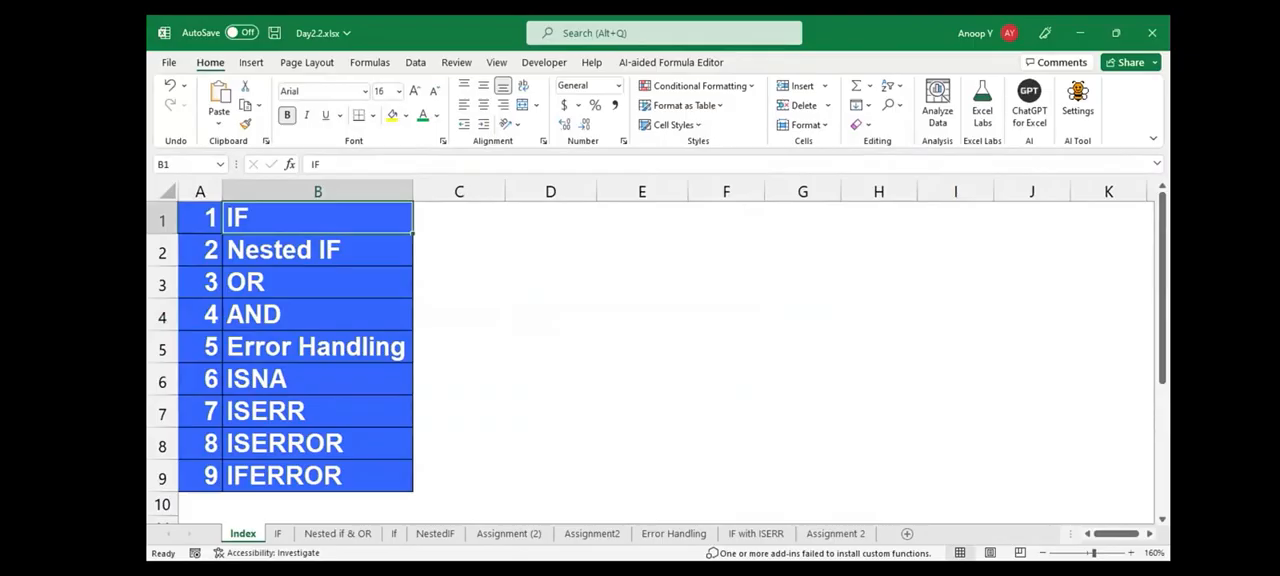
key("Return")
key("Return")
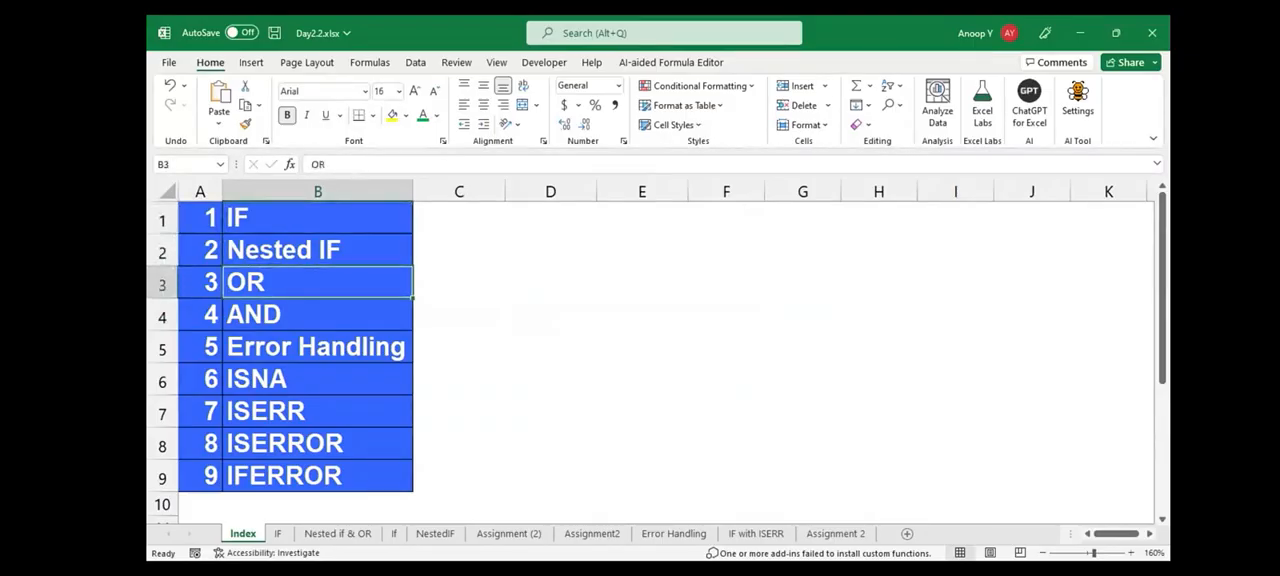
left_click(278, 534)
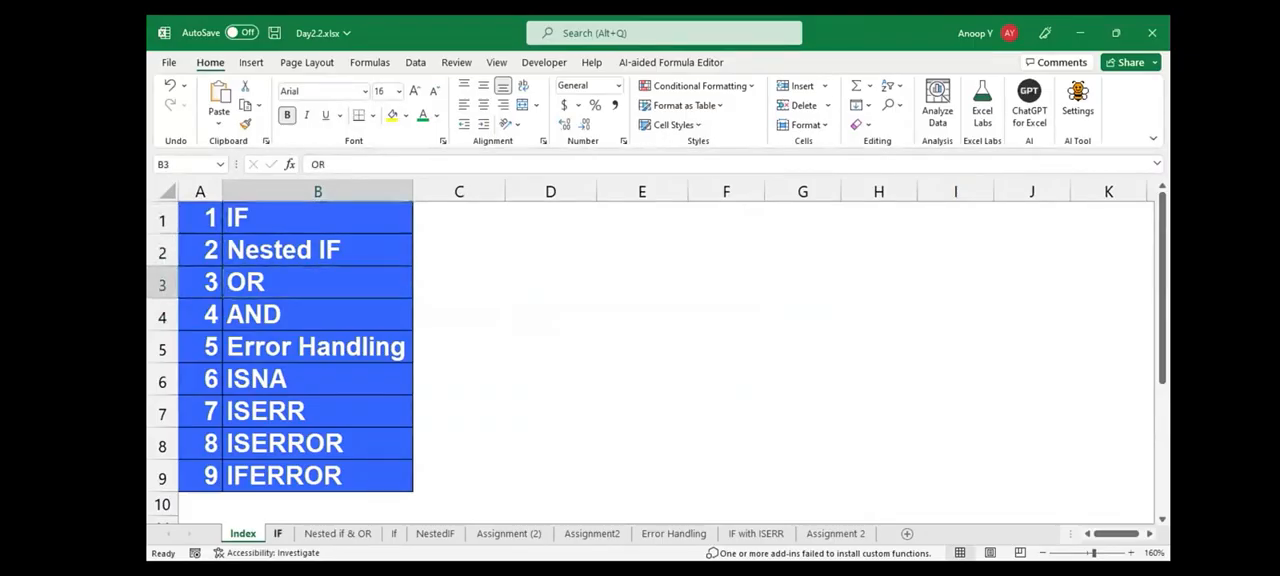
left_click(235, 532)
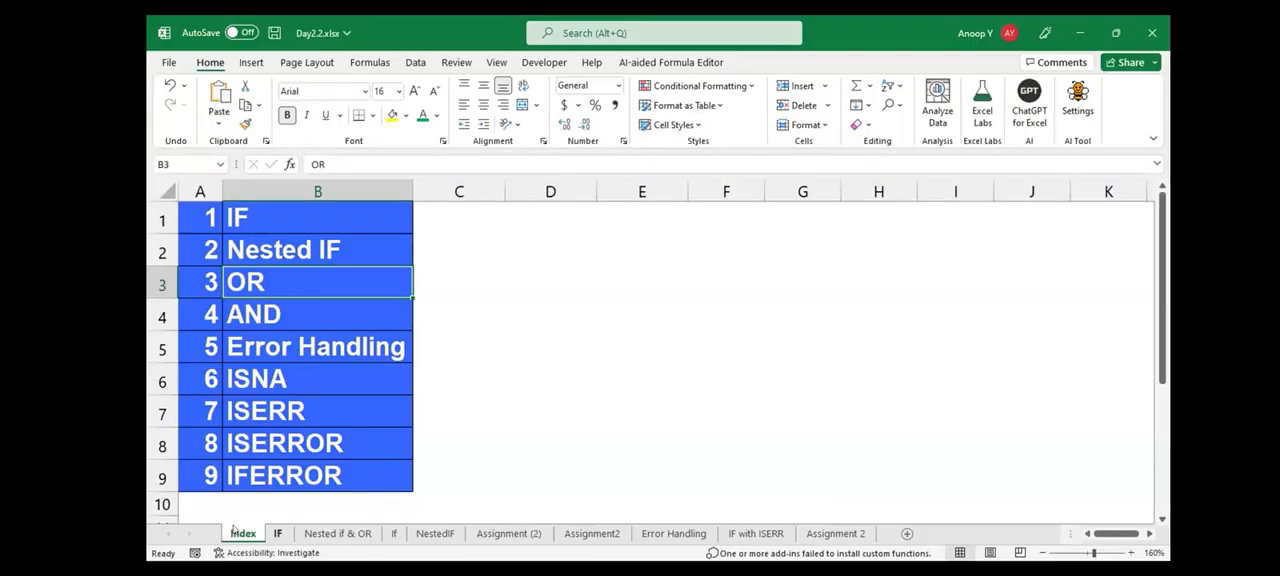
On the IF sheet, enter IF in I3 and Logical Function in J3
key("ctrl+Page_Down")
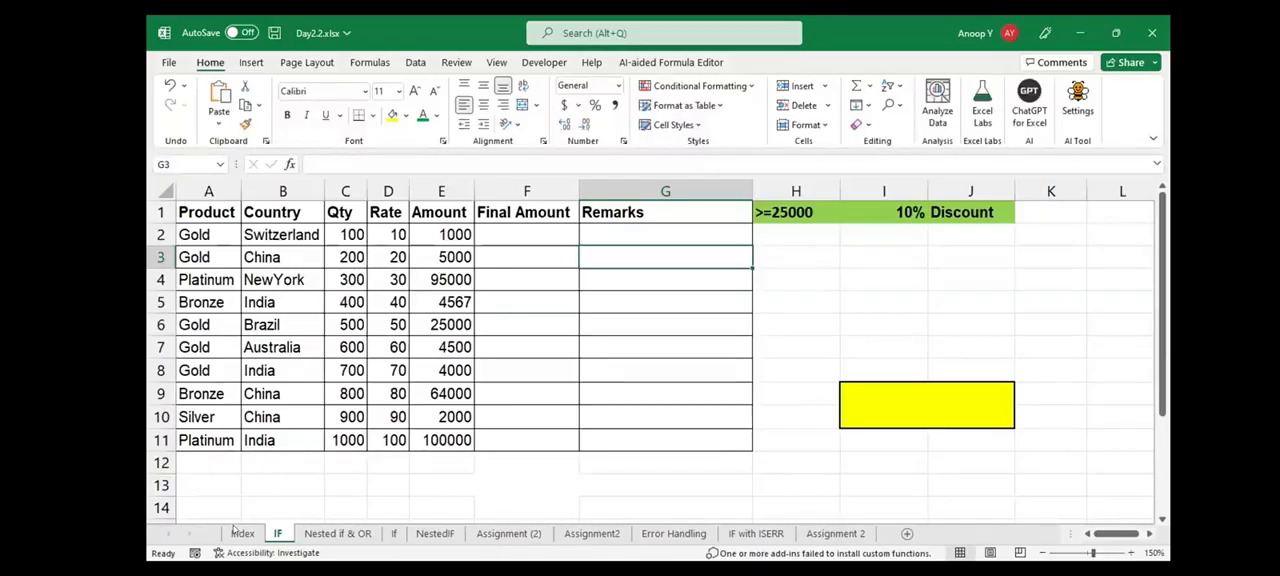
key("Right")
key("Right")
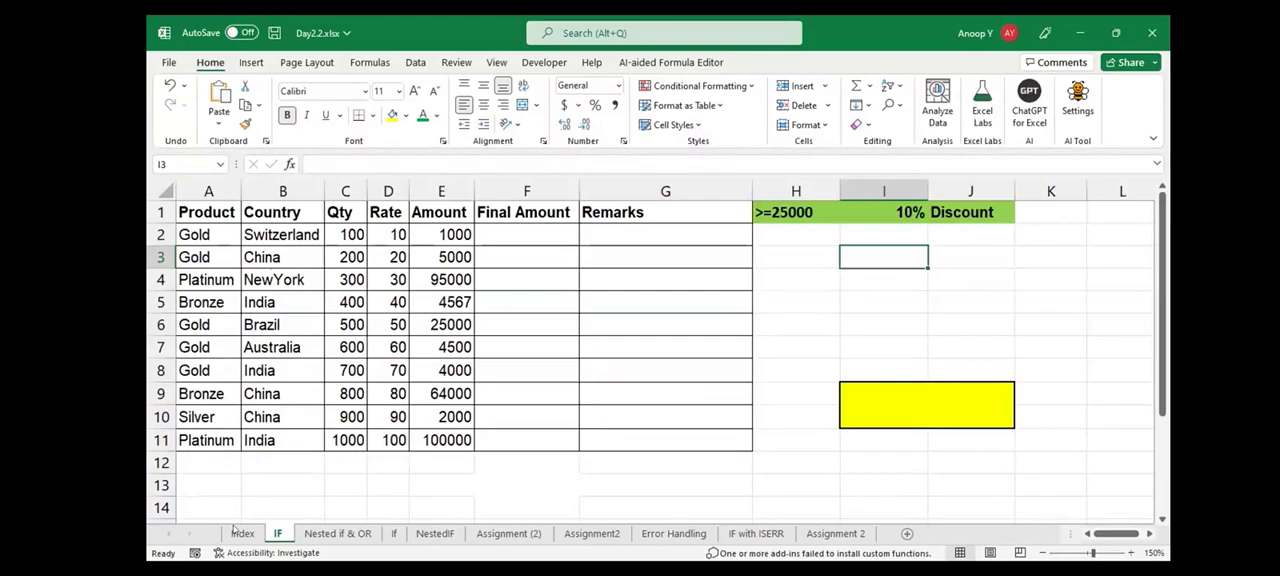
type("IF")
key("Right")
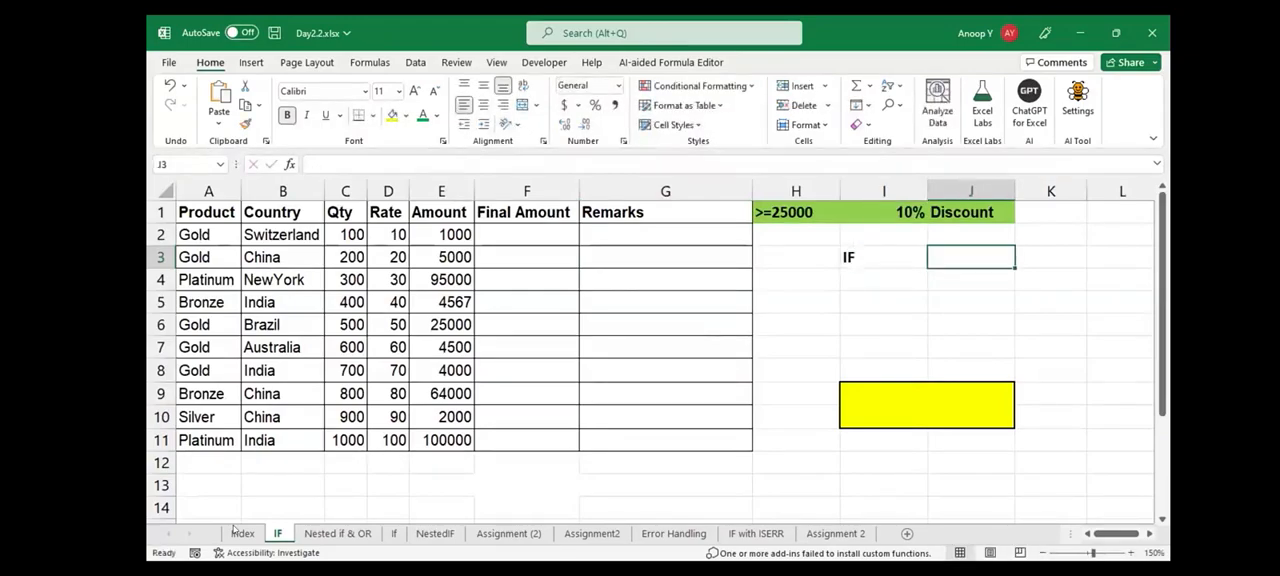
type("Logi")
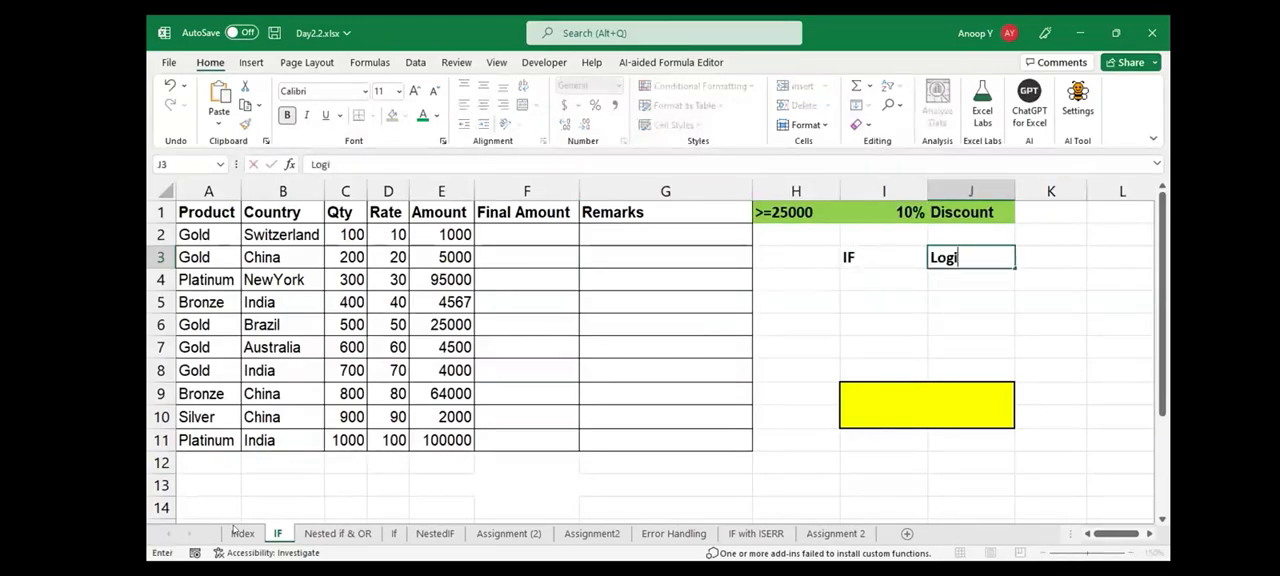
type("cal Function")
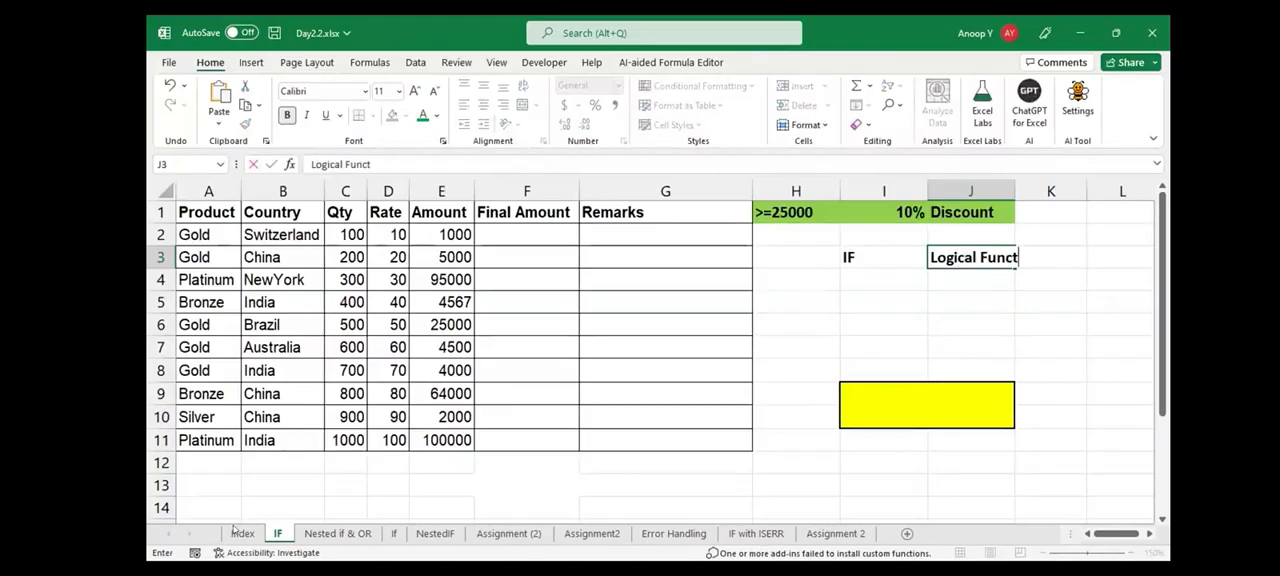
key("Return")
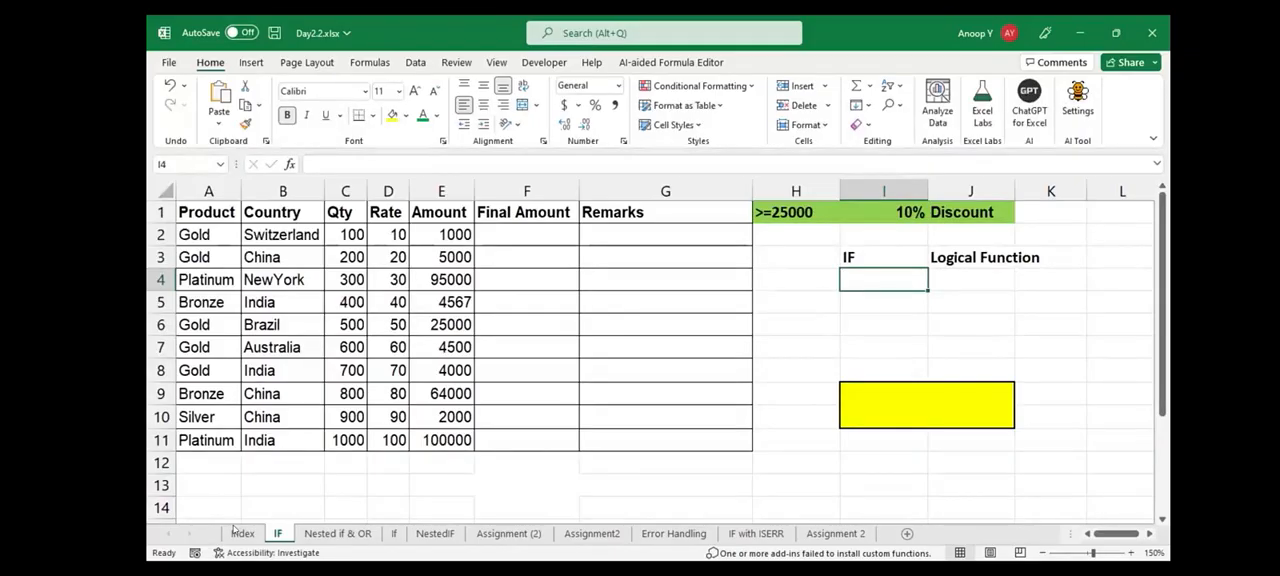
Enter the IF syntax =IF(logical_test,value_if_true,value_if_false) as plain text in I4
type("=IF")
key("ctrl+shift+a")
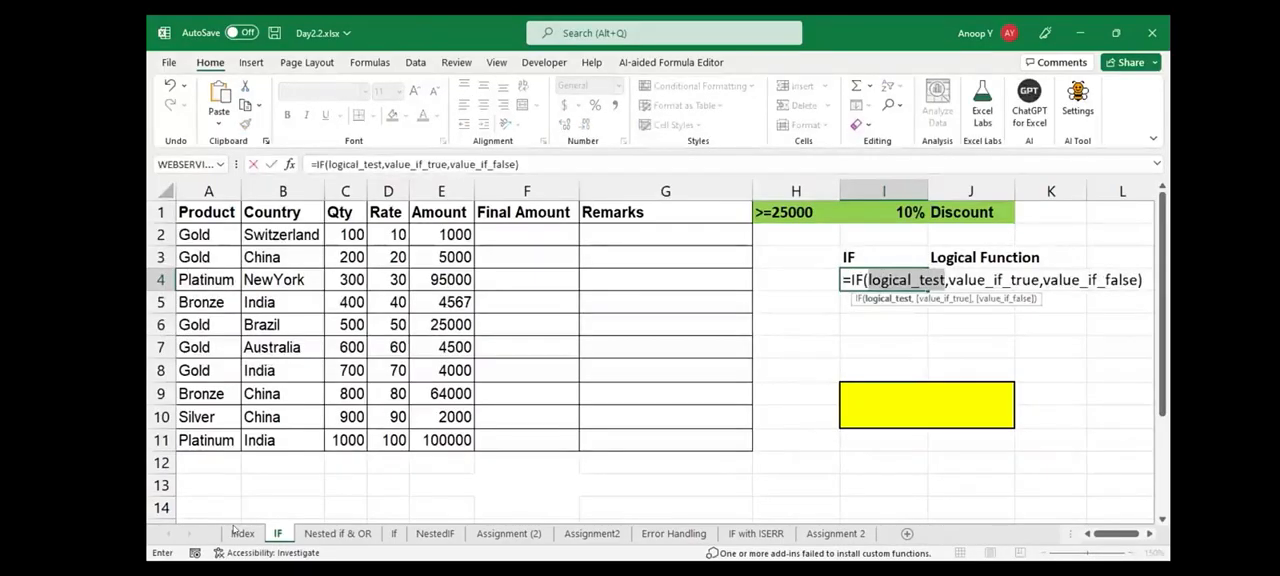
key("Home")
type("'")
key("ctrl+Return")
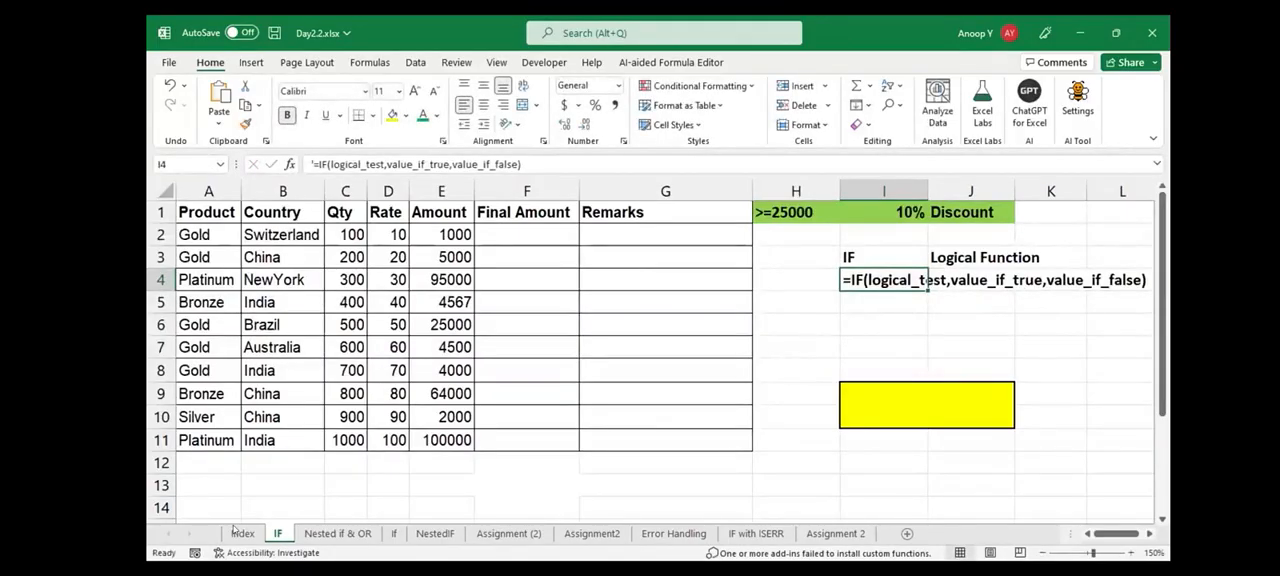
Enter logical_test in I6 and Condition in J6, and make both cells bold
key("Down")
key("Down")
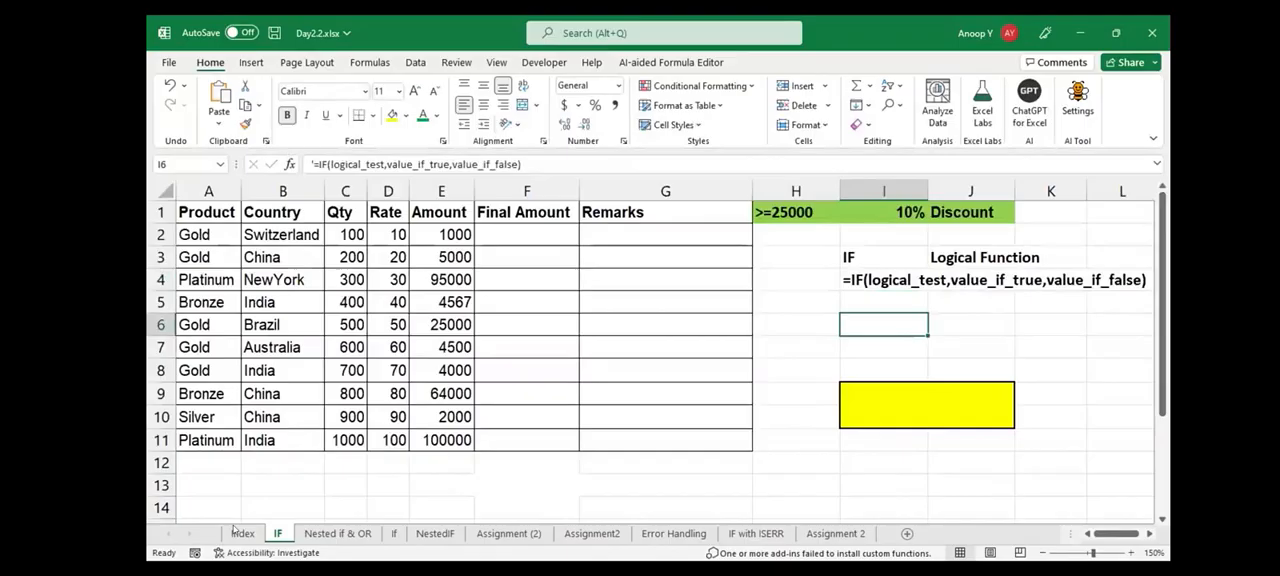
type("logical_test")
key("Tab")
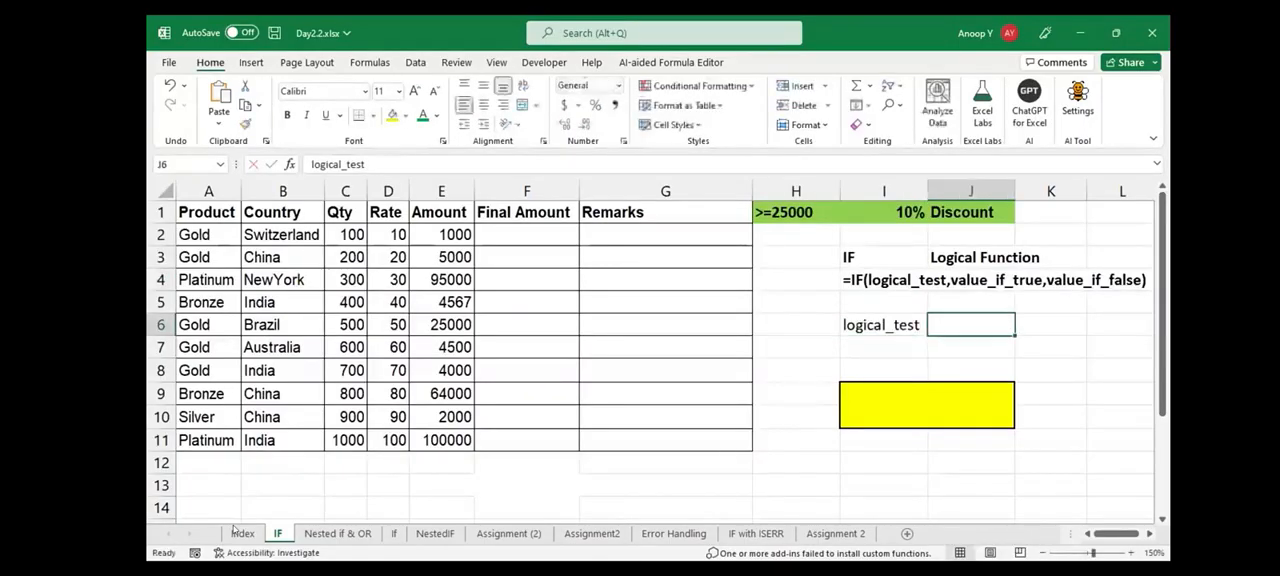
type("C")
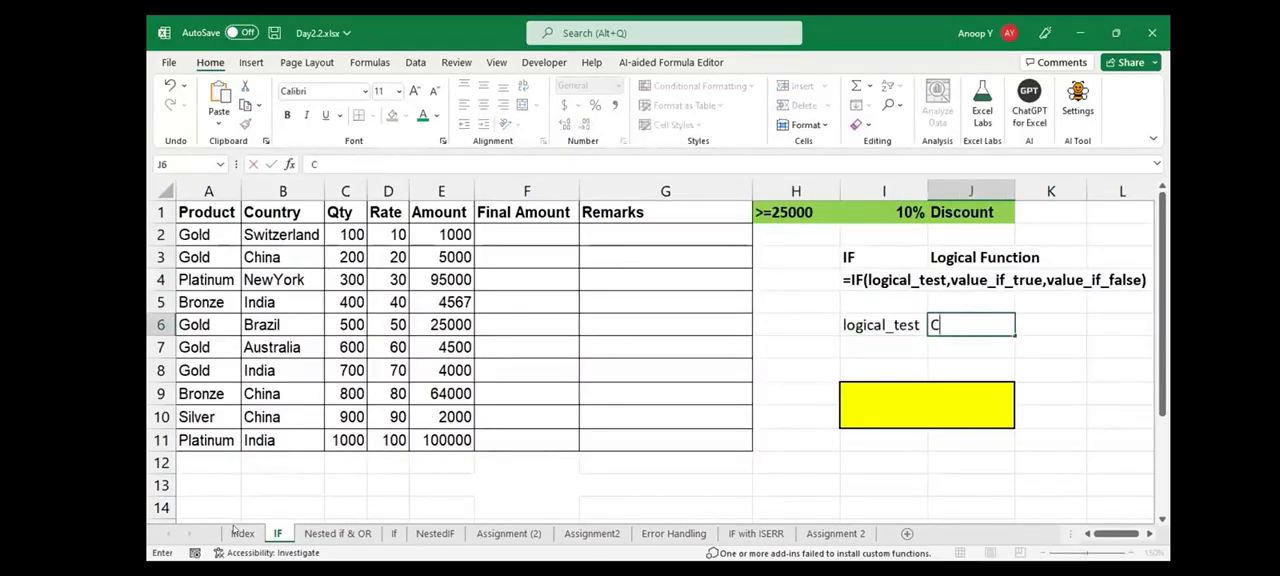
type("ondition")
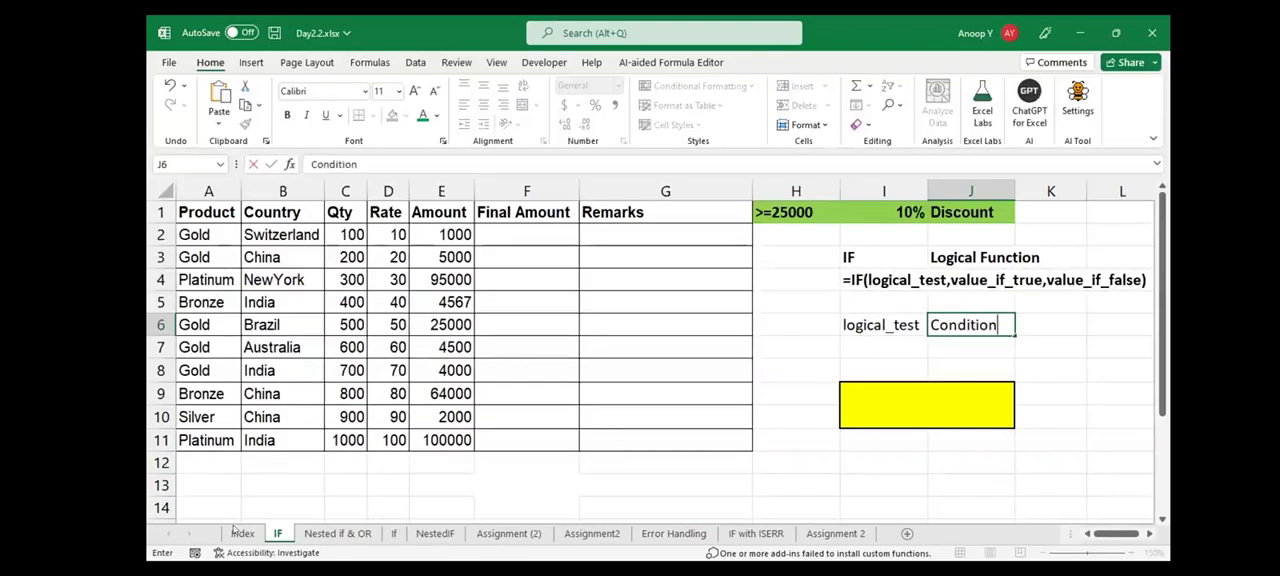
key("Return")
key("Up")
key("shift+Right")
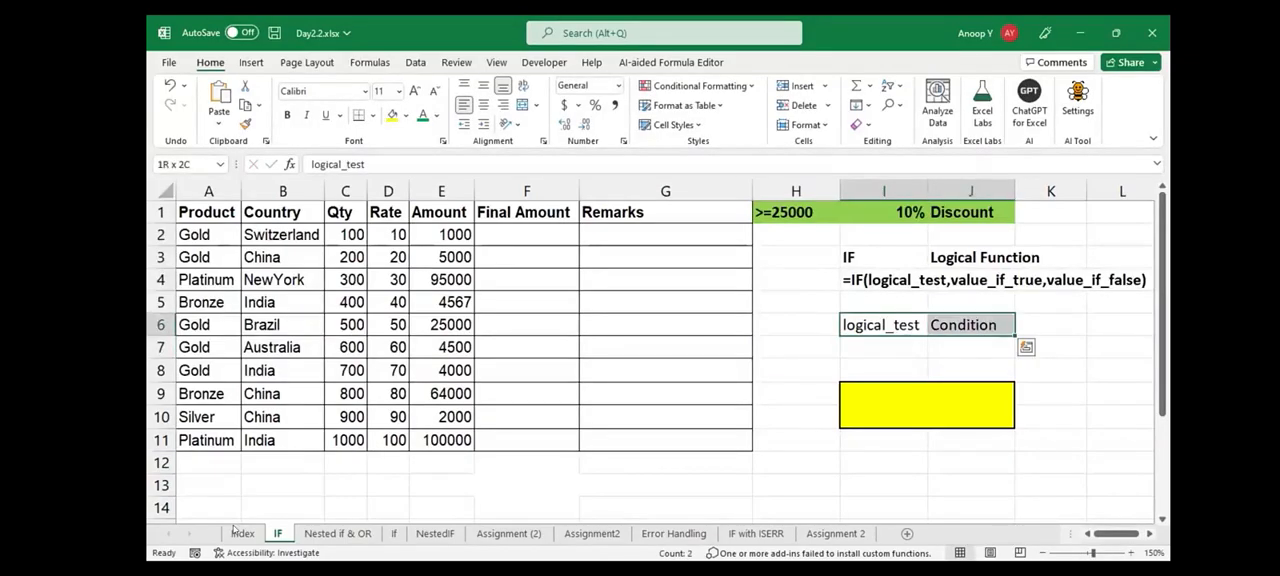
key("ctrl+b")
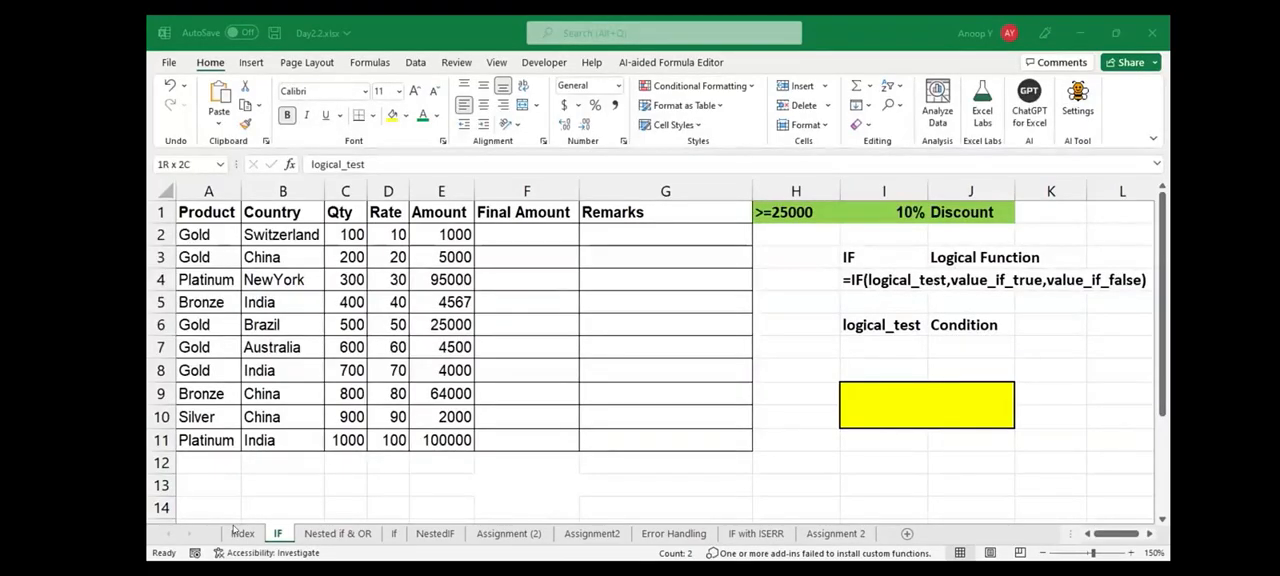
Copy the logical_test label from I6 into the yellow box at I9
key("alt+Tab")
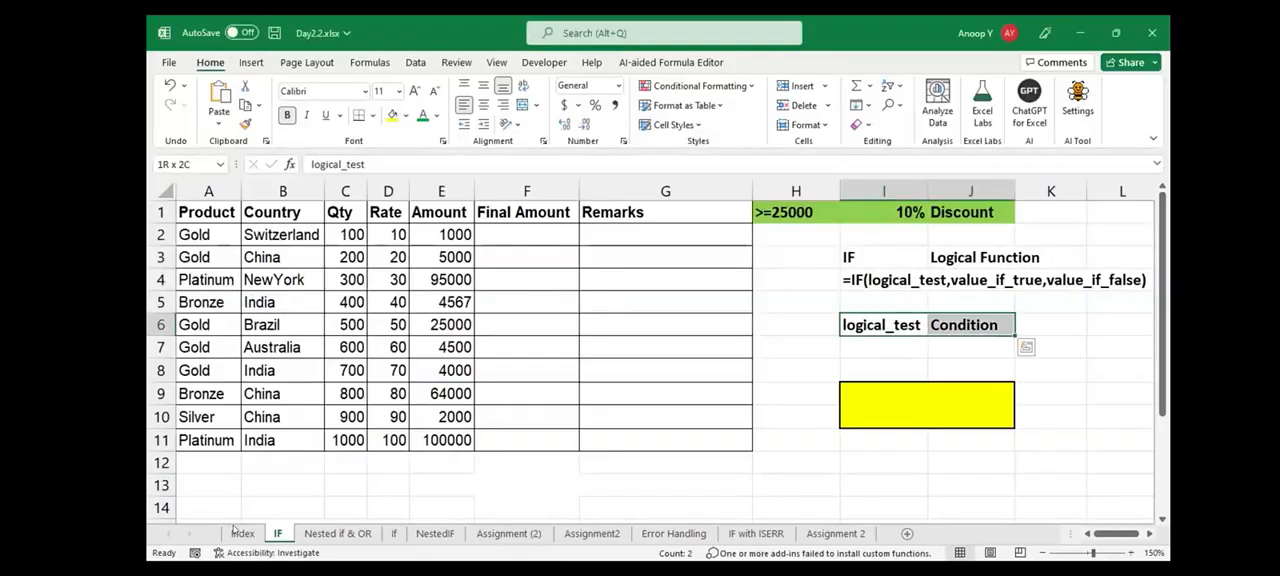
left_click(972, 347)
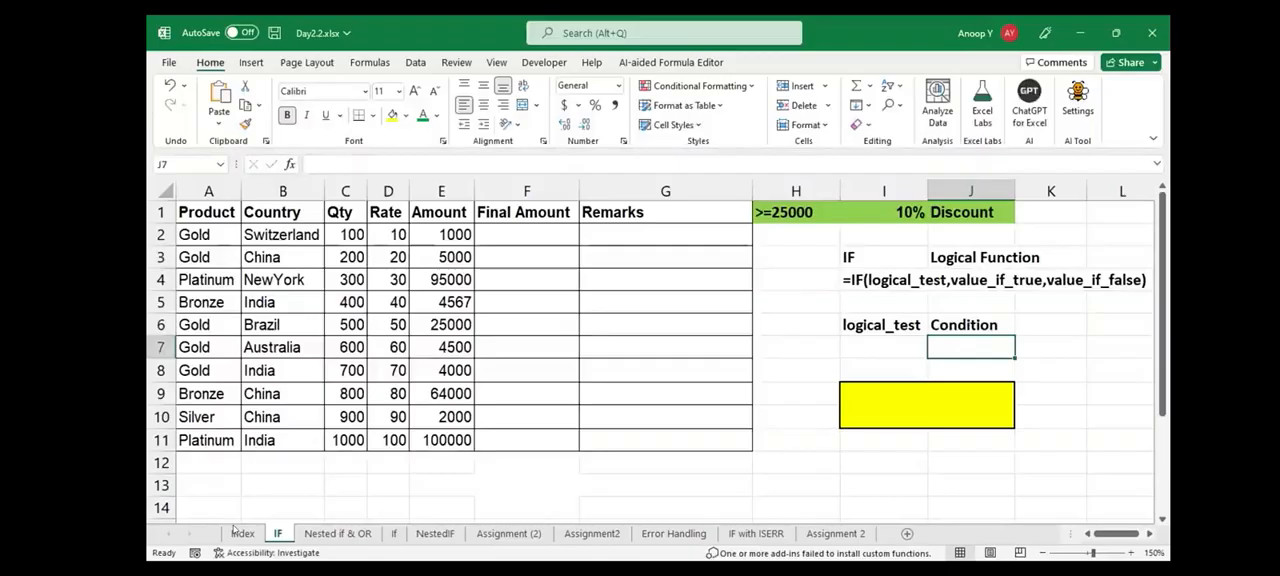
key("Up")
key("Left")
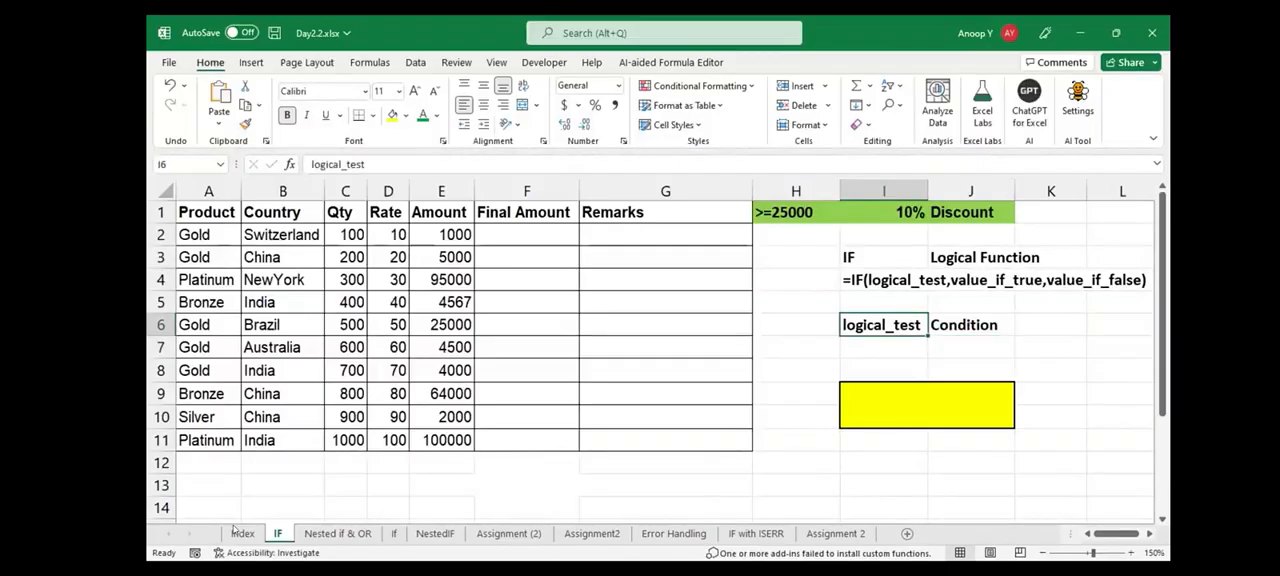
key("ctrl+c")
key("Down")
key("Down")
key("Down")
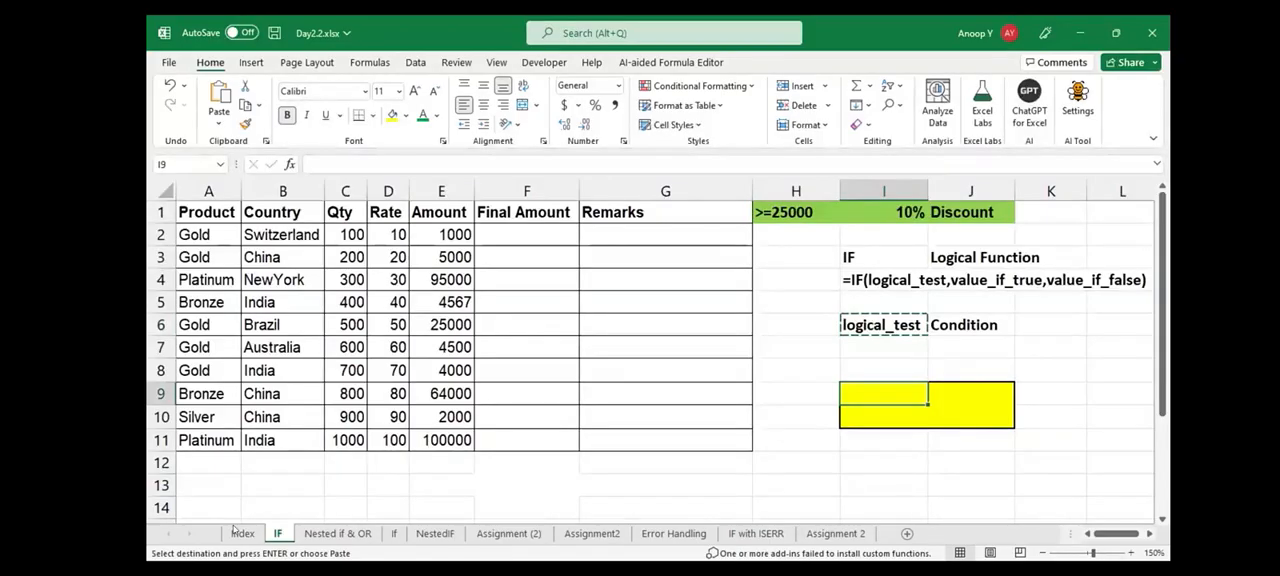
key("Up")
key("Up")
key("Up")
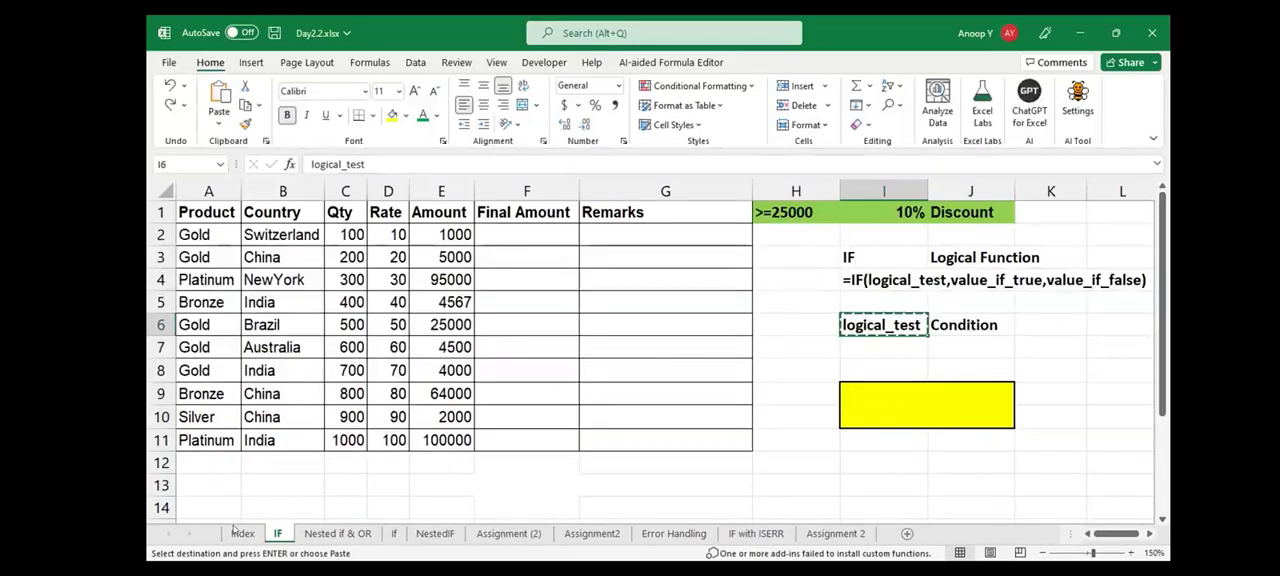
key("Down")
key("Down")
key("Down")
key("Return")
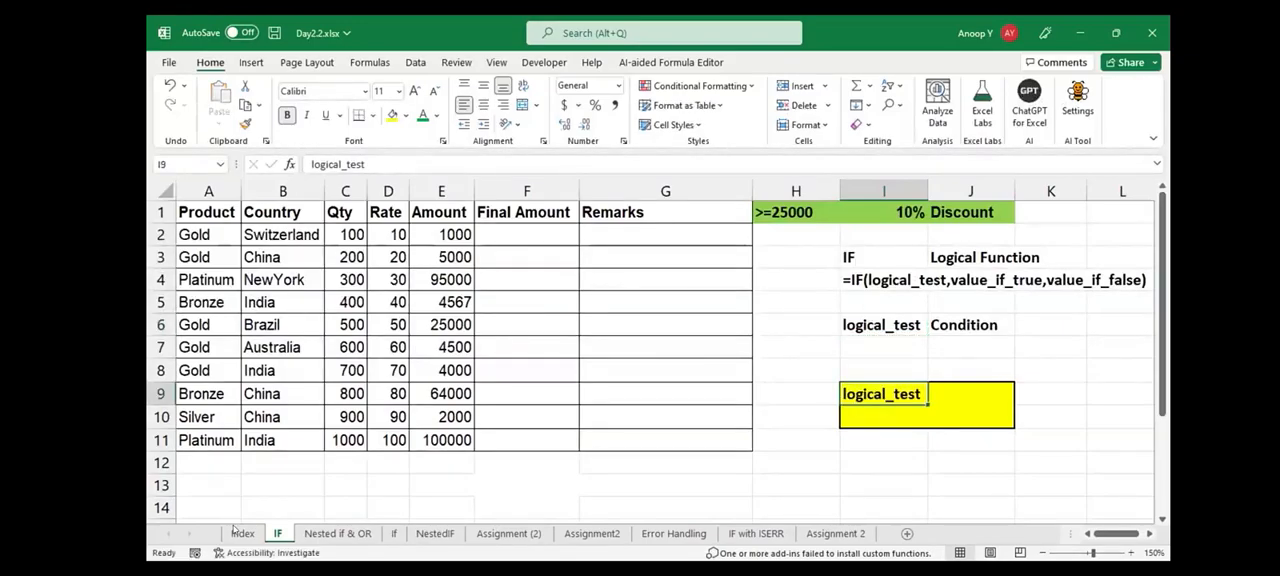
Enter True/False in J9 and Boolean in J10 beside the logical_test label in the yellow box
key("Right")
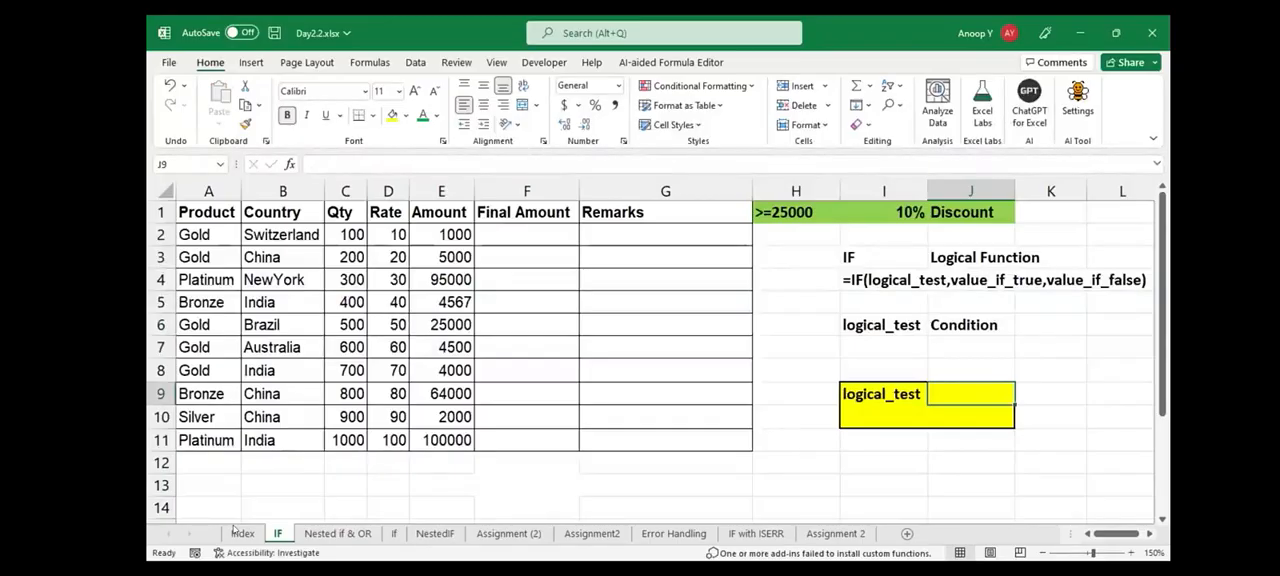
type("True/False")
key("Return")
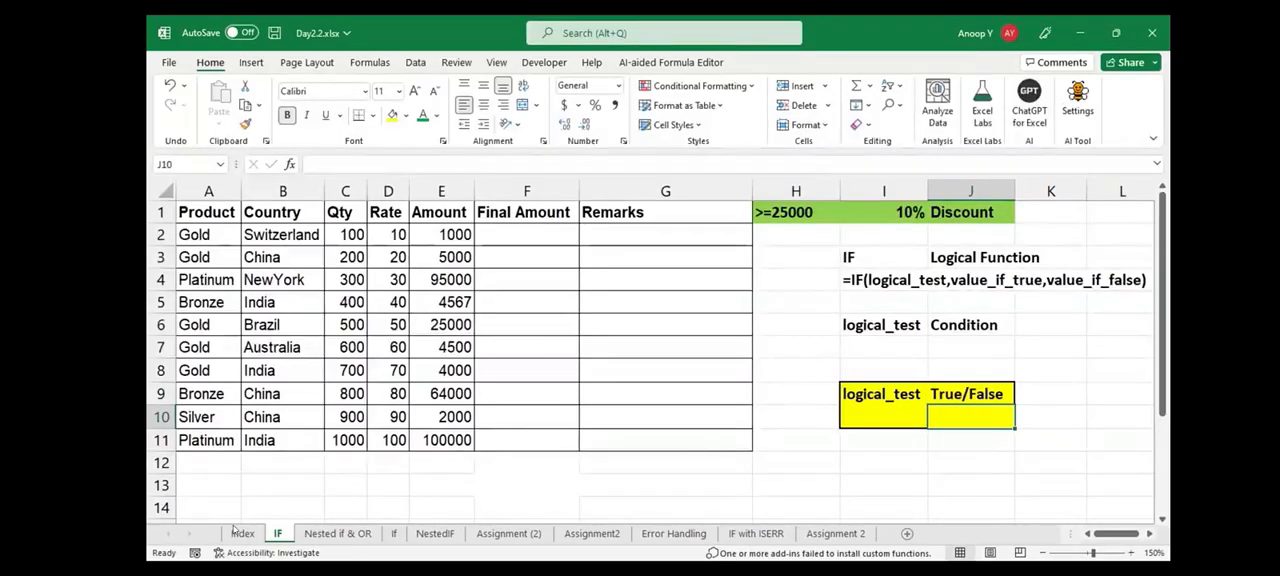
key("Up")
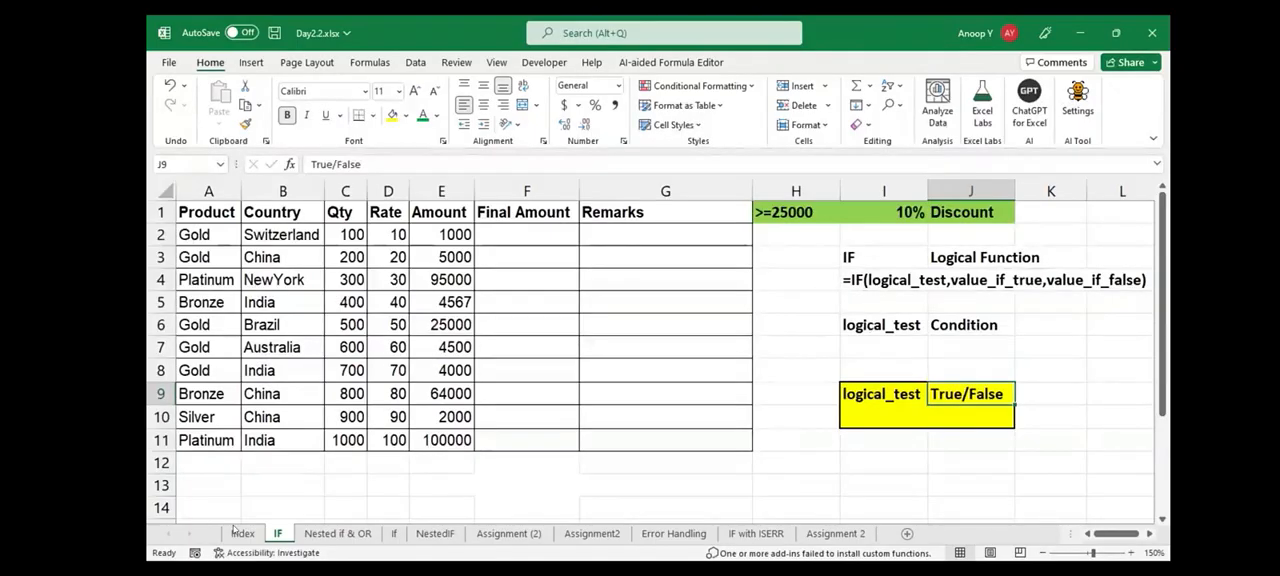
key("Down")
type("Boolean")
key("Return")
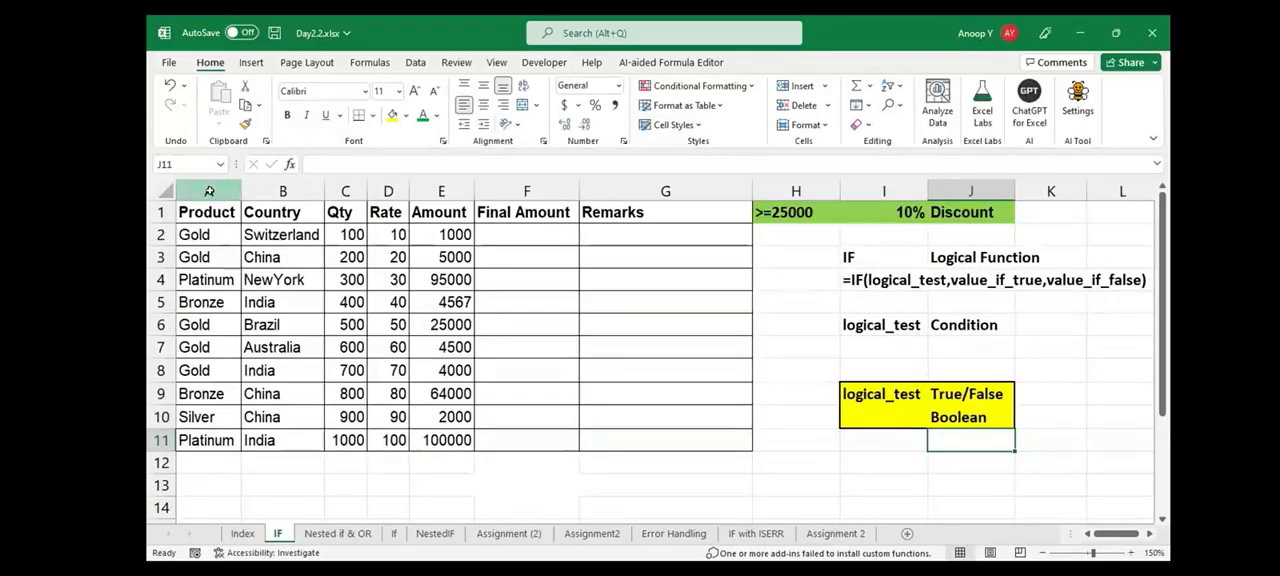
Look over the product data in columns A to E and the empty Final Amount column
left_click_drag(209, 191, 441, 191)
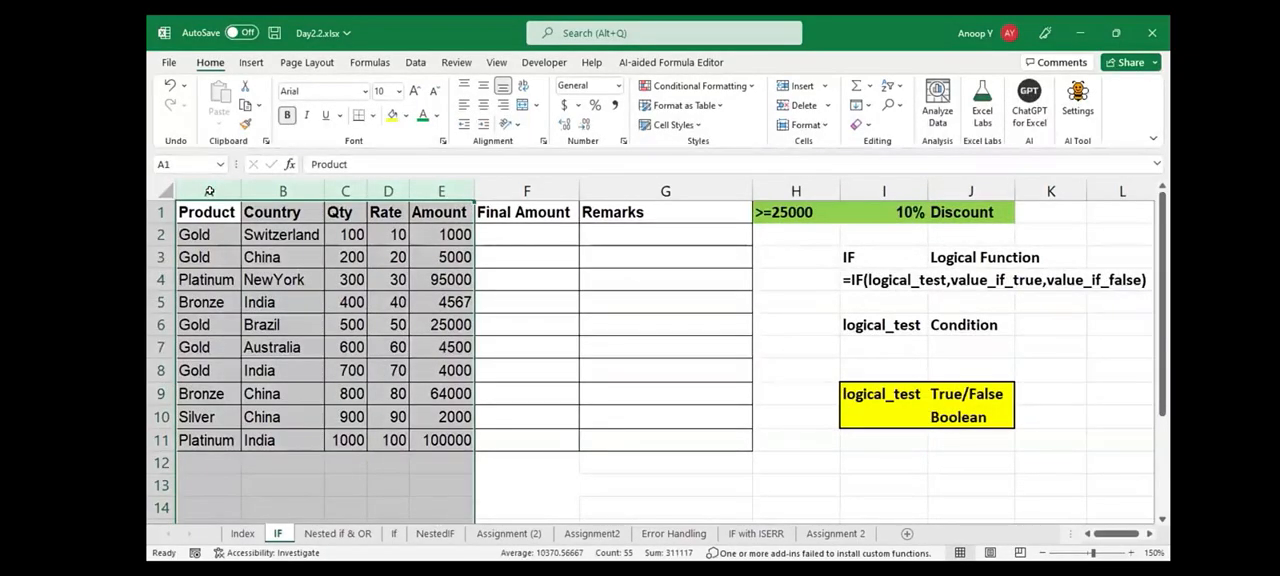
left_click(527, 235)
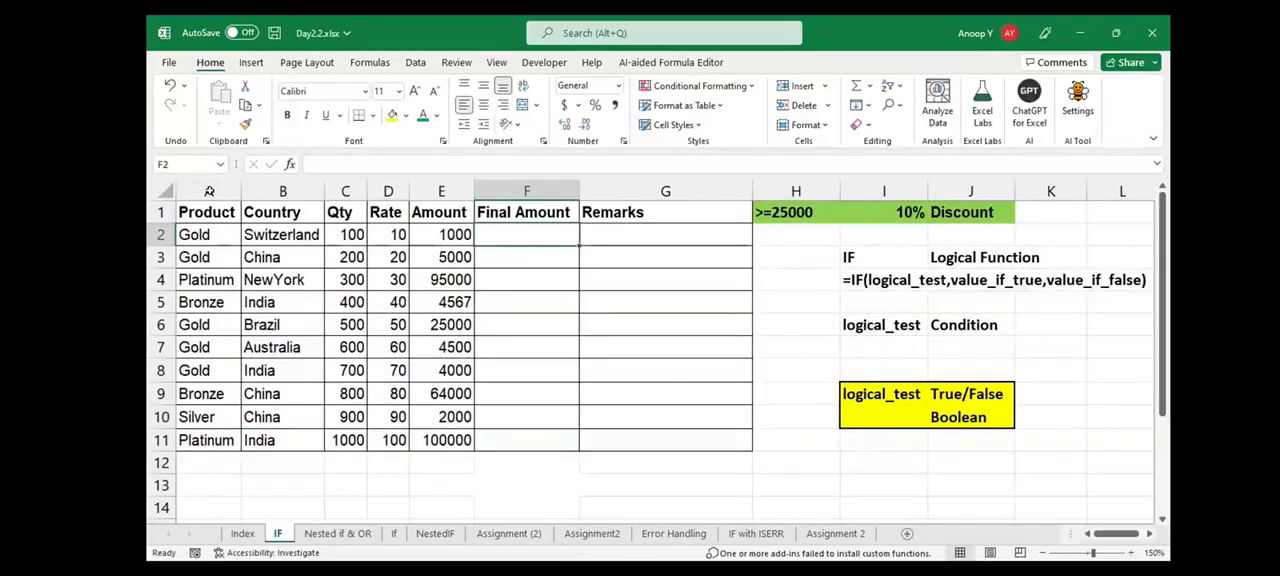
key("Down")
key("Down")
key("Down")
key("Down")
key("Down")
key("Down")
key("Down")
key("Down")
key("Down")
key("Down")
key("Down")
key("Down")
key("Down")
key("Down")
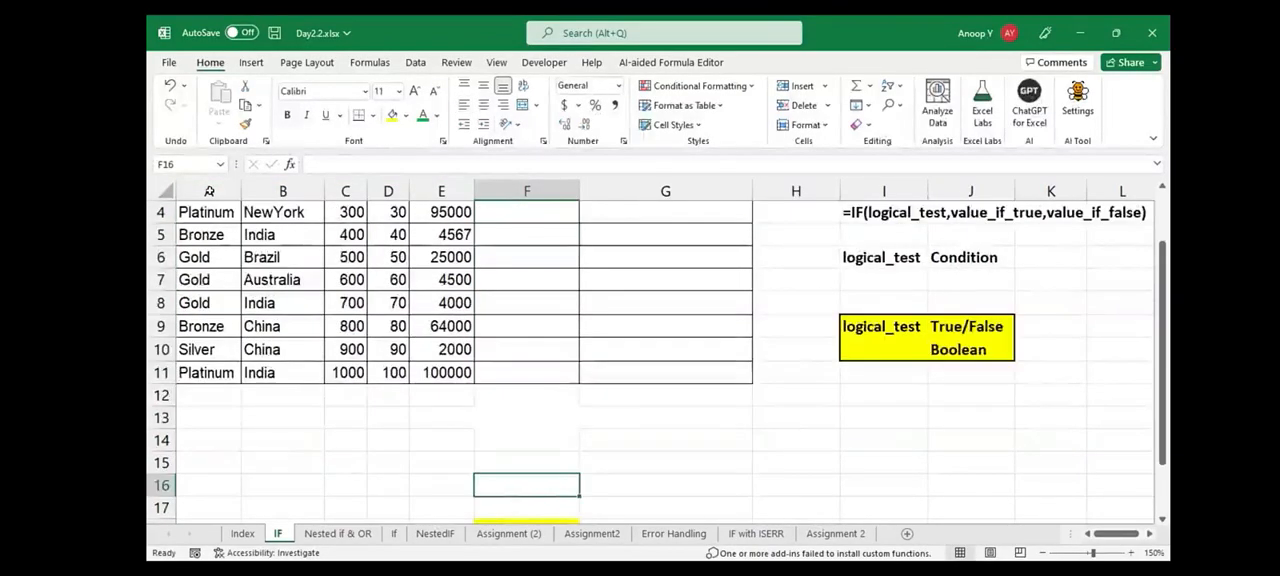
key("Up")
key("Up")
key("Up")
key("Up")
key("Up")
key("Up")
key("Up")
key("Up")
key("Up")
key("Up")
key("Up")
key("Up")
key("Up")
key("Up")
key("Up")
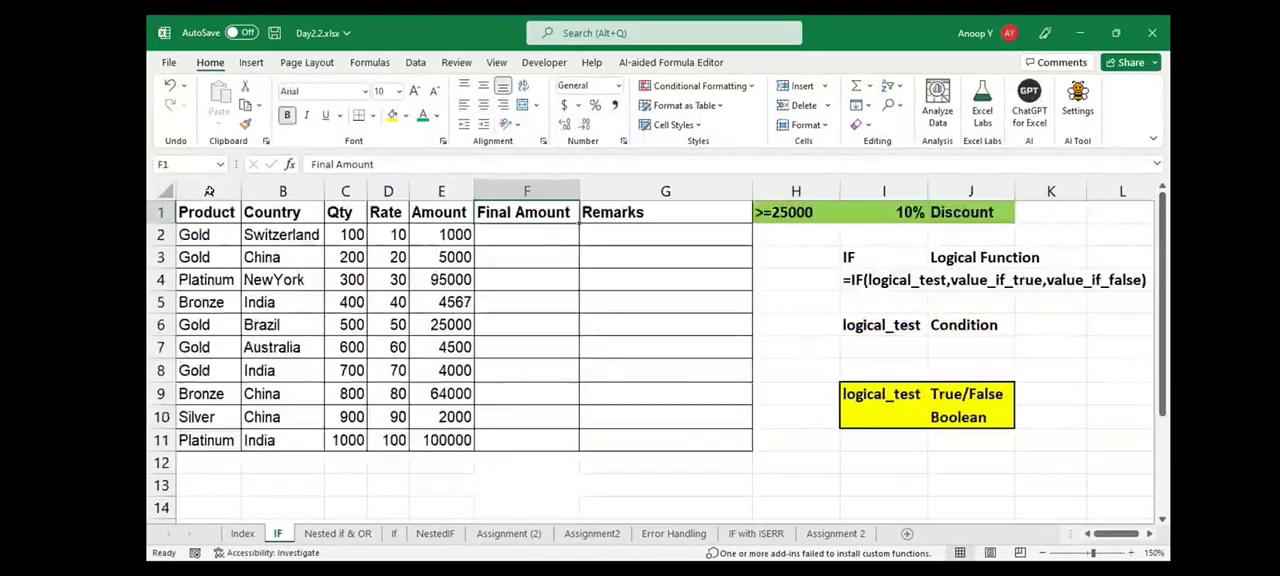
Review the discount condition in H1:J1 against the amounts in column E, starting with the first row
key("Right")
key("Right")
key("shift+Right")
key("shift+Right")
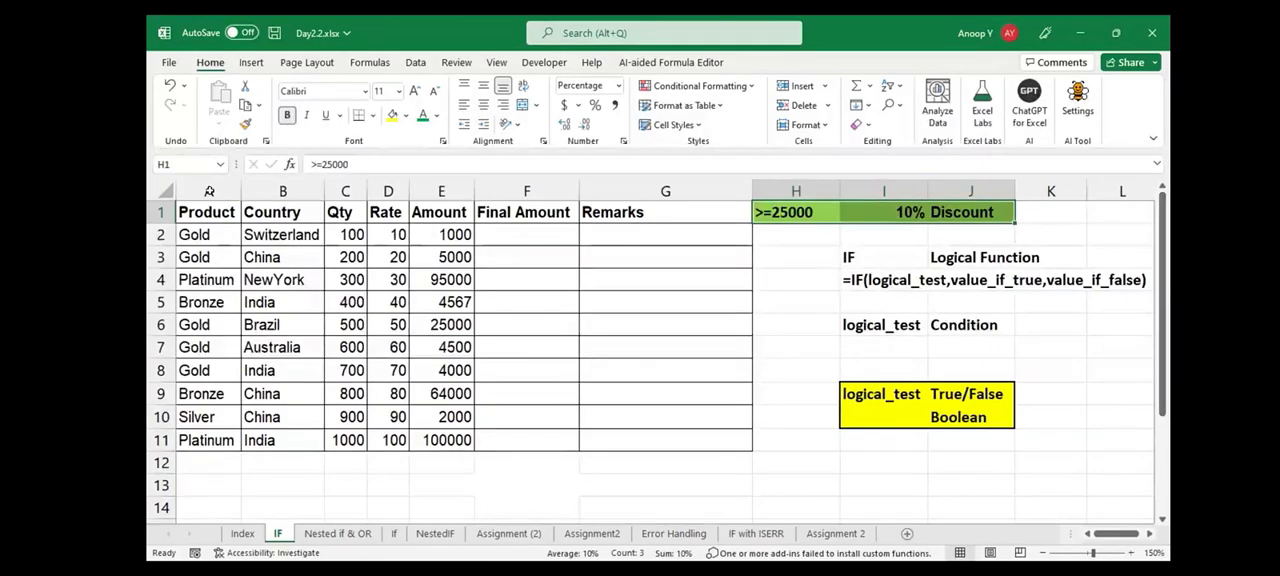
left_click_drag(441, 235, 441, 394)
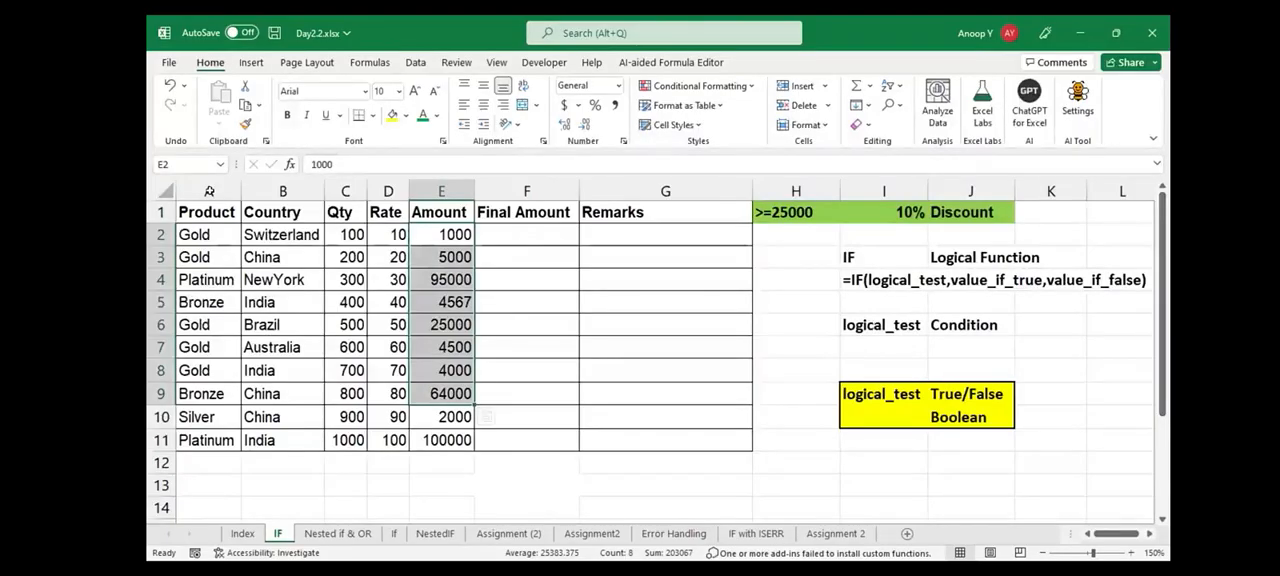
key("Up")
key("Right")
key("Down")
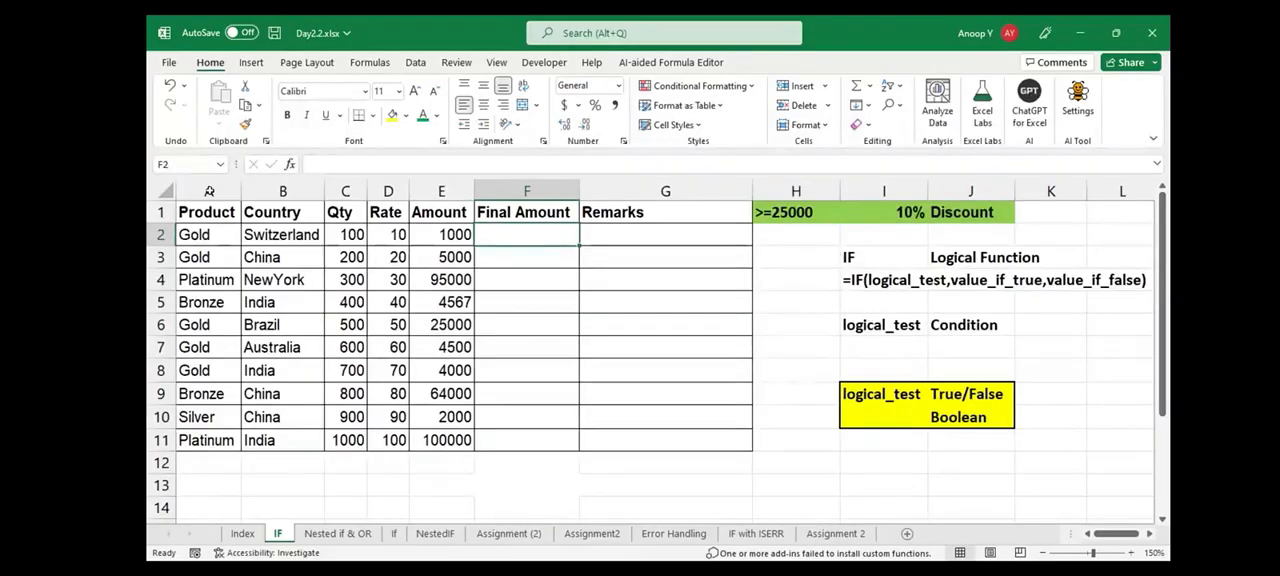
key("Left")
key("shift+Right")
key("Right")
key("Left")
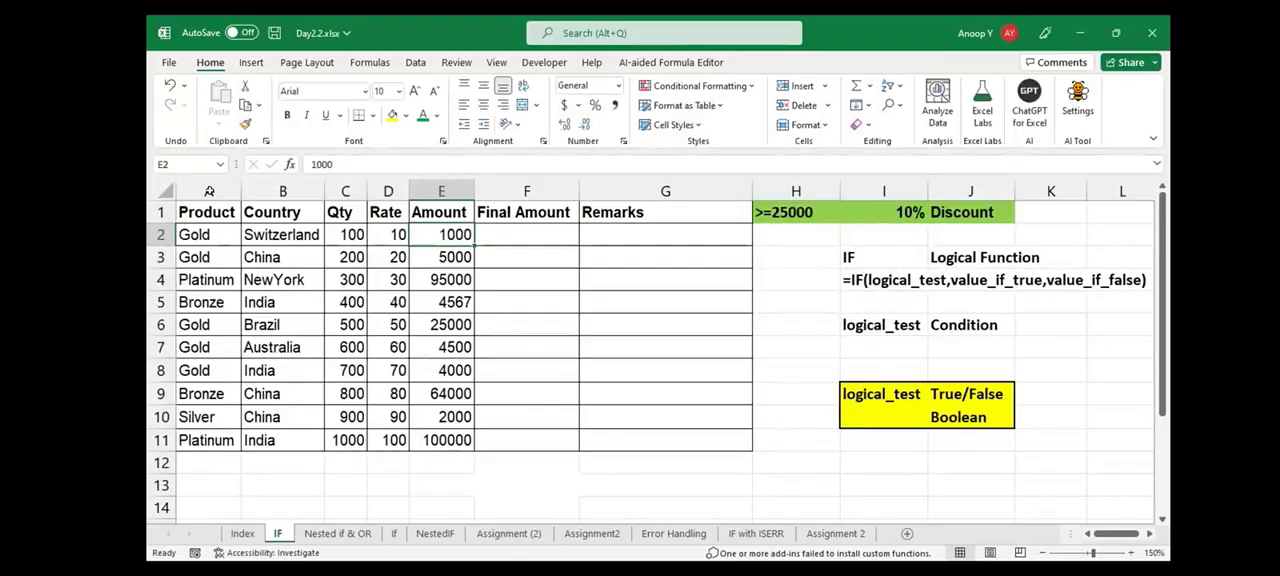
key("Right")
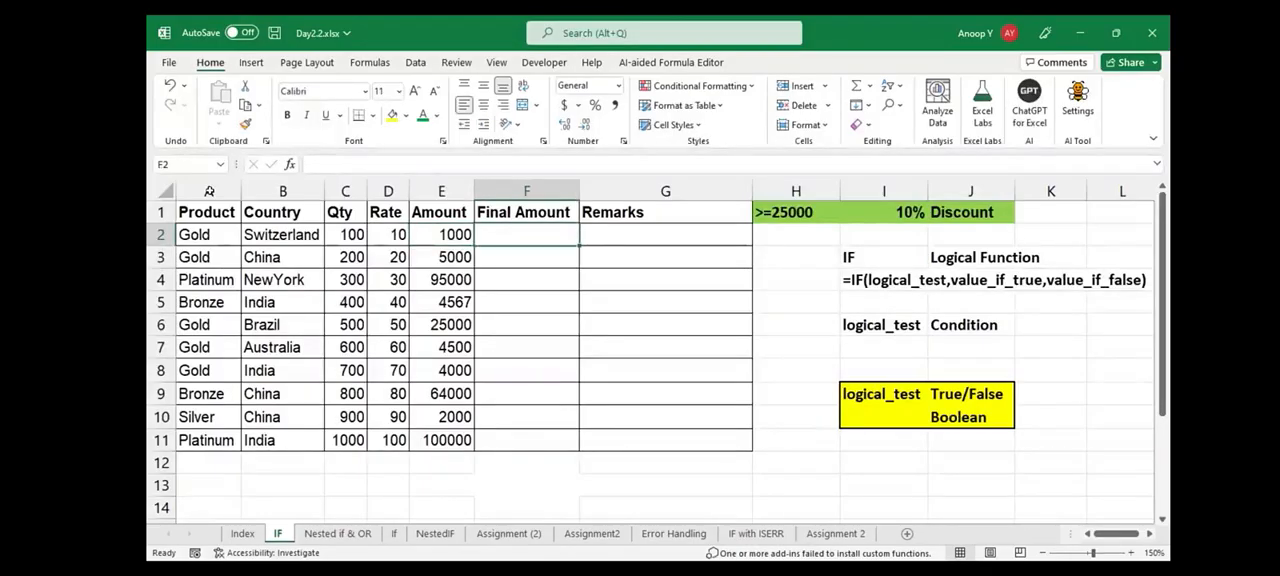
type("1000")
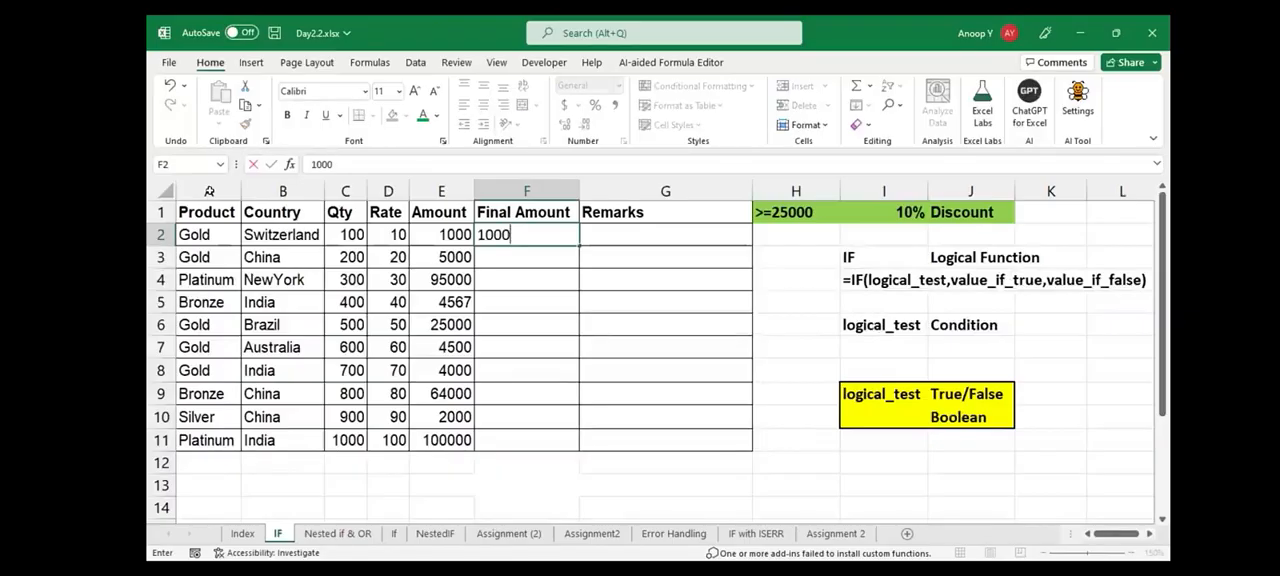
key("Escape")
Replace the trial entry in F2 with the start of an IF formula using the logical test E2>=25000
key("Left")
key("Down")
key("Down")
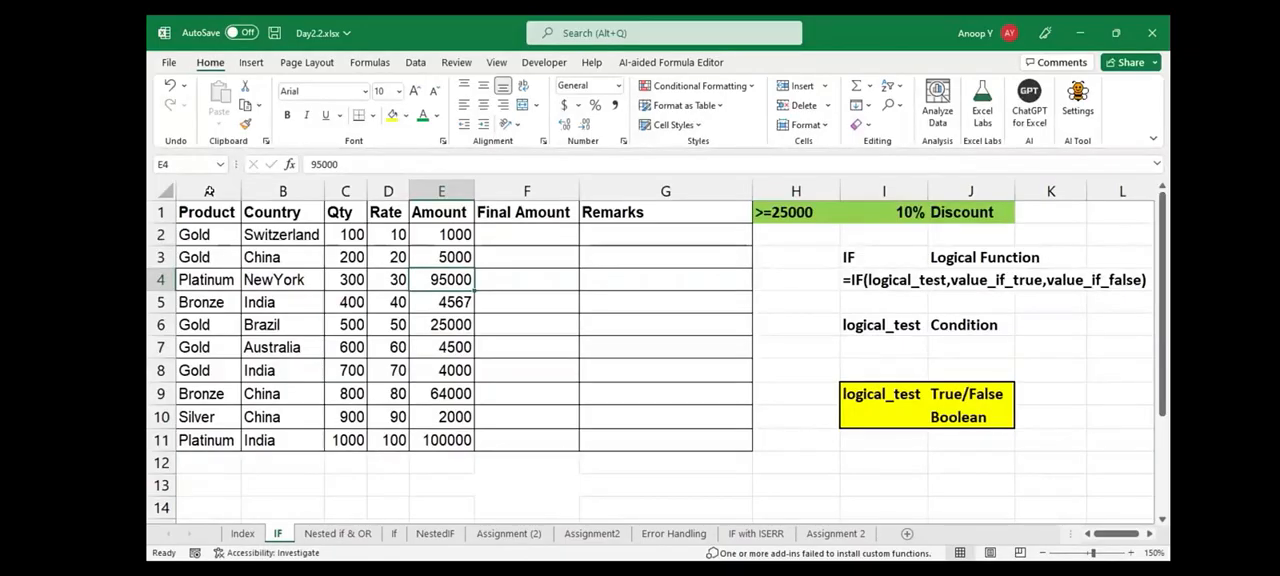
key("shift+Right")
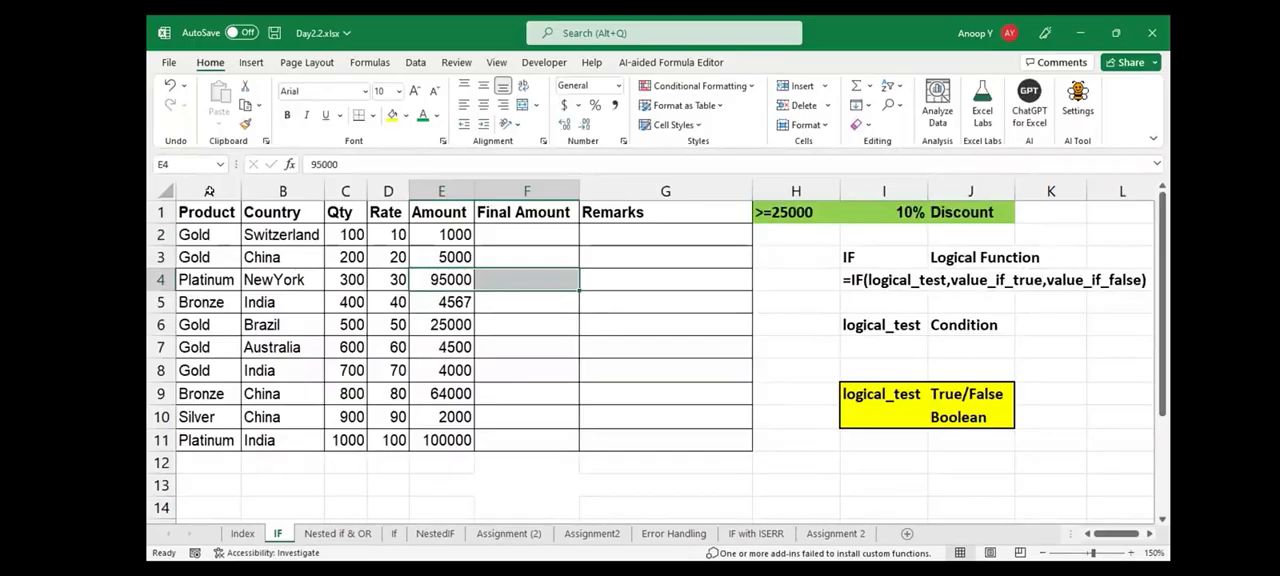
key("Right")
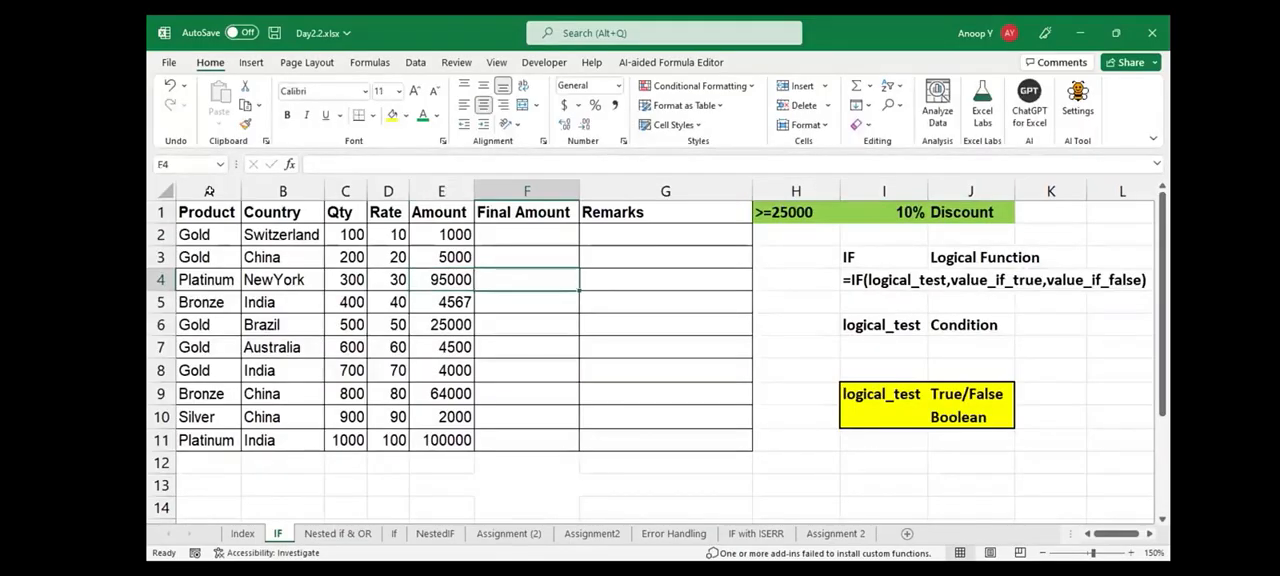
key("Up")
key("Up")
type("=")
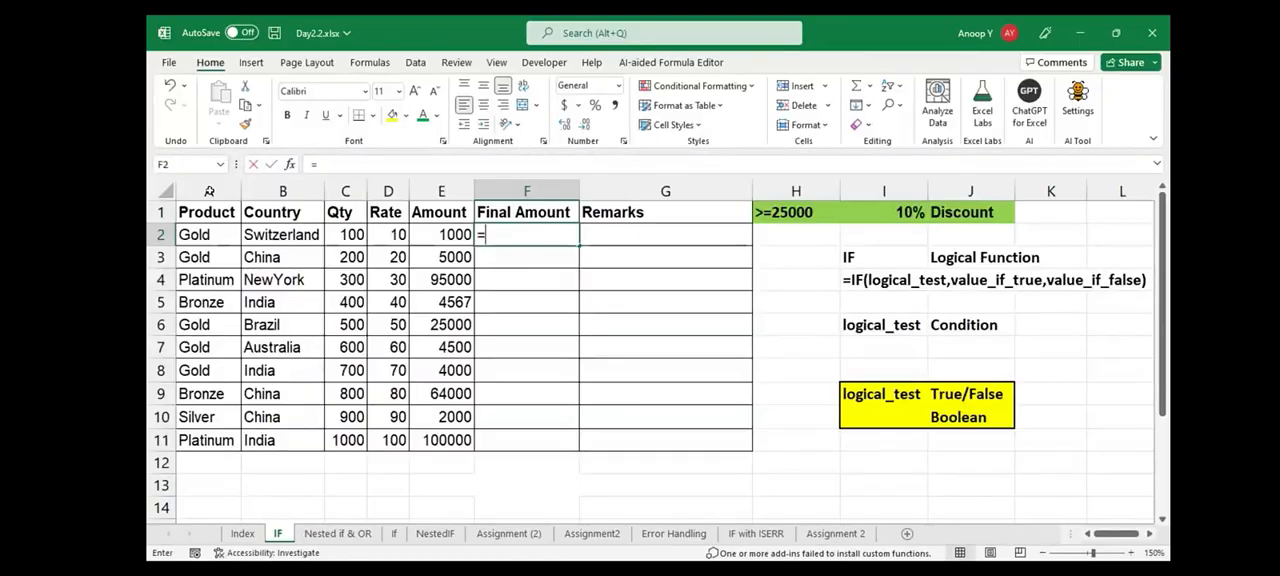
type("IF(")
key("Left")
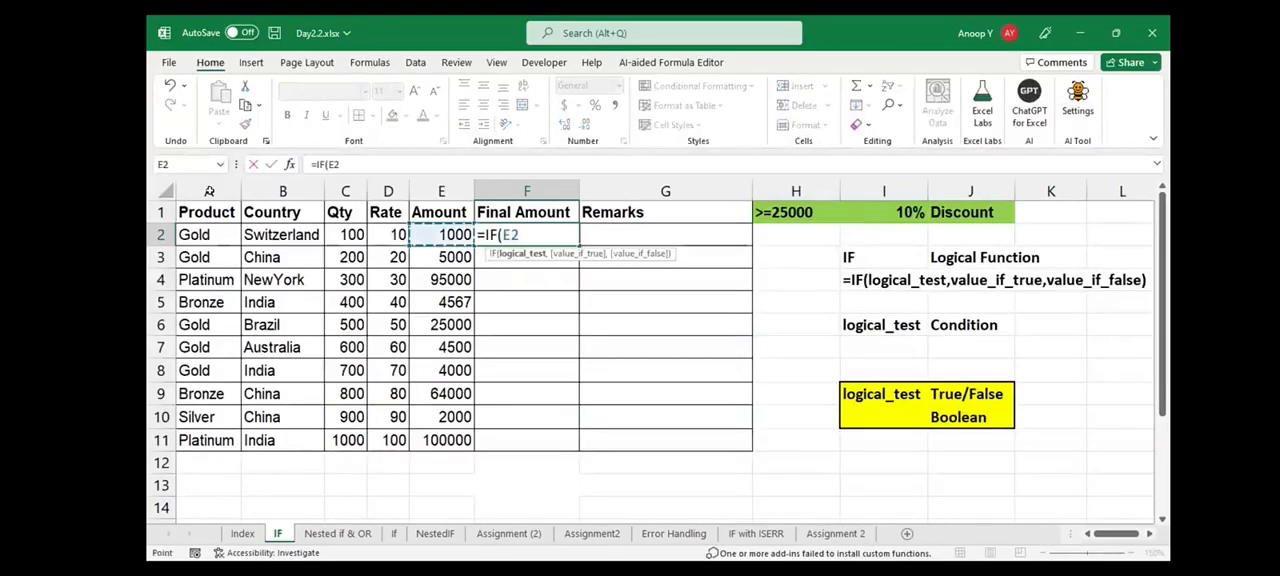
type(">=25000")
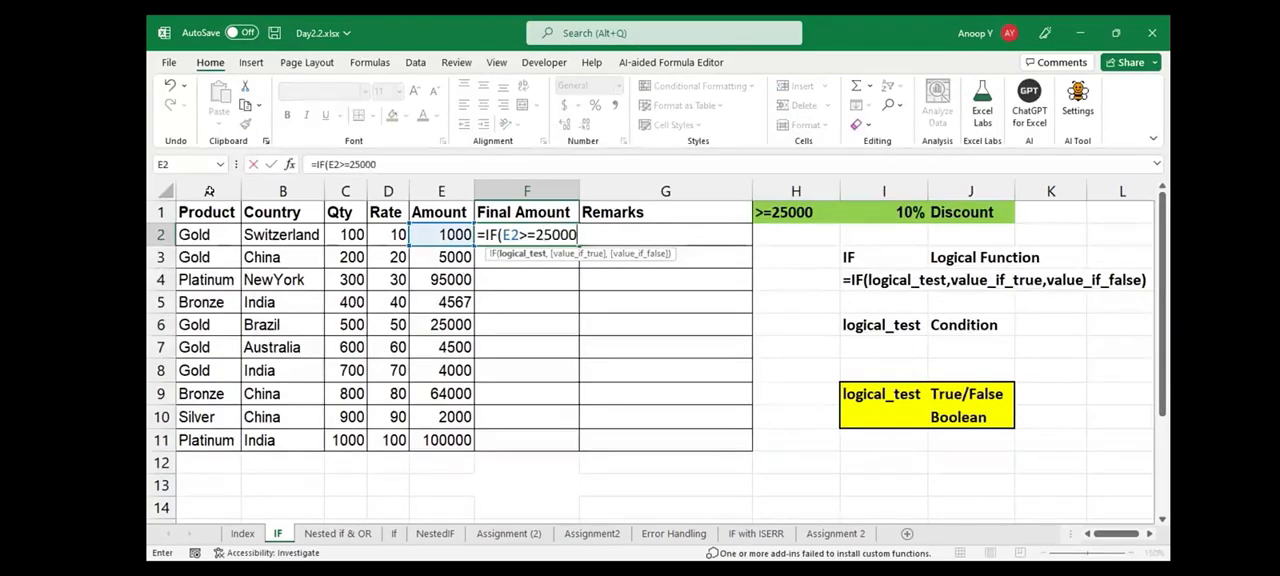
type(",")
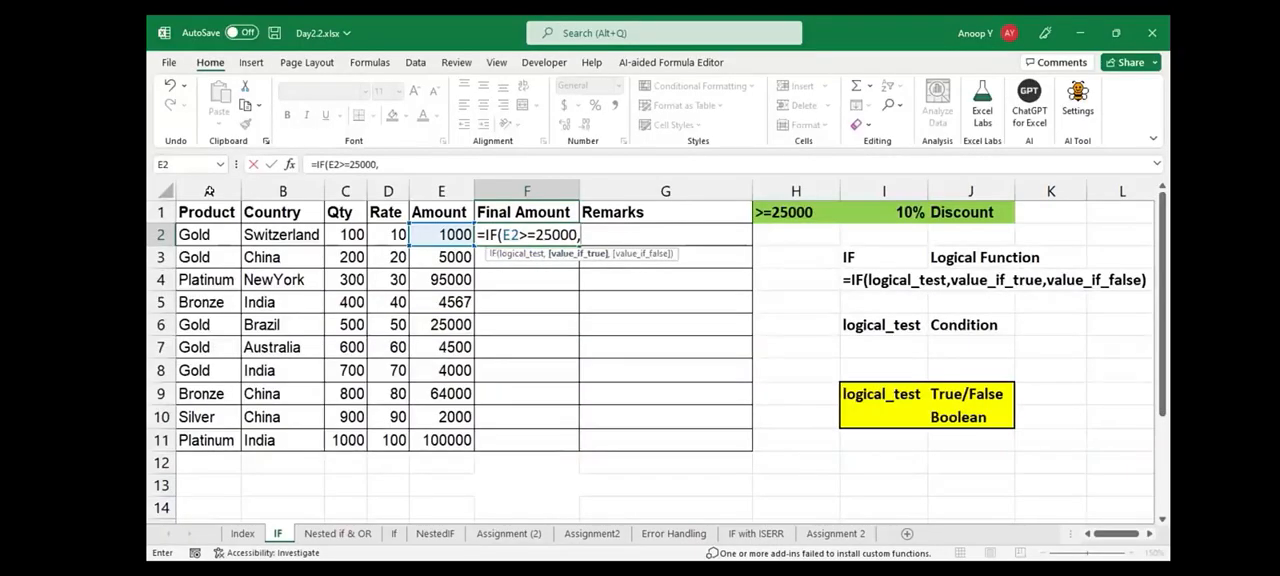
Complete the F2 formula with E2-E2*10% as the value if true and E2 as the value if false
key("F2")
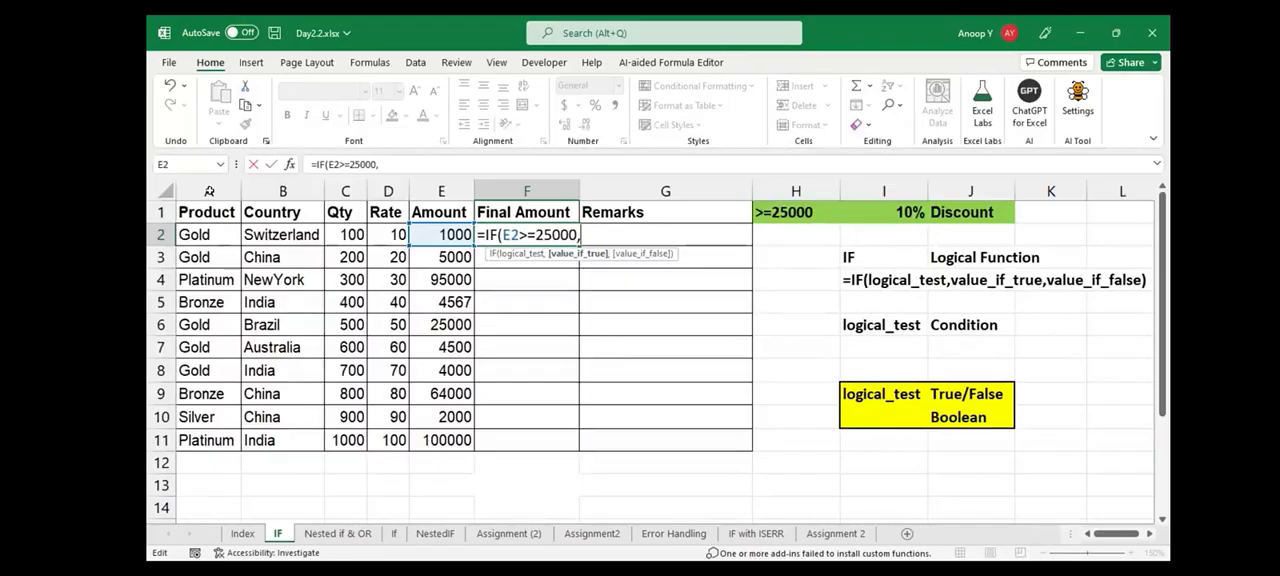
key("Left")
type("-")
key("Left")
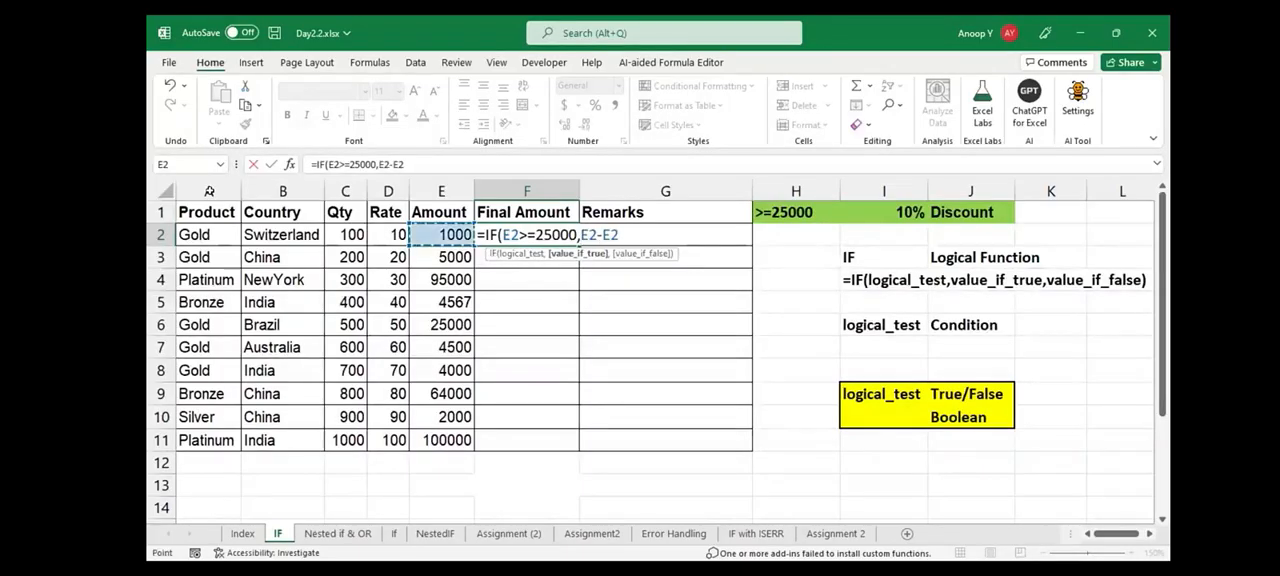
type("*10%")
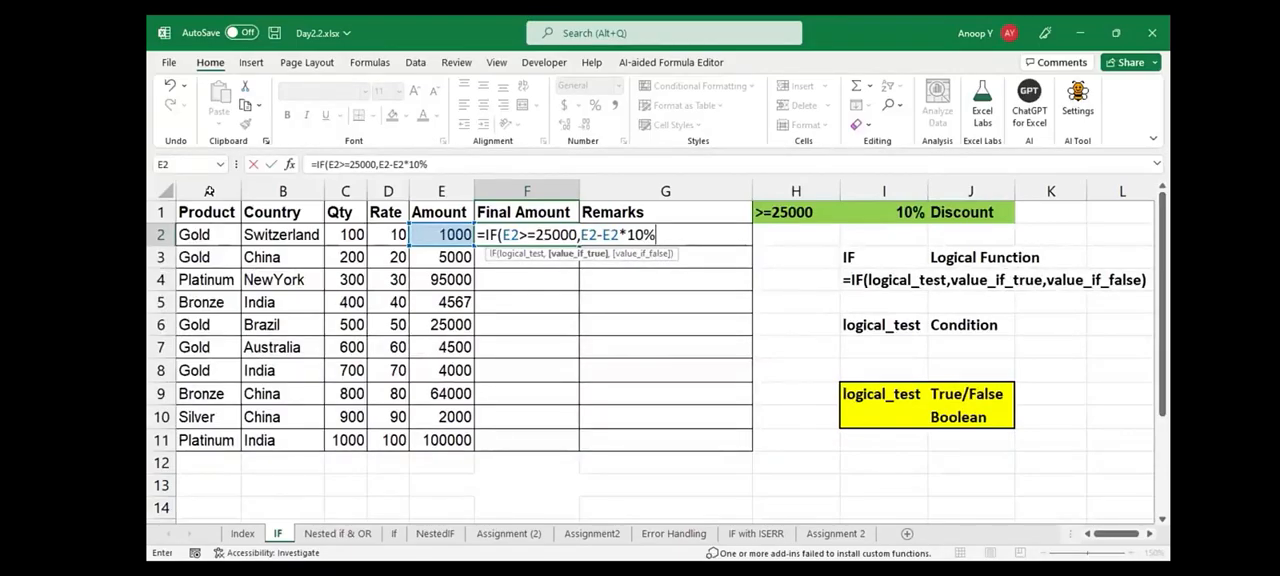
type(",")
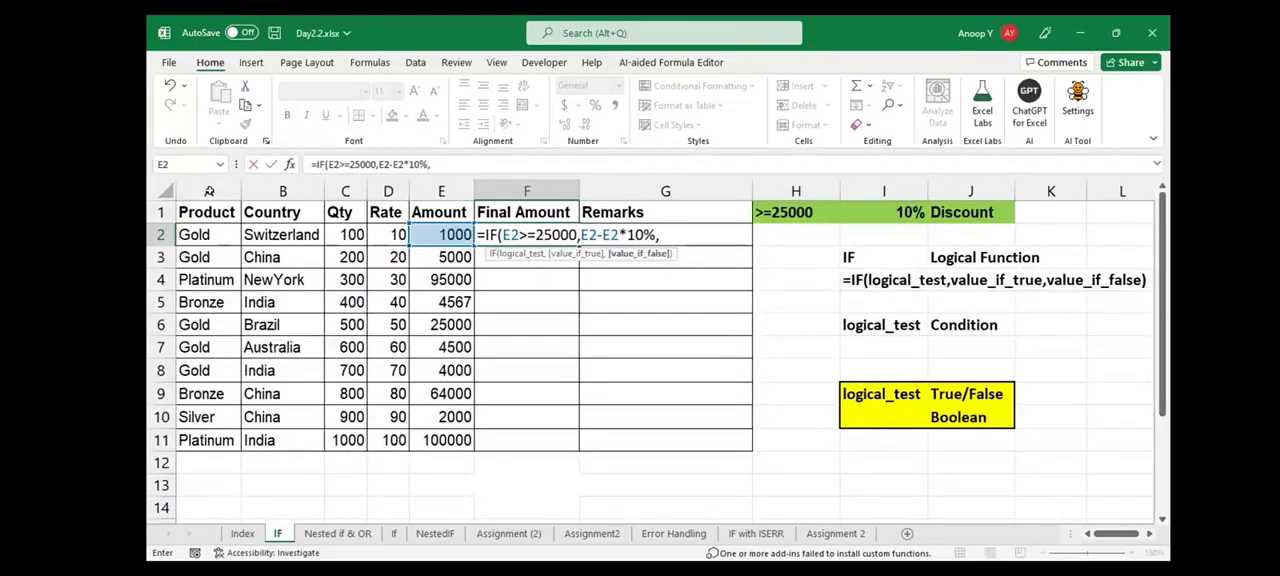
key("Left")
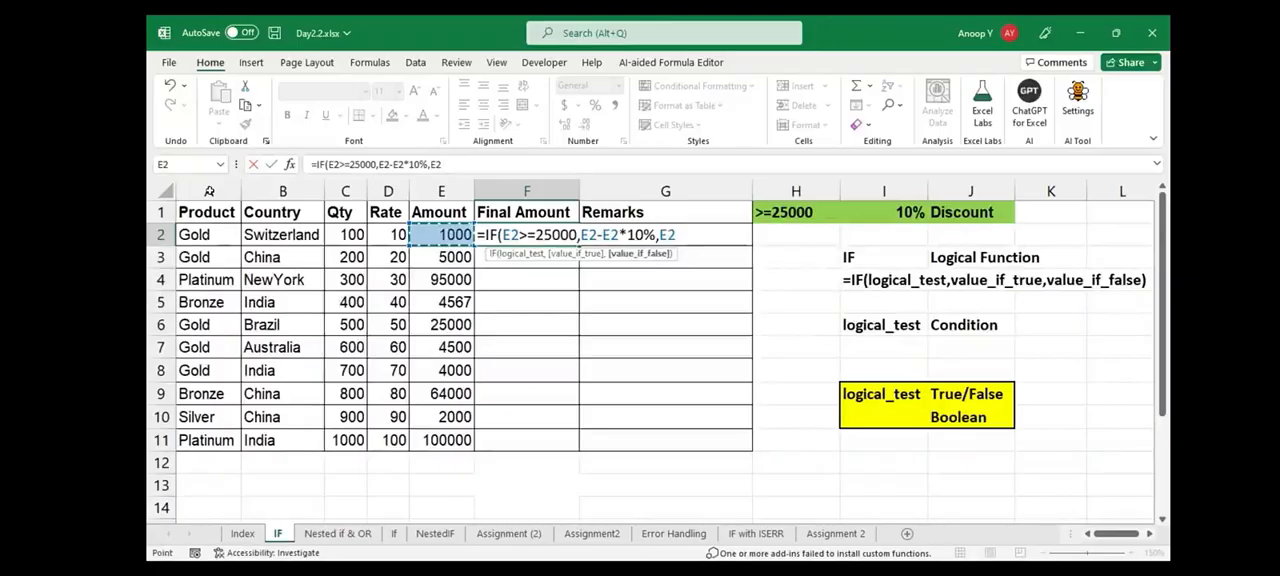
key("Return")
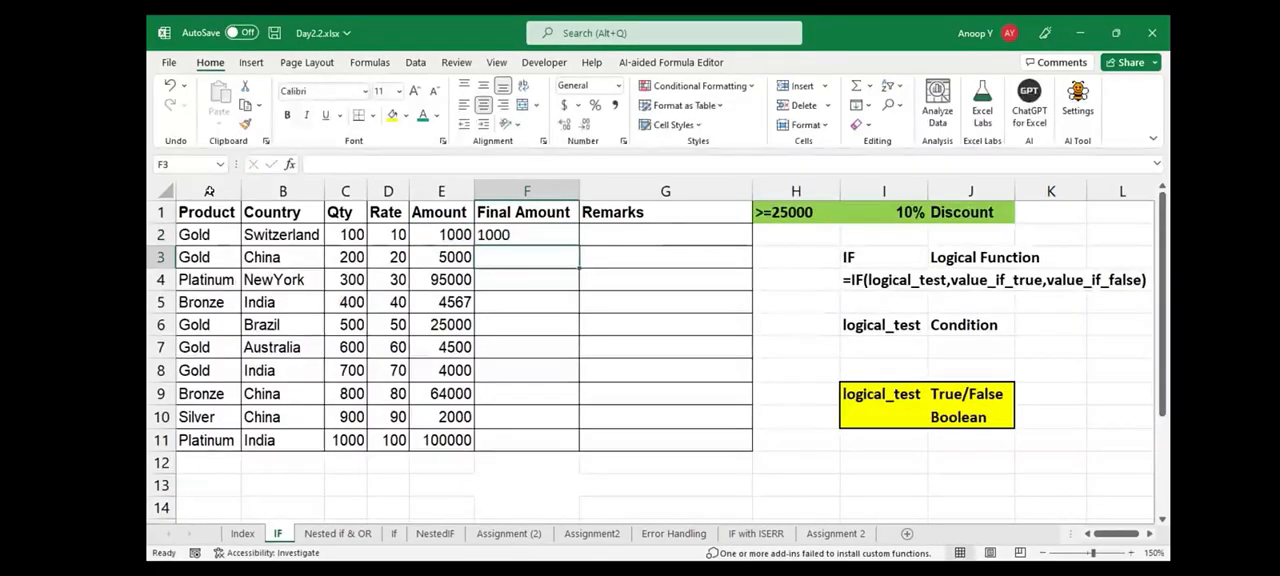
Centre the result in F2 horizontally and fill its formula down the Final Amount column to F11
key("Up")
key("Left")
key("shift+Right")
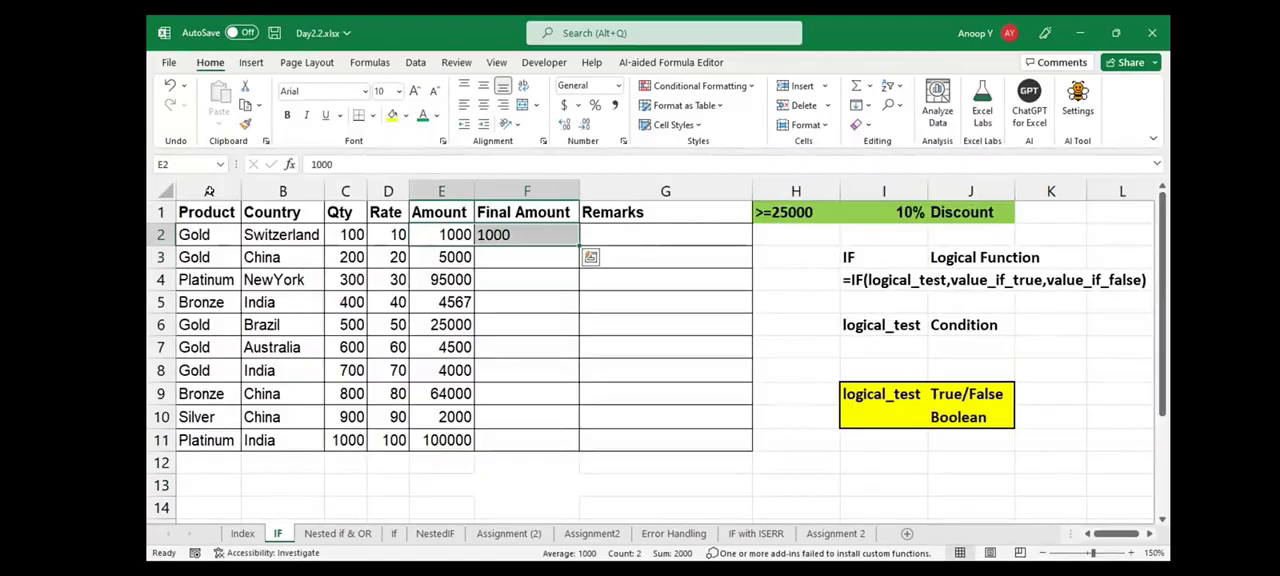
key("shift+Left")
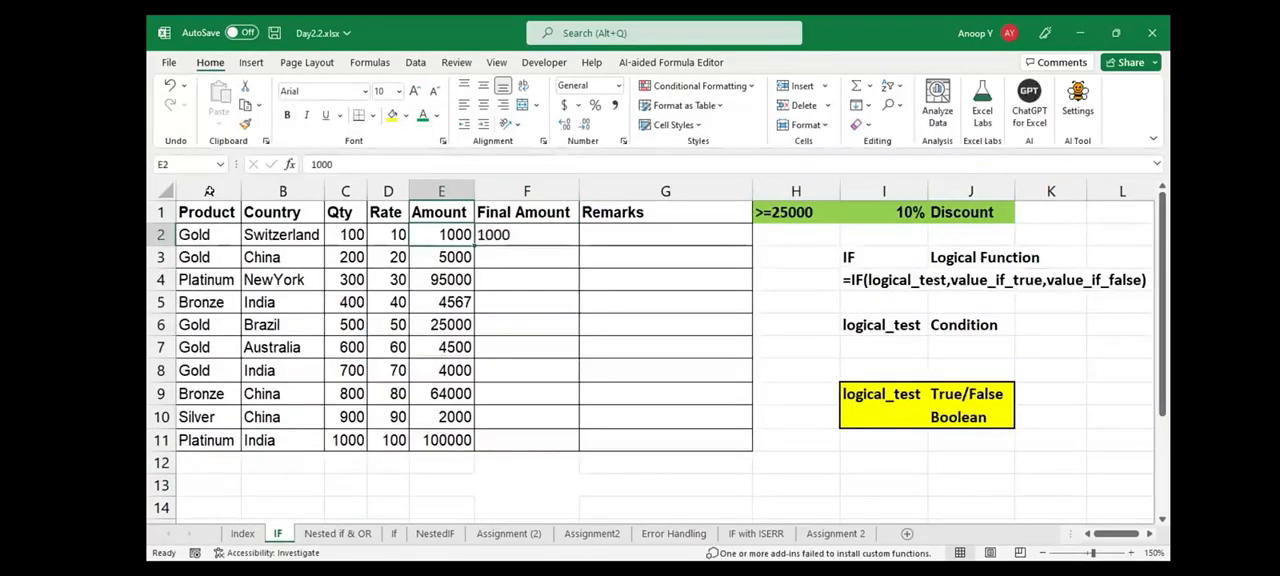
key("Right")
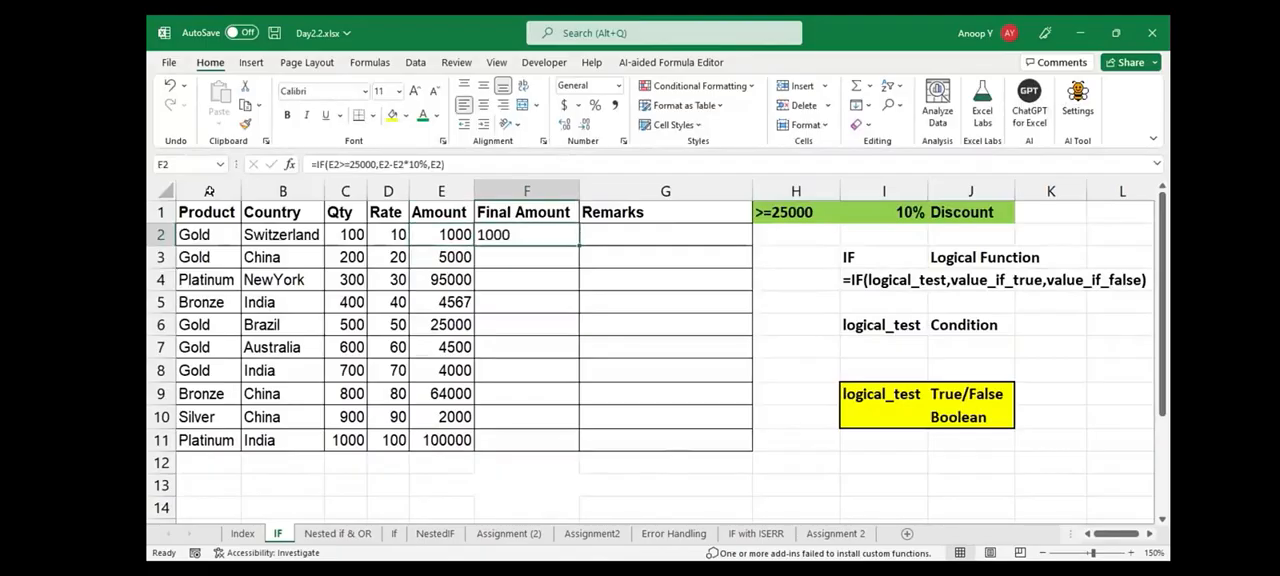
key("alt+h")
key("a")
key("c")
double_click(579, 246)
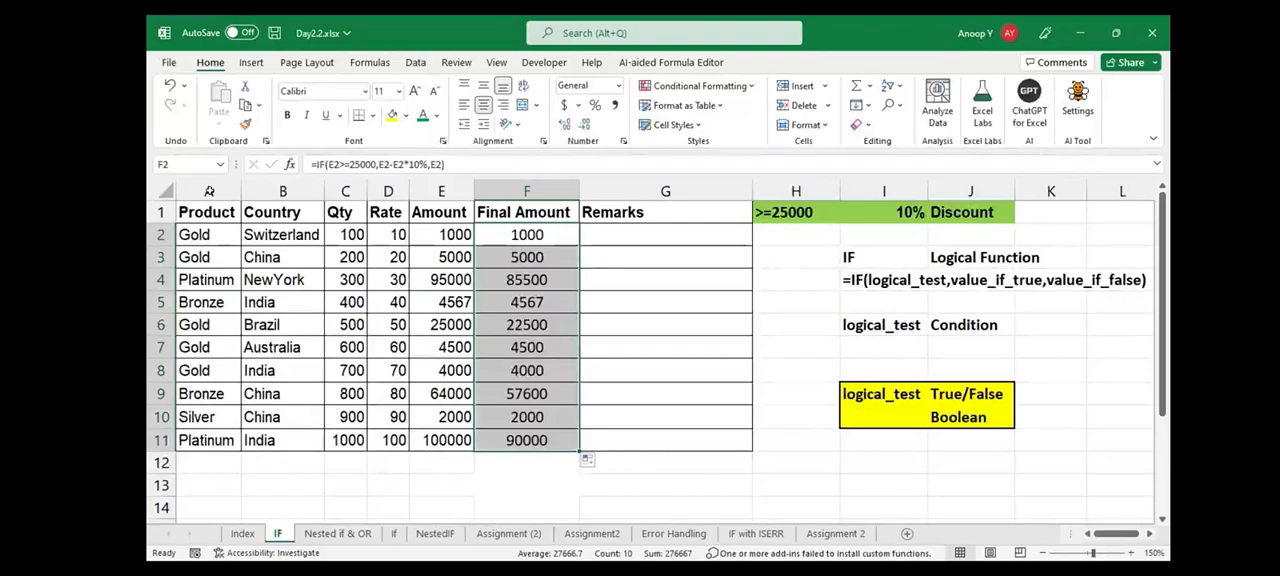
Compare the Amount and Final Amount pairs in rows 4, 6, 9 and 11
left_click_drag(441, 280, 527, 280)
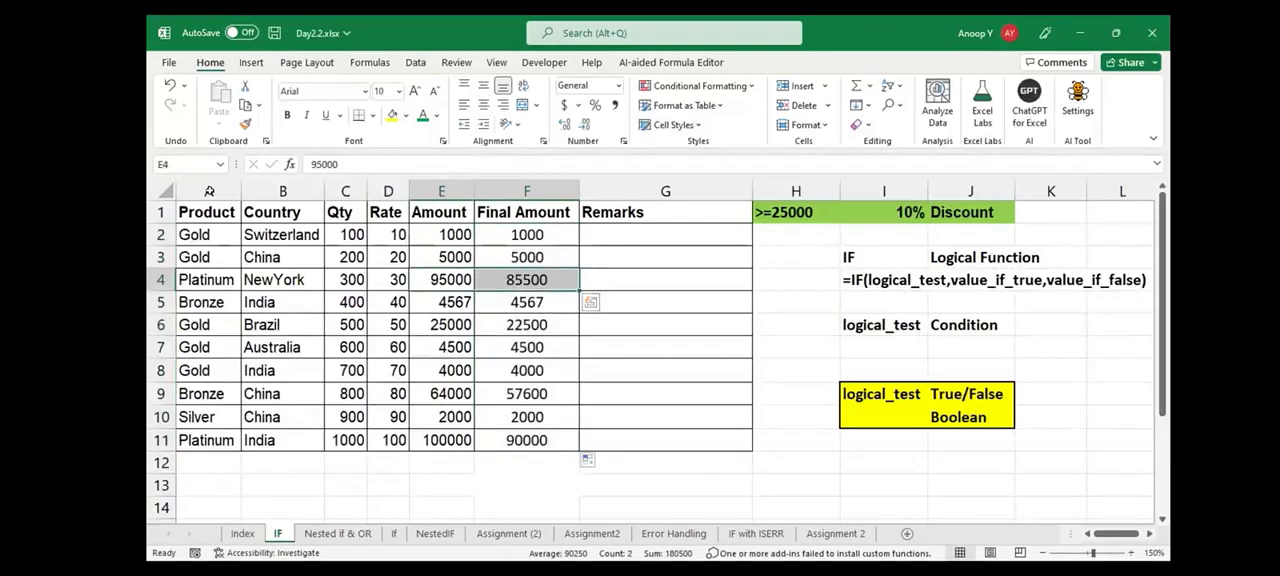
left_click_drag(441, 325, 527, 325)
left_click_drag(441, 394, 527, 394)
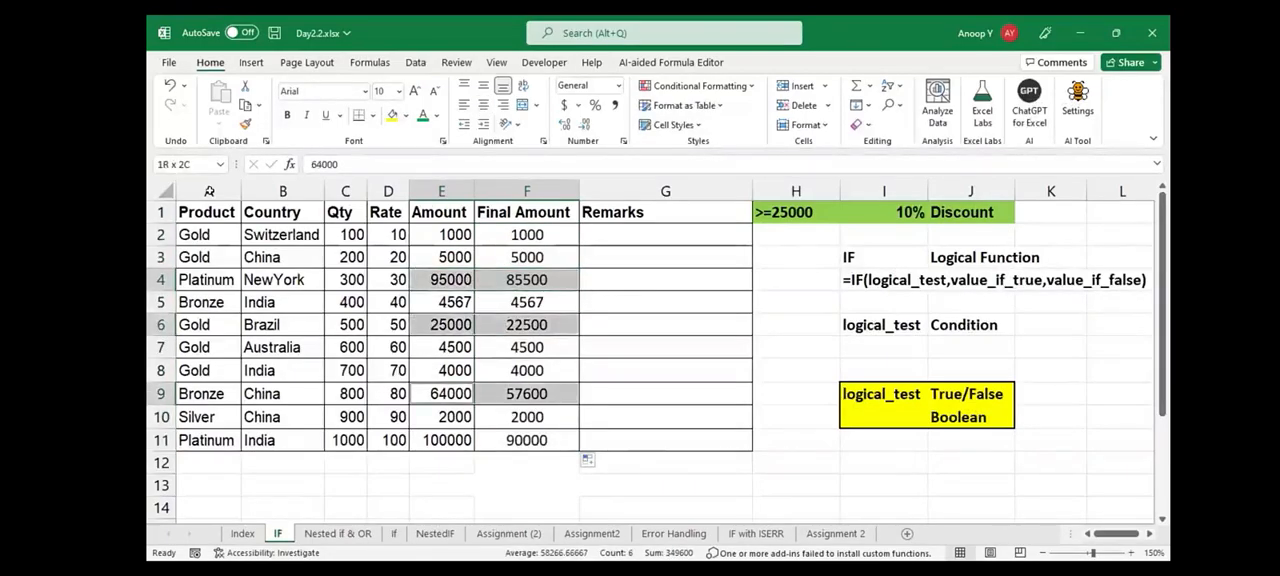
left_click_drag(441, 440, 527, 440)
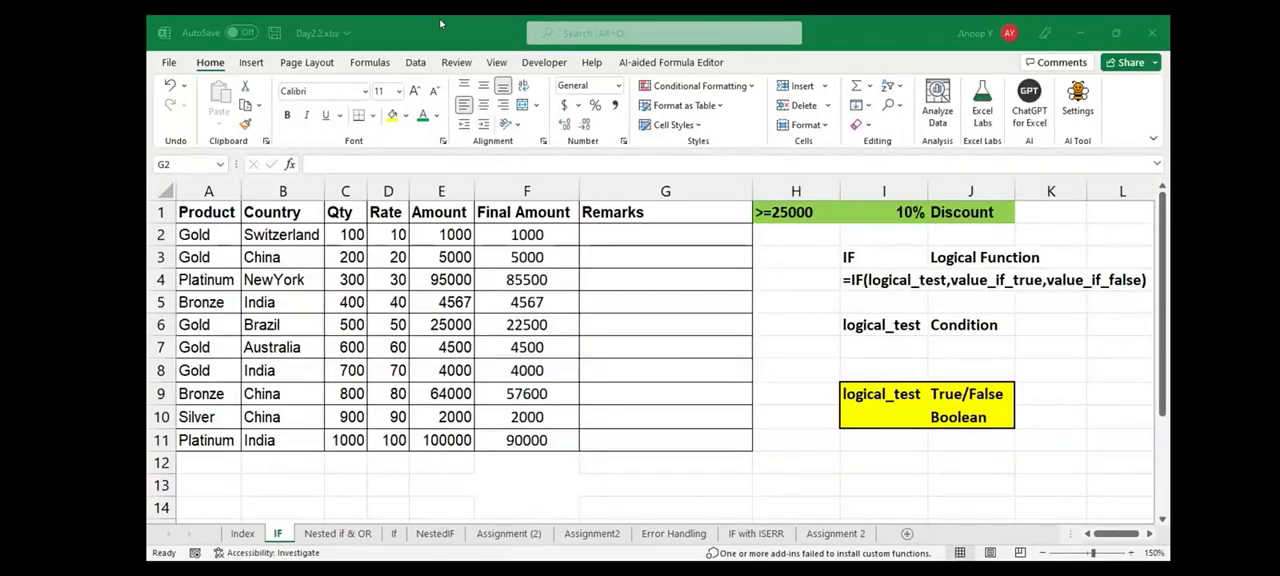
Start an IF formula in G2 under Remarks with the logical test E2>=25000
left_click(440, 23)
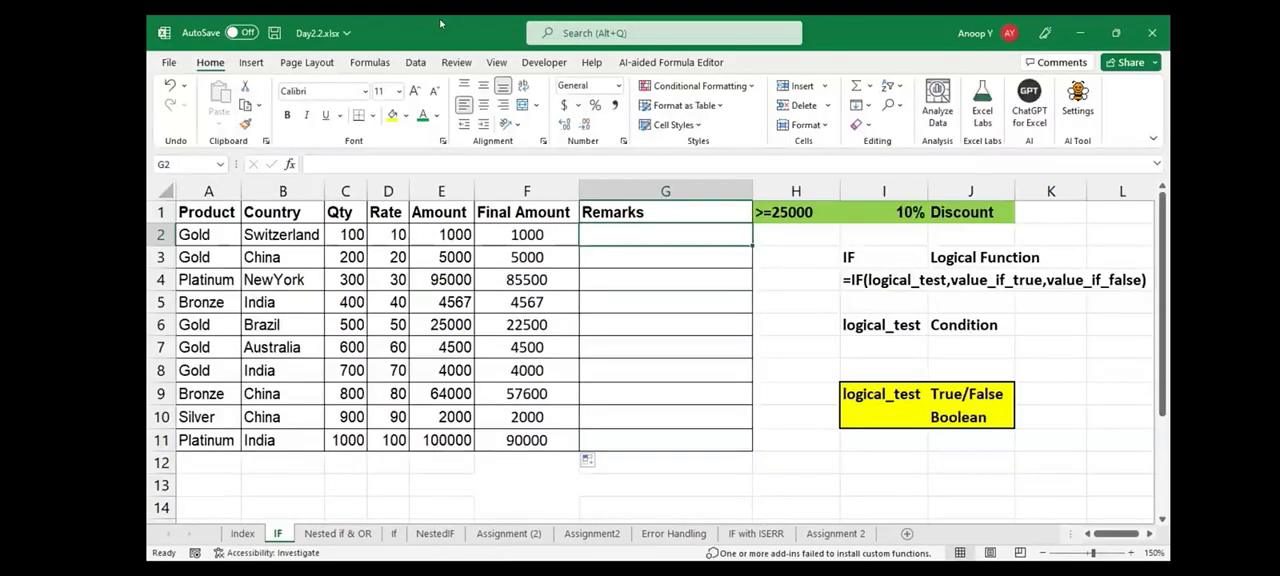
type("=")
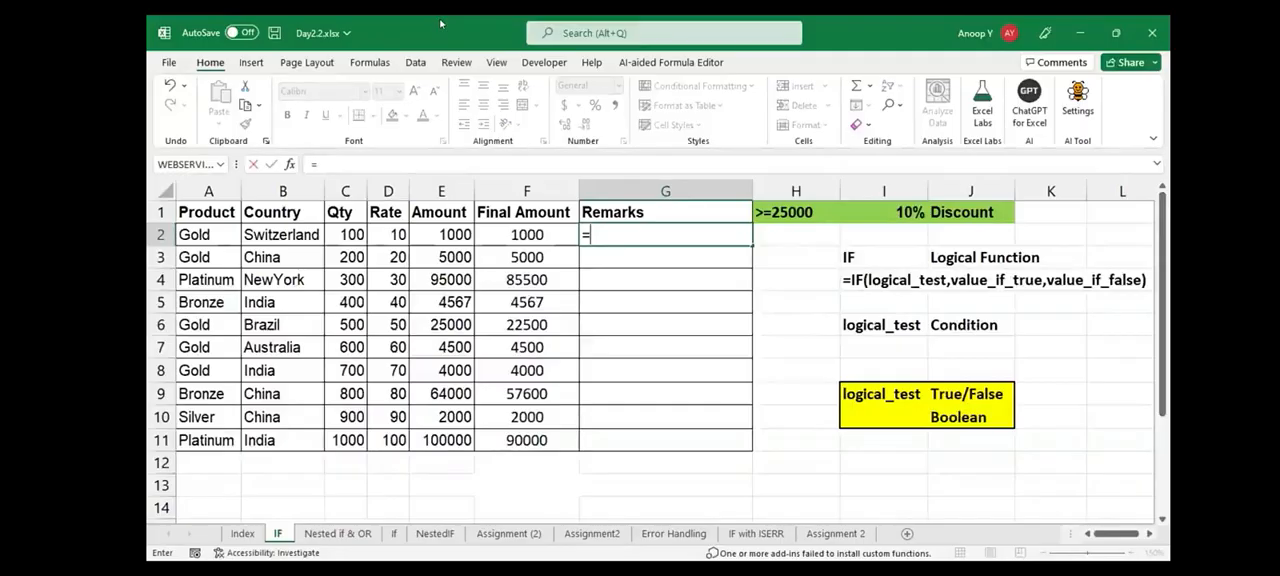
type("IF(E2>=25000")
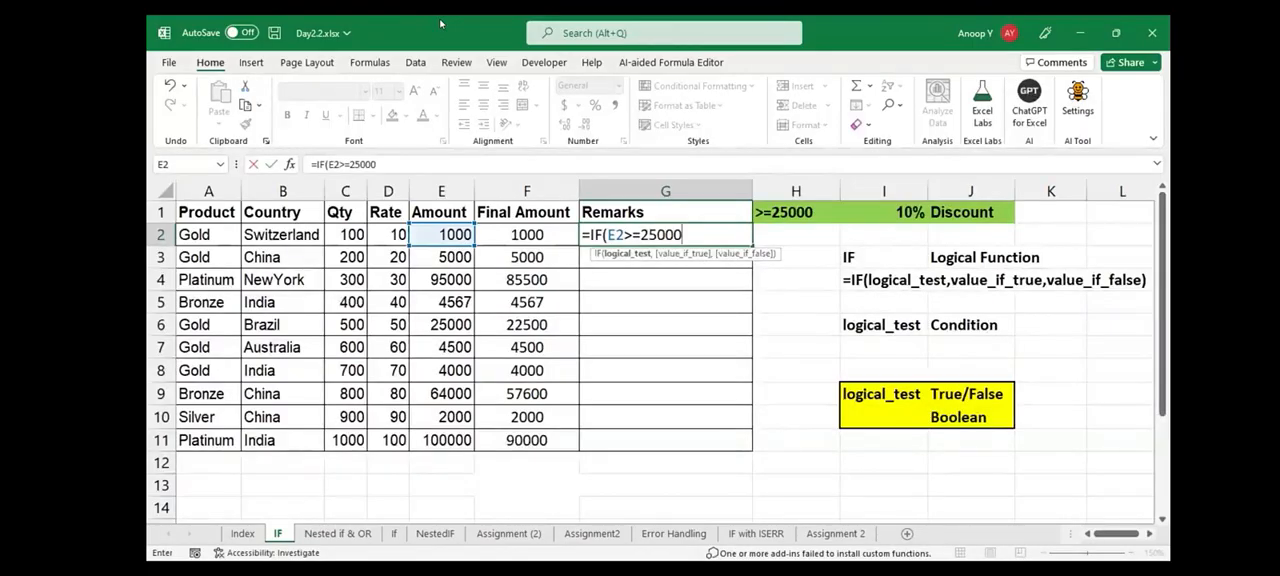
type(",\"Dicoun")
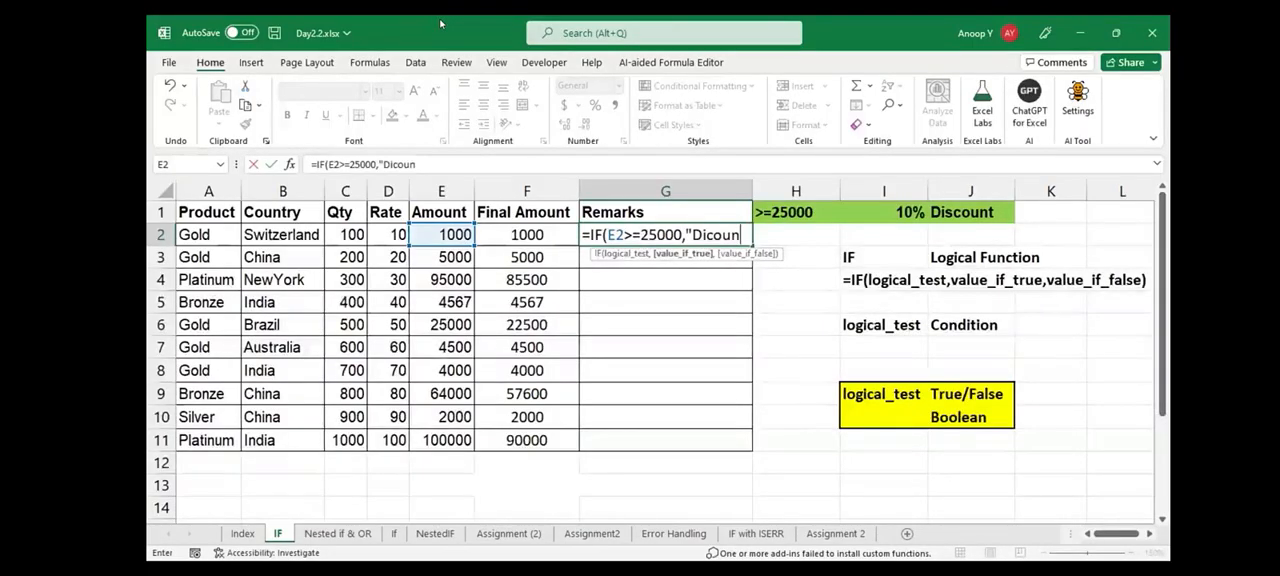
Add "Discount" as the value if true and "No Discount" as the value if false in the G2 formula
key("BackSpace")
key("BackSpace")
key("BackSpace")
key("BackSpace")
type("scount\",\"No Discount")
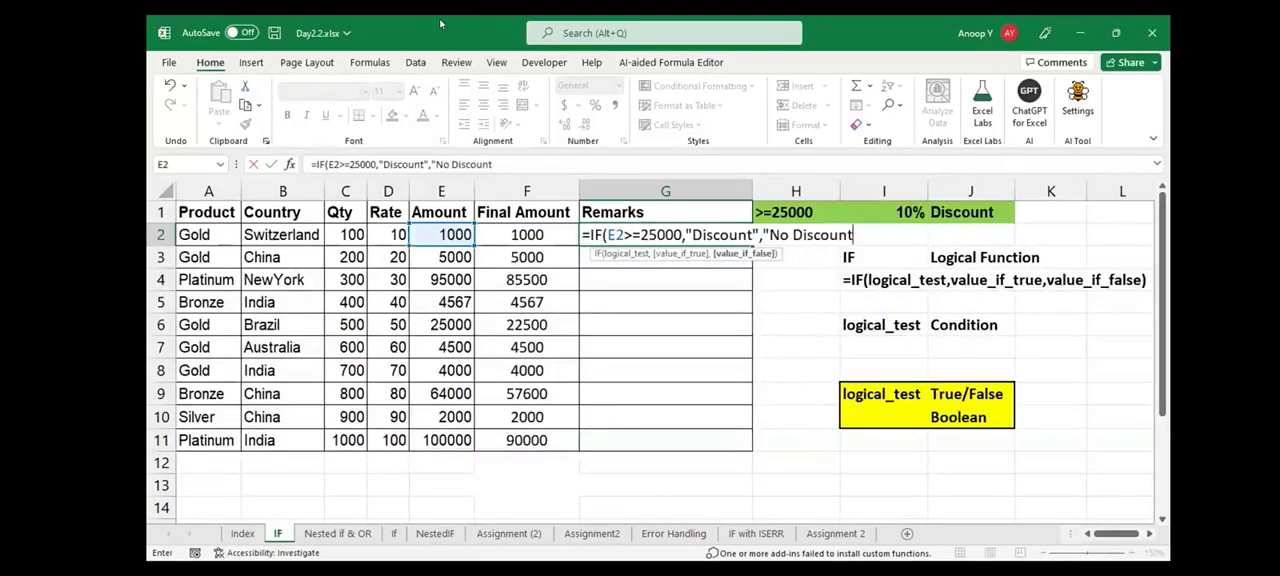
Commit the Remarks formula in G2 and fill it down the column to G11
key("Return")
key("Up")
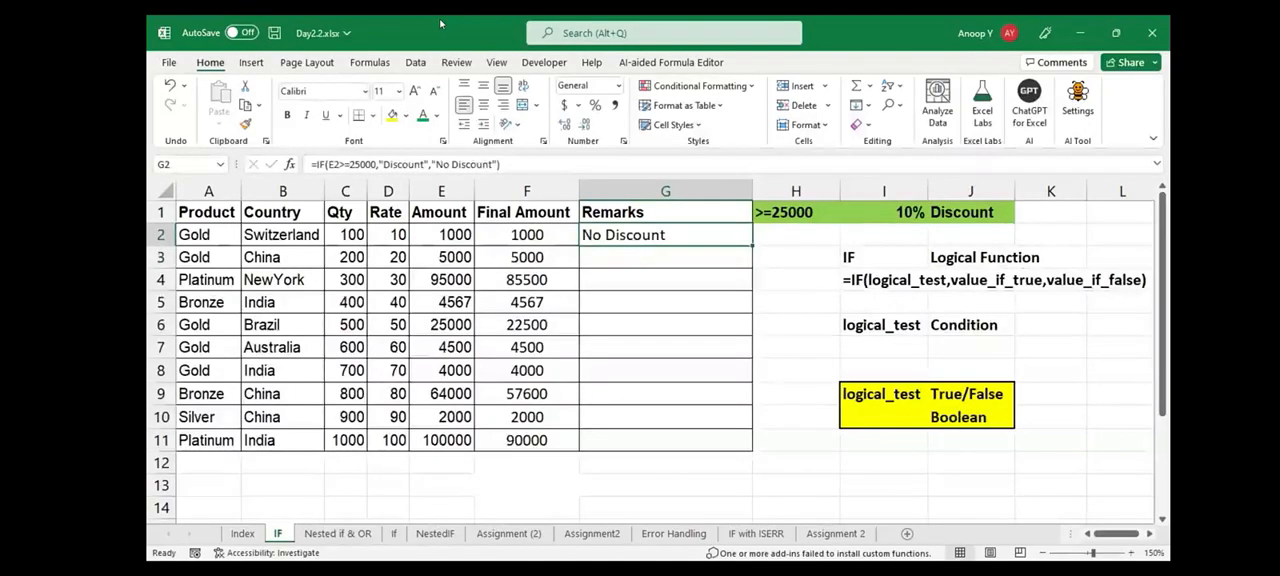
double_click(752, 246)
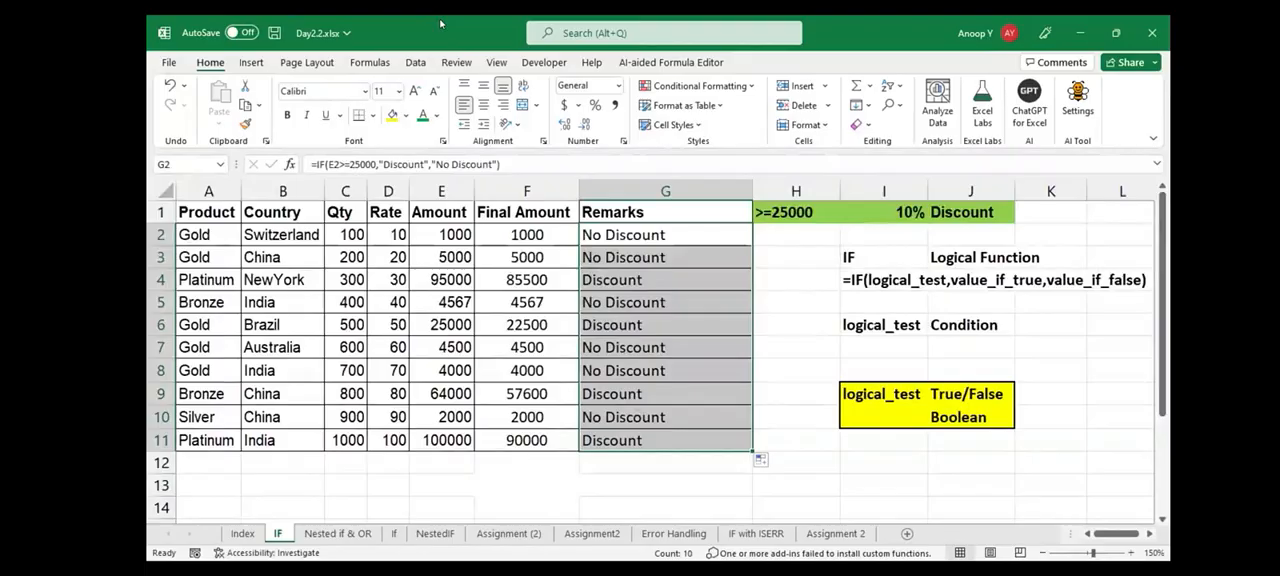
Record the Final Amount formula =IF(E2>=25000,E2-E2*10%,E2) as bold text in F13
key("Left")
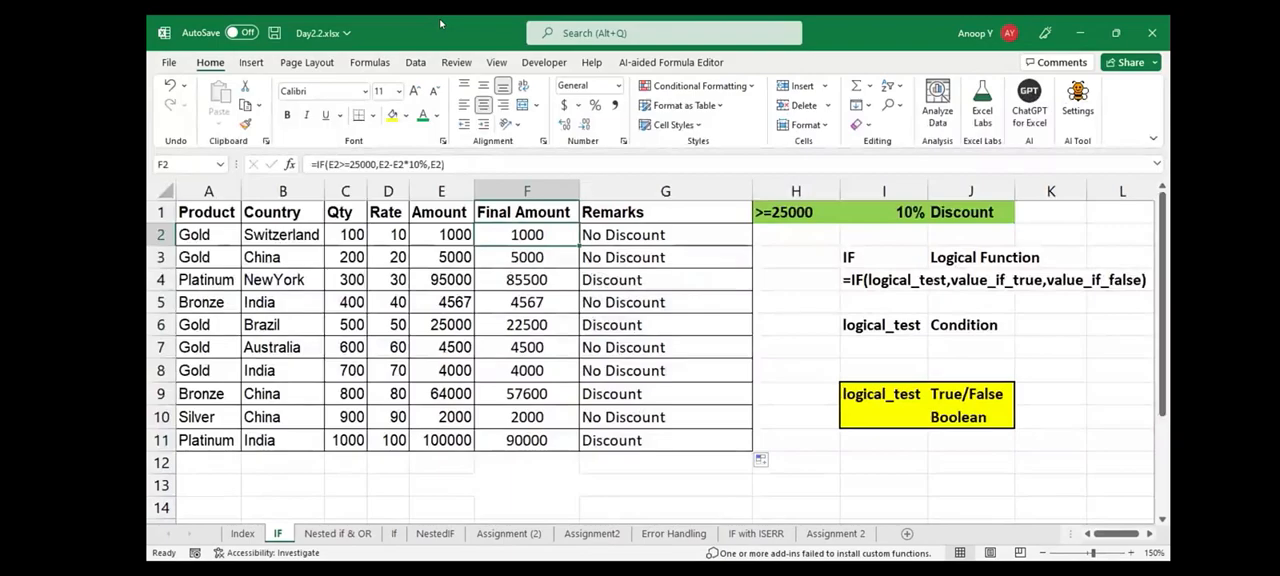
key("ctrl+Down")
key("Down")
key("Down")
type("'=IF(E2>=25000,E2-E2*10%,E2)")
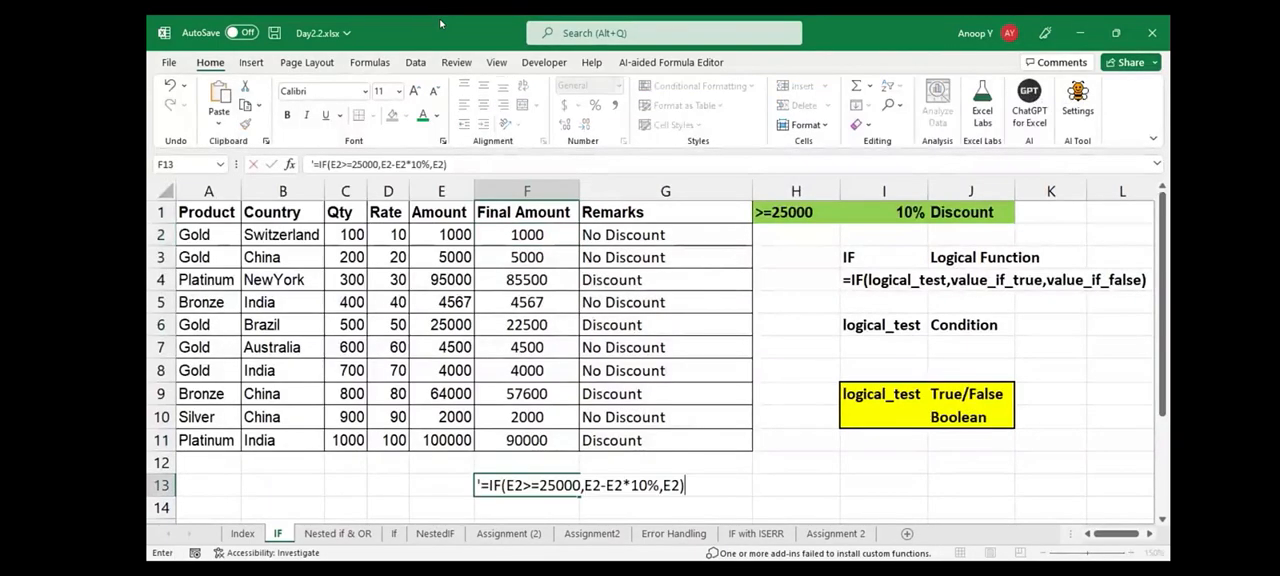
key("ctrl+Return")
key("ctrl+b")
Record the Remarks formula =IF(E2>=25000,"Discount","No Discount") as bold text in F14
key("ctrl+Up")
key("ctrl+Up")
key("Down")
key("Right")
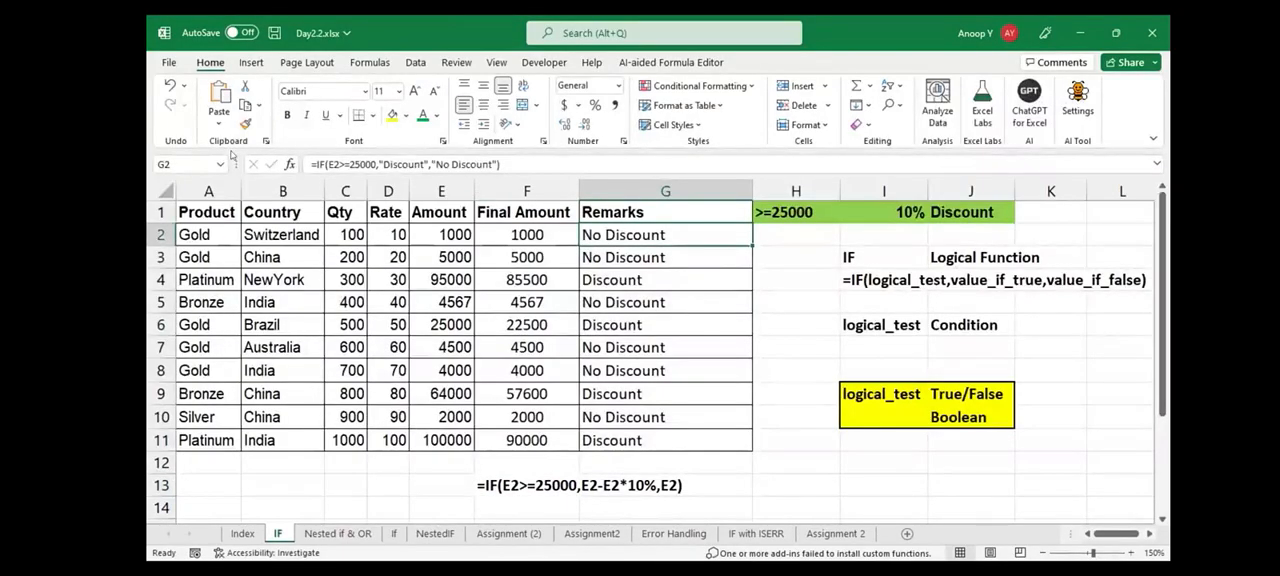
key("Left")
key("ctrl+Down")
key("ctrl+Down")
key("Down")
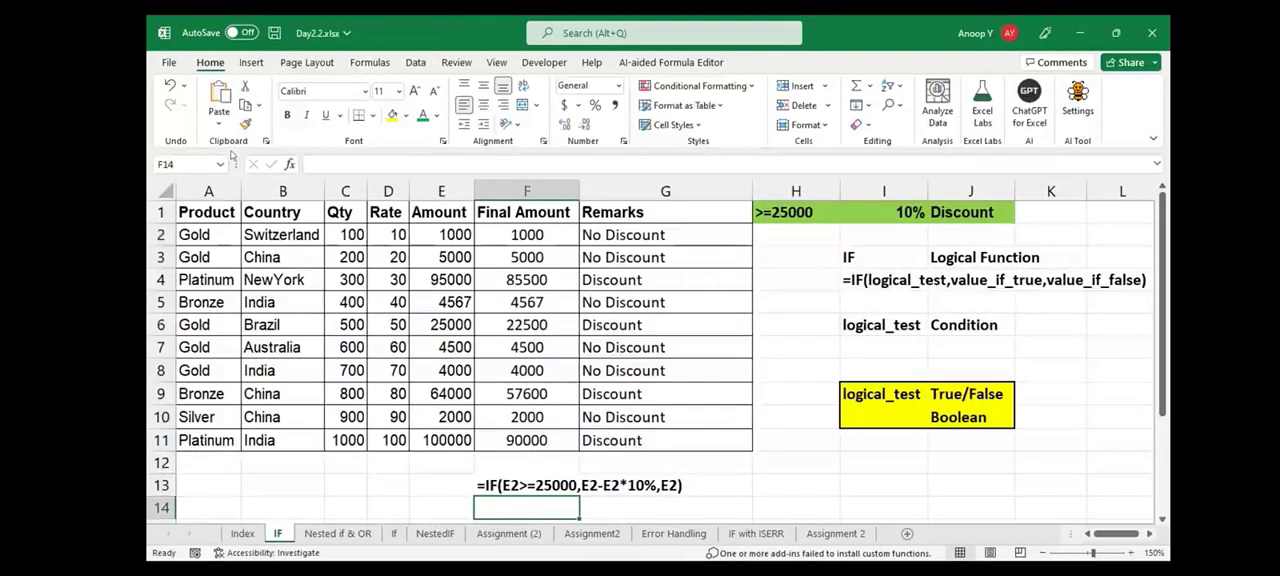
type("'=IF(E2>=25000,\"Discount\",\"No Discount\")")
key("Return")
key("Up")
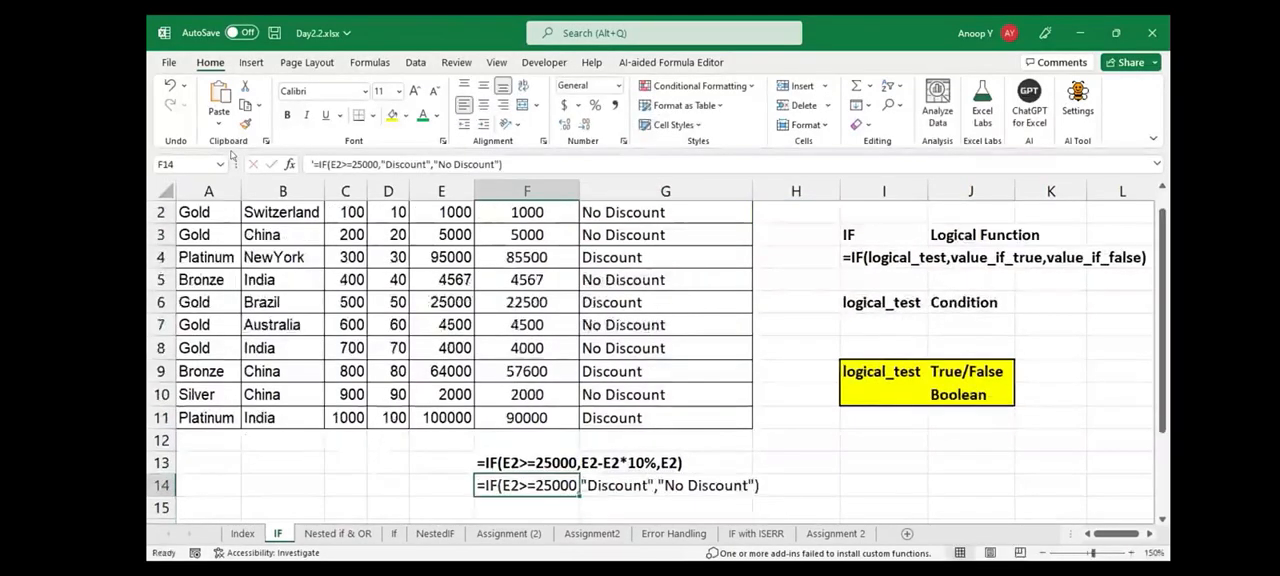
Return to F2 on the IF sheet and switch to the Nested if & OR sheet
key("Up")
key("Up")
key("Up")
key("Up")
key("Up")
key("Up")
key("Up")
key("Up")
key("Up")
key("Up")
key("Up")
key("Up")
key("Up")
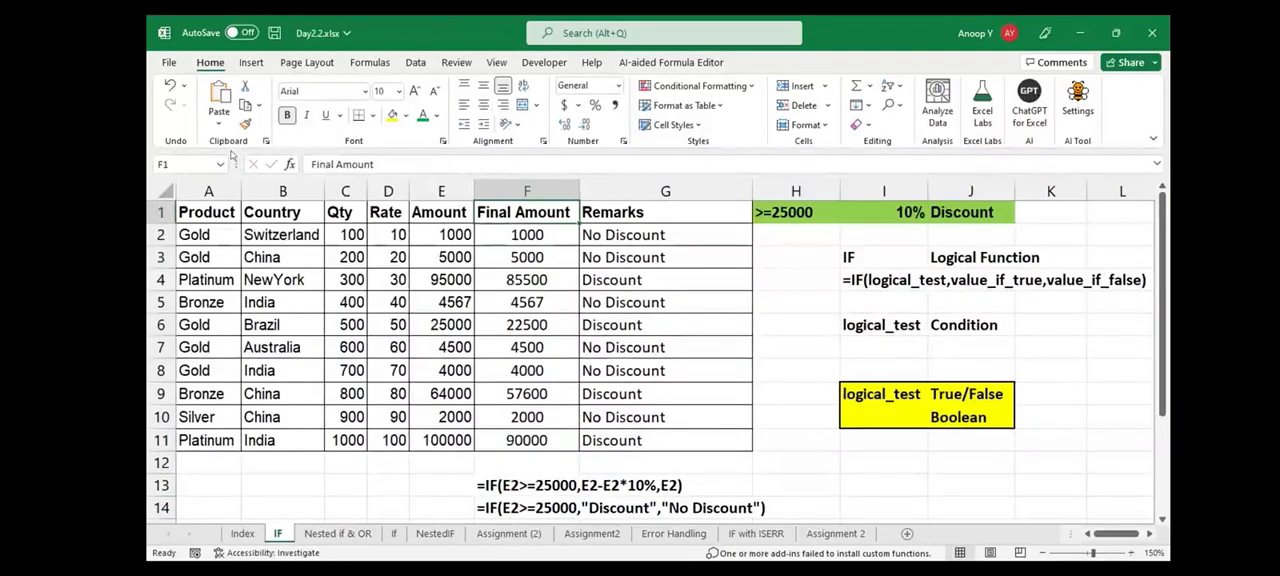
key("Down")
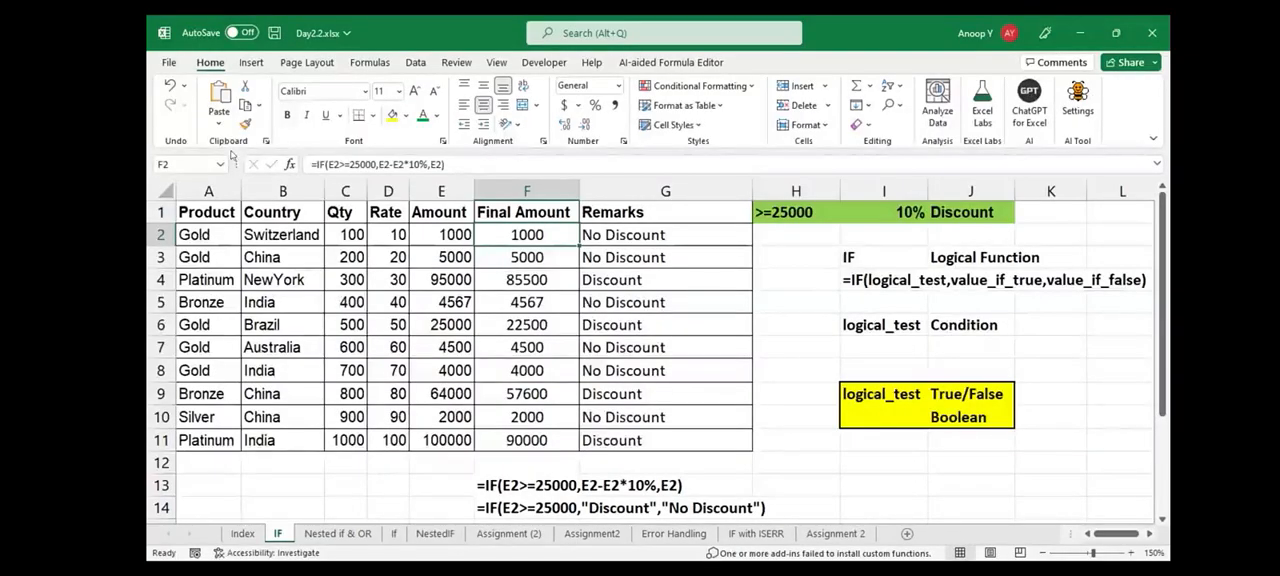
key("ctrl+Page_Down")
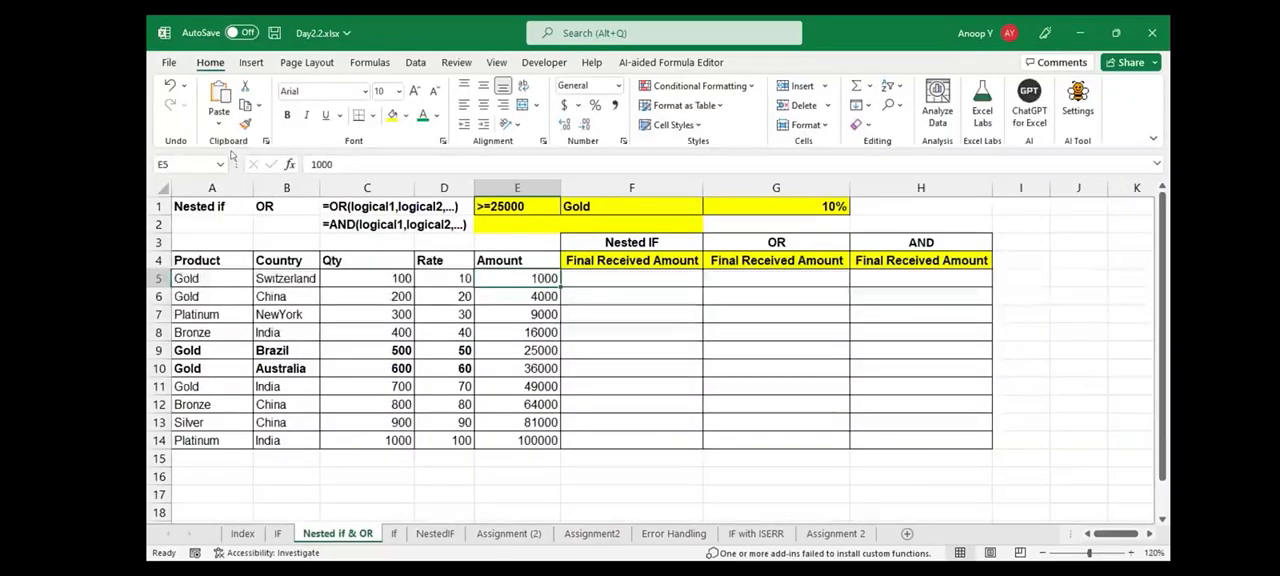
key("Right")
key("Up")
key("Up")
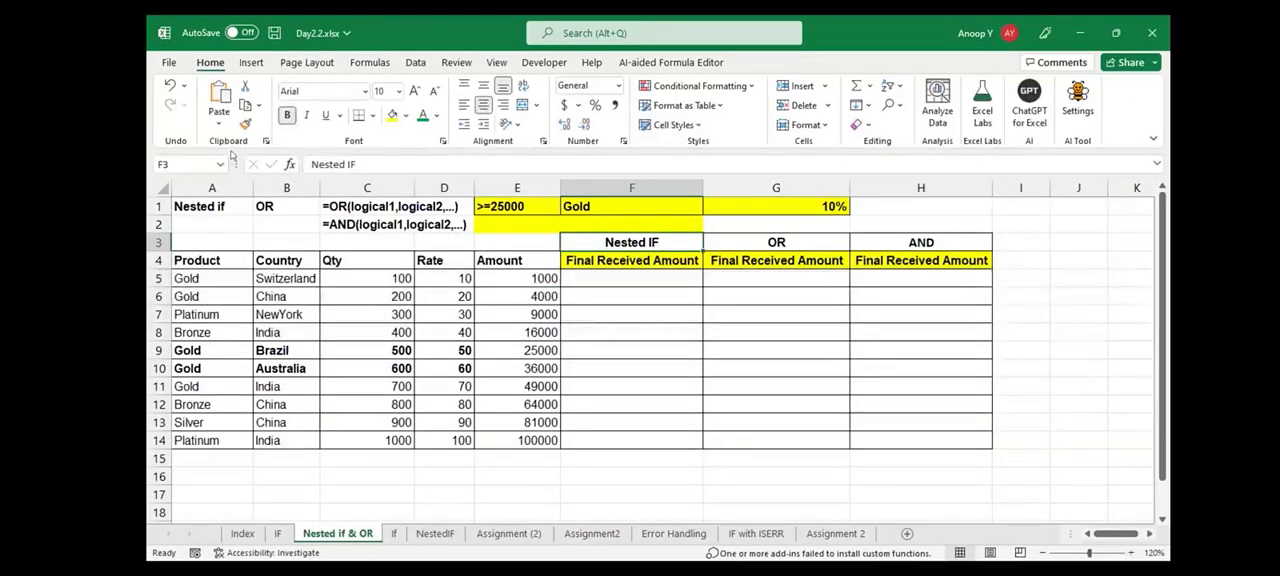
key("Down")
key("Down")
type("=")
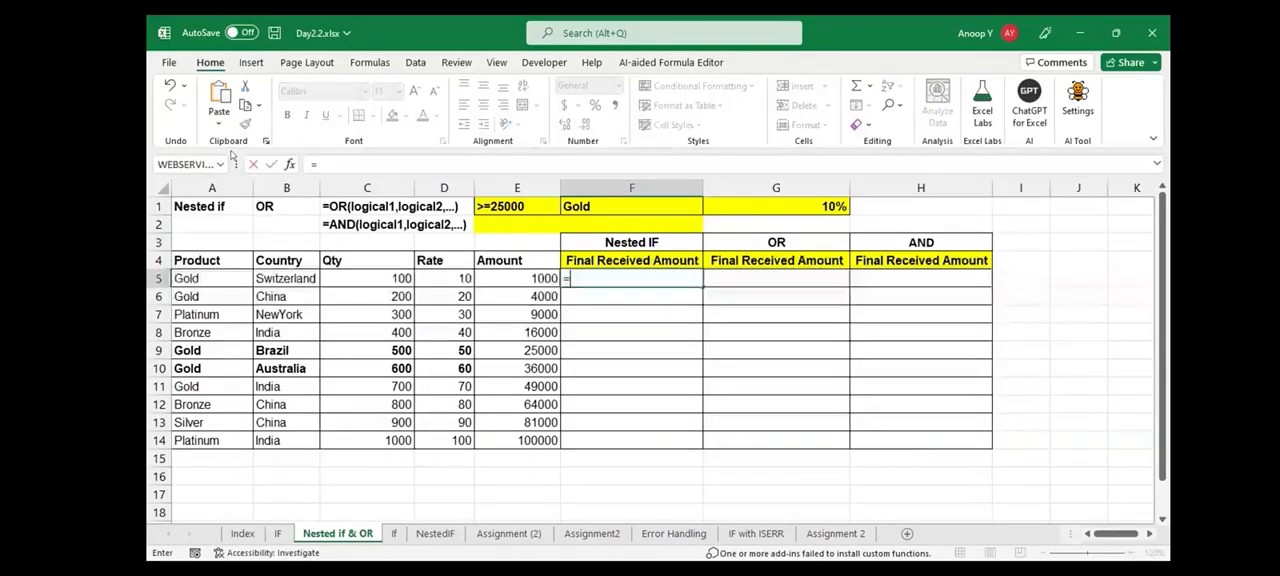
type("neste")
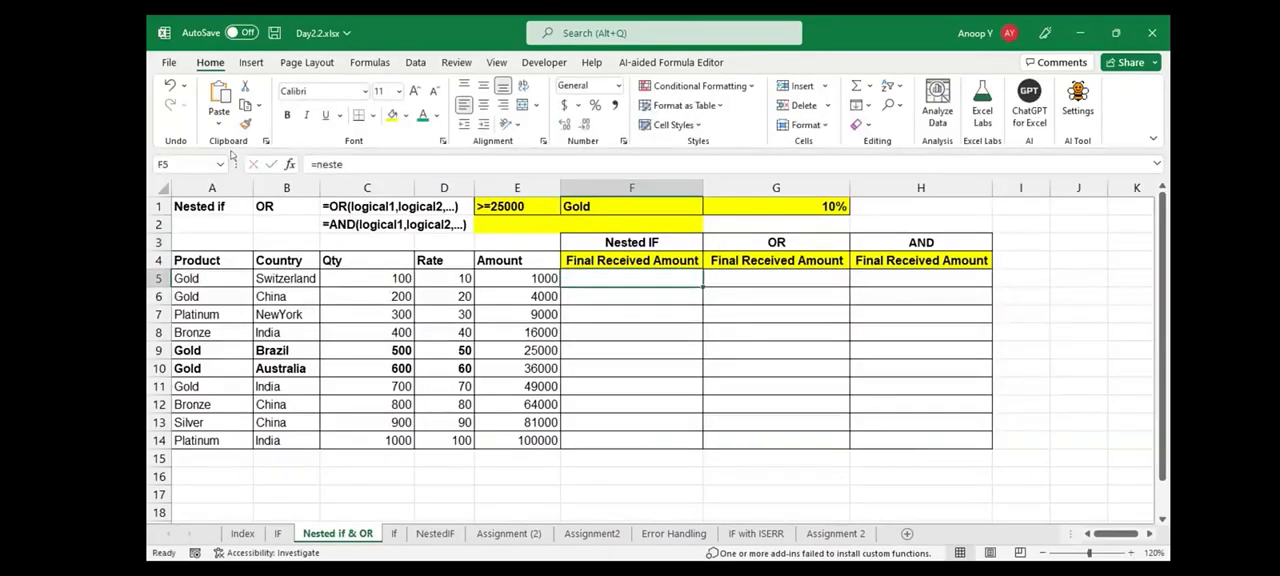
Examine the Nested IF heading in F3, highlighting the words Nested and IF separately and leaving the text as it is
key("Up")
key("Up")
key("F2")
key("Left")
key("Left")
key("Left")
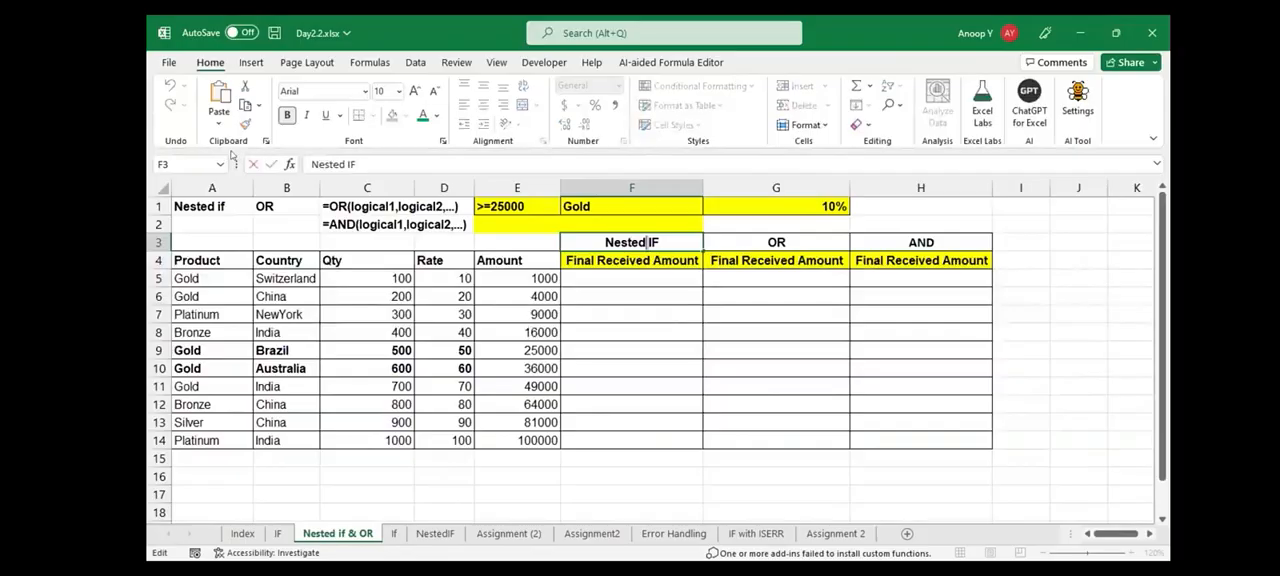
double_click(640, 242)
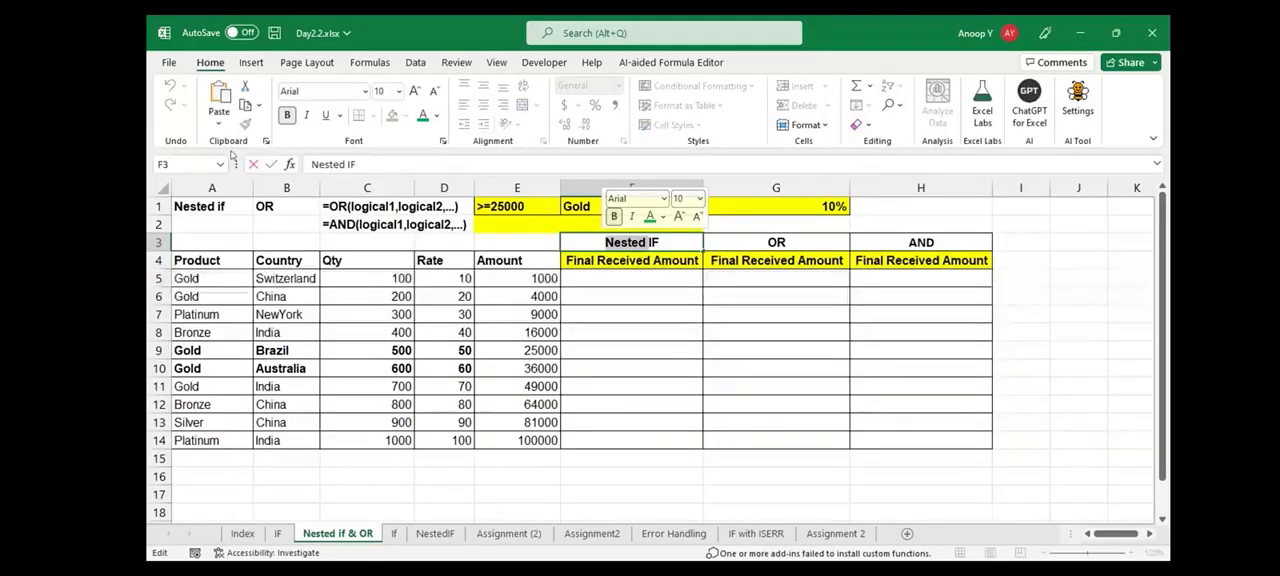
left_click(640, 242)
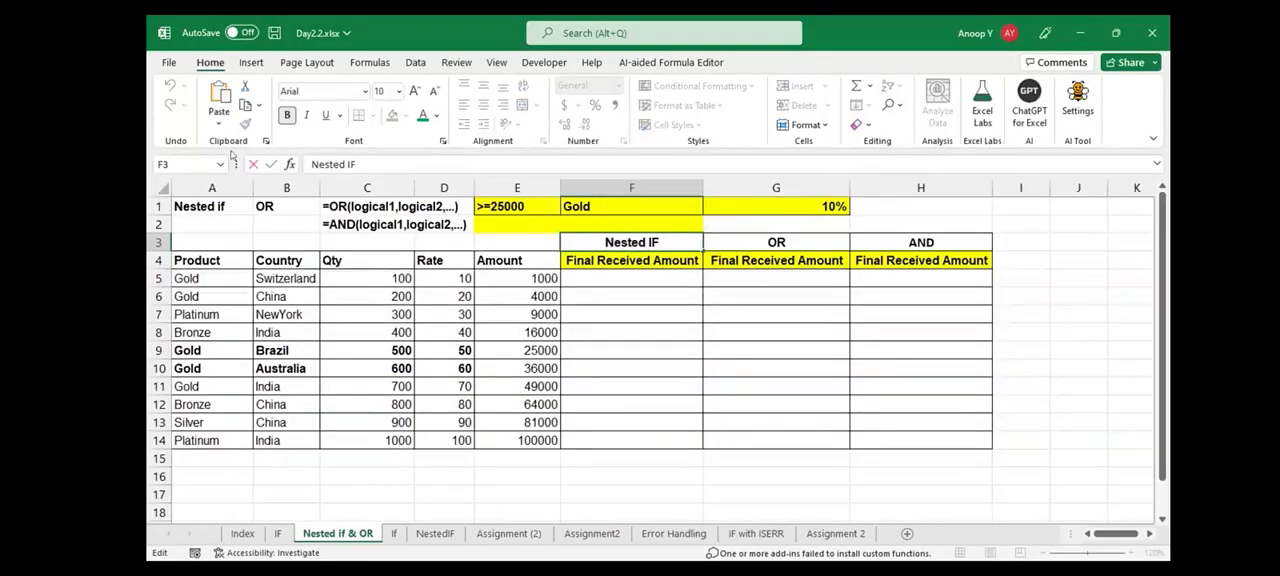
left_click_drag(646, 242, 604, 242)
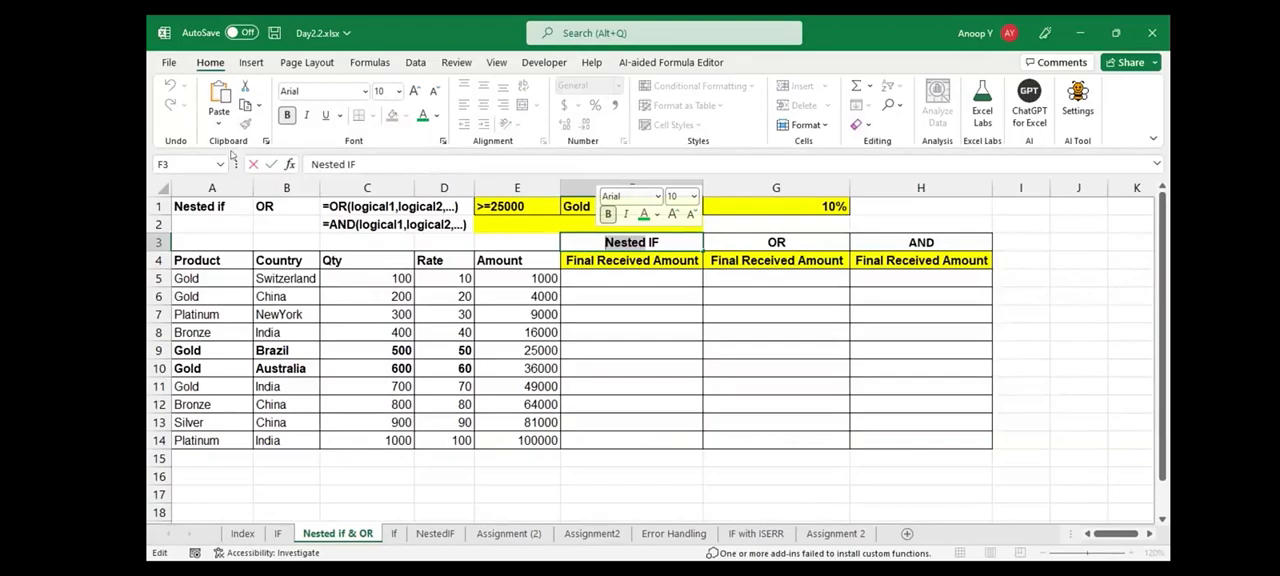
left_click_drag(648, 243, 660, 243)
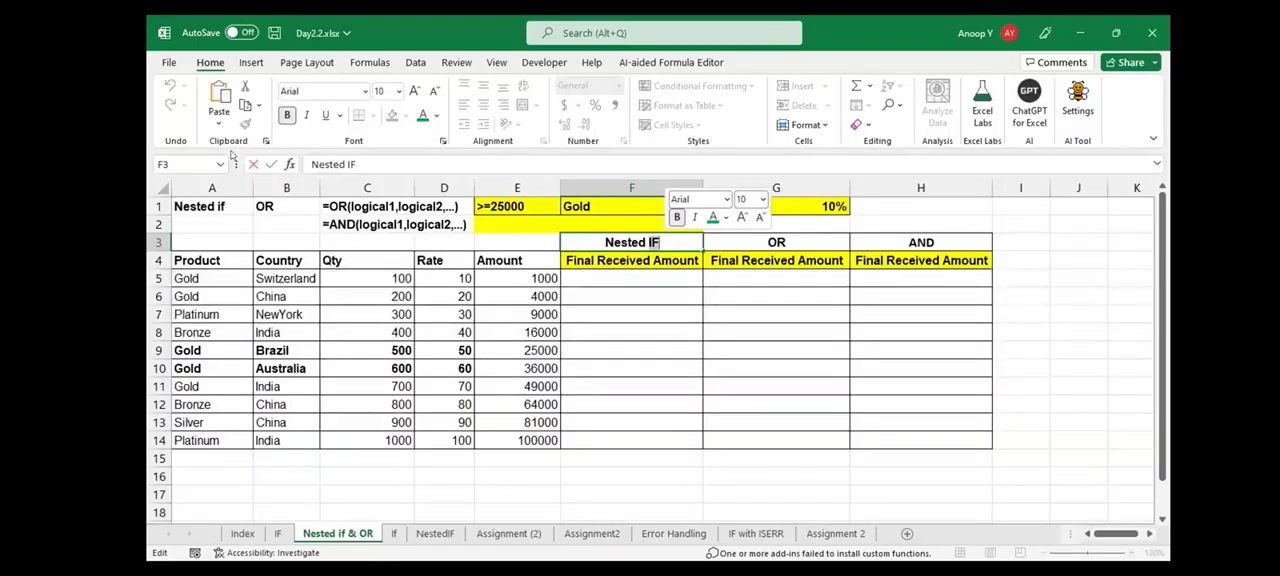
key("Escape")
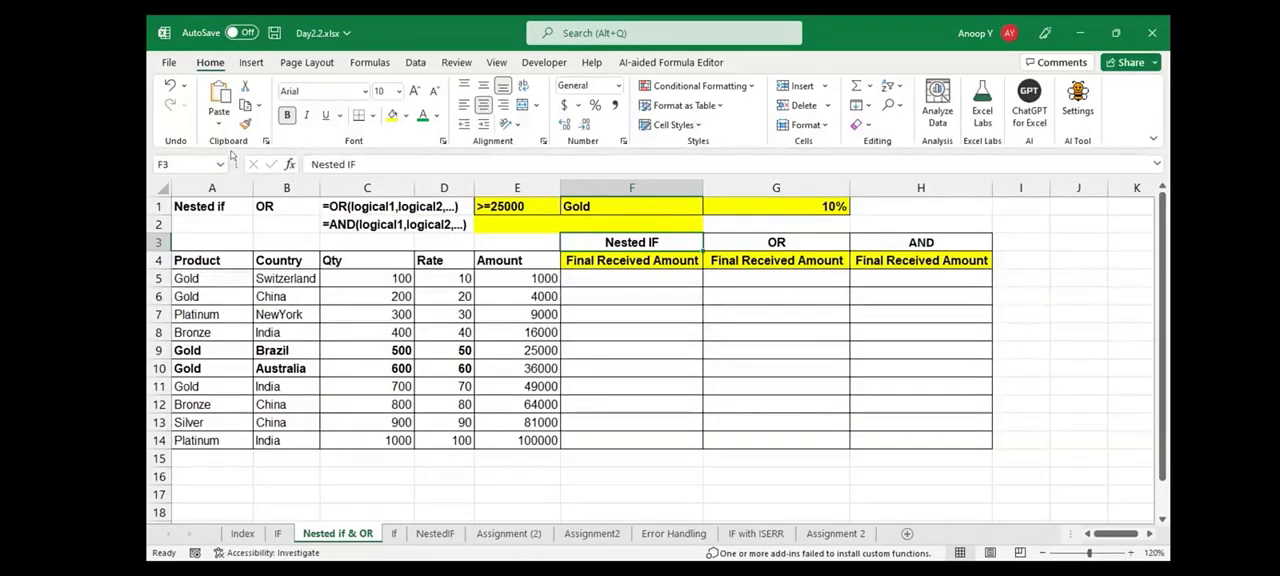
Review the discount criteria in row 1: the amount condition in E1, the product in F1 and the discount rate in G1
key("Up")
key("Up")
key("Left")
key("shift+Right")
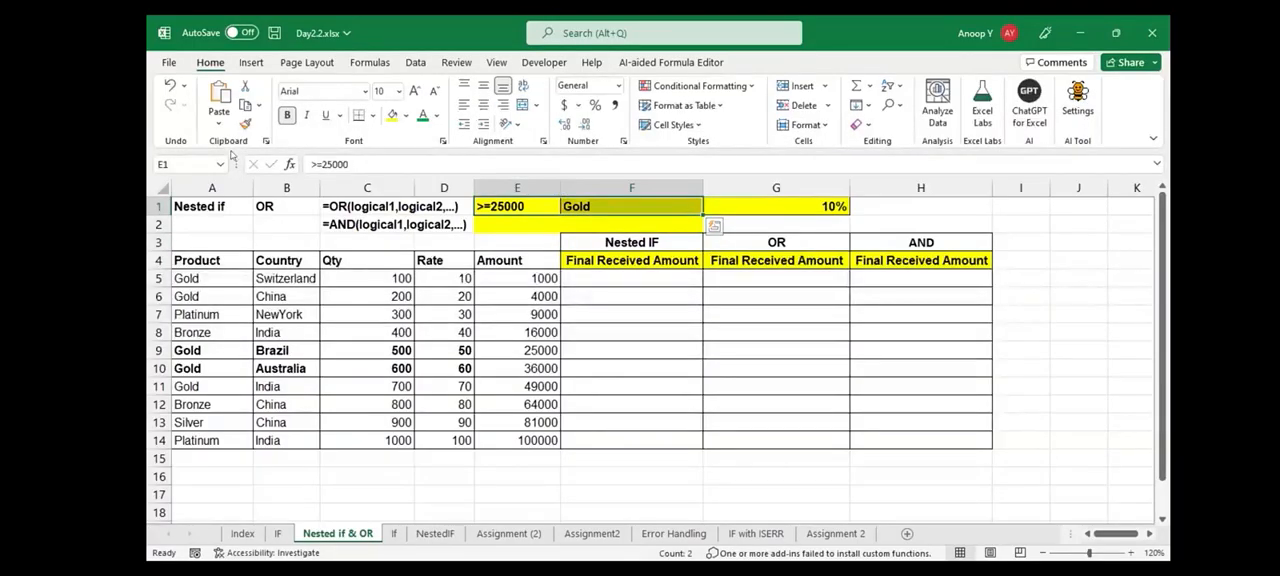
key("shift+Left")
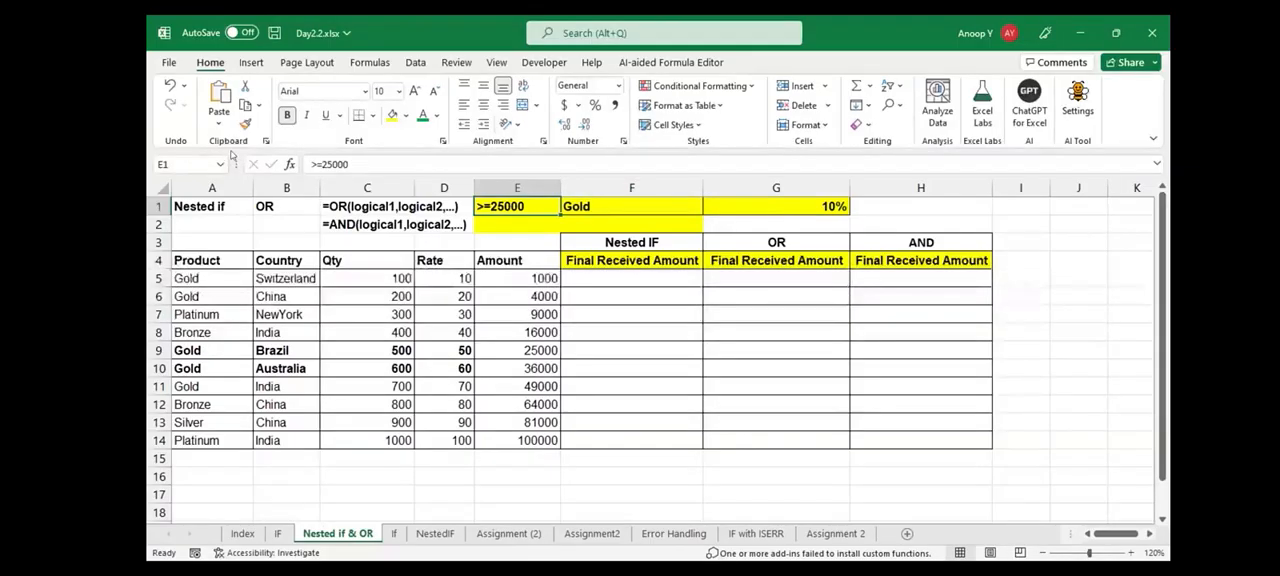
key("Right")
key("Right")
key("ctrl+space")
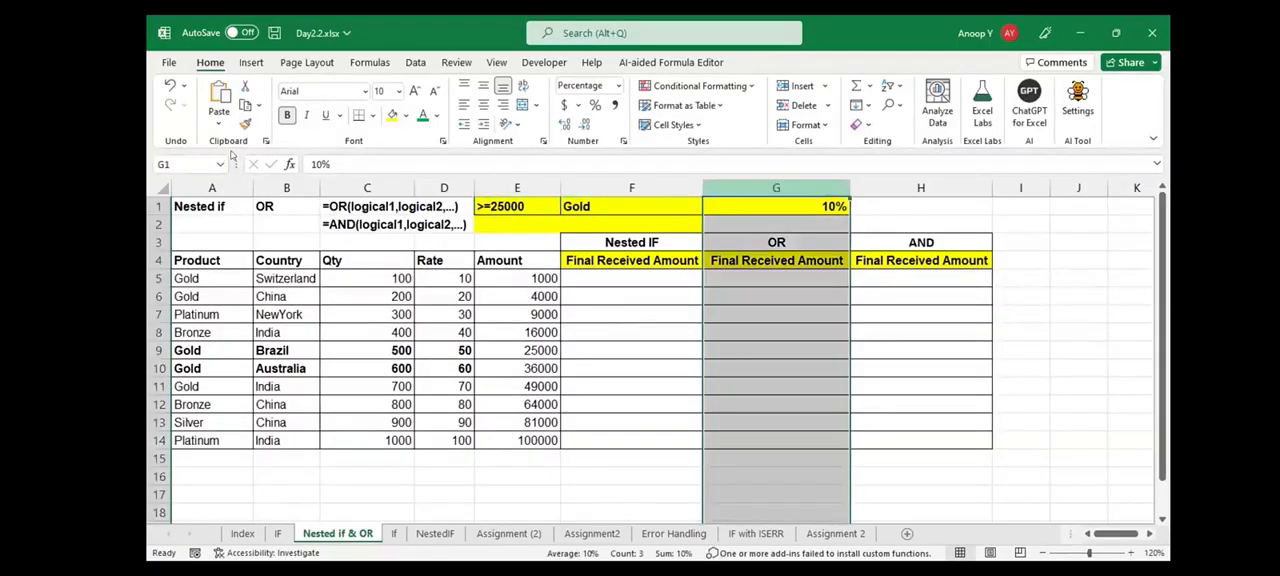
key("Up")
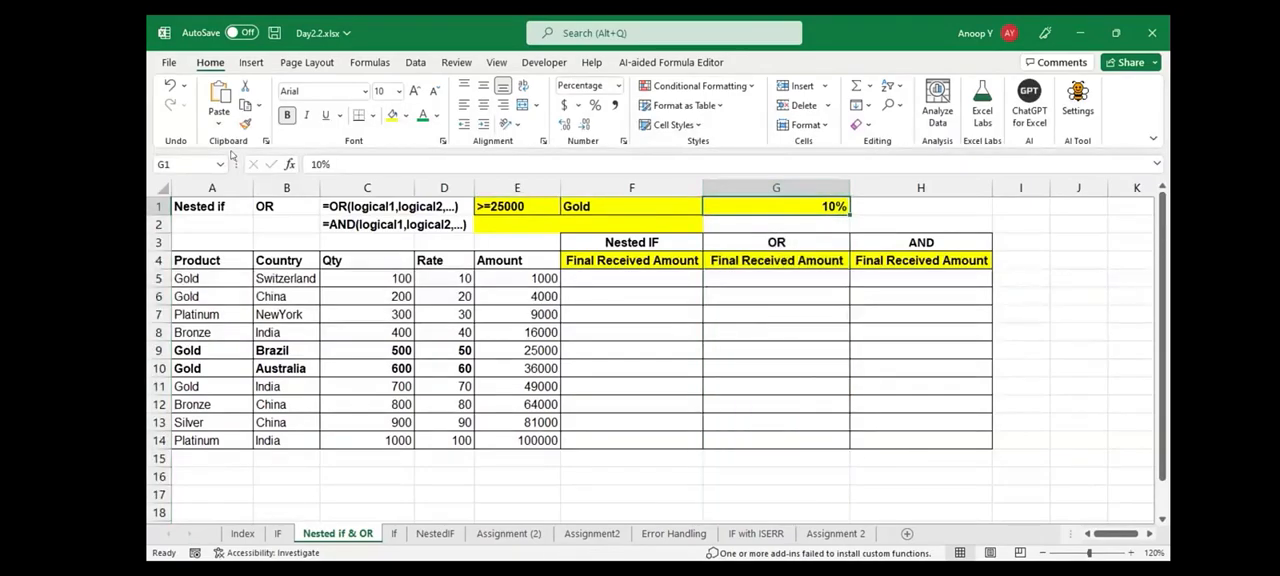
Highlight the product data table A4:E14 for review, and select F6 in the Nested IF column
left_click(212, 260)
key("ctrl+shift+Down")
key("ctrl+shift+Right")
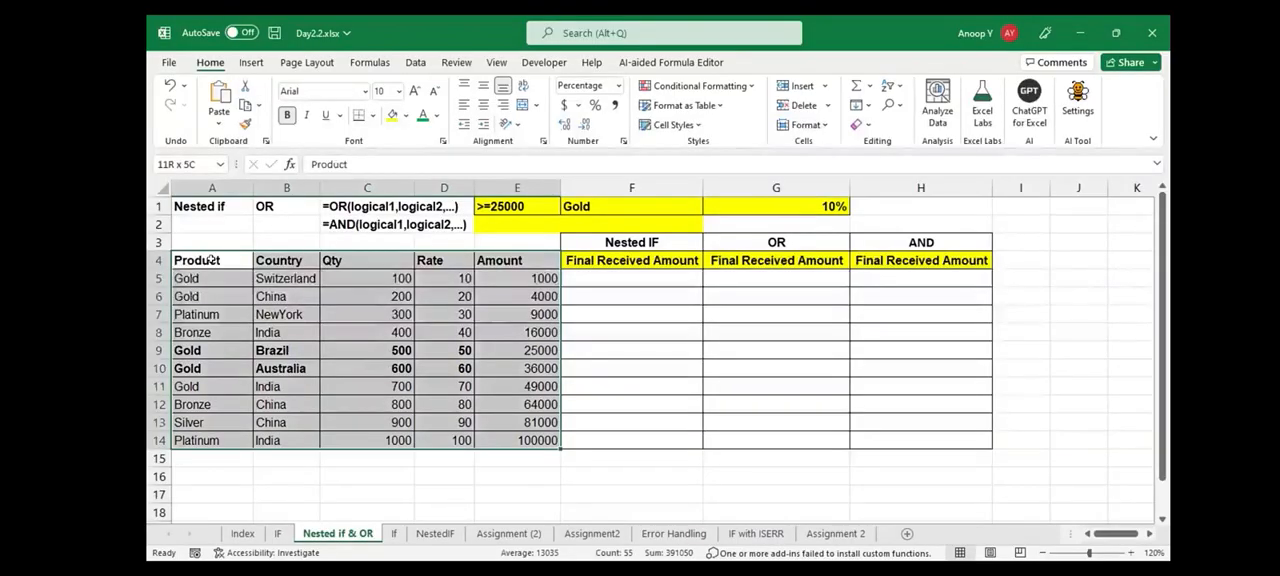
left_click(212, 260)
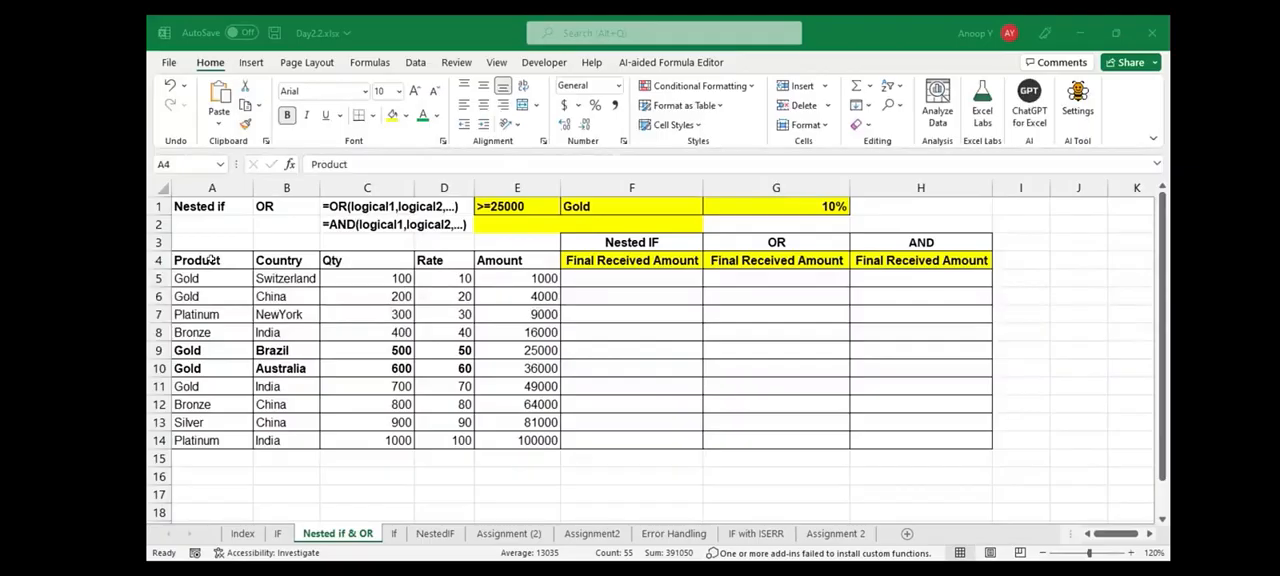
left_click(632, 297)
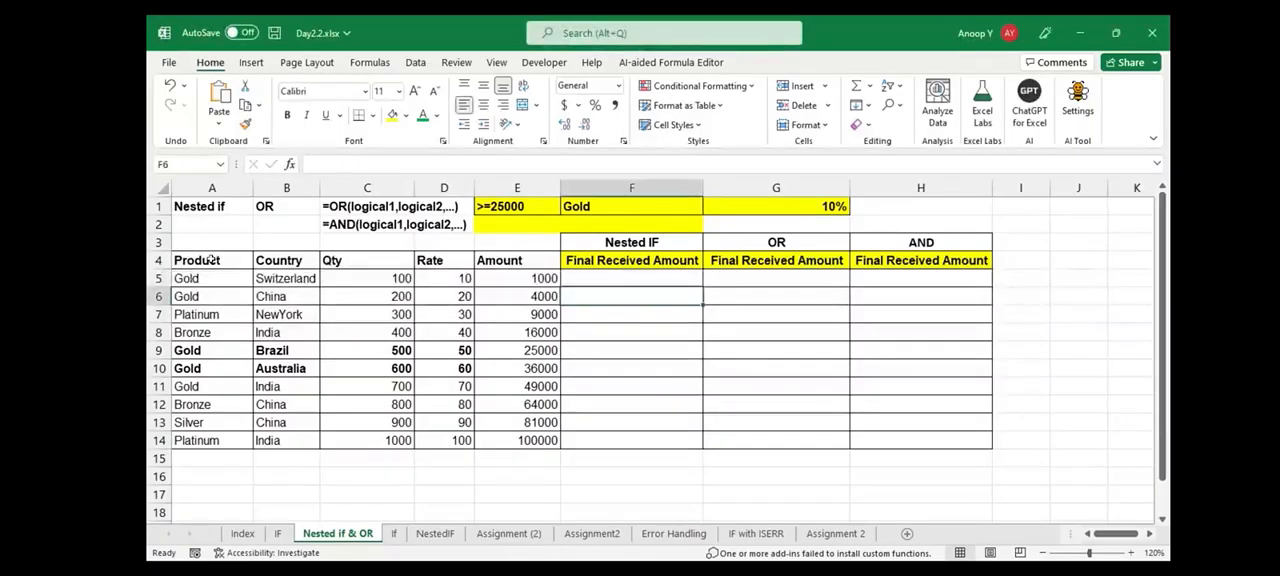
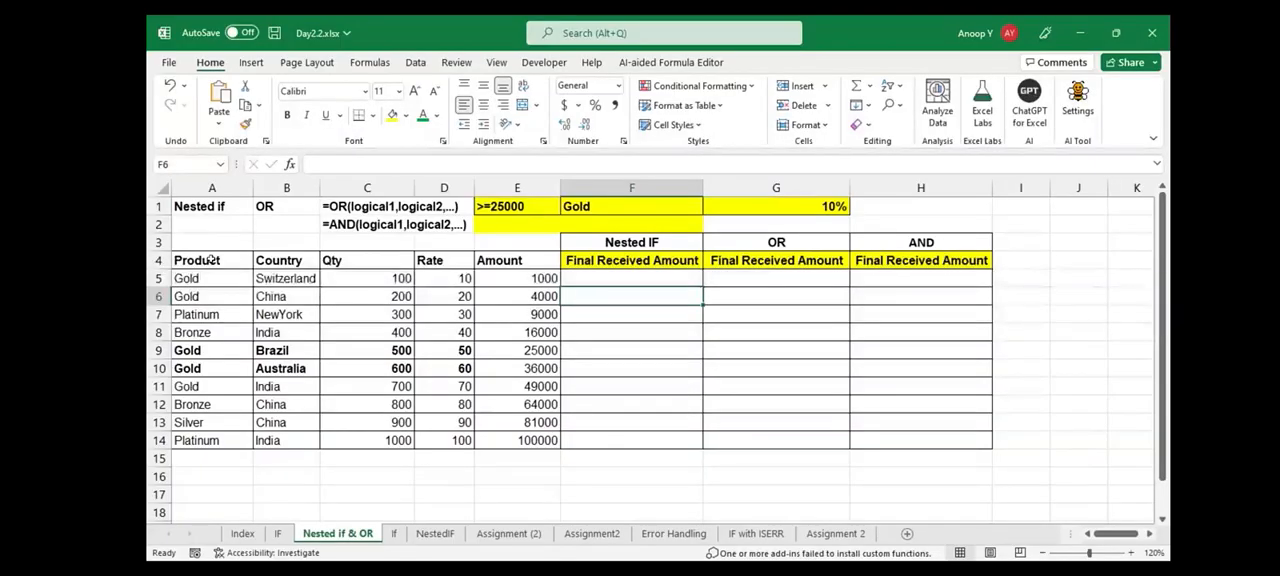
Start an IF formula in F5 that tests E5>=25000 and returns E5-E5*10% when true
key("Up")
type("=")
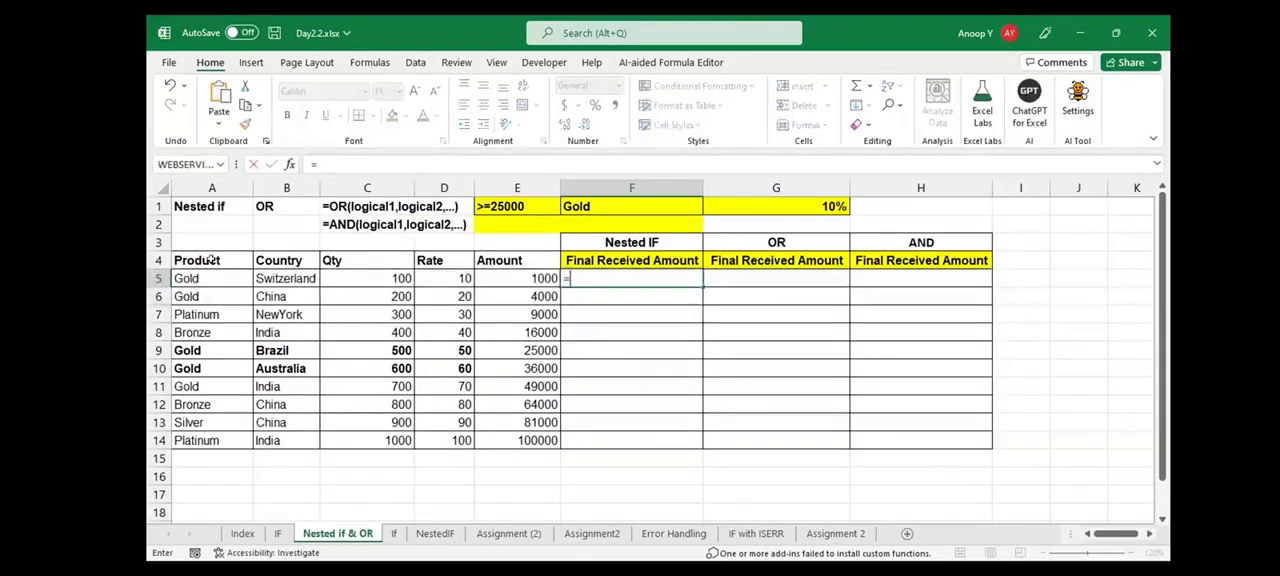
type("IF(")
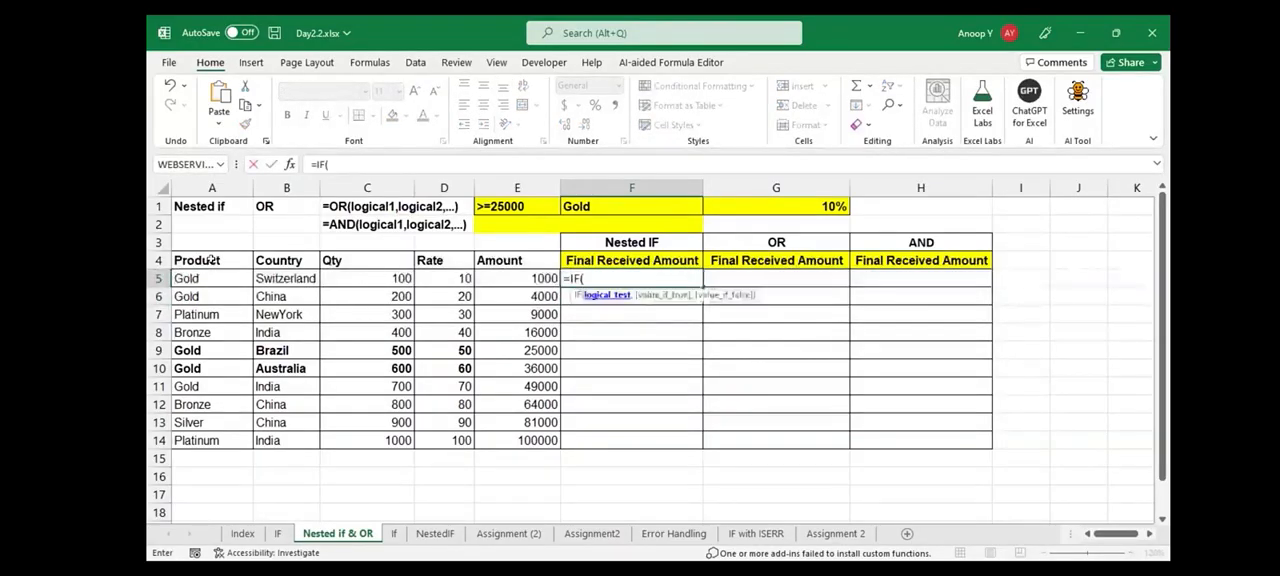
key("Left")
type(">=2500")
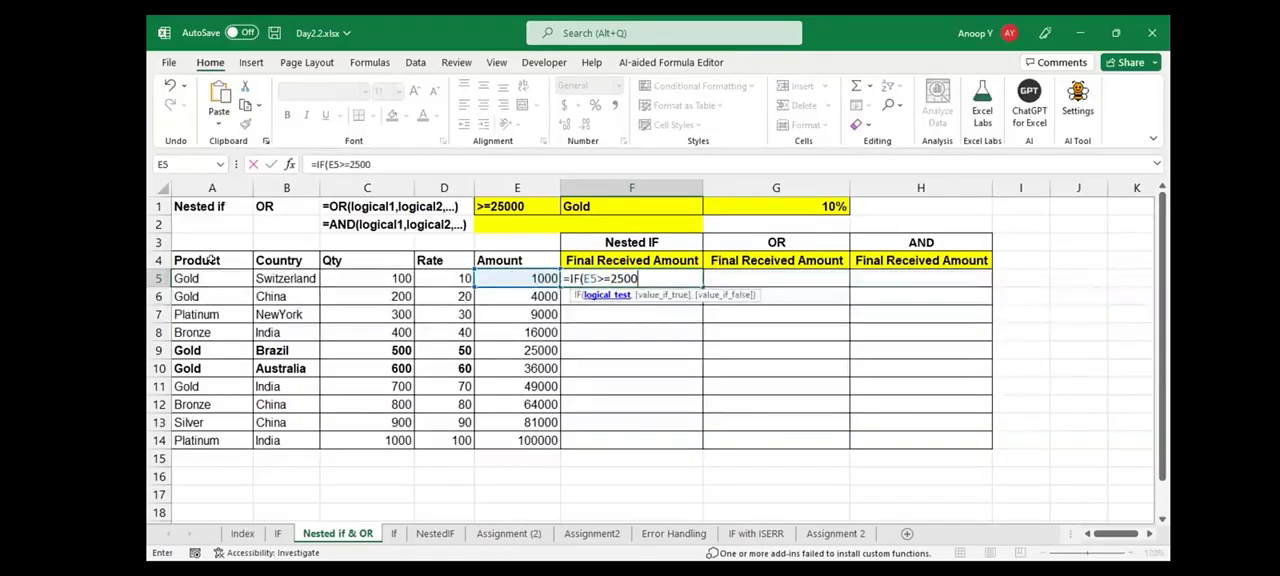
type("0,")
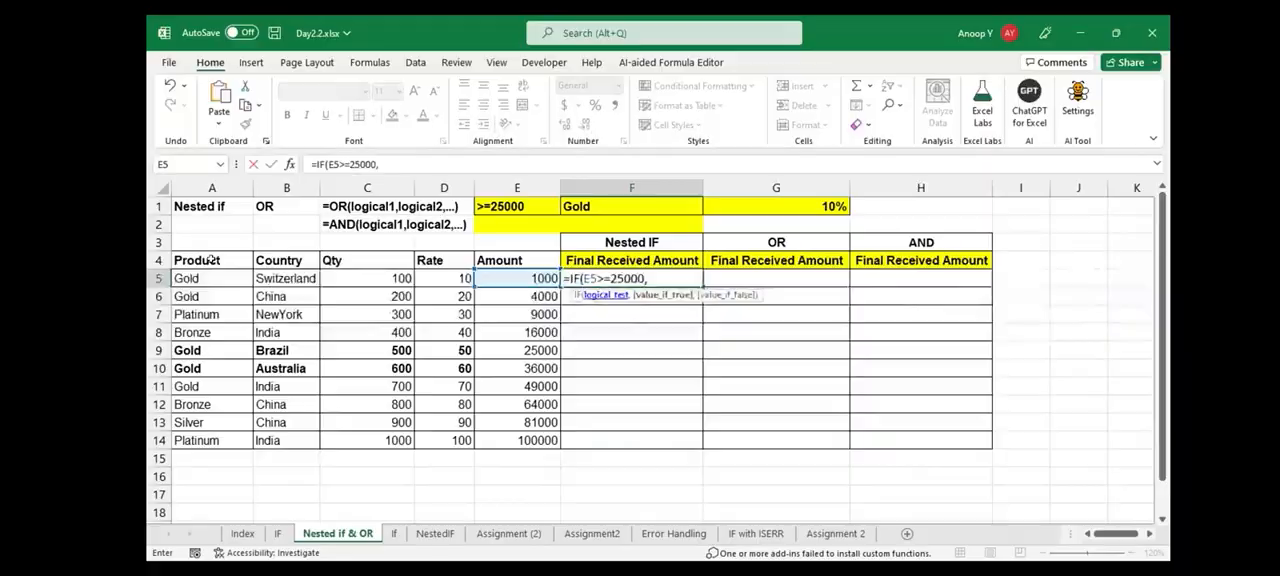
type("E5-E5")
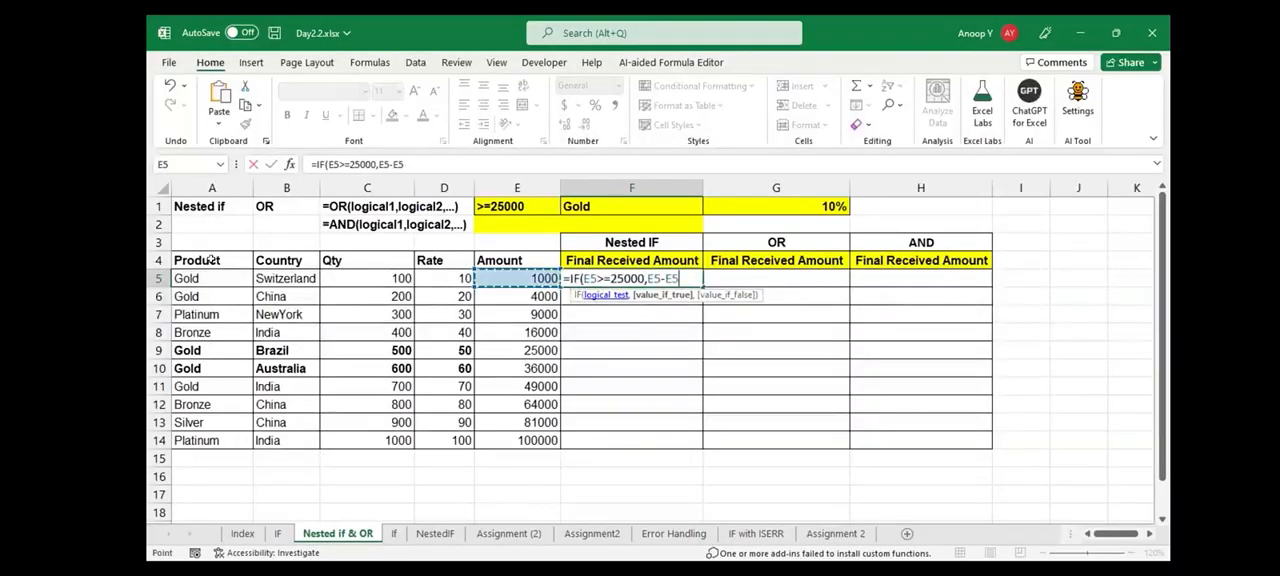
type("*10%")
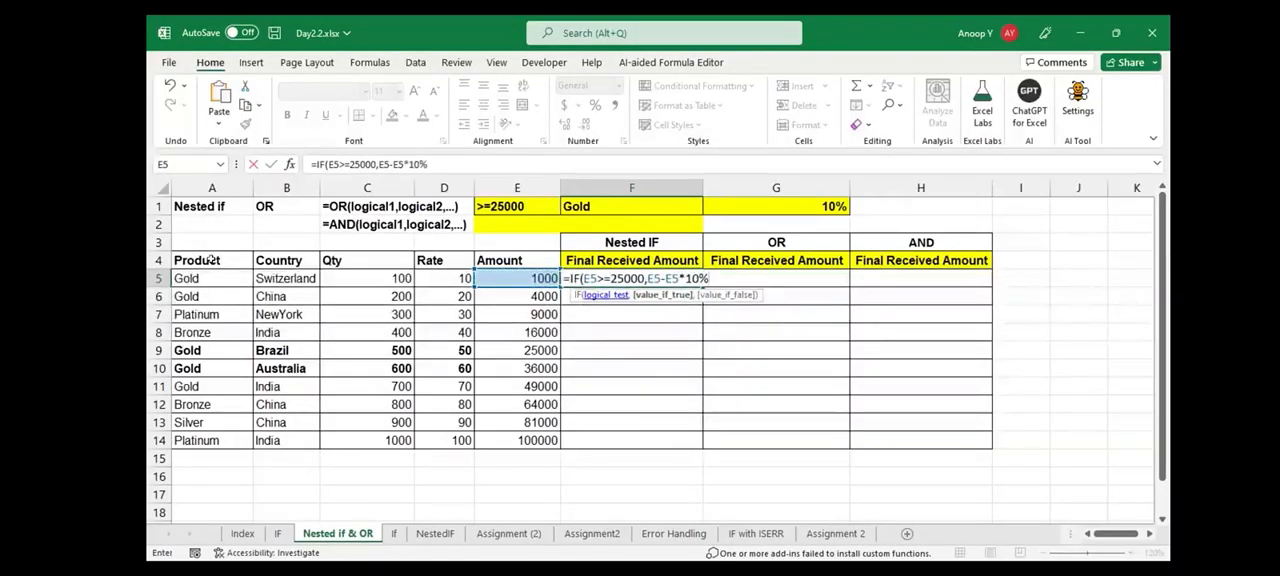
type(",")
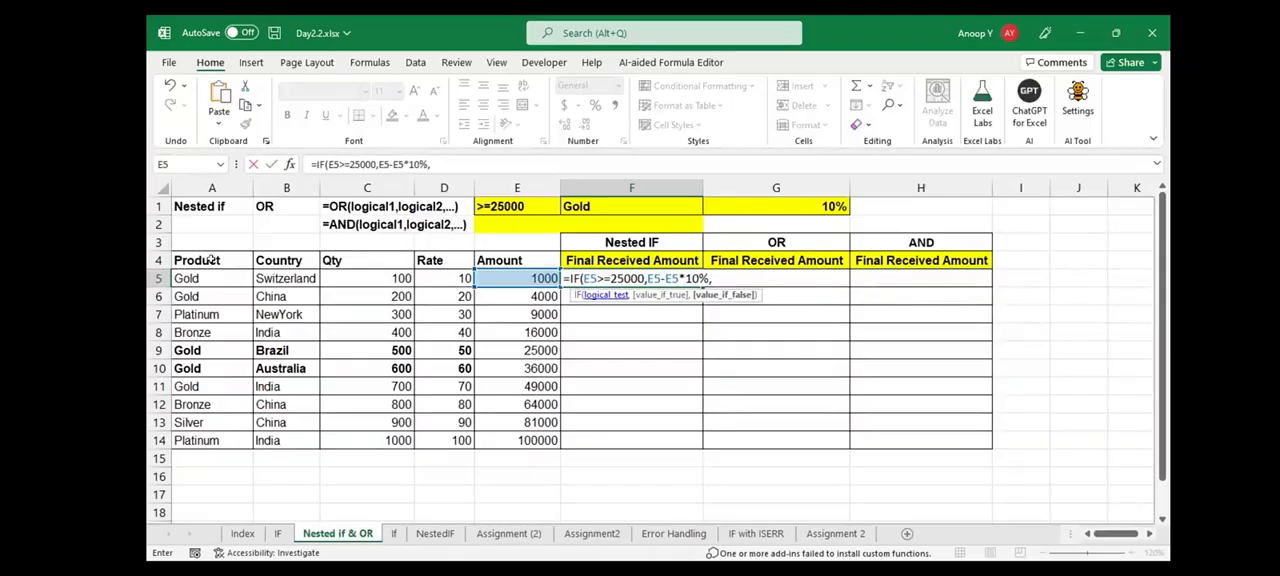
Nest a second IF as the false result in F5, returning E5-E5*10% when A5="Gold" and E5 otherwise
type("if(A5=\"Gold")
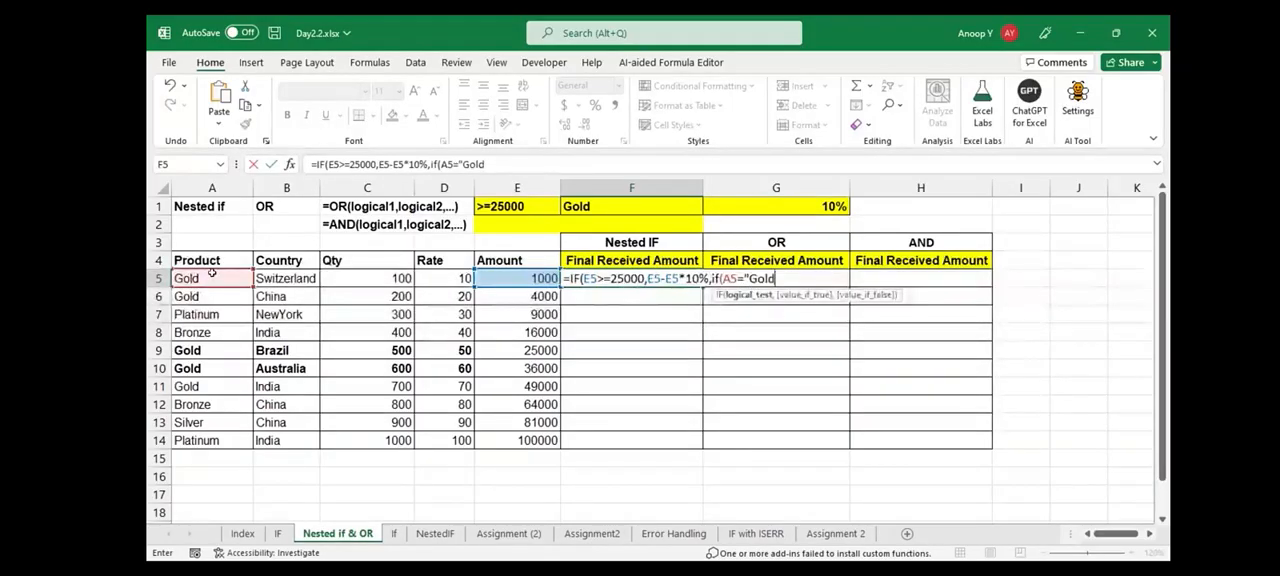
type("\",E5-E5*10%")
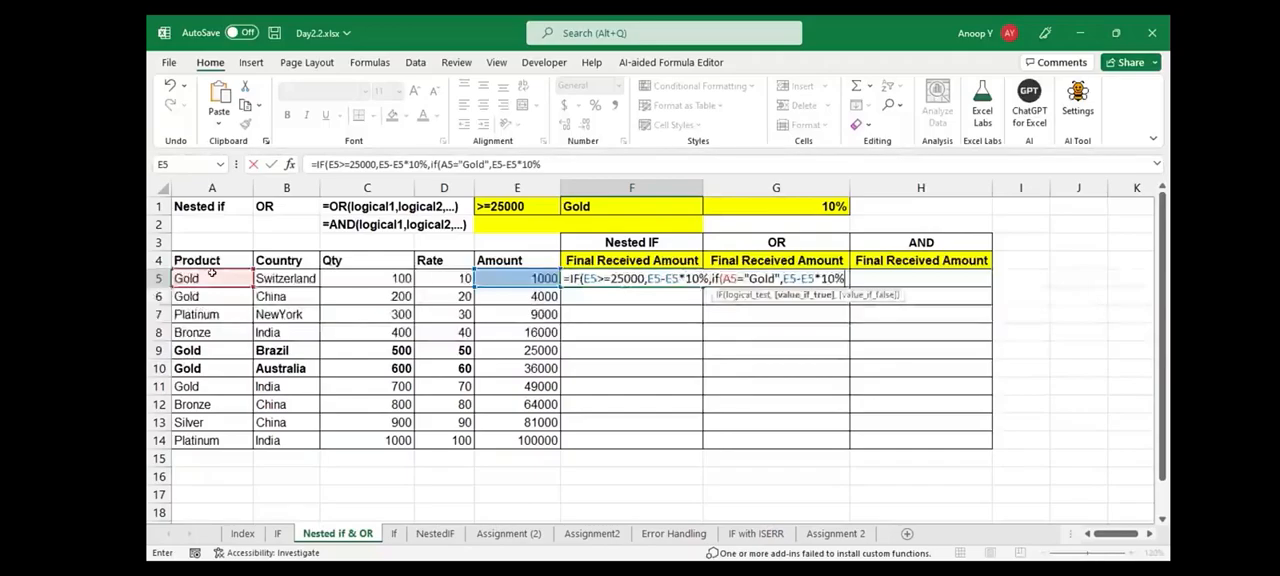
type(",")
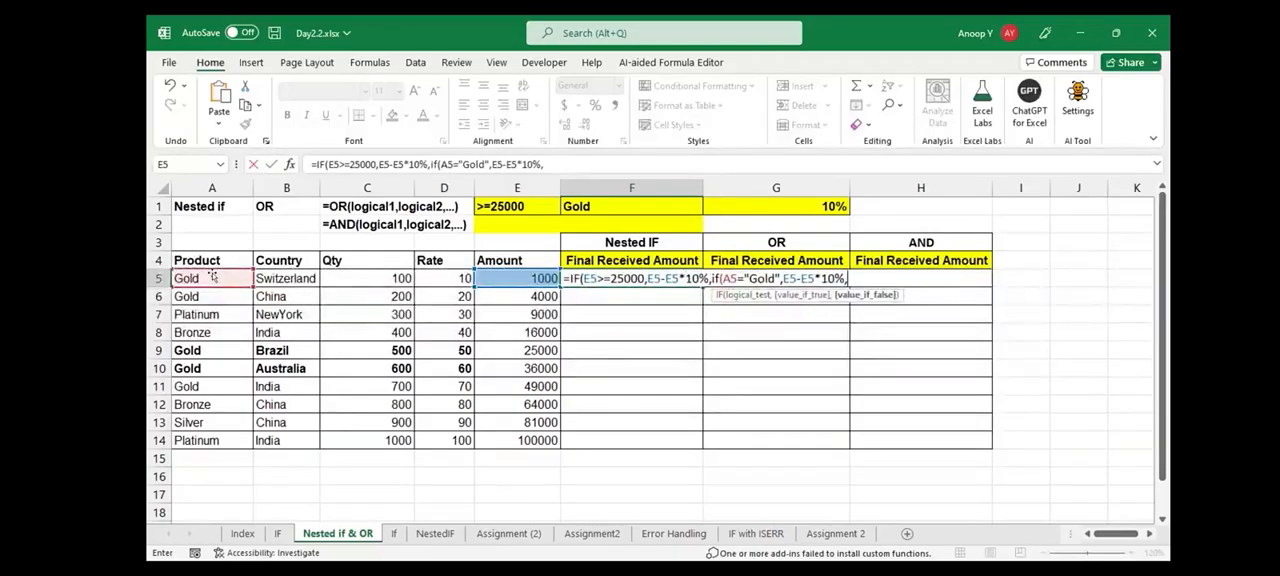
key("Left")
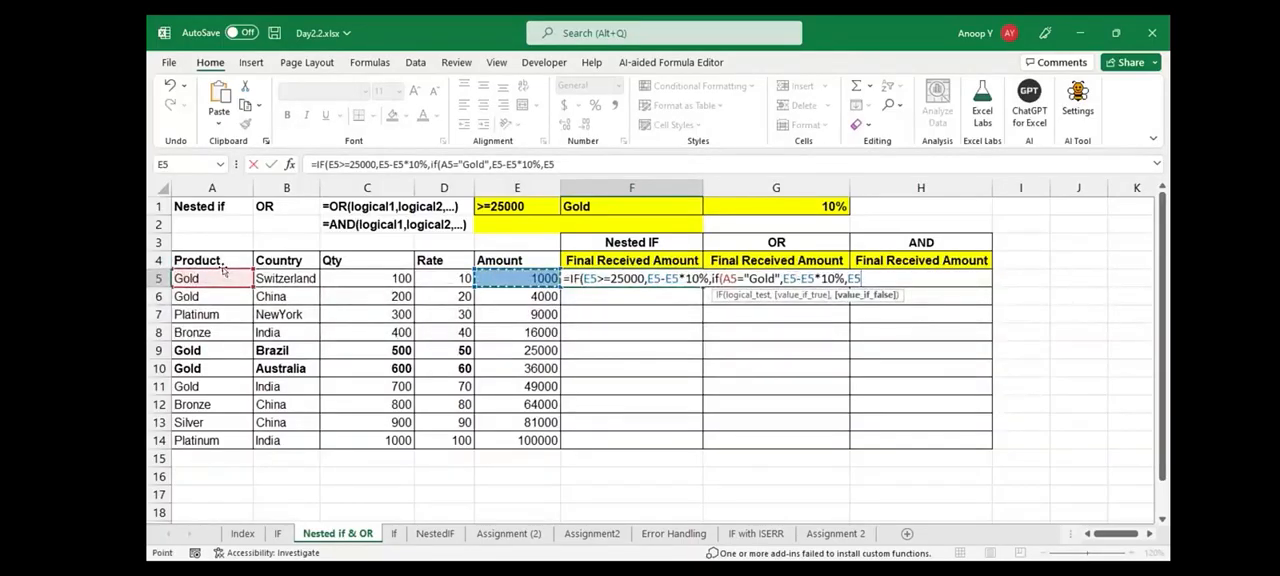
key("ctrl+Return")
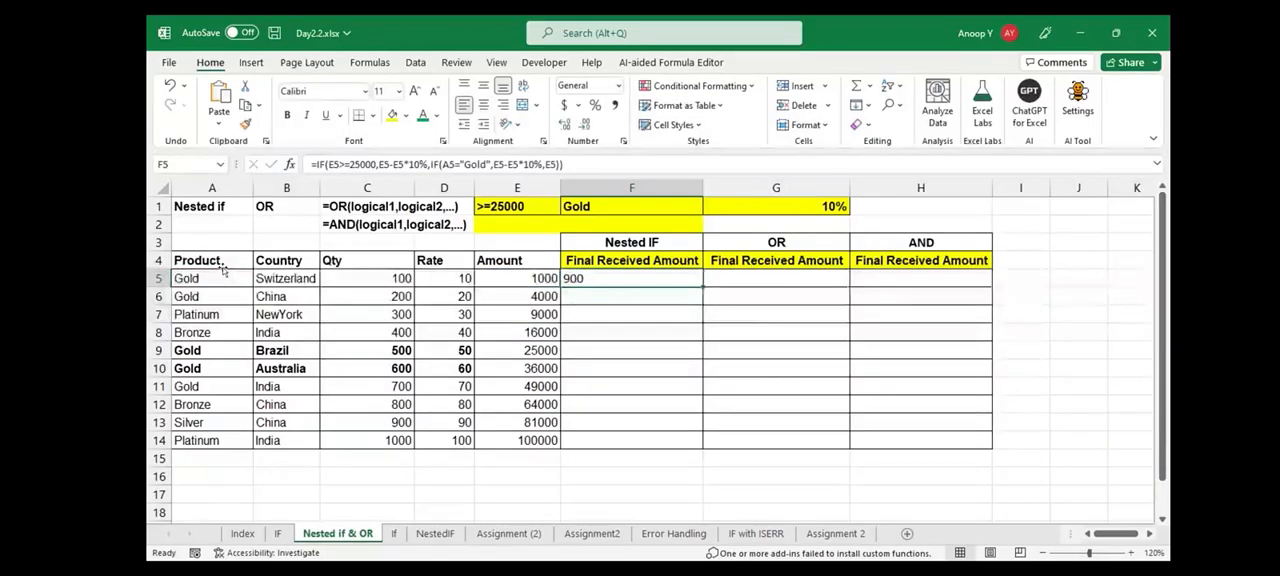
Check the row 5 product and amount, fill the F5 nested IF formula down to F14 and center the filled cells
key("Left")
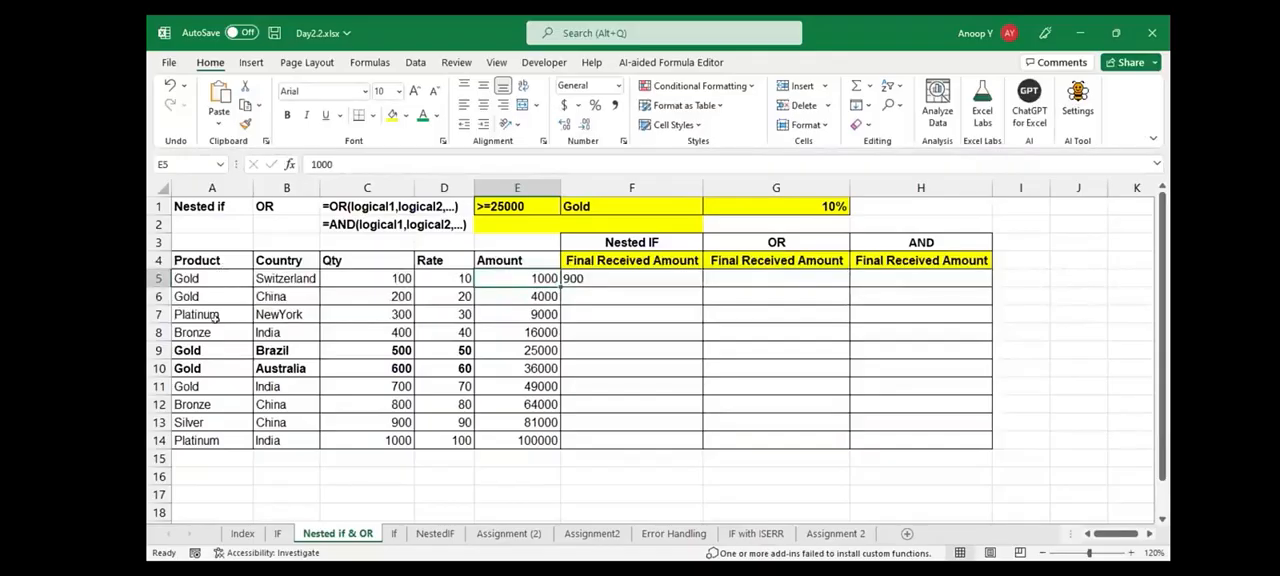
left_click(214, 278)
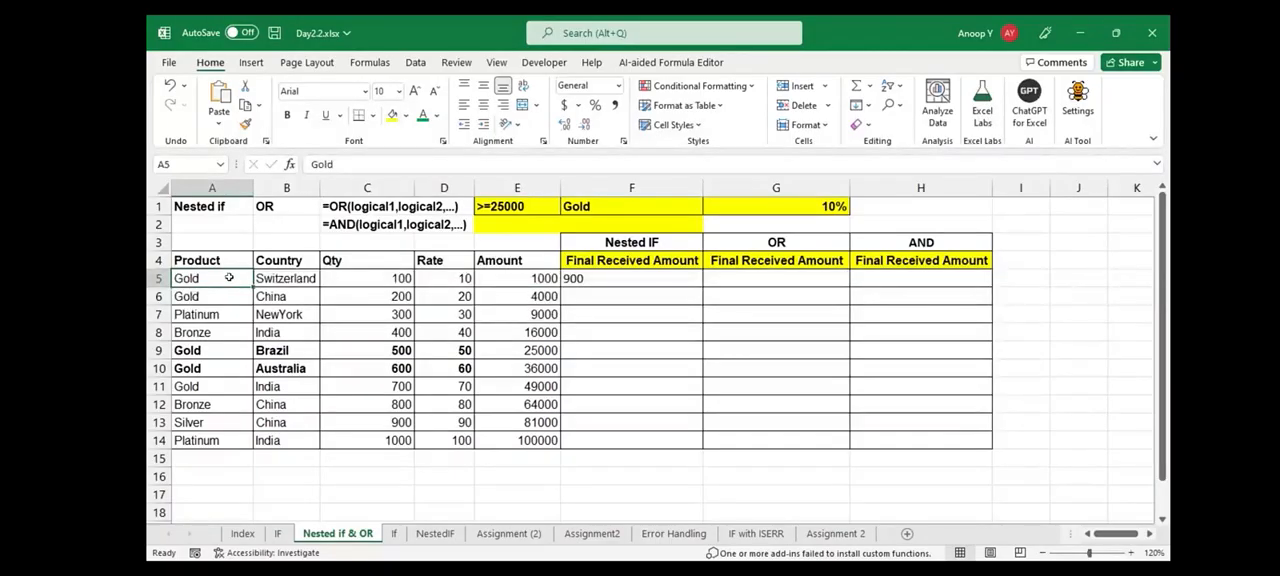
key("Right")
key("Right")
key("Right")
key("Right")
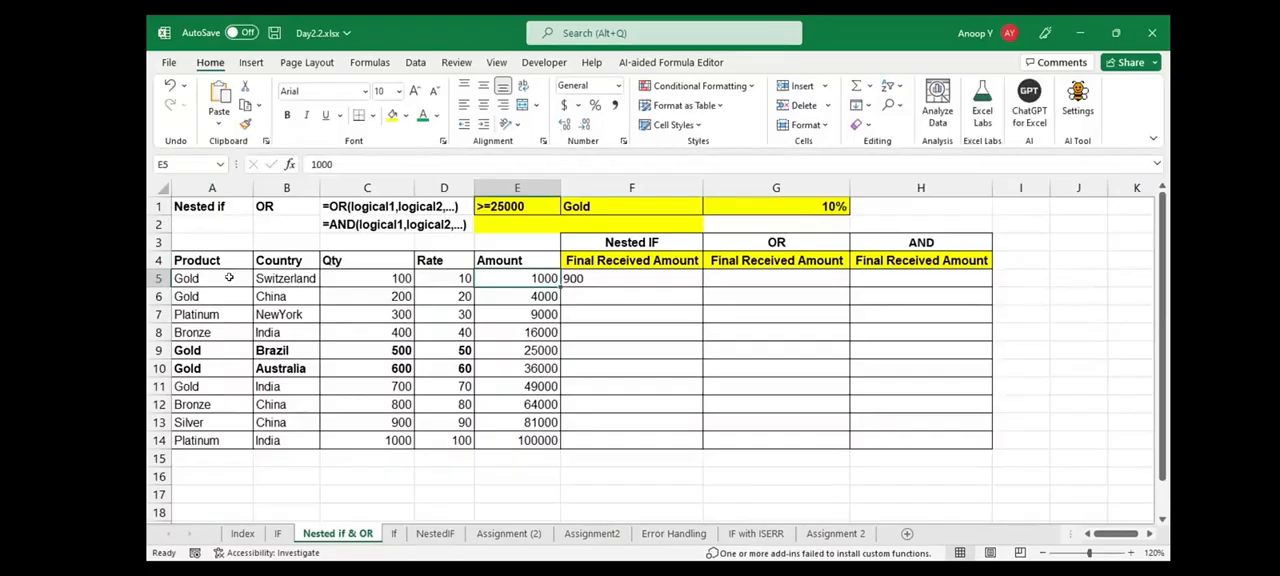
key("Right")
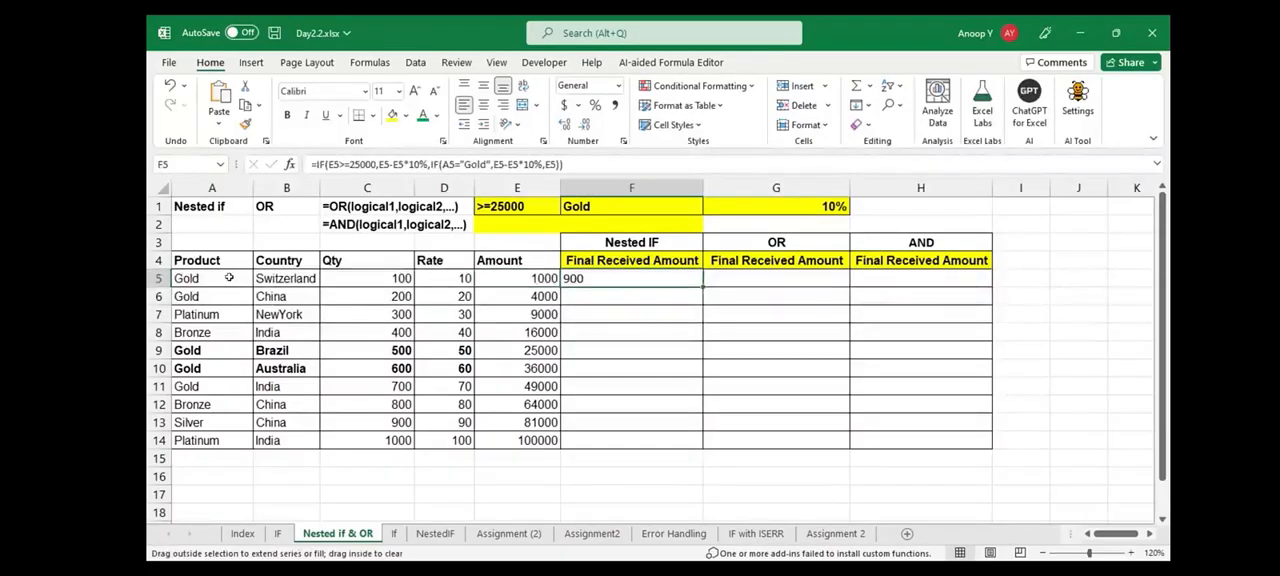
double_click(703, 287)
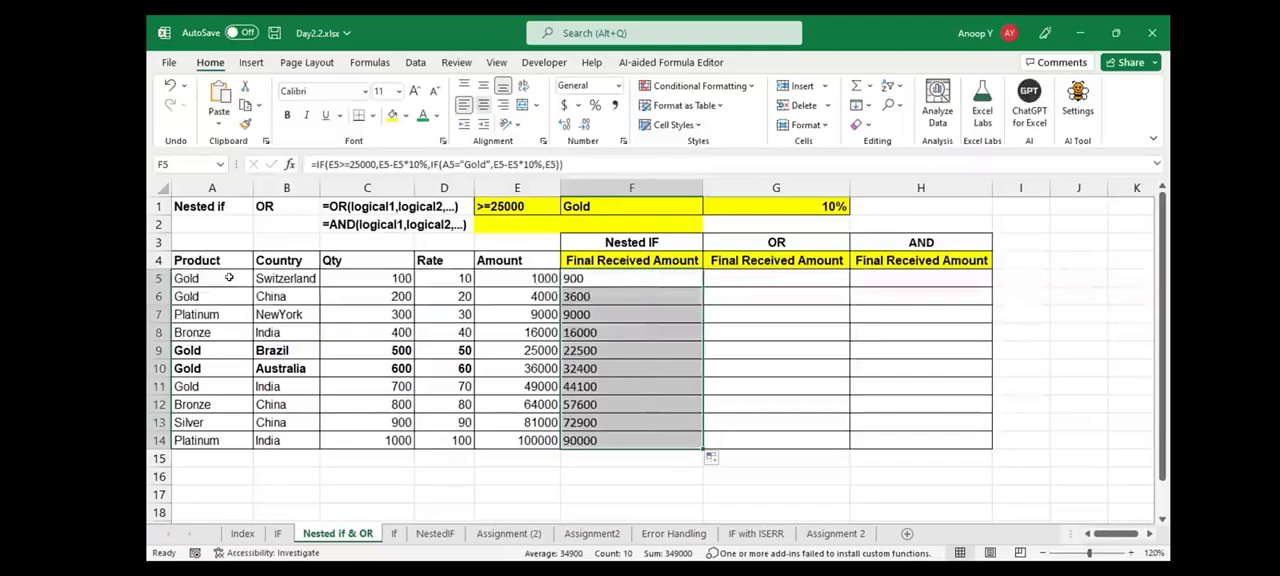
left_click(484, 105)
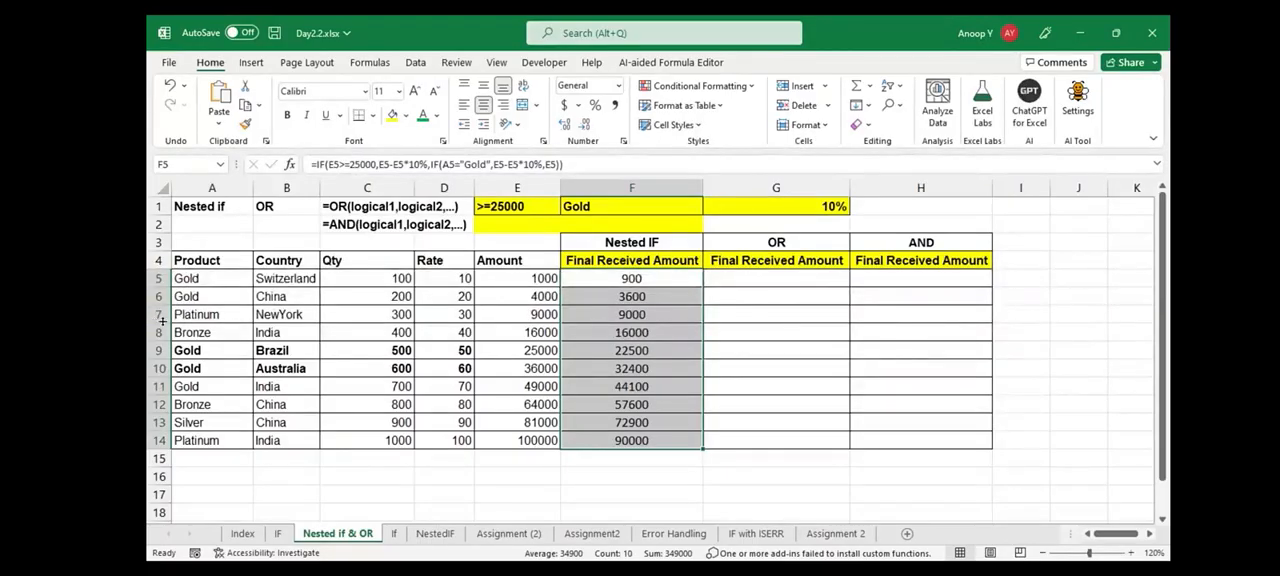
Examine each part of the F5 nested IF formula: the amount test, its discount result, the Gold test with its discount, and the final E5
left_click_drag(162, 316, 162, 330)
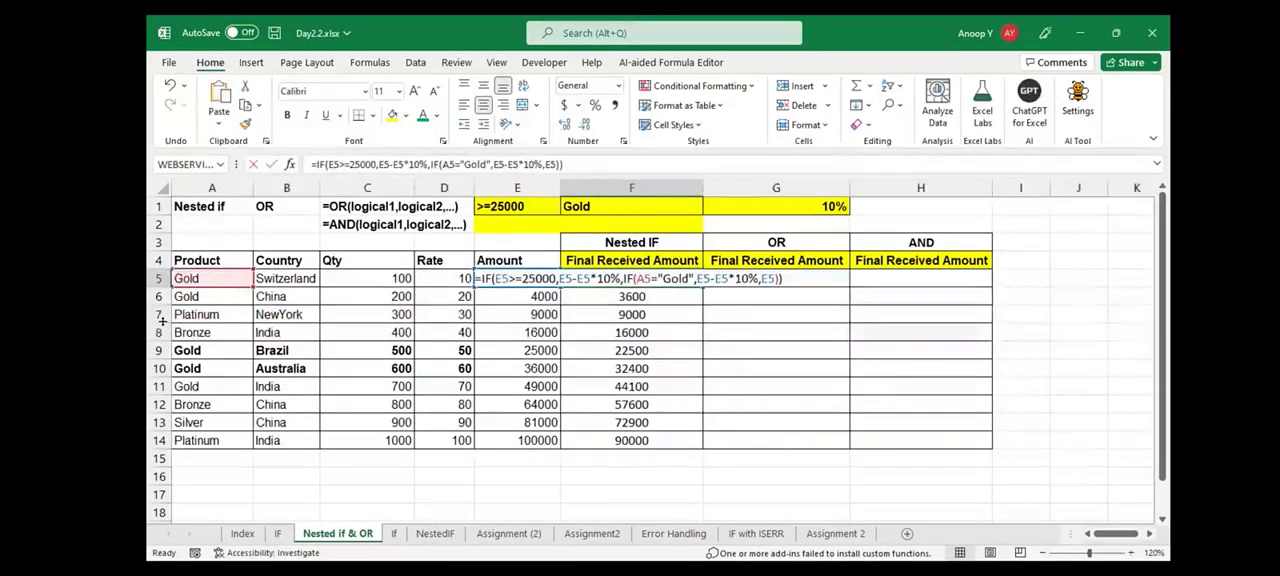
left_click_drag(495, 279, 556, 279)
key("Right")
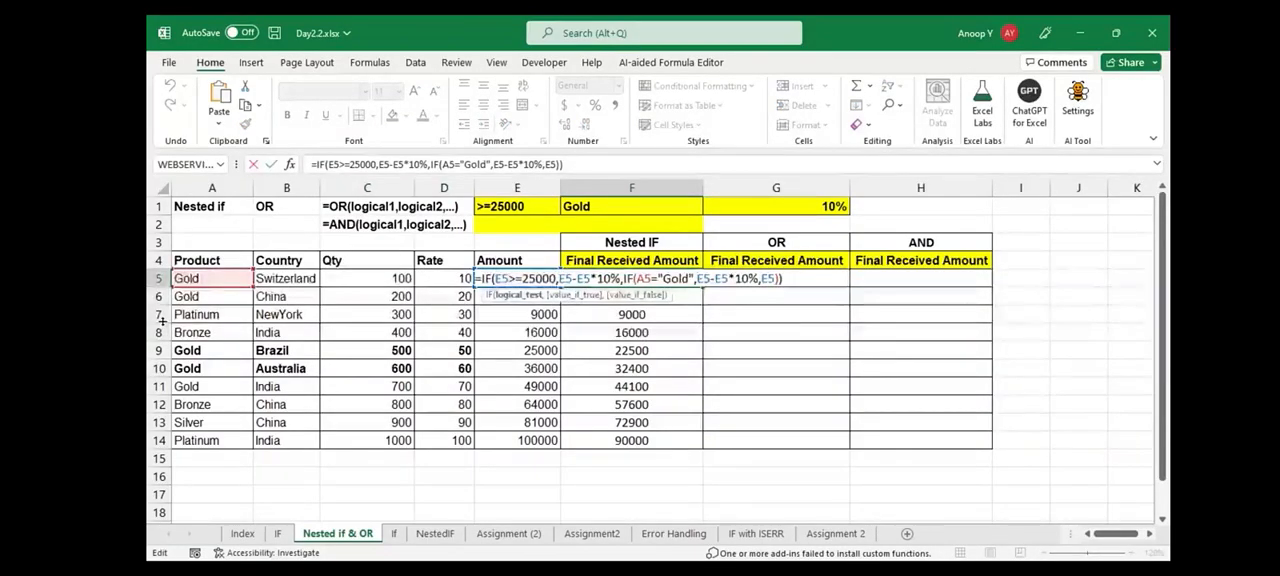
left_click_drag(559, 279, 621, 279)
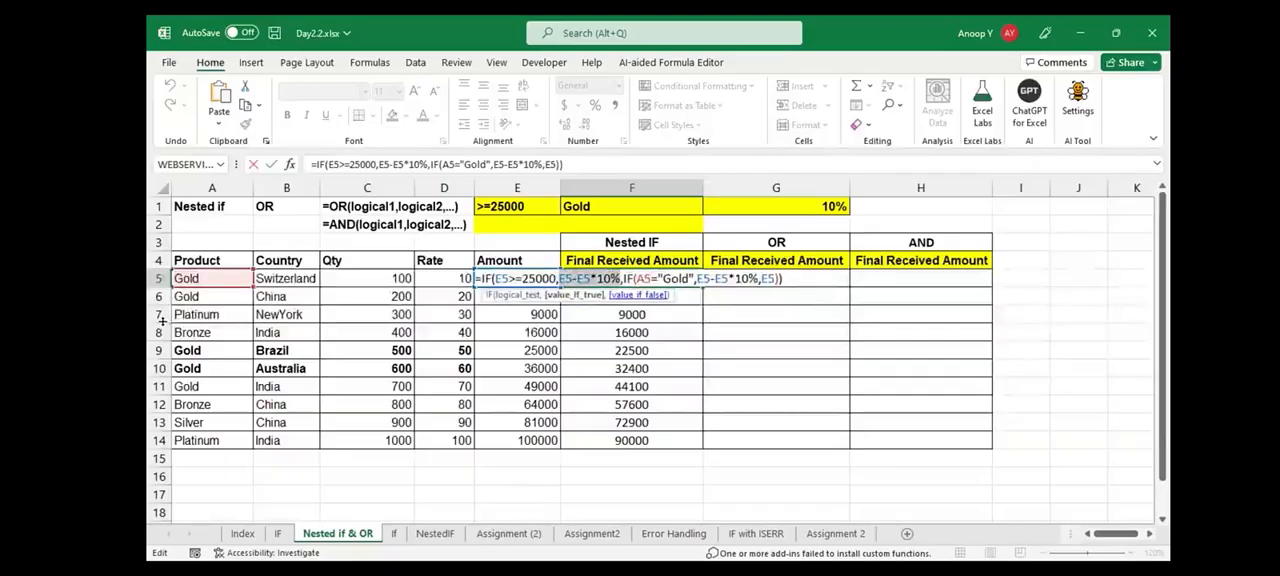
left_click(624, 279)
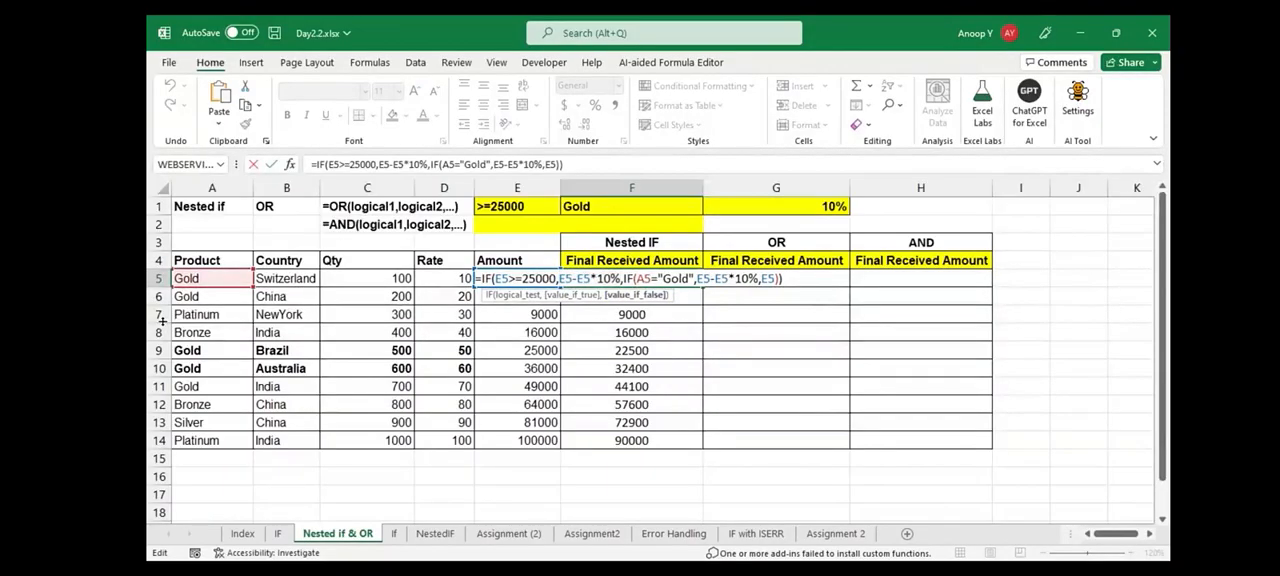
left_click_drag(637, 279, 759, 279)
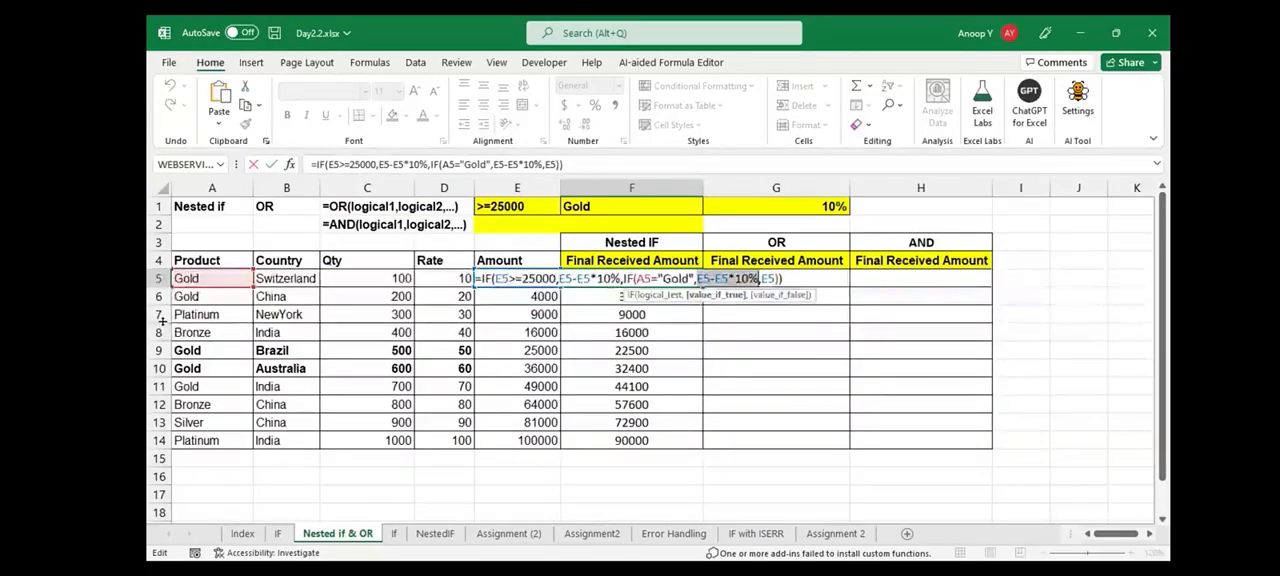
key("Right")
key("Right")
key("shift+Right")
key("shift+Right")
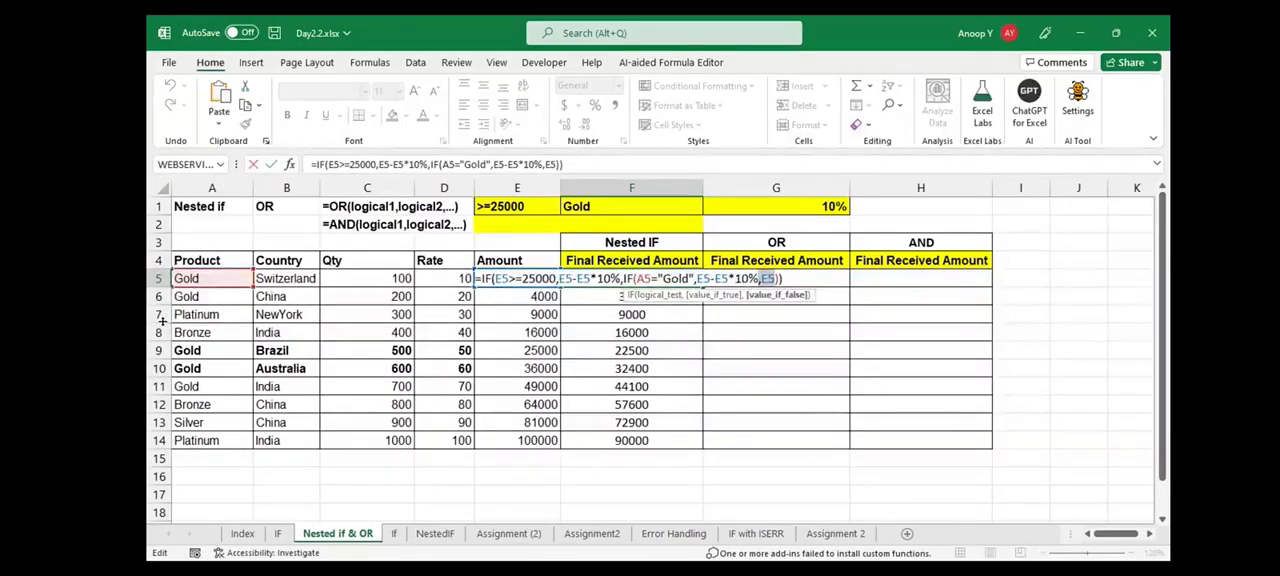
key("ctrl+Return")
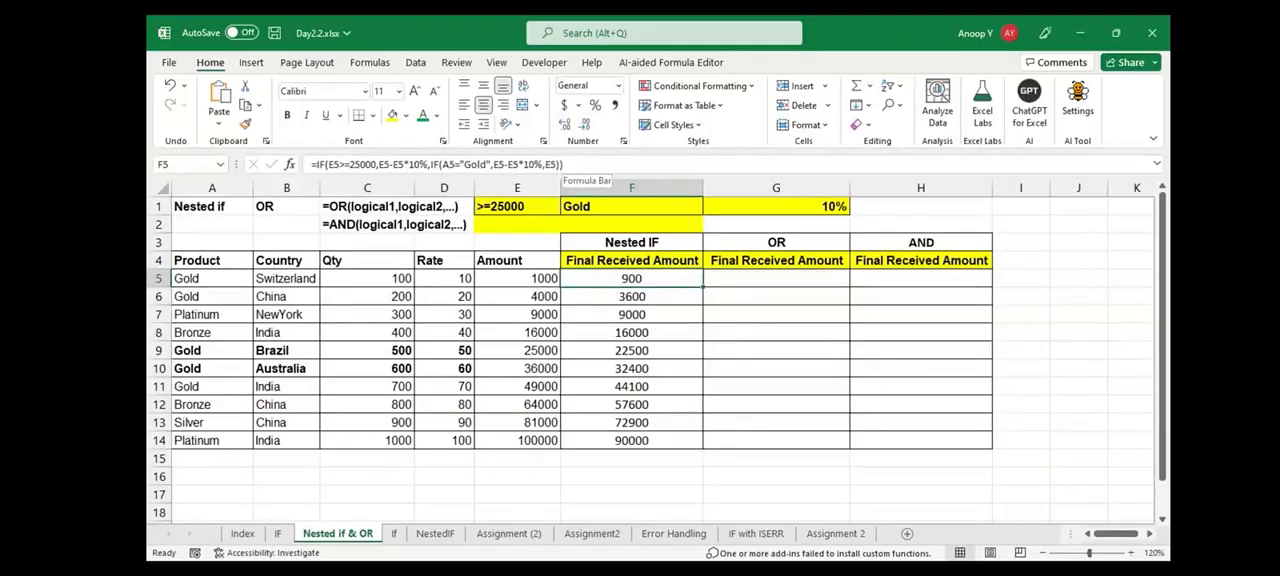
Start an IF formula in G5 whose logical test is an OR of A5="Gold" and E5>=25000
left_click(776, 279)
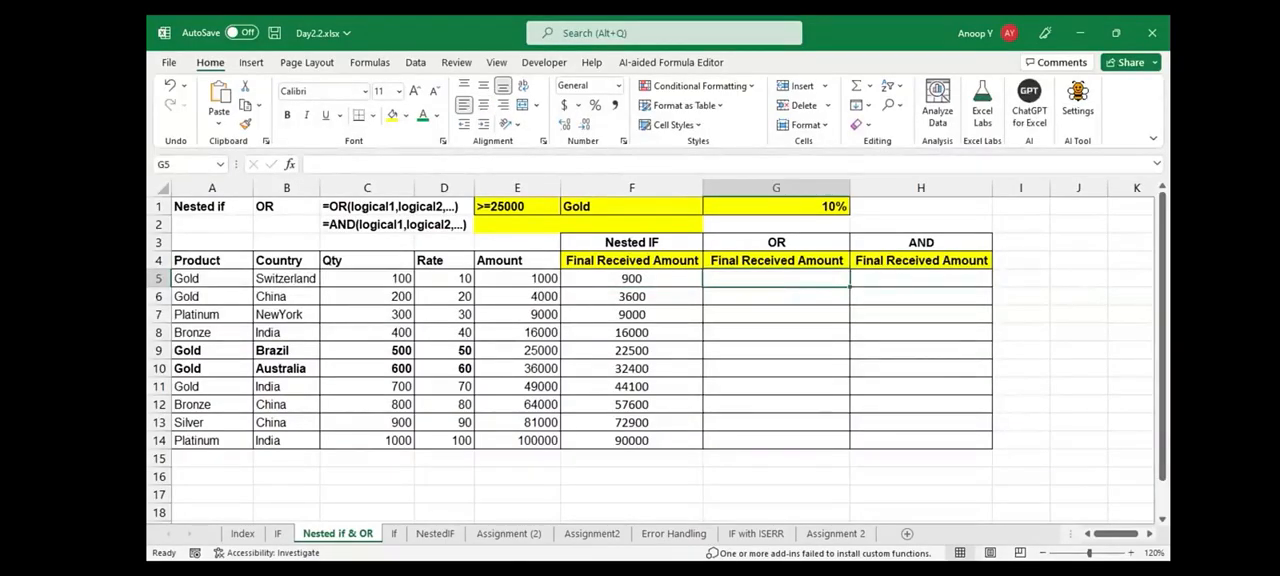
type("=IF(OR(")
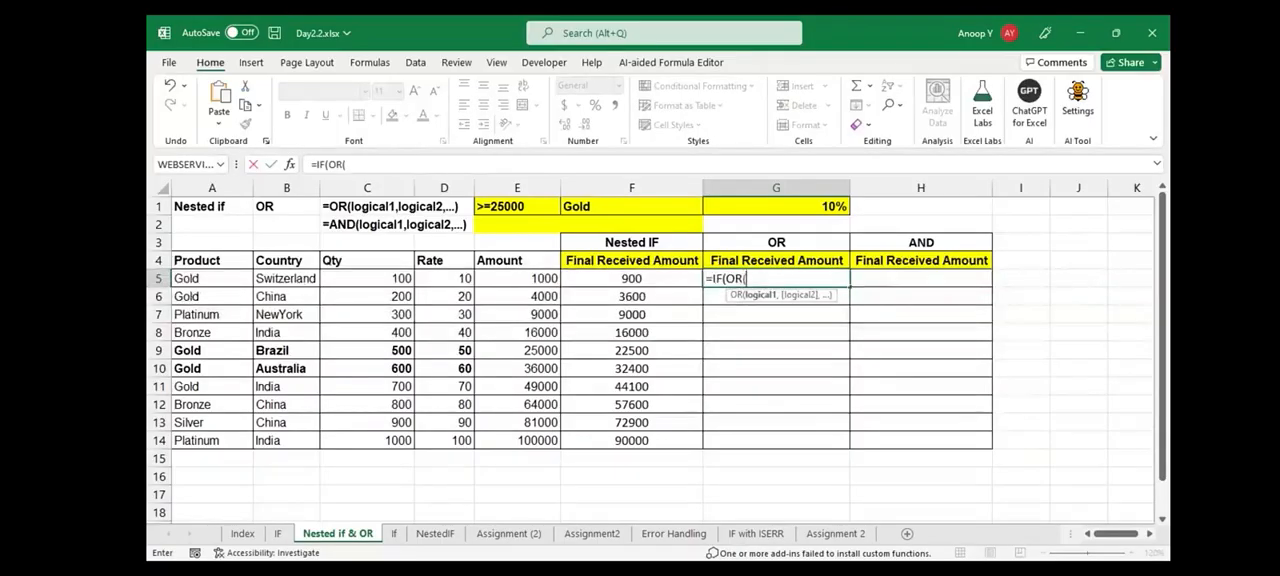
left_click(199, 273)
type("=\"Gold\"")
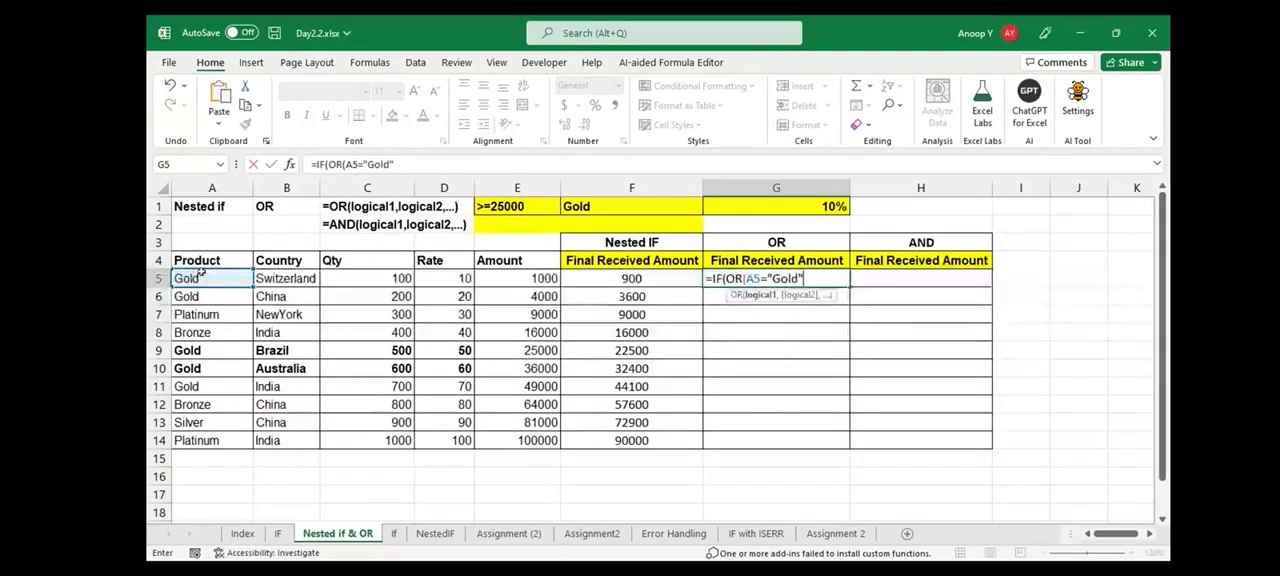
type(",E5>=25000")
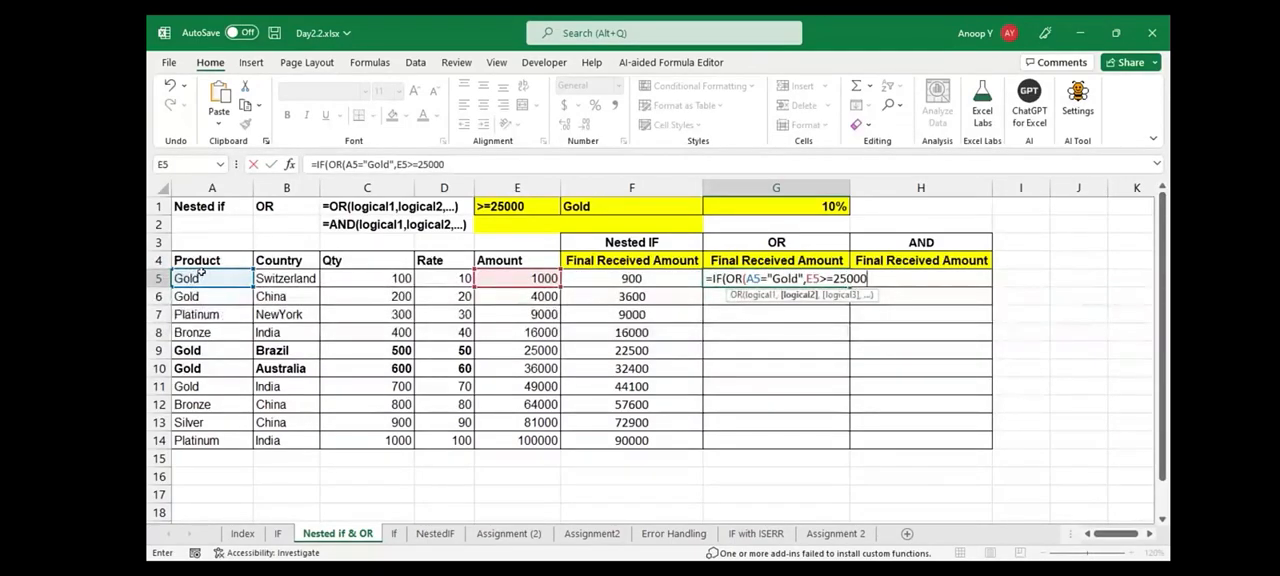
type("),E5-E5")
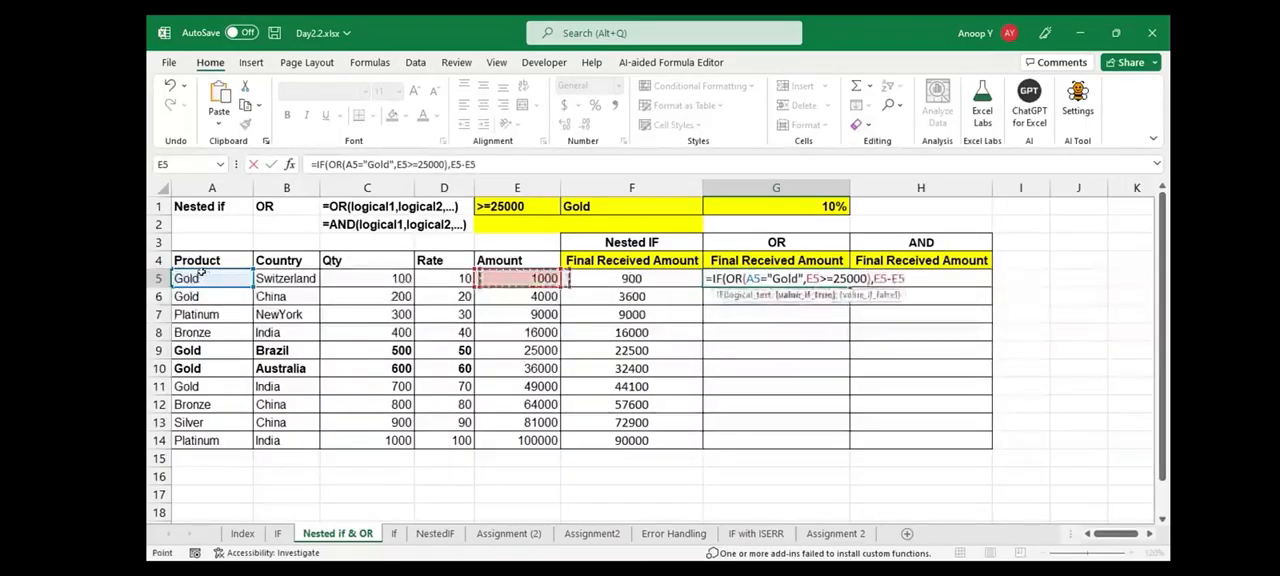
type("*10")
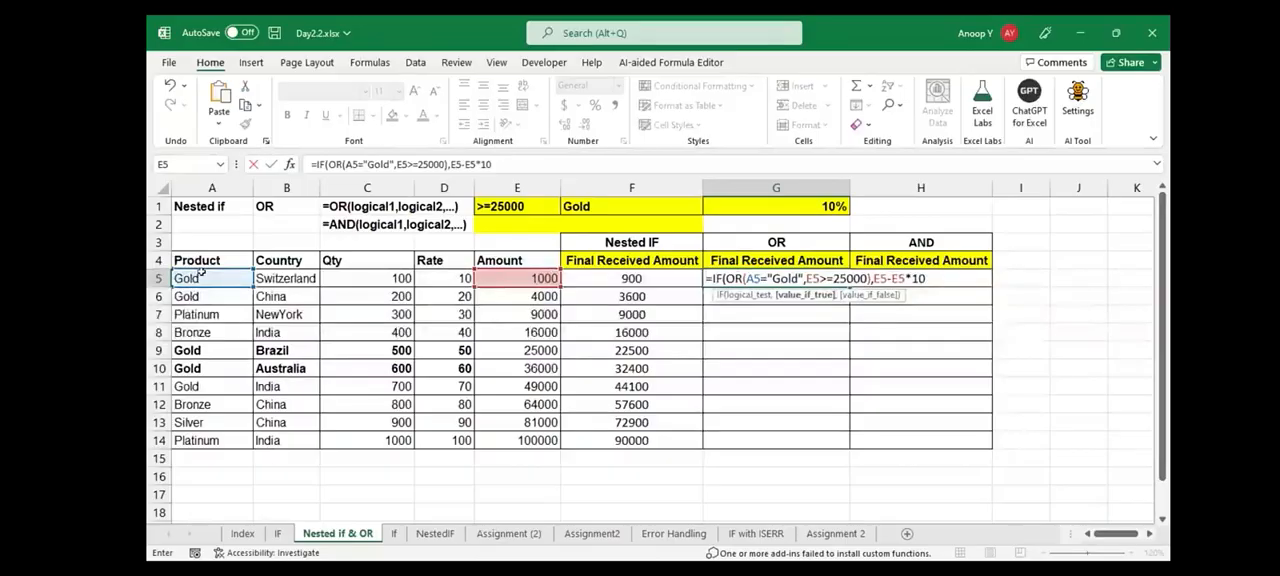
type("%,E5)")
Complete the G5 formula to return E5-E5*10% when the OR test is true and E5 otherwise
key("ctrl+Return")
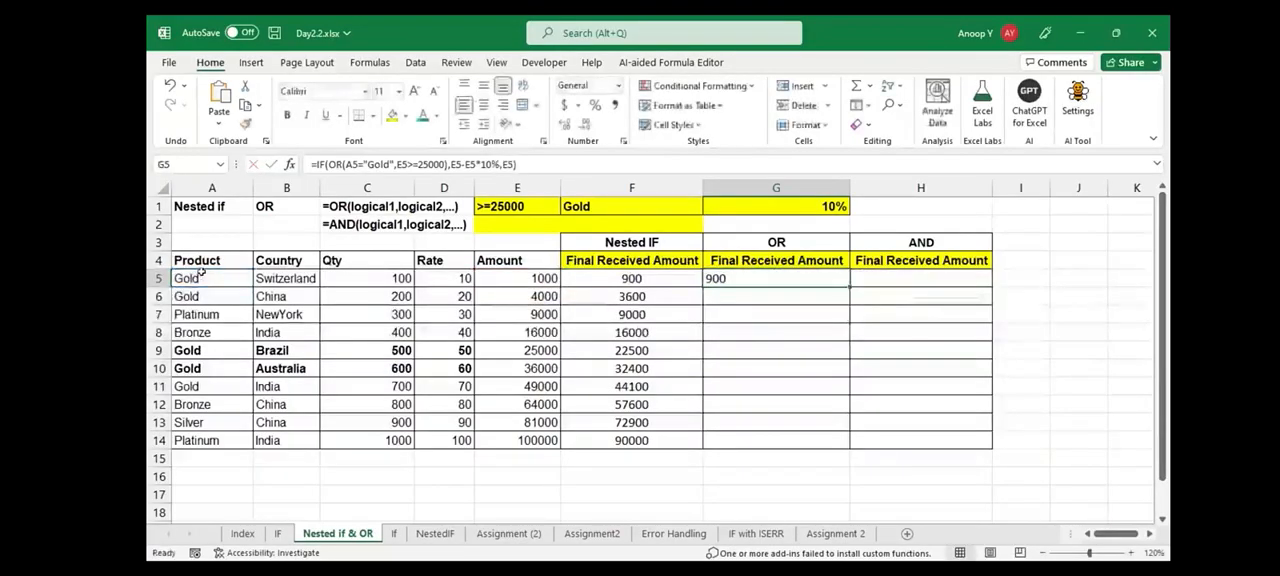
Fill the G5 formula down to G14 with centered cells, and save the workbook
double_click(850, 287)
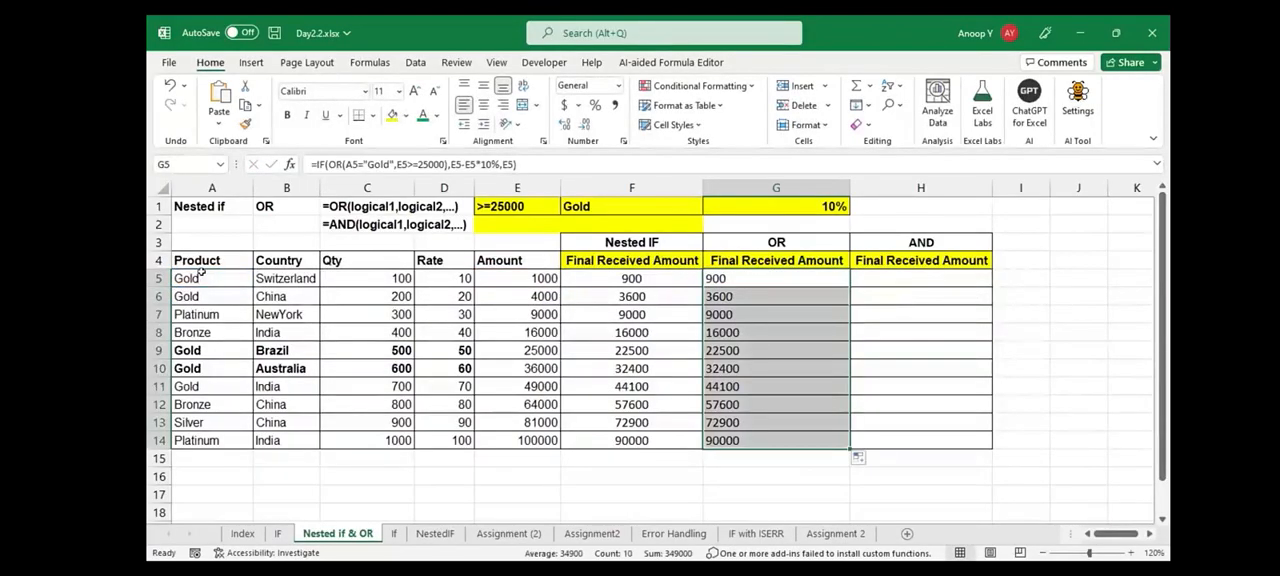
left_click(483, 105)
key("Left")
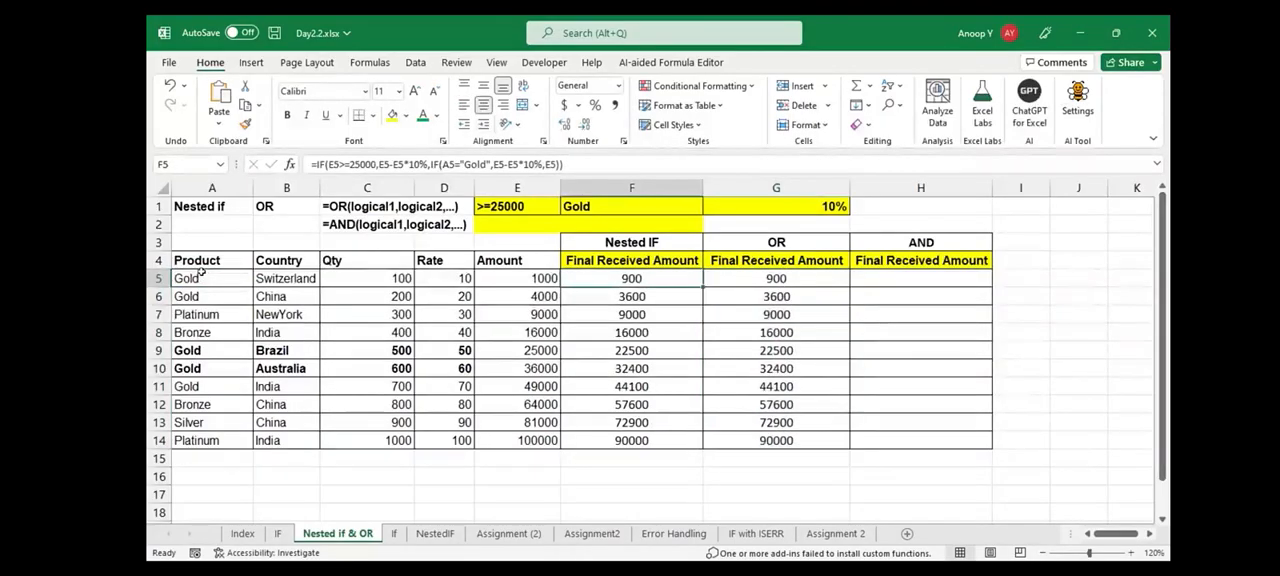
key("ctrl+s")
key("Right")
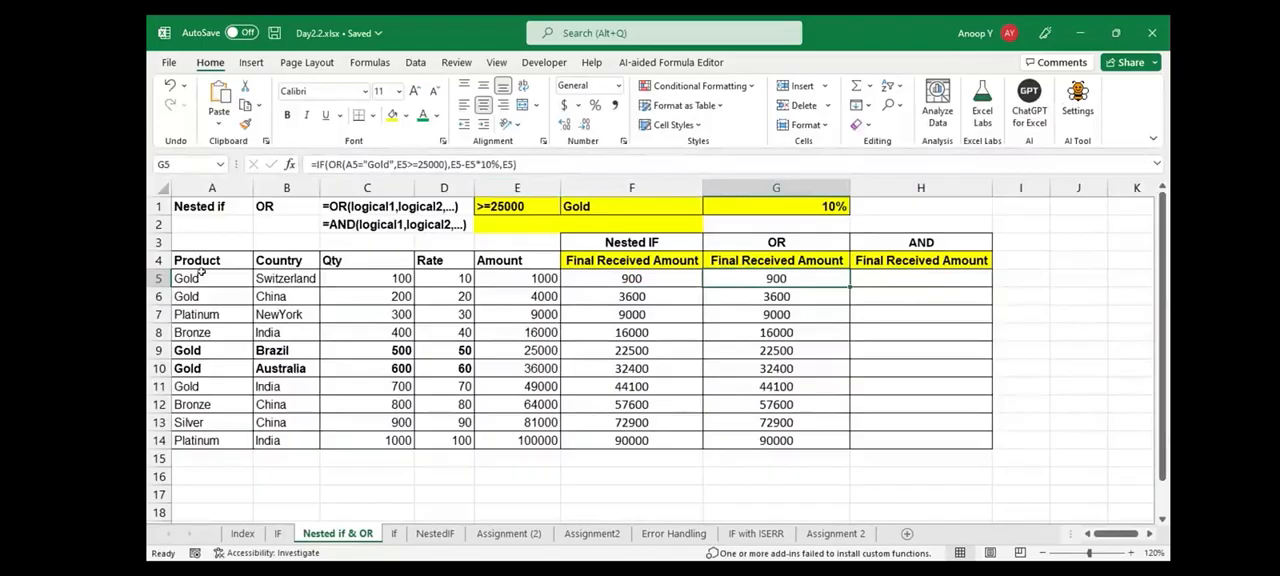
Review the amount and product criteria with their discount rate in row 1, and compare the Nested IF and OR result columns
left_click_drag(517, 206, 631, 206)
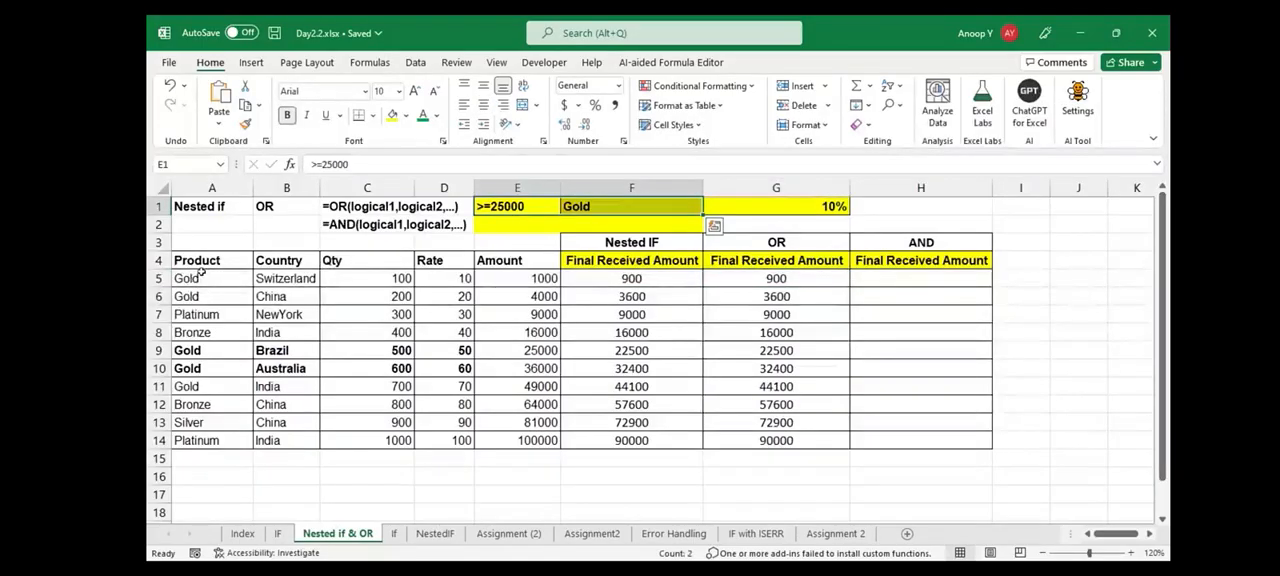
key("Right")
key("Right")
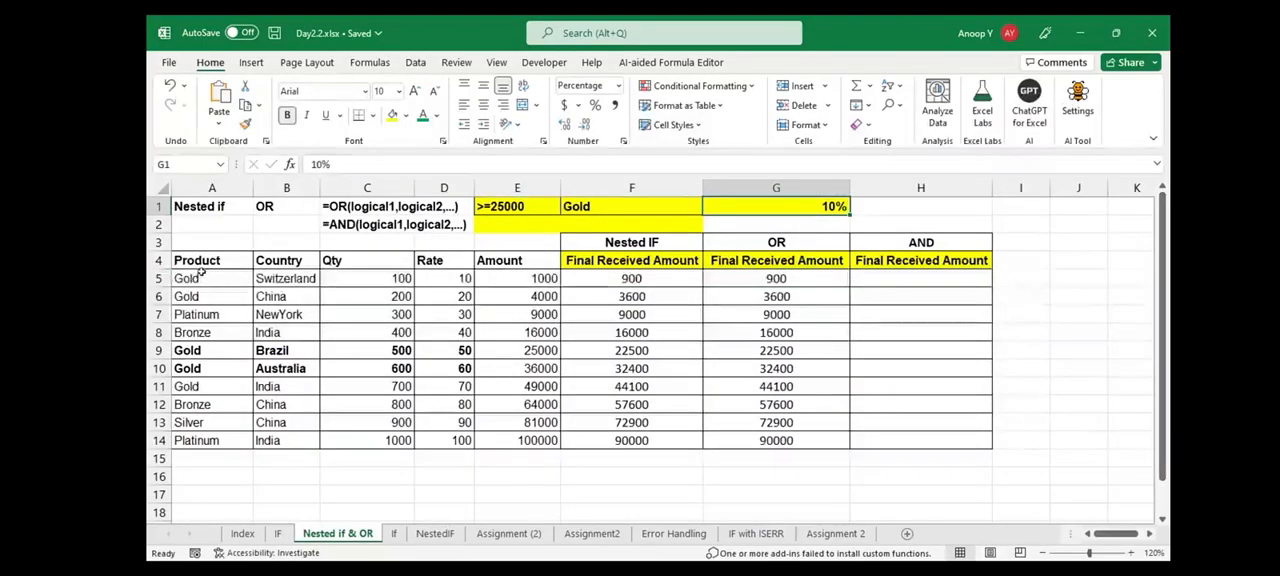
key("Left")
key("Down")
key("Down")
key("Down")
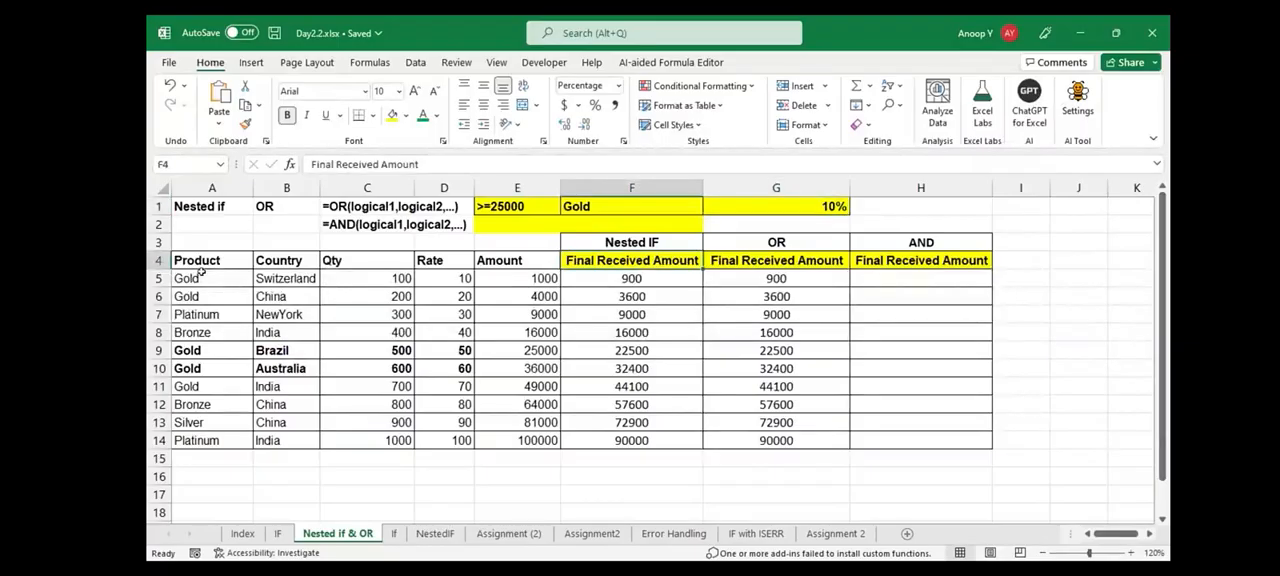
left_click_drag(631, 260, 631, 368)
left_click_drag(776, 242, 776, 350)
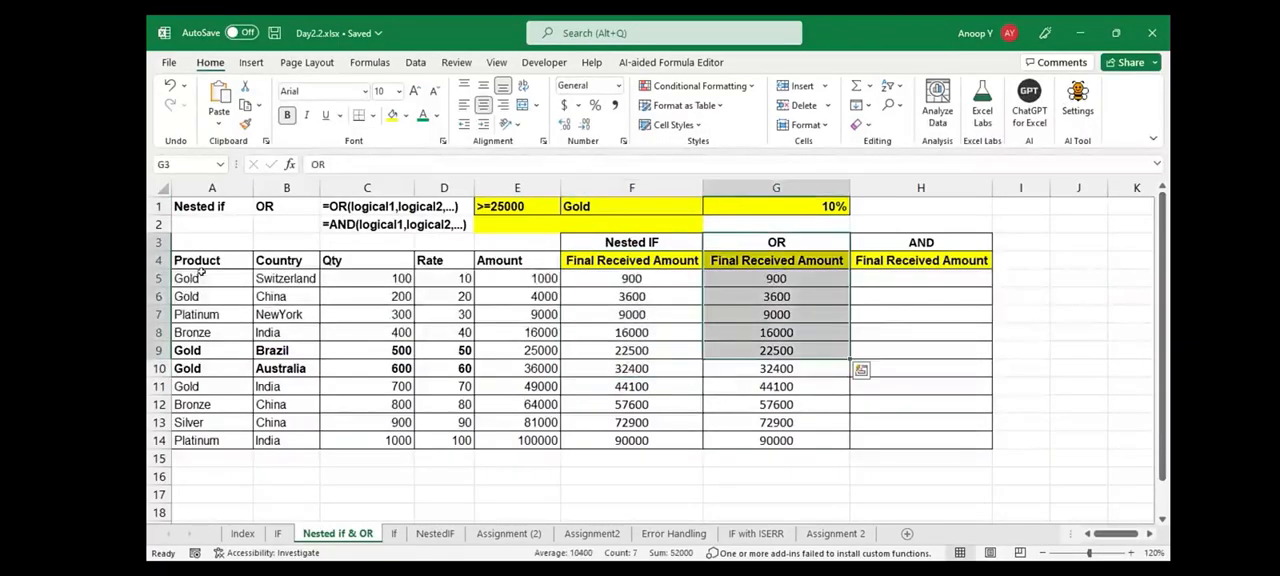
left_click(776, 278)
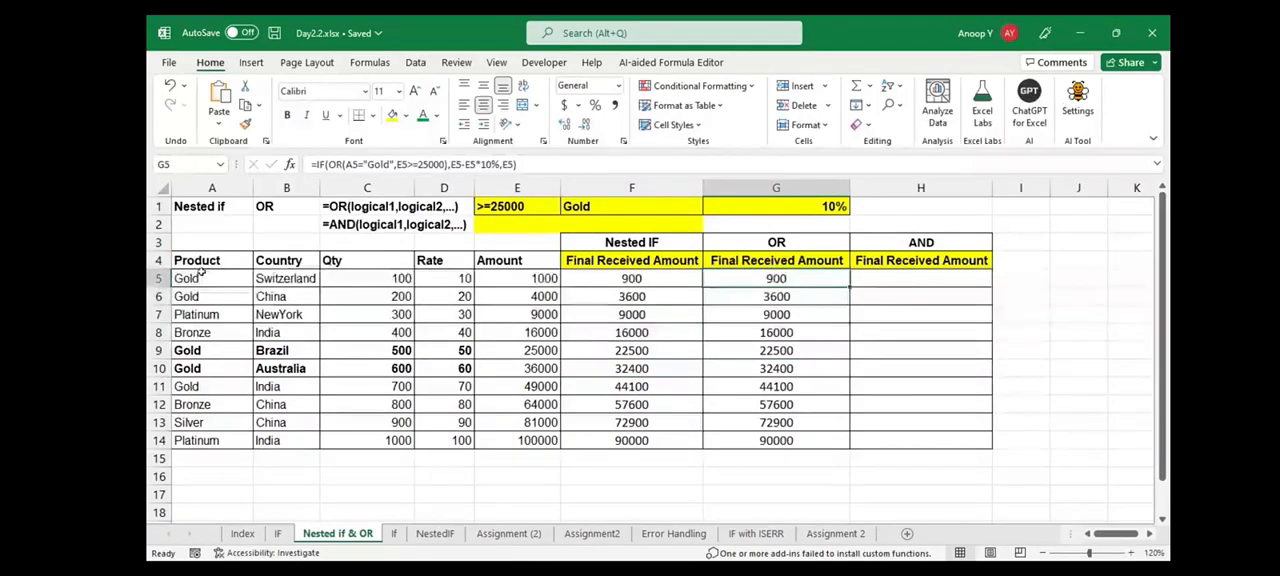
Examine the product data table and the E1:F1 criteria that the AND column has to satisfy
left_click(190, 260)
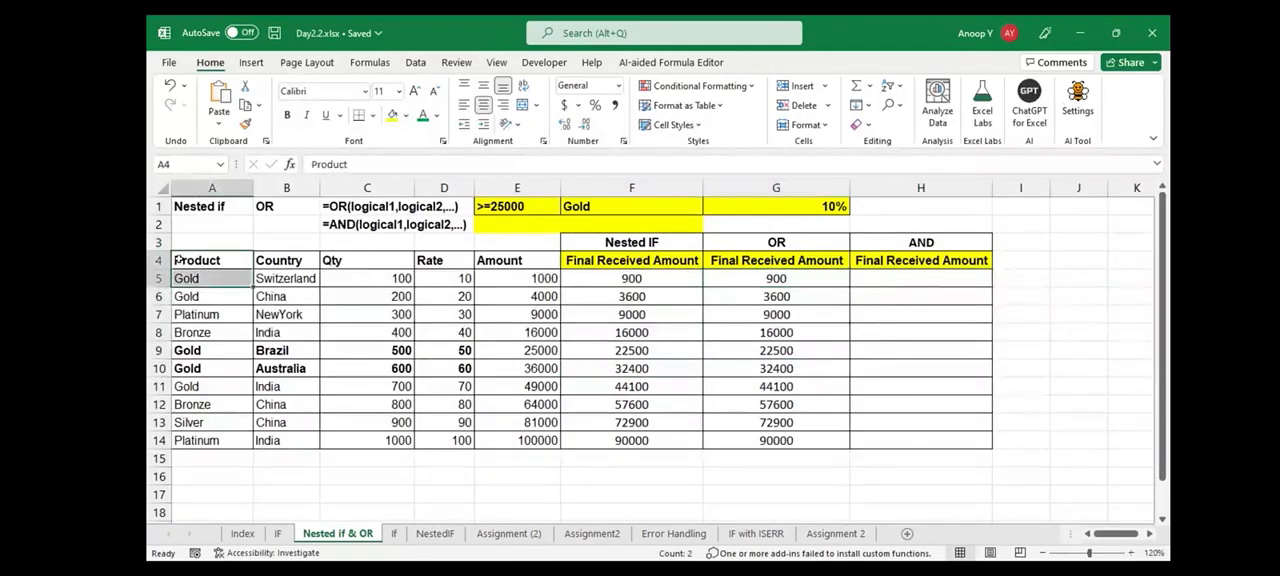
left_click_drag(179, 260, 530, 440)
left_click(920, 279)
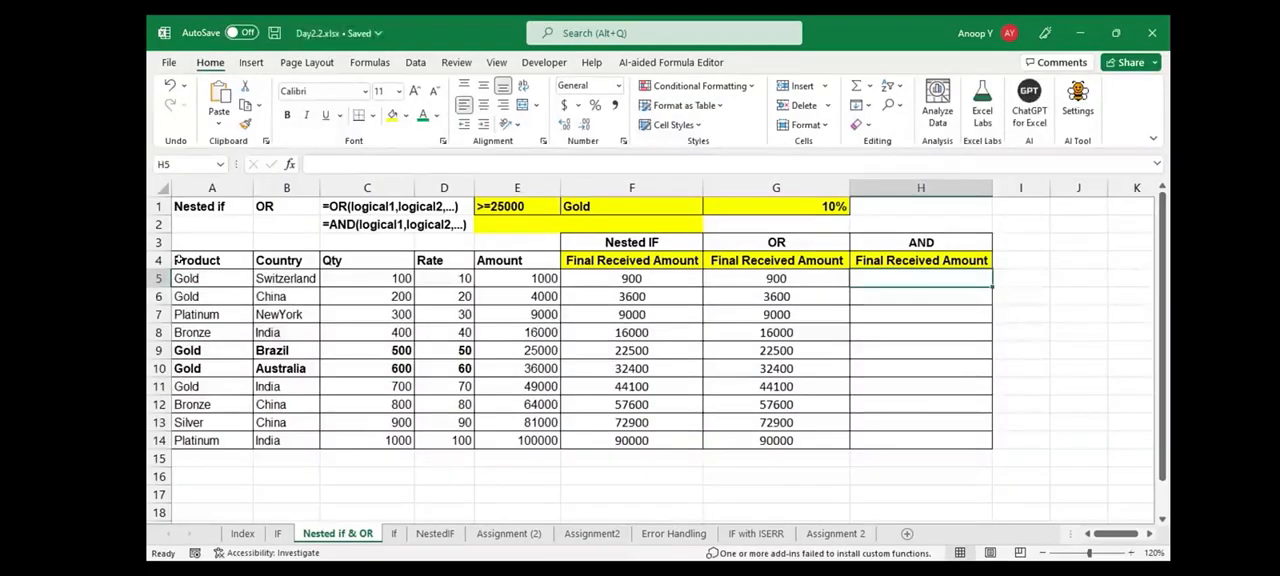
left_click(517, 206)
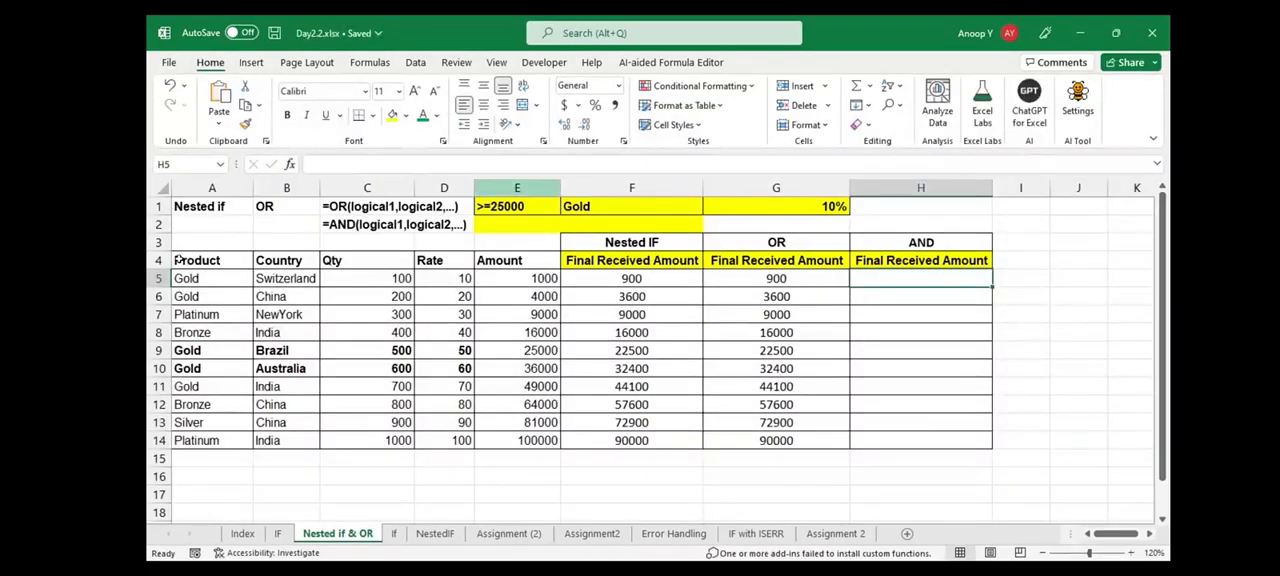
left_click_drag(517, 206, 632, 206)
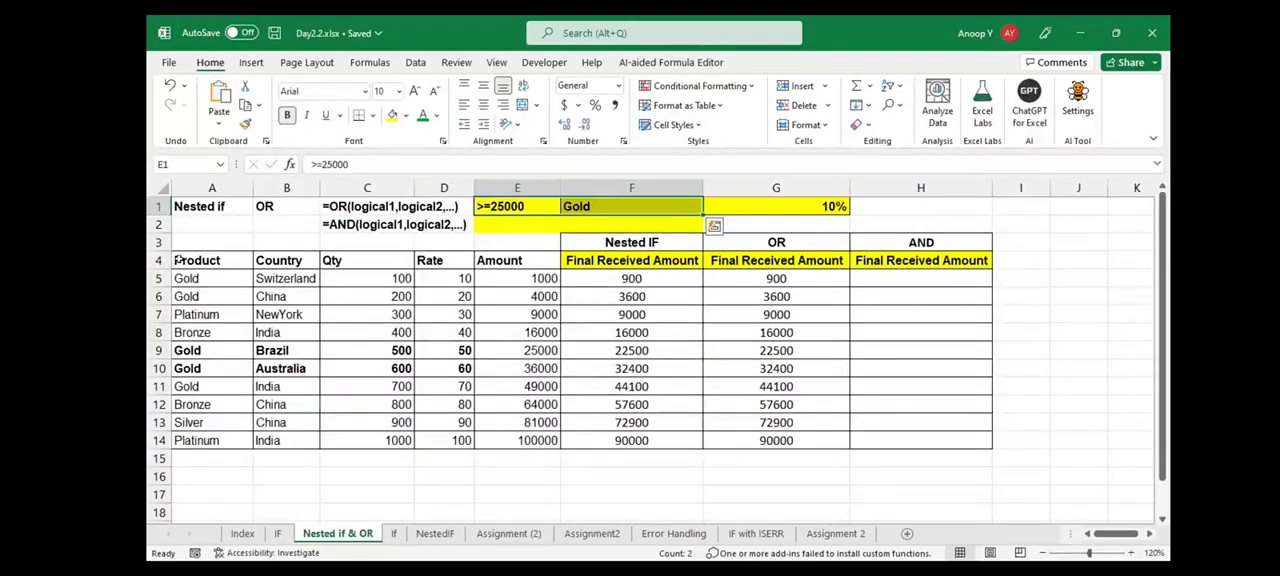
key("Right")
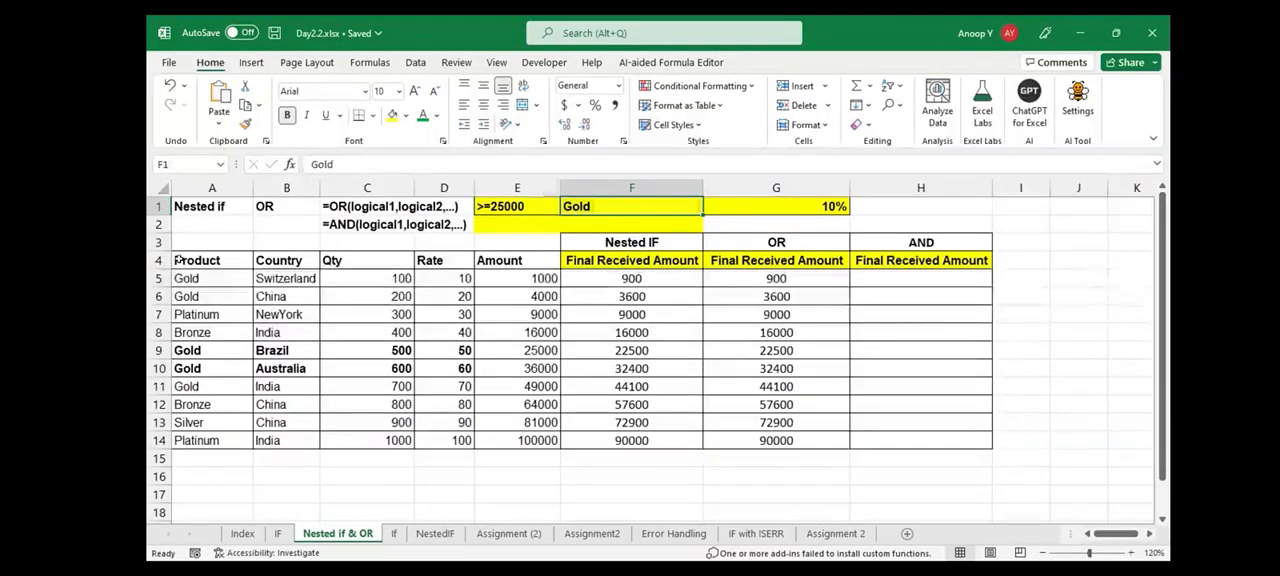
left_click_drag(517, 206, 632, 206)
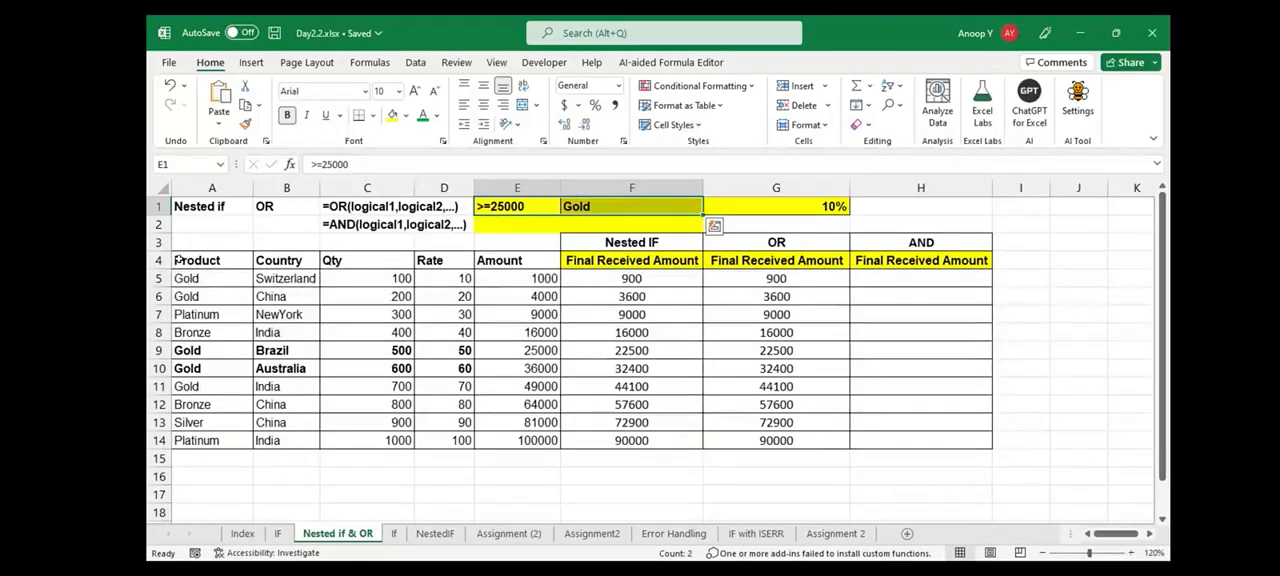
Start an IF formula in H5 whose logical test is an AND of A5="Gold" and E5>=25000
left_click(921, 297)
key("Up")
type("=")
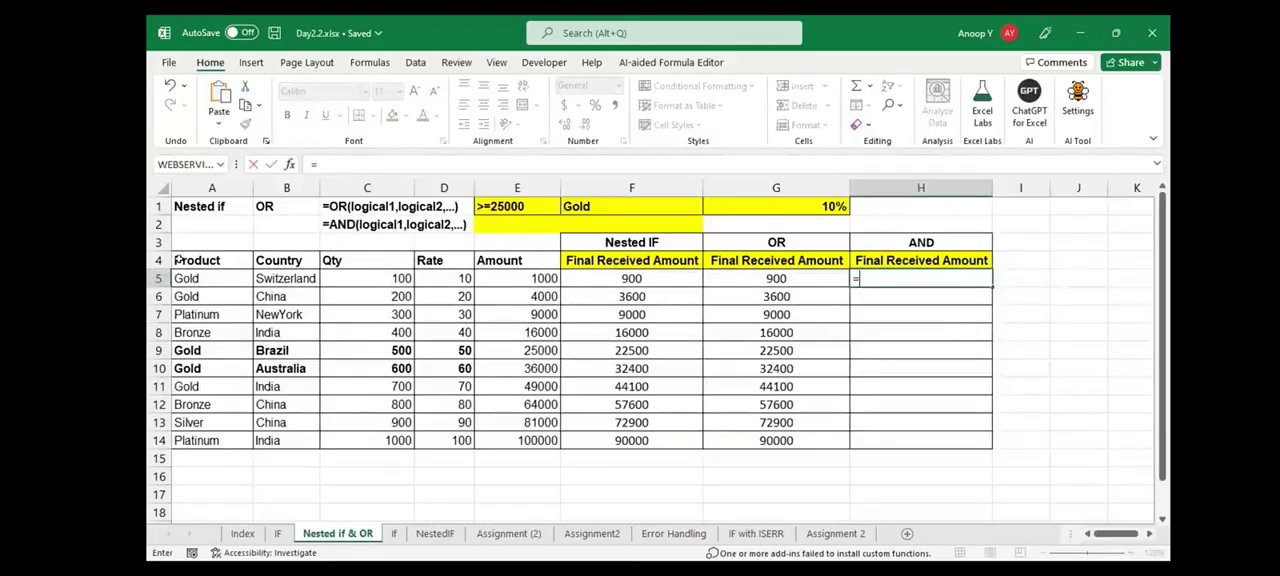
type("IF(AND(")
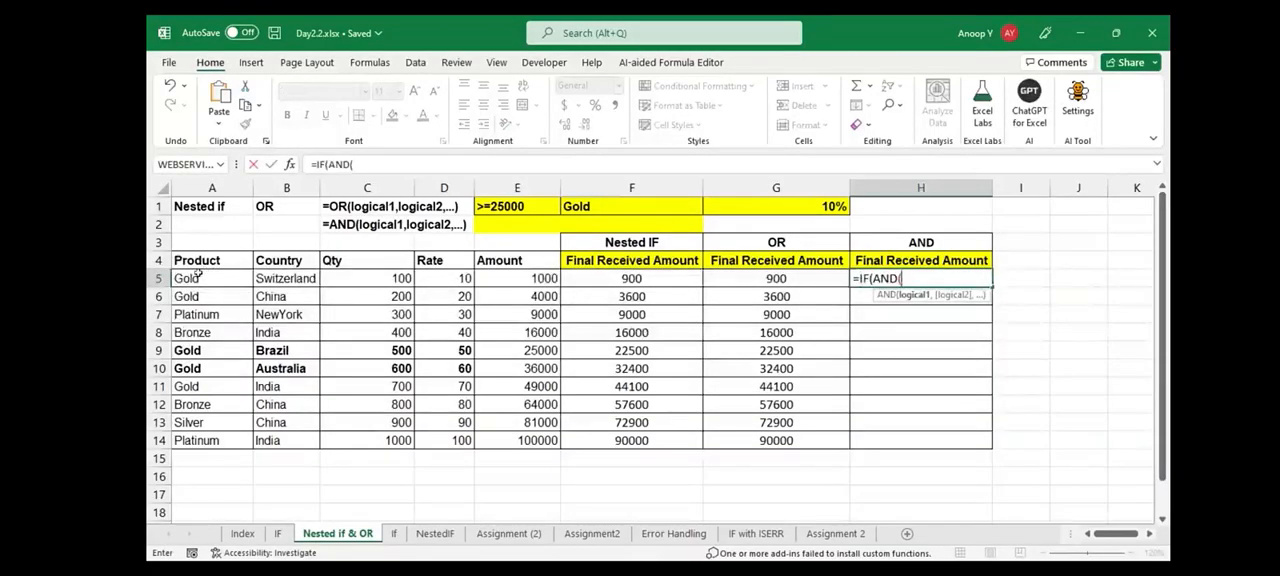
left_click(199, 273)
type("=\"Gold\",E5>=250")
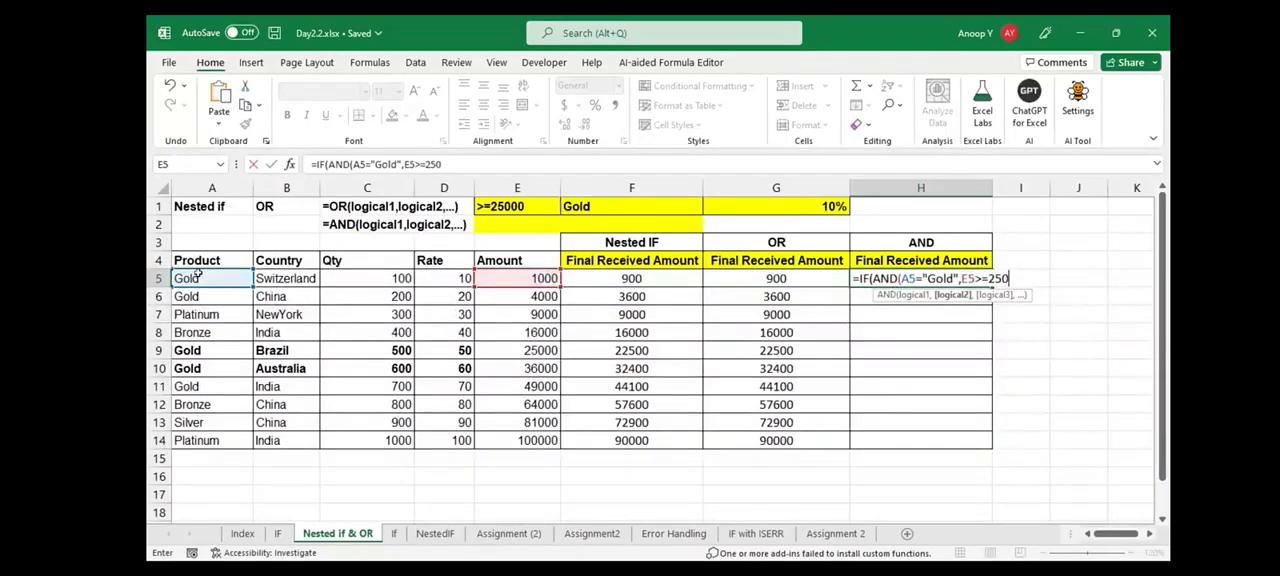
type("00),E5-E5*10")
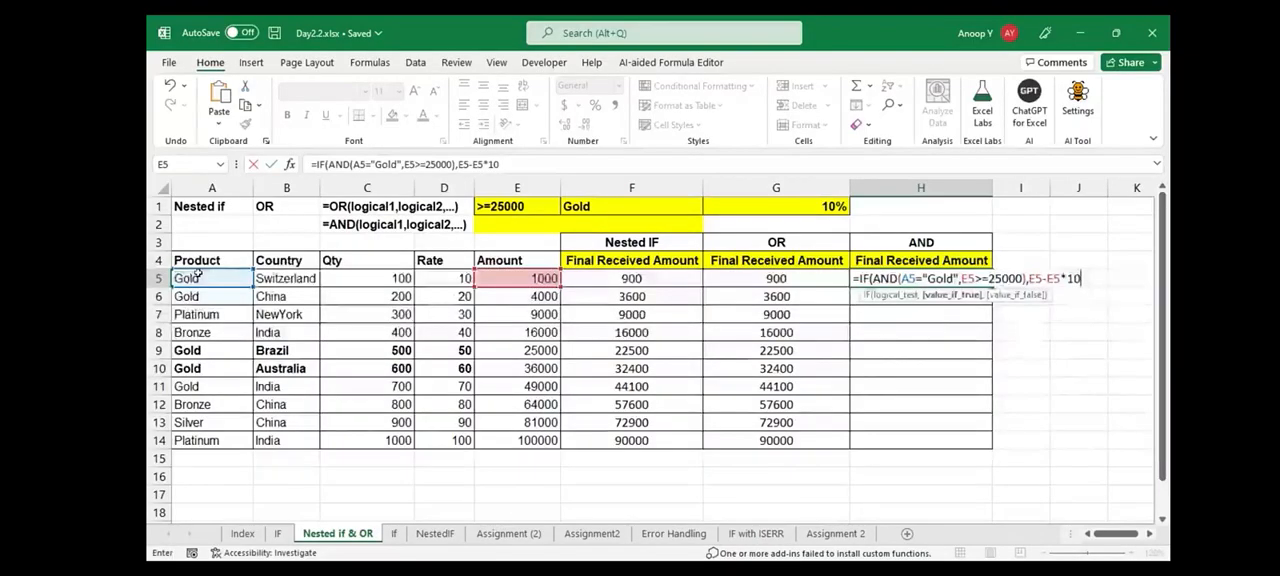
type("%,")
Complete the H5 formula to return E5-E5*10% when the AND test is true and E5 otherwise
key("Left")
key("Left")
key("Left")
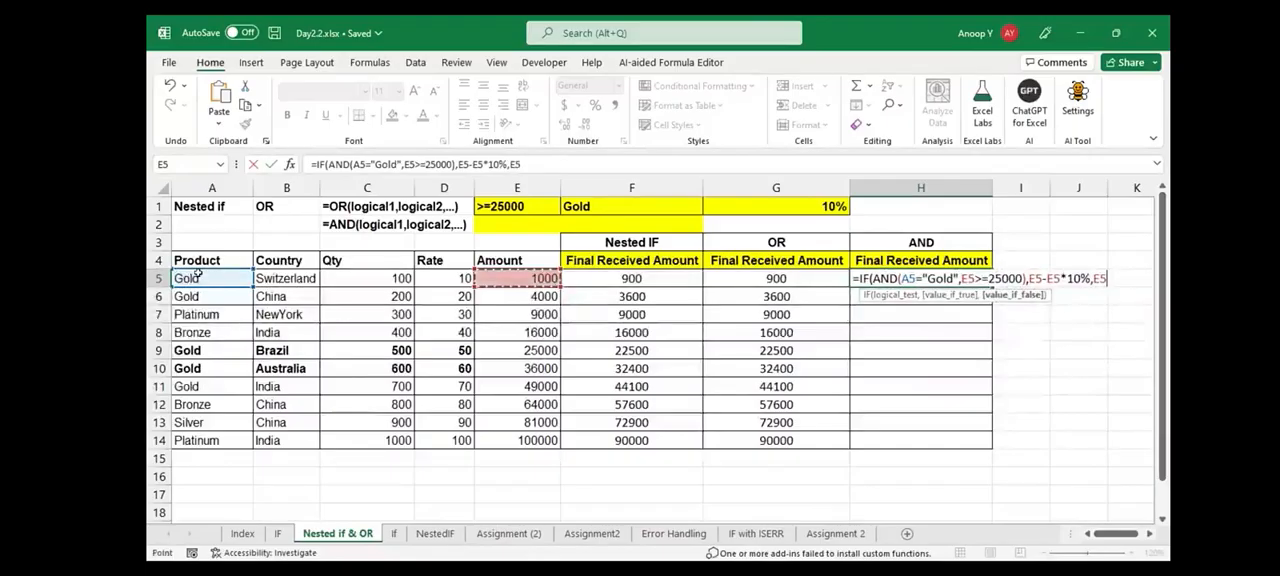
type(")")
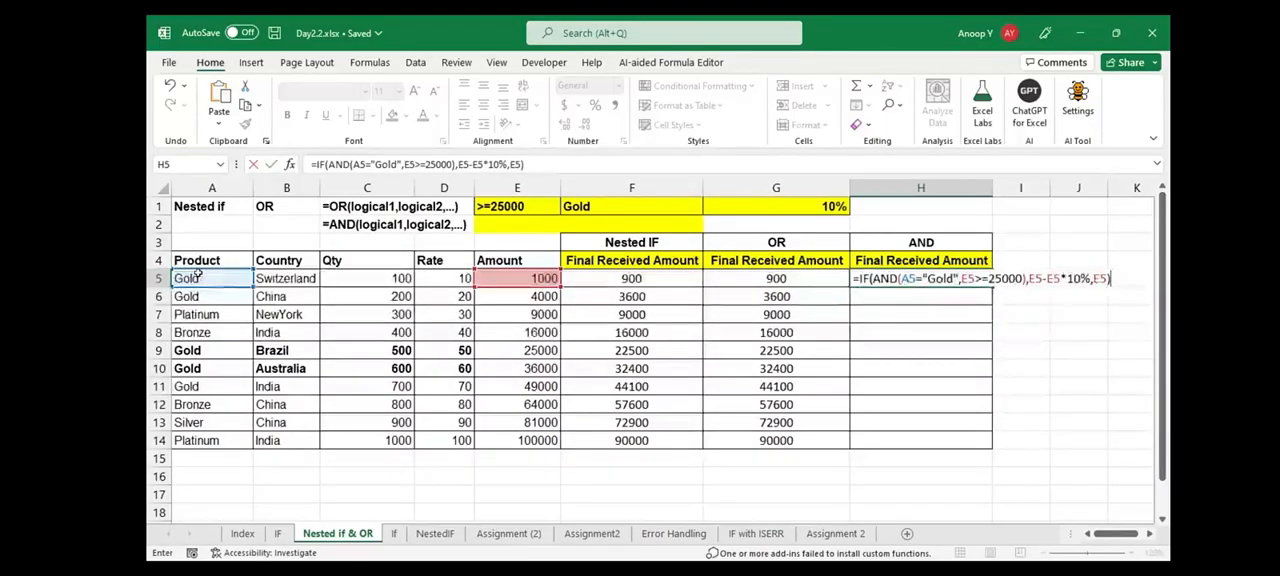
key("ctrl+Return")
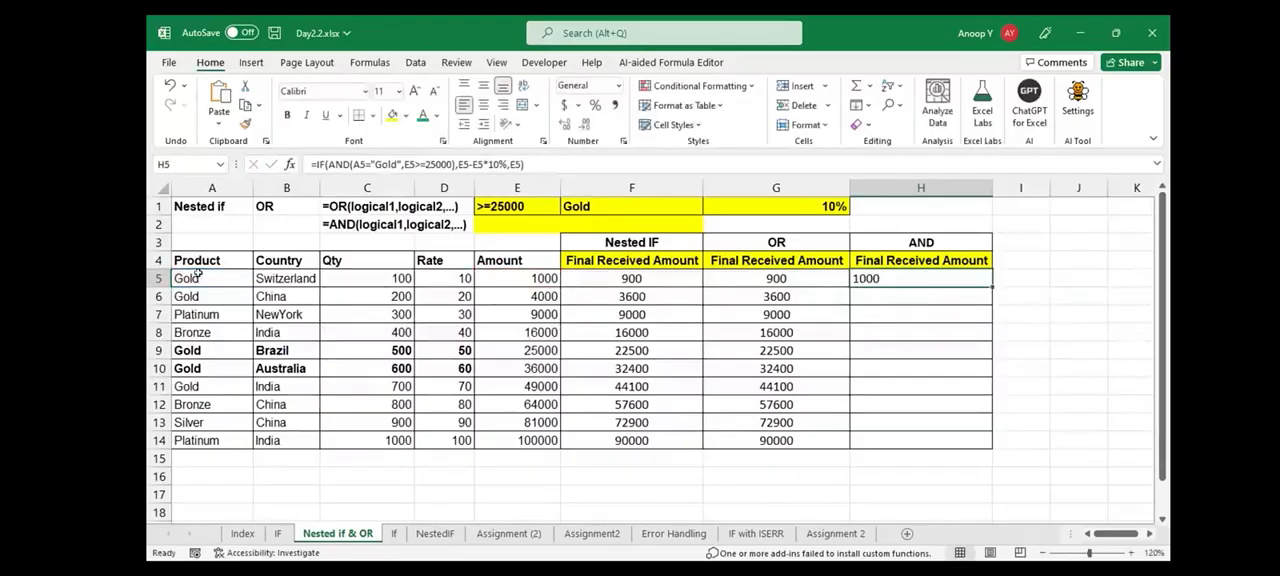
Fill the H5 formula down to H14 and center the AND results
double_click(992, 287)
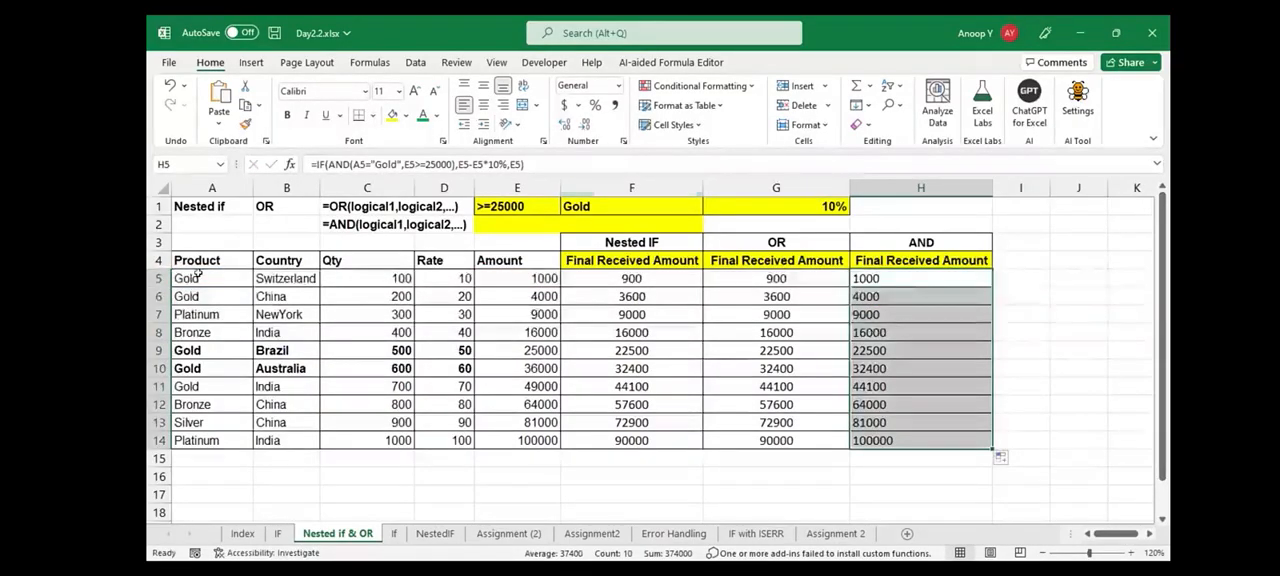
left_click(484, 105)
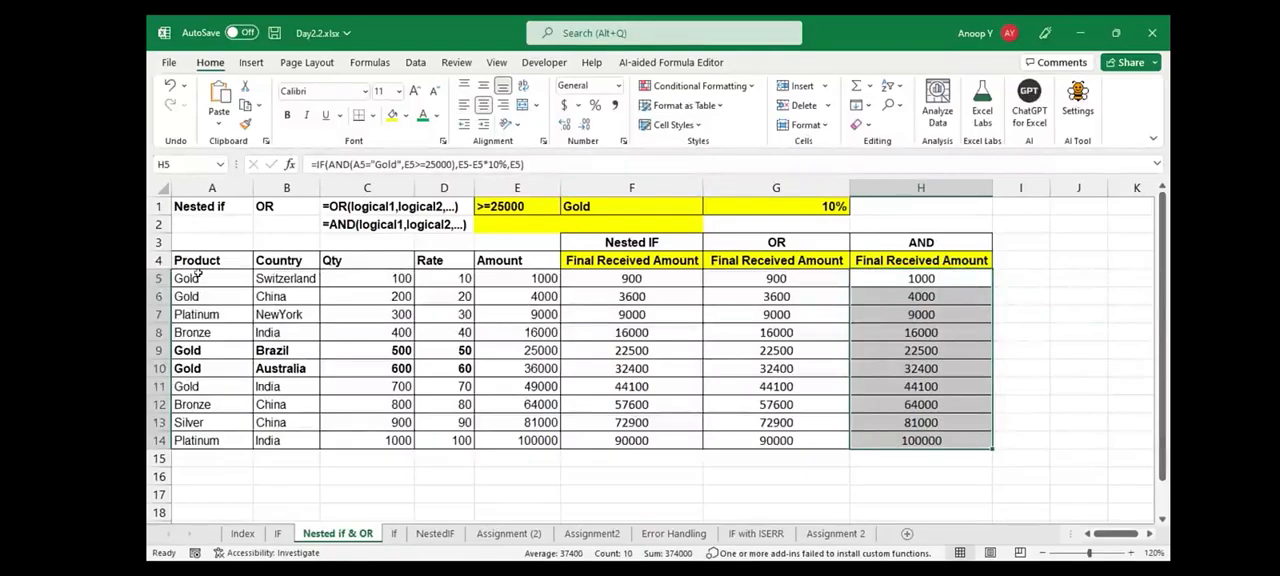
left_click(921, 333)
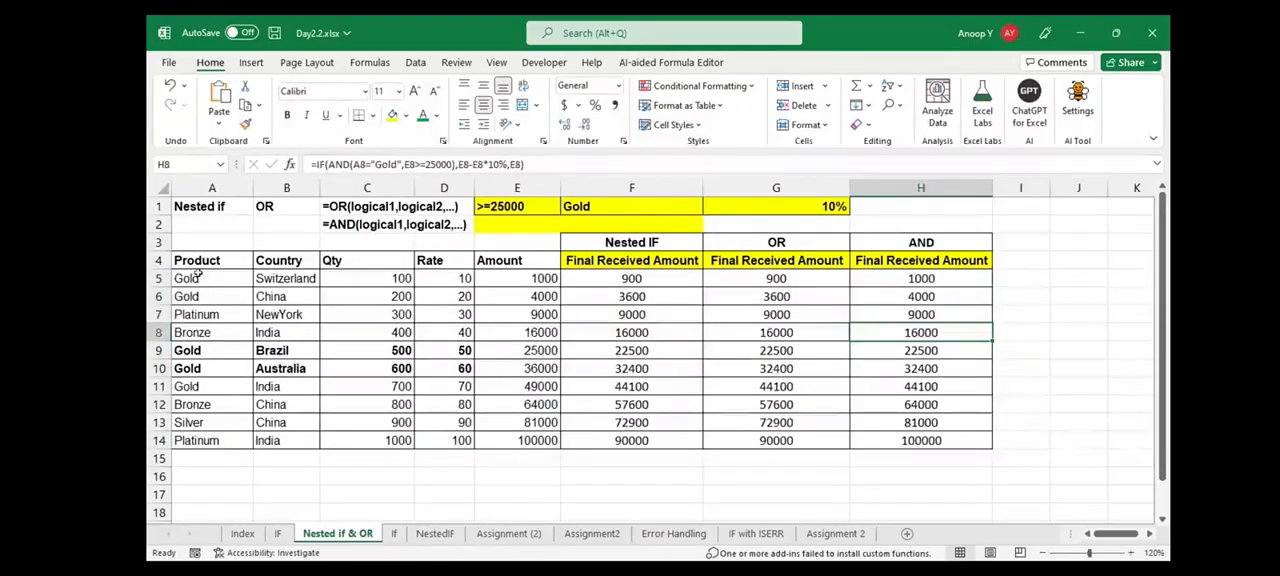
Review the whole nested IF formula in F5 against the criteria in E1:F1 and the discount rate in G1
left_click(632, 279)
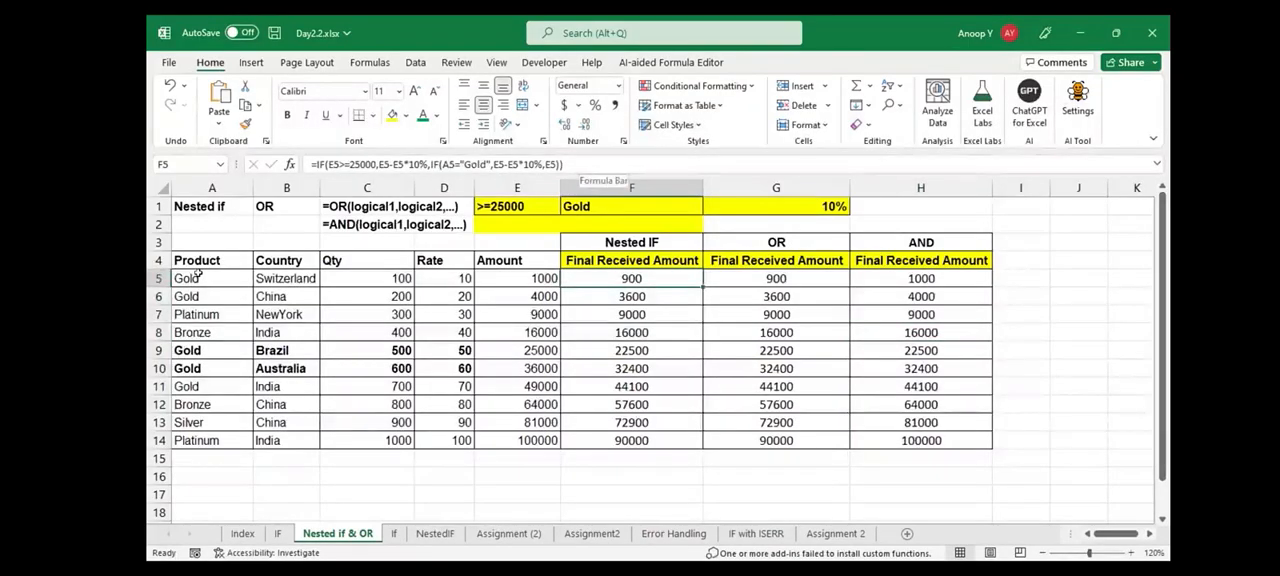
left_click_drag(578, 164, 312, 164)
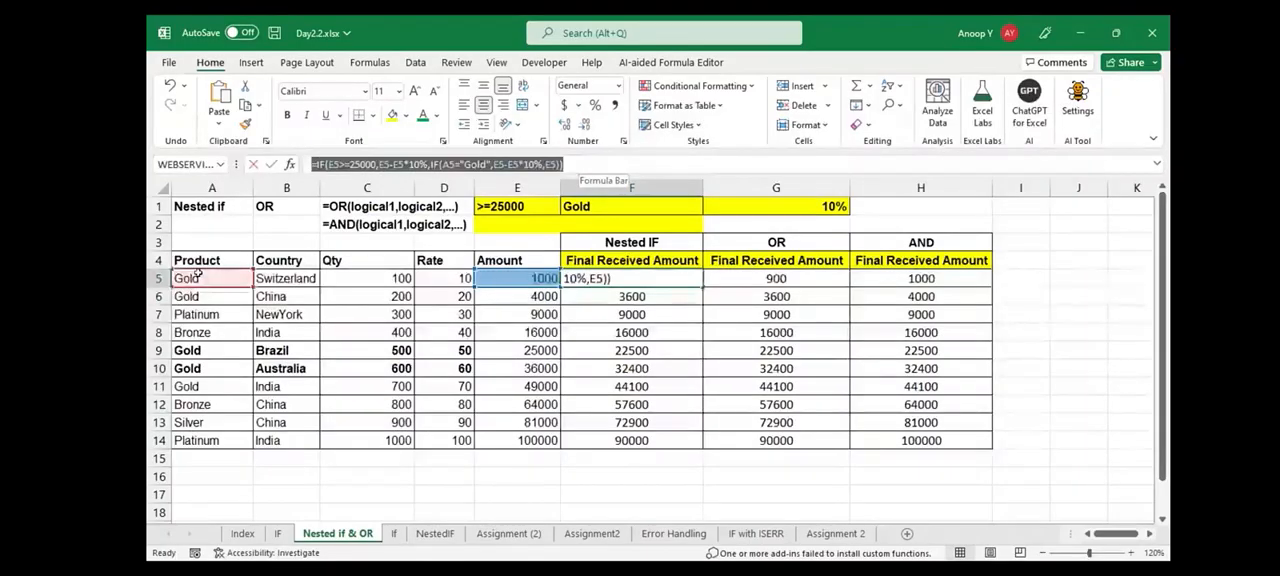
key("Escape")
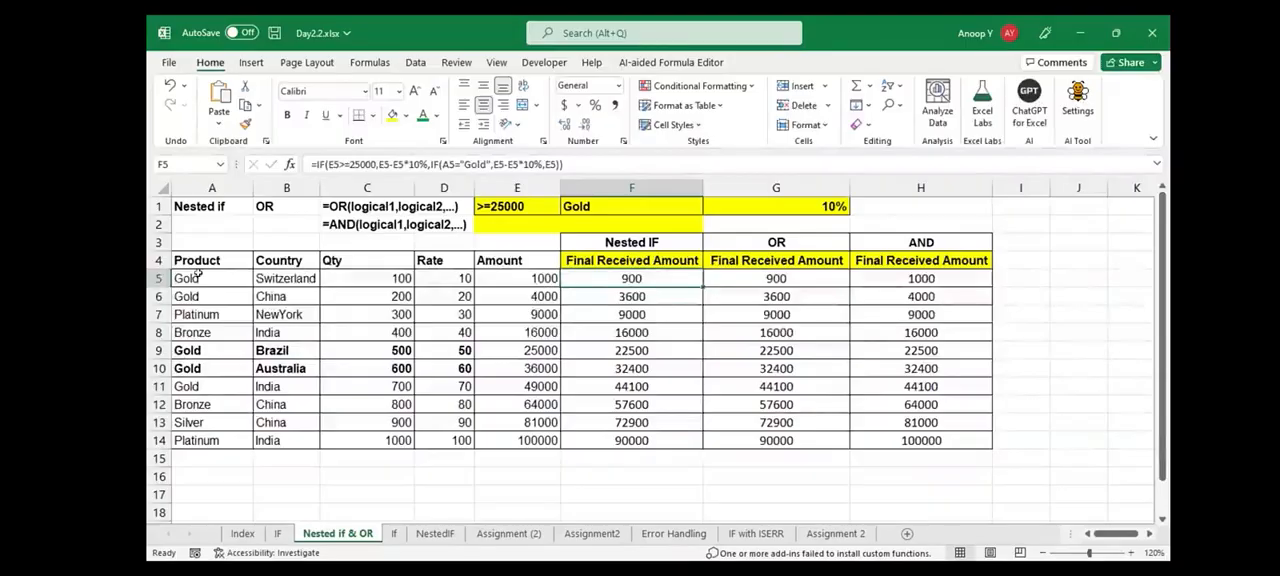
left_click_drag(517, 206, 620, 206)
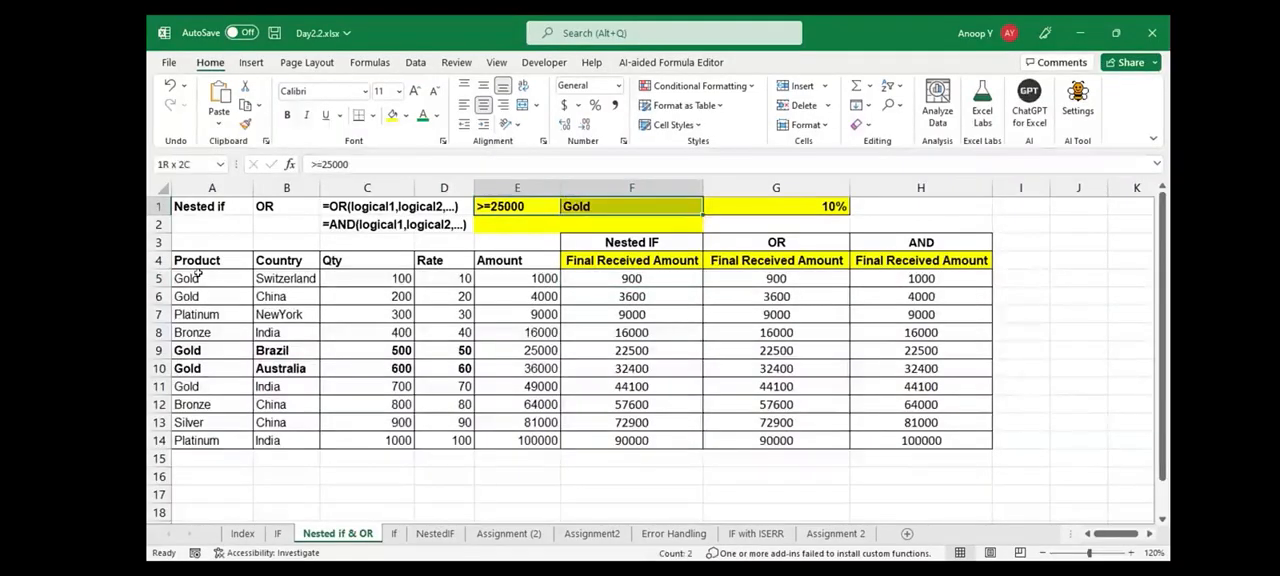
left_click(776, 206)
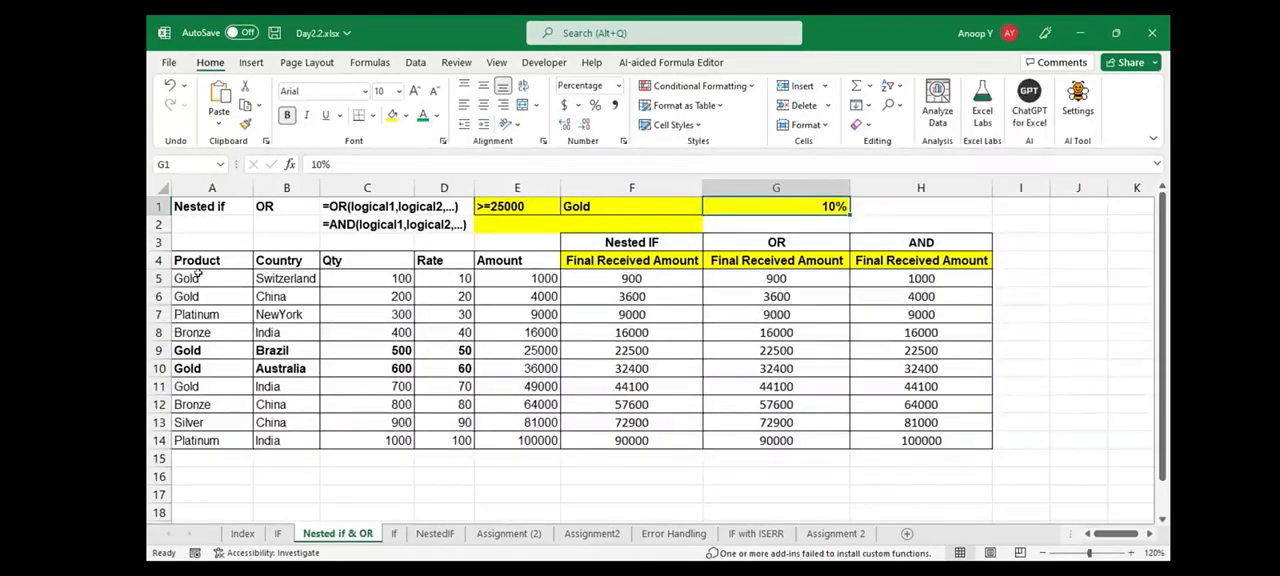
left_click_drag(517, 206, 620, 206)
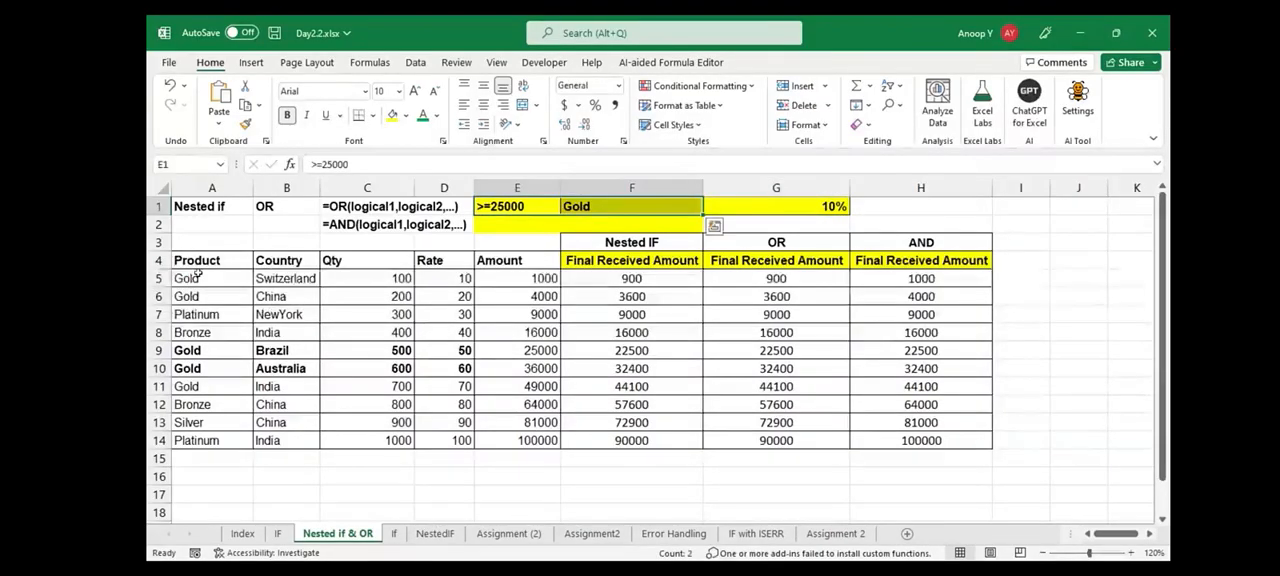
left_click(776, 206)
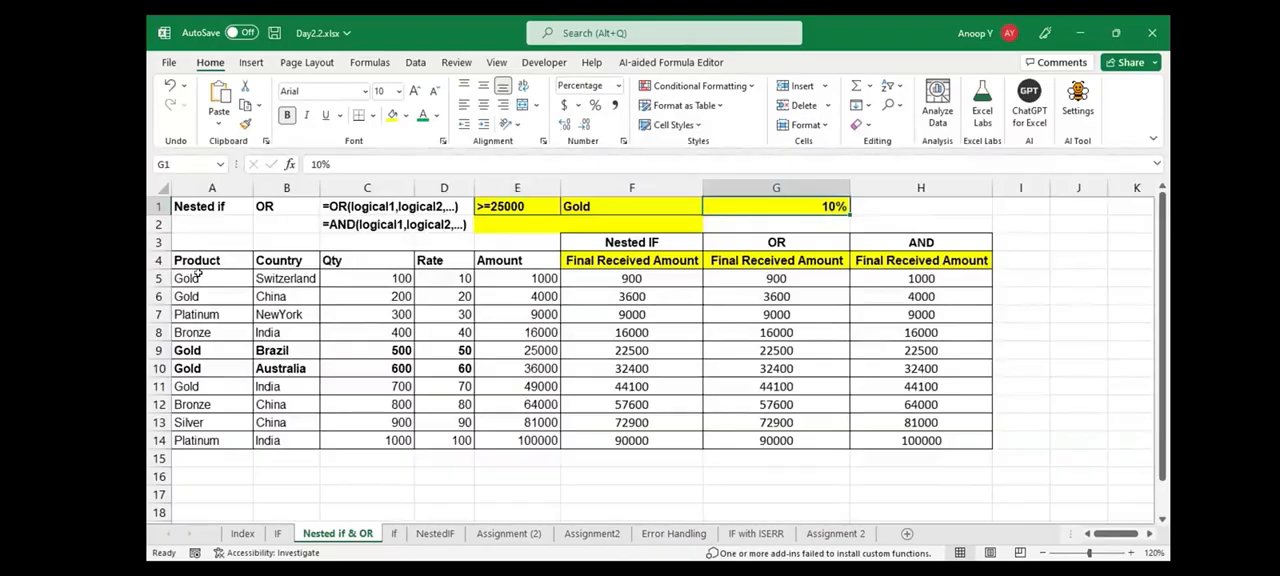
Open the NestedIF sheet and examine the salary and July sales table together with the Incentive Slabs criteria
left_click(435, 534)
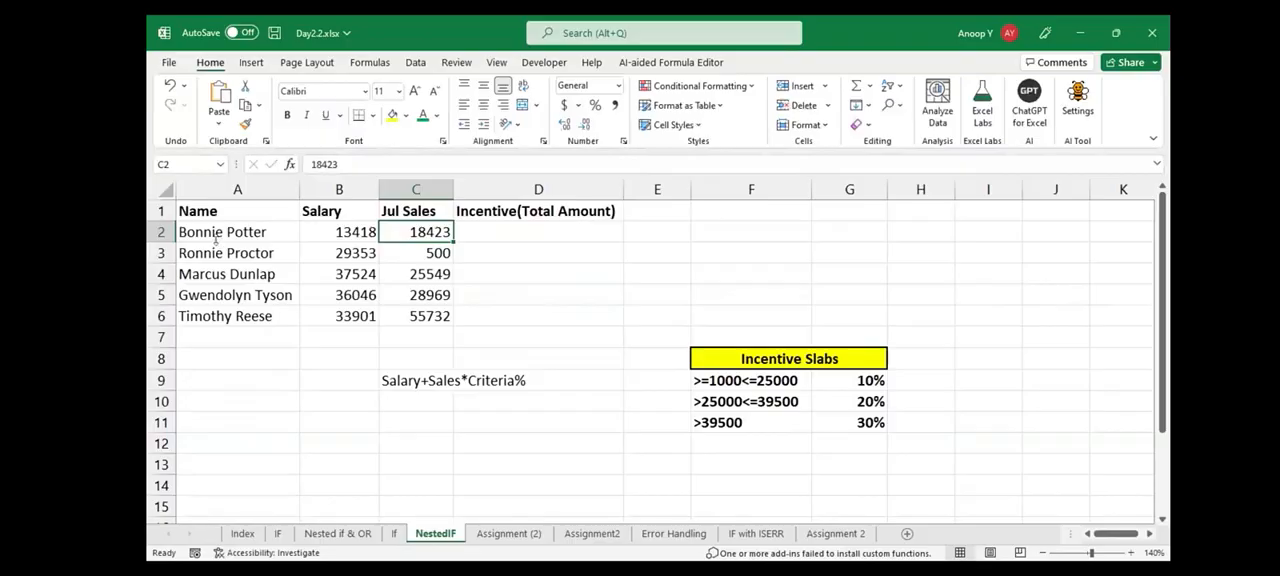
left_click(212, 213)
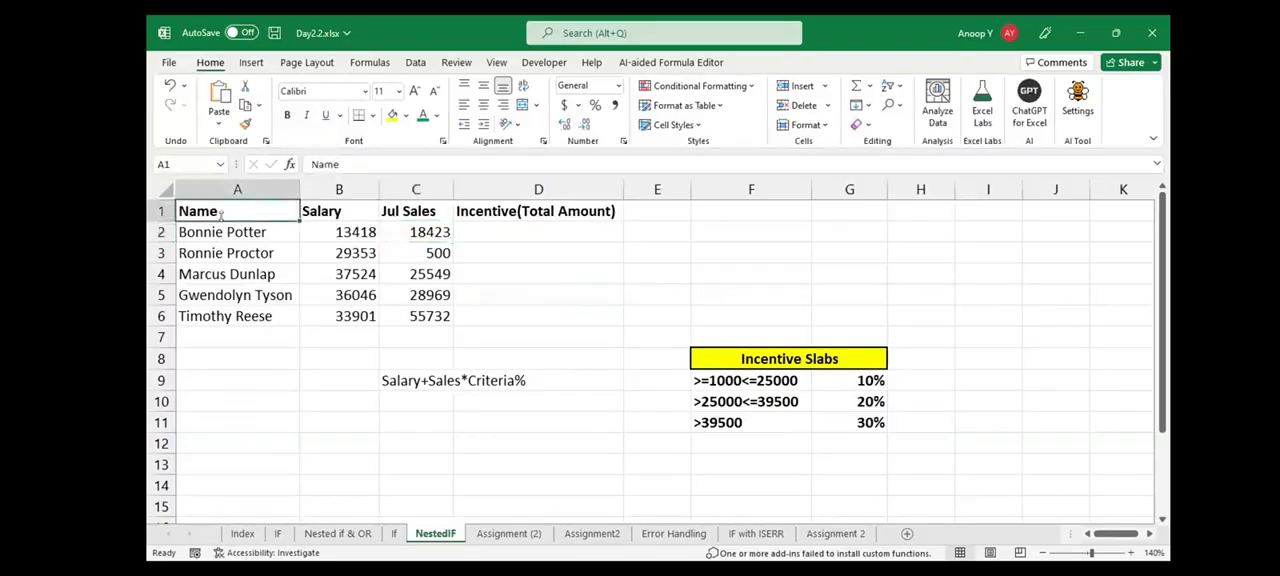
key("ctrl+a")
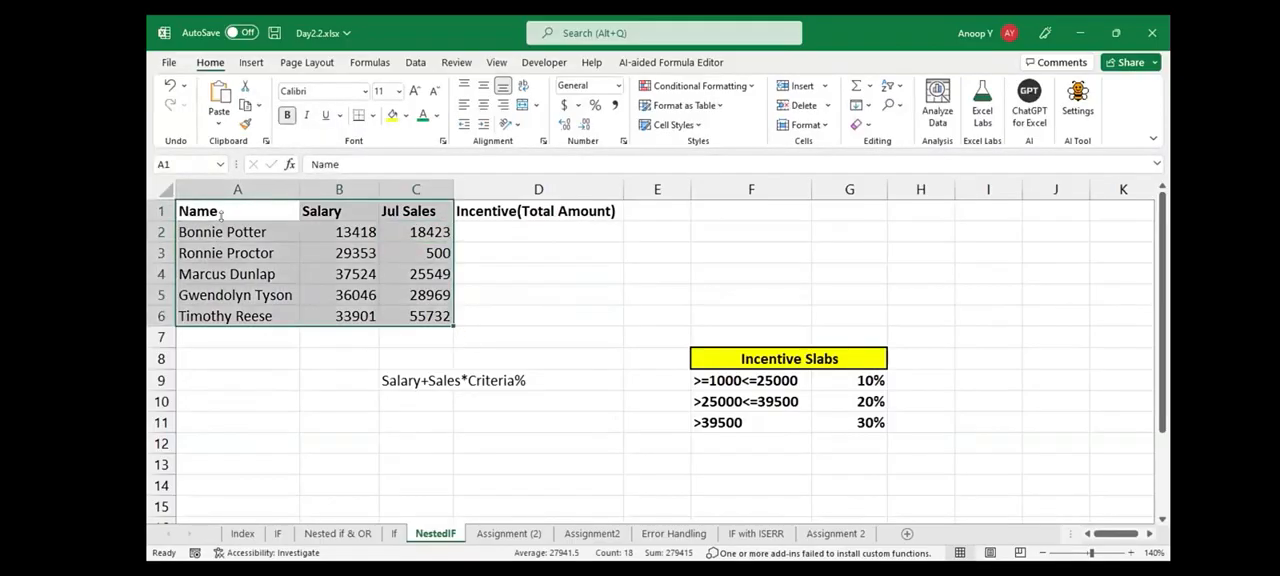
left_click_drag(771, 359, 850, 422)
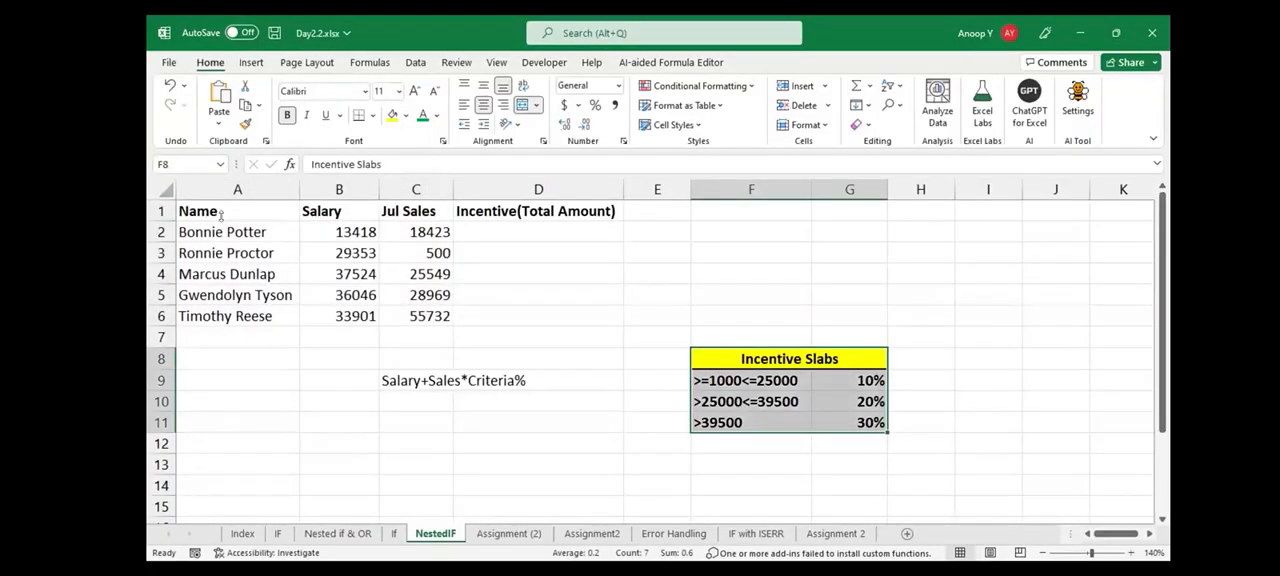
left_click(222, 231)
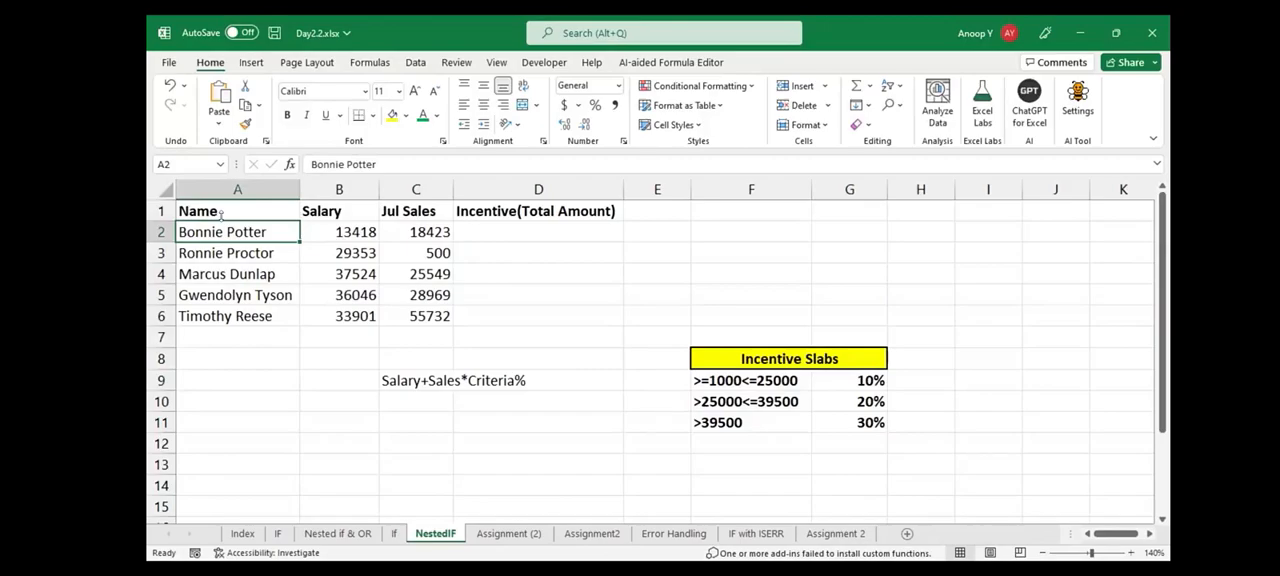
left_click_drag(751, 381, 751, 423)
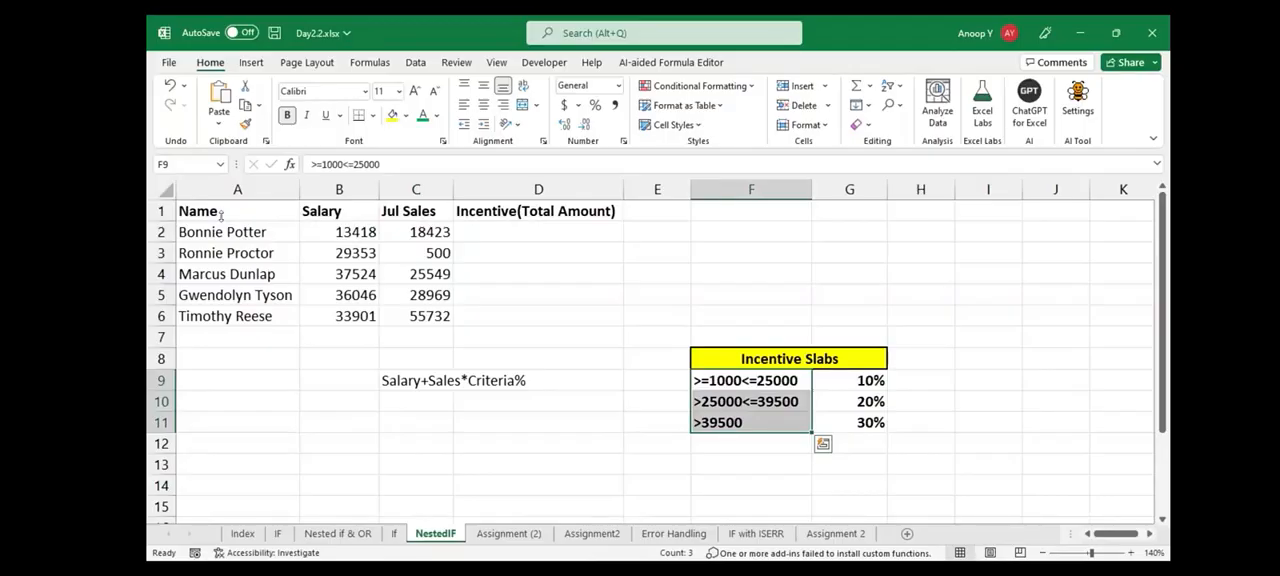
left_click(751, 381)
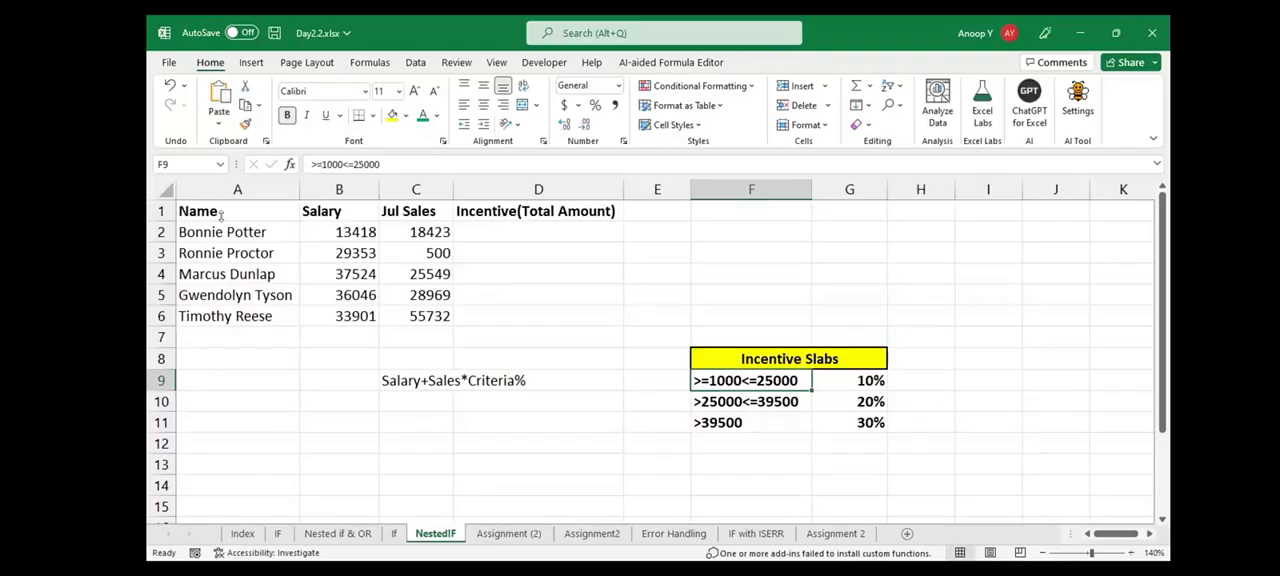
Examine the second and third incentive slabs in F10:F11 together with their percentages in G10:G11
key("Down")
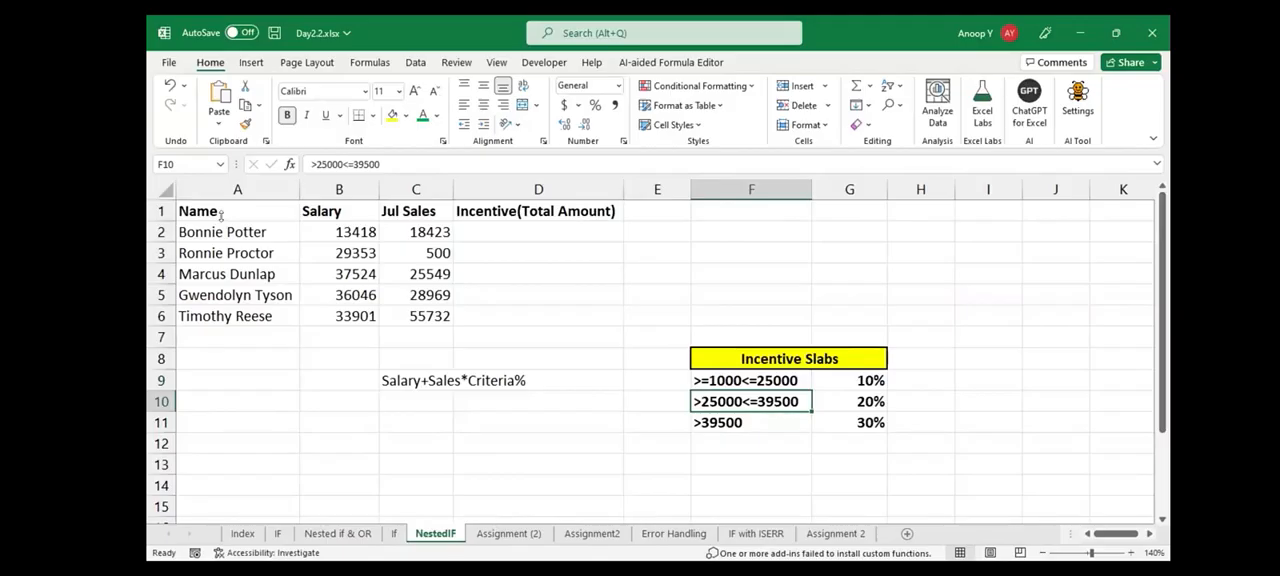
key("Right")
key("Down")
key("Left")
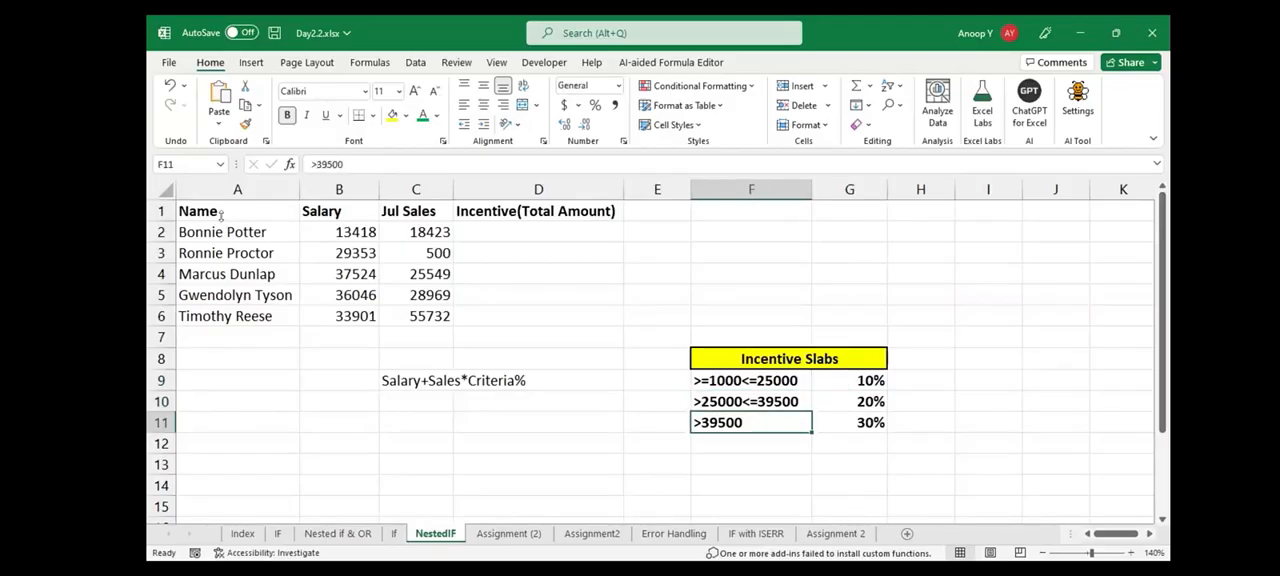
key("Right")
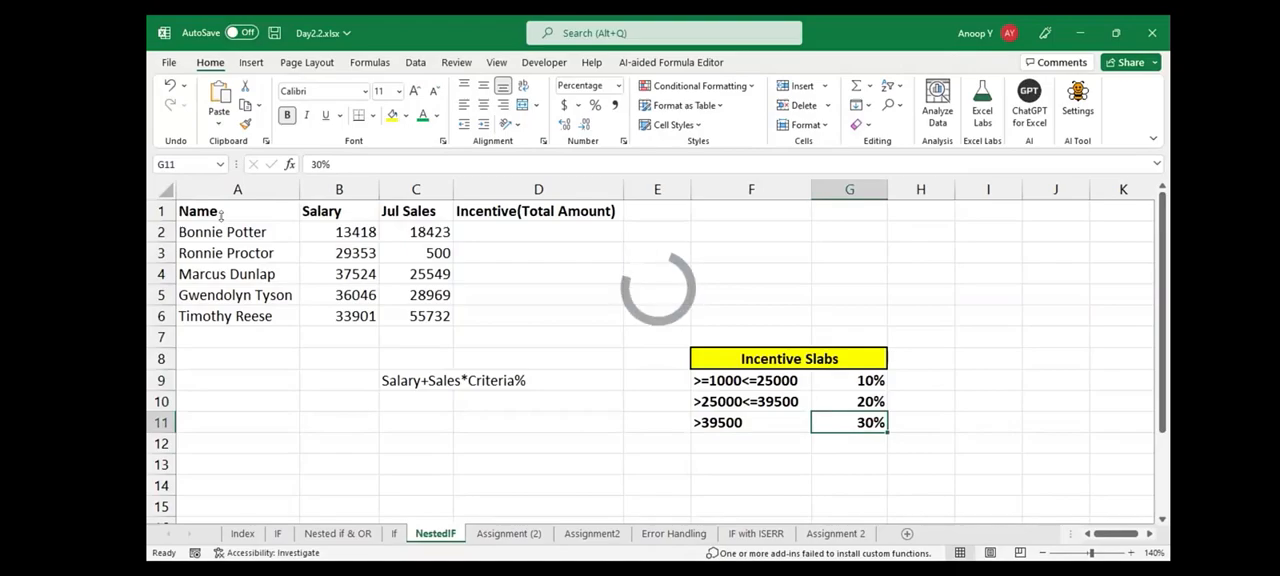
key("Left")
key("Up")
key("Right")
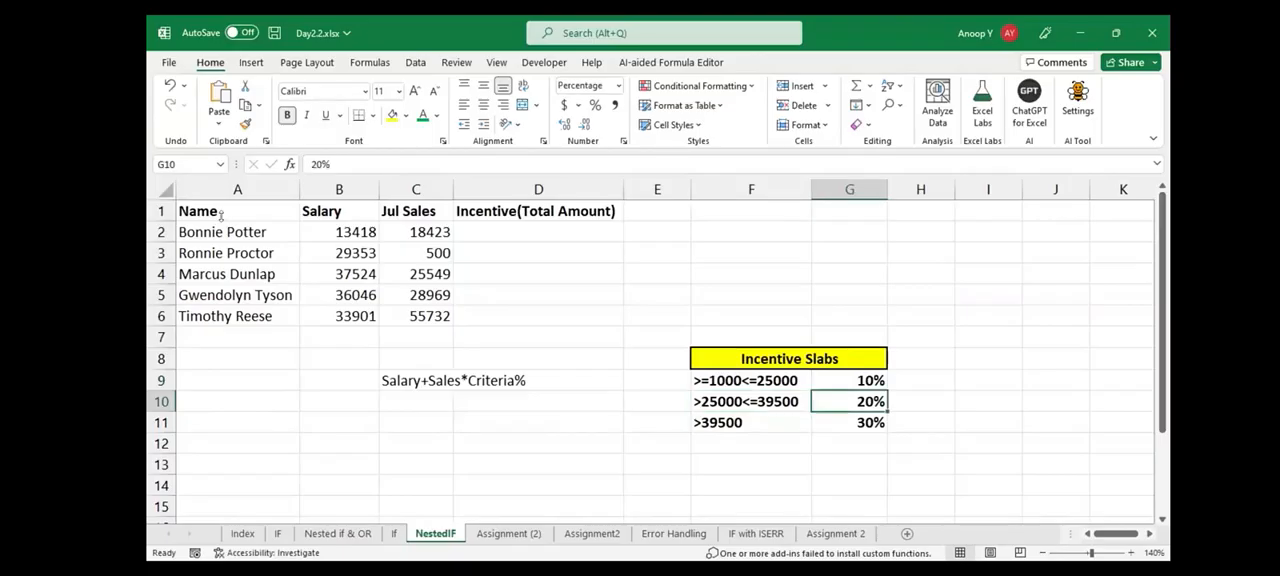
key("Down")
key("Left")
key("Right")
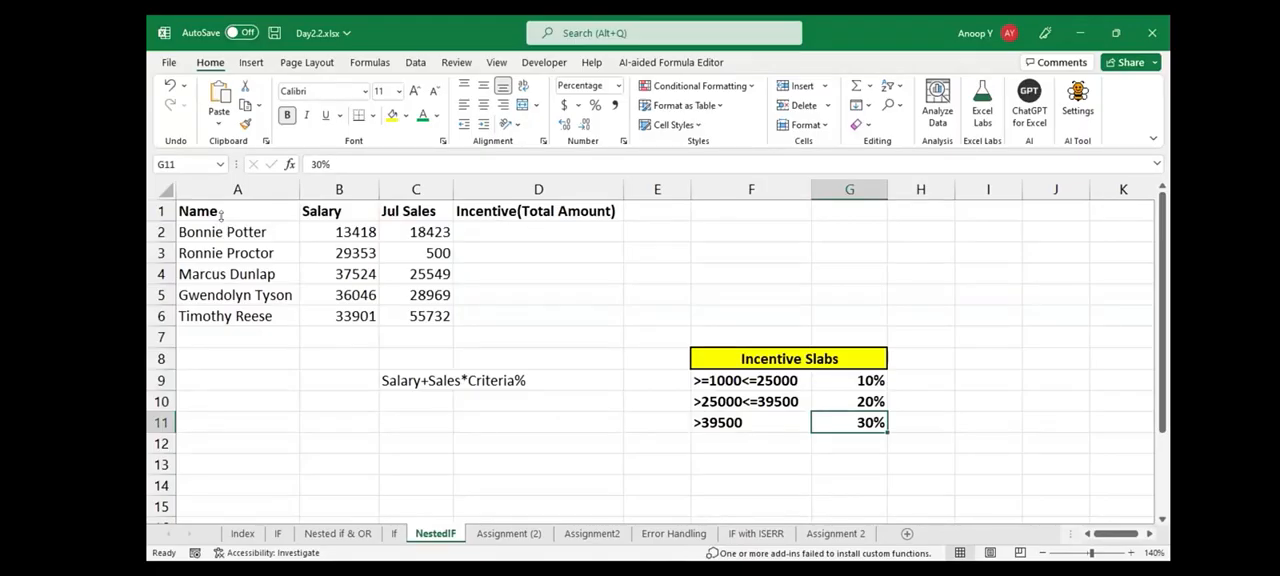
Match the July sales in C2 to the first slab and calculate its incentive in G2 with =C2*10%
left_click(416, 232)
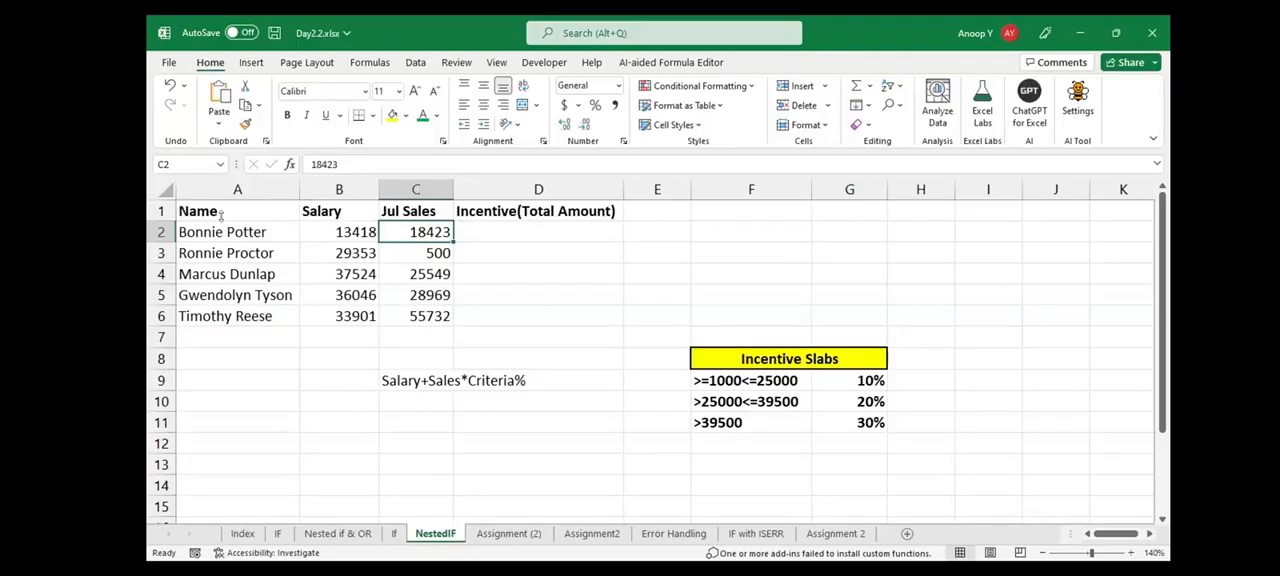
left_click(751, 381)
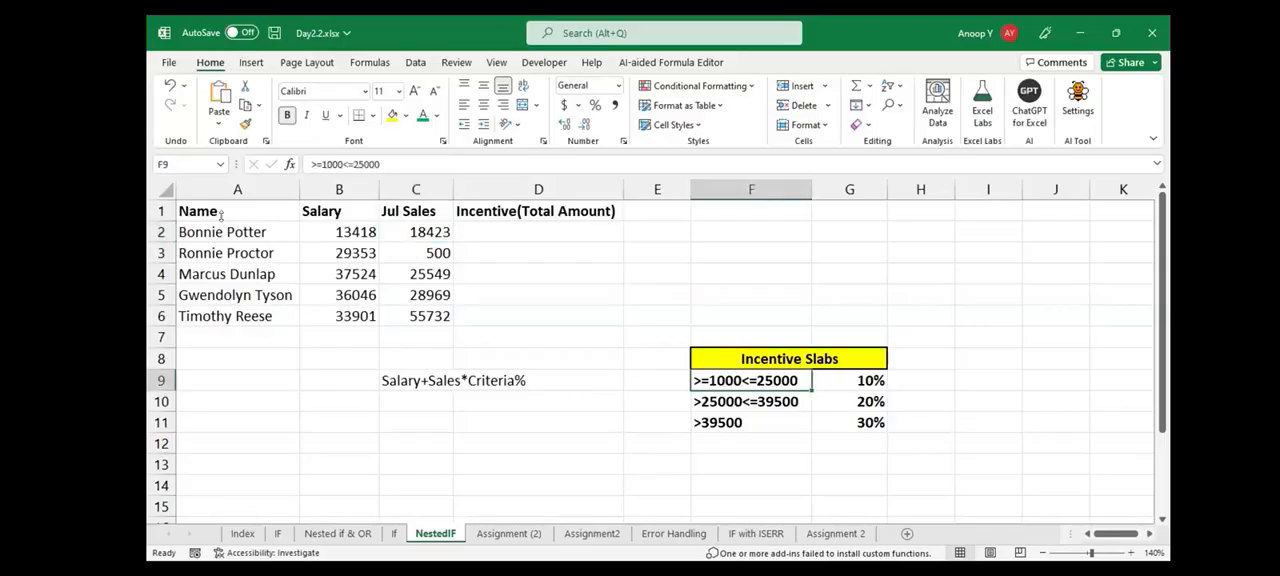
left_click(849, 232)
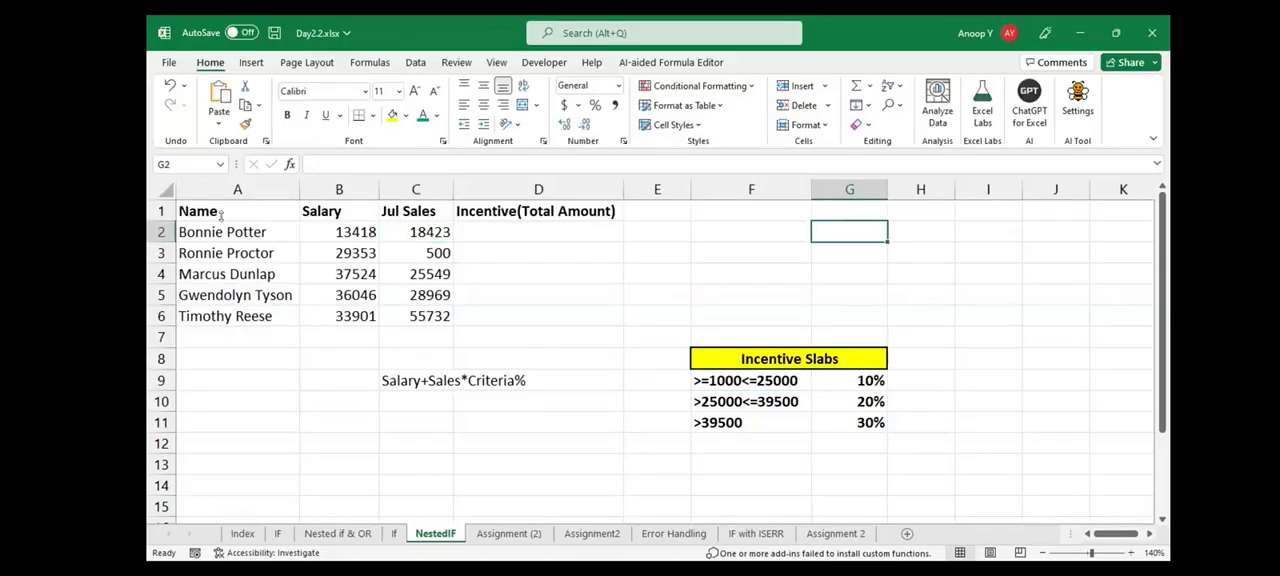
type("=C2*")
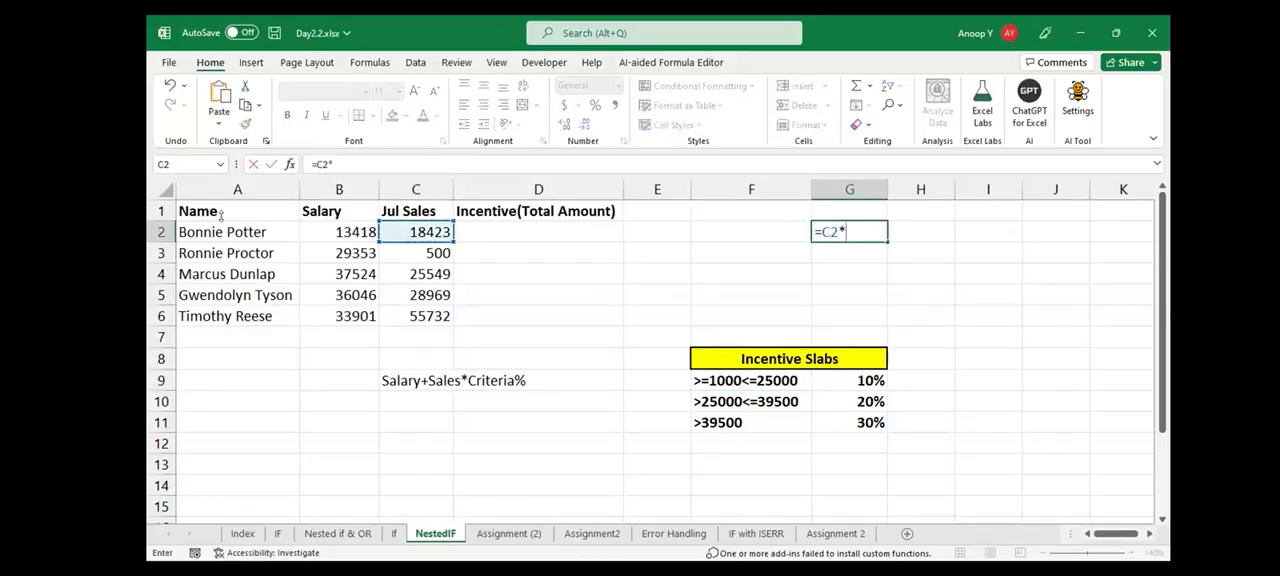
type("10%")
key("Return")
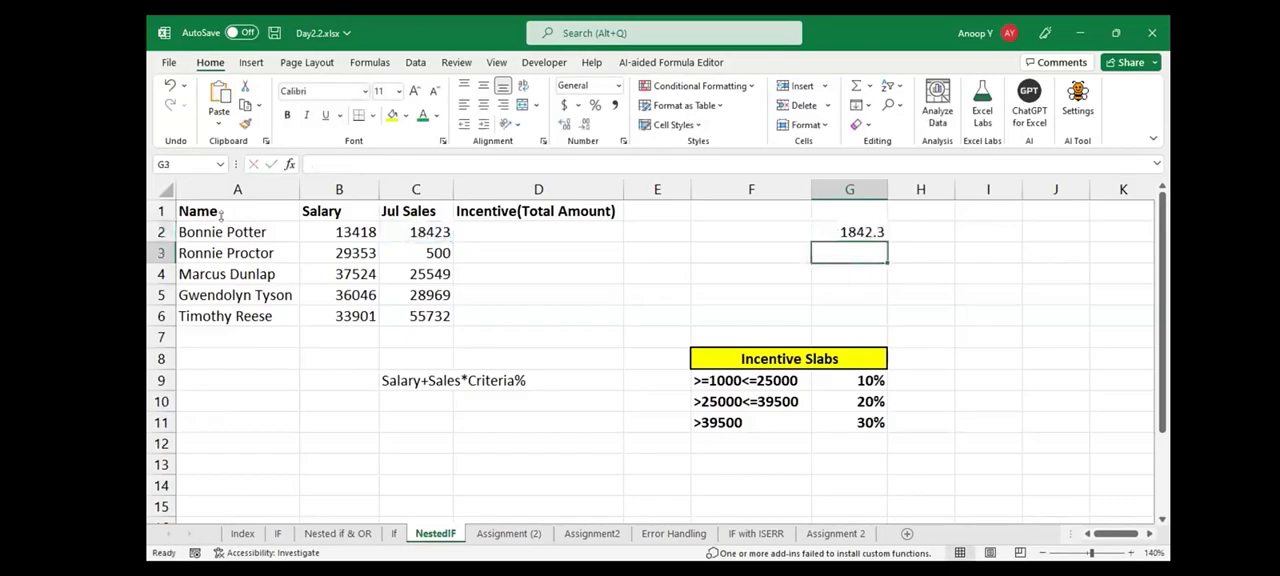
Add the salary and the calculated incentive in H2 with the formula =B2+G2
key("Up")
key("Right")
type("=")
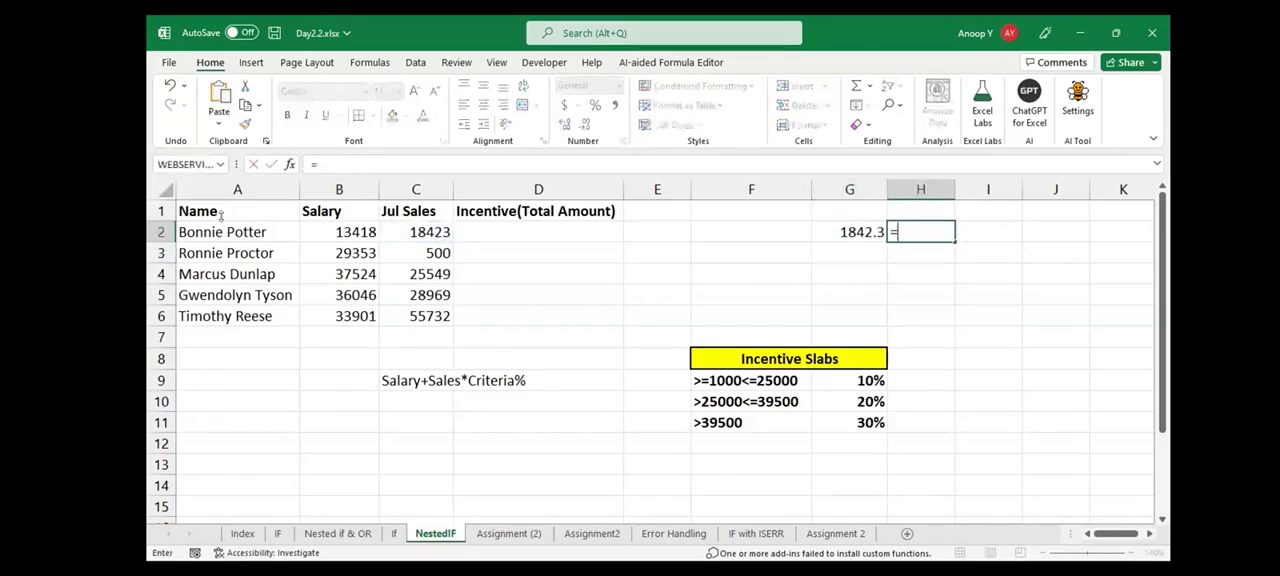
key("Left")
key("Left")
key("Left")
key("Left")
key("Left")
key("Left")
type("+")
key("Left")
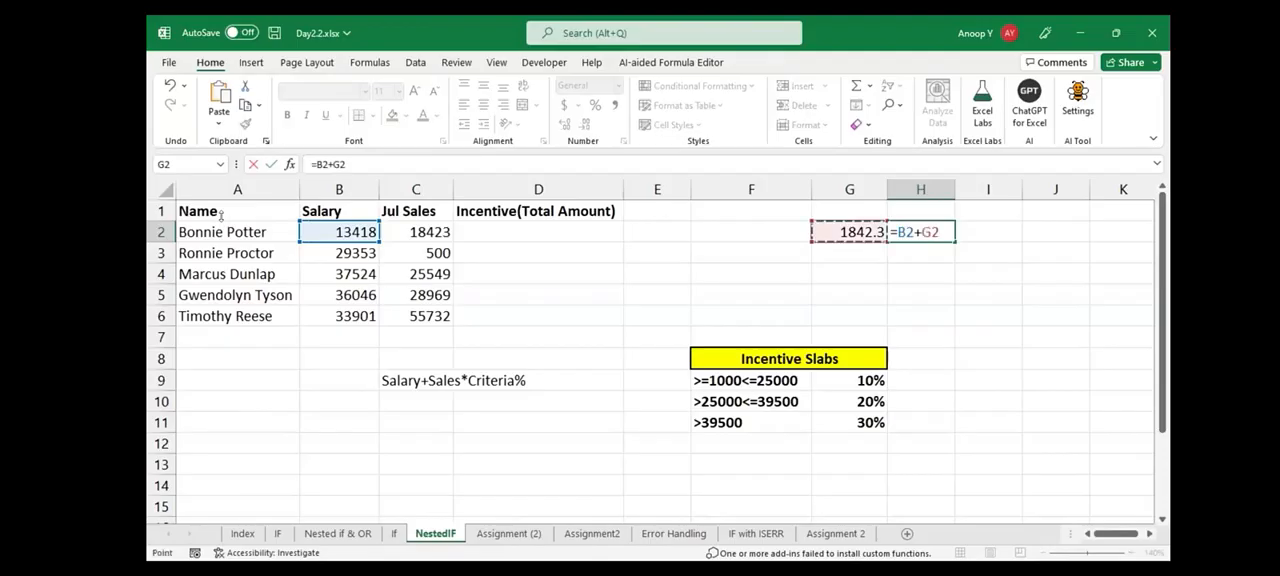
key("ctrl+Return")
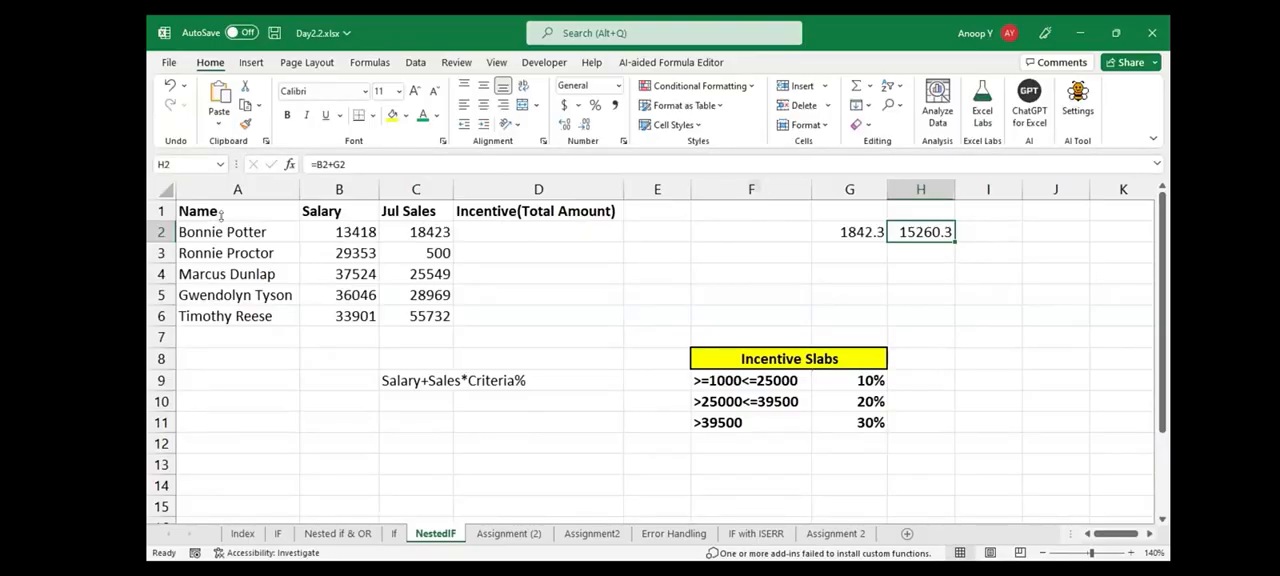
Examine the Incentive Slabs row by row, checking each sales condition in F9:F11 and its percentage
left_click(751, 381)
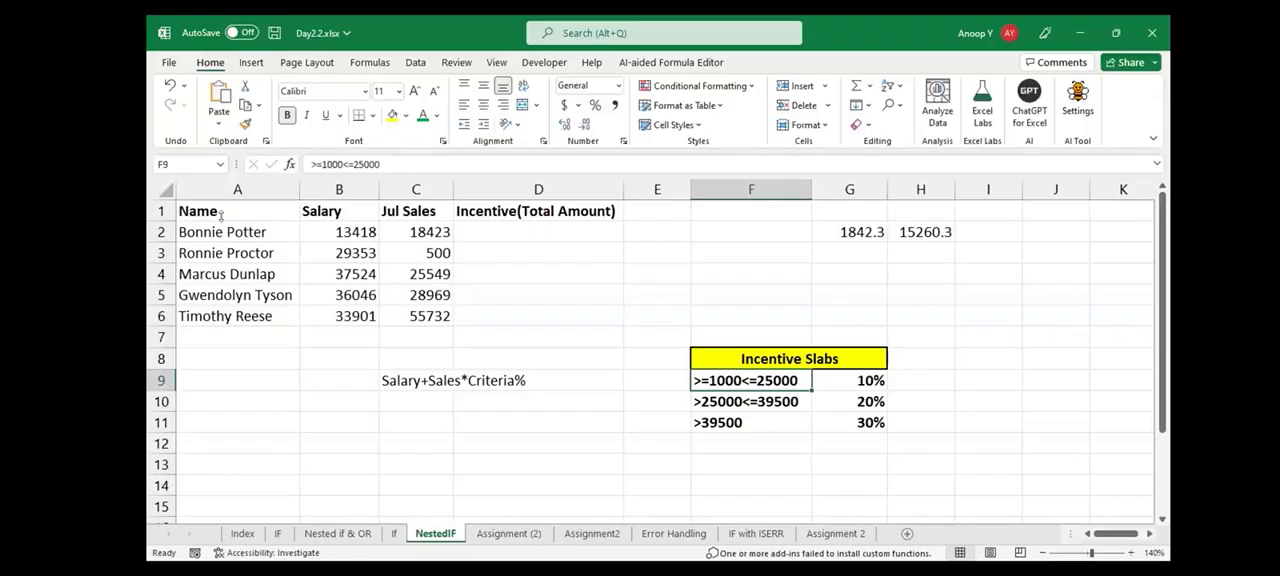
key("Left")
key("shift+Right")
key("Right")
key("Right")
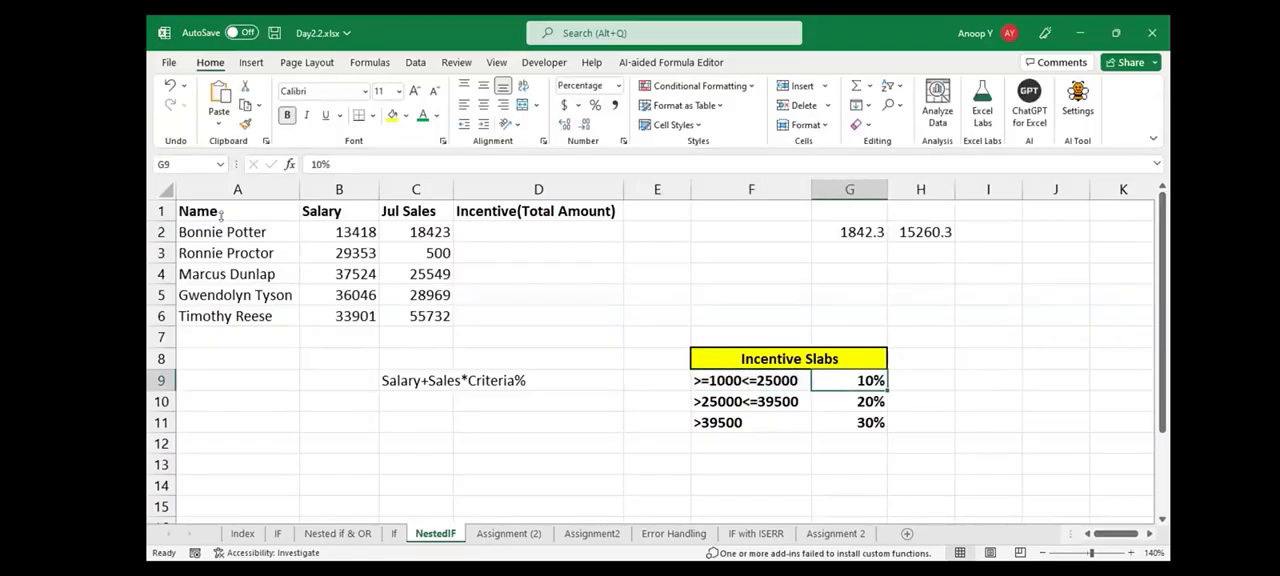
key("Down")
key("Left")
key("Left")
key("shift+Right")
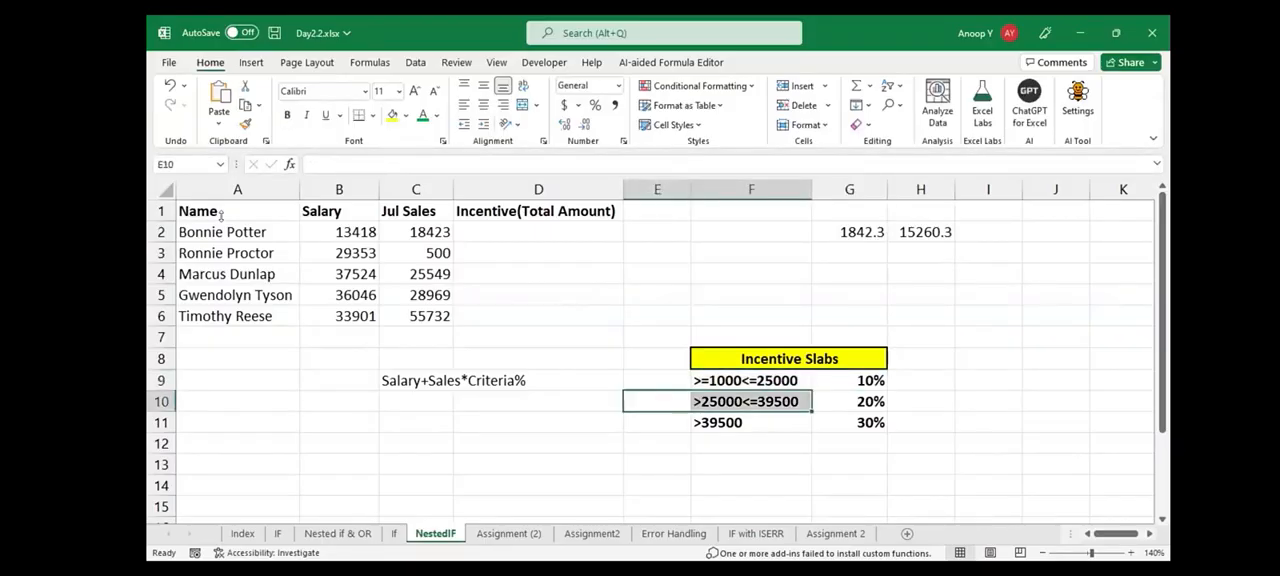
key("Right")
key("Right")
key("Down")
key("Left")
key("Left")
key("shift+Right")
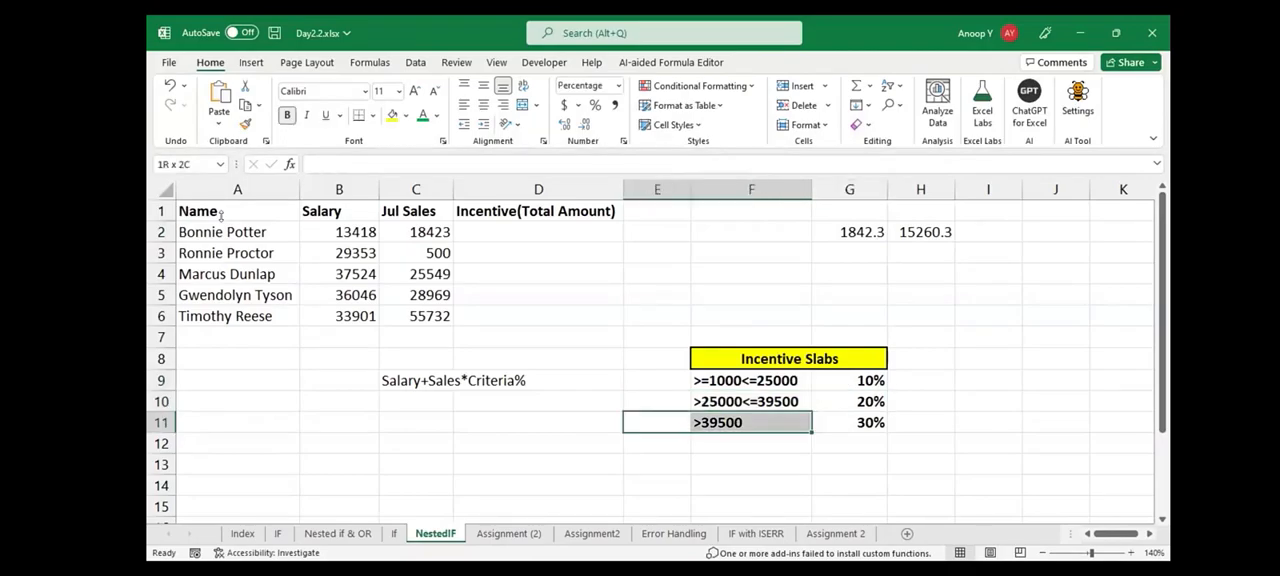
key("Right")
key("Right")
Review the slab conditions in F9:F11 as a group, followed by the percentages in G9:G11
key("Up")
key("Up")
key("Left")
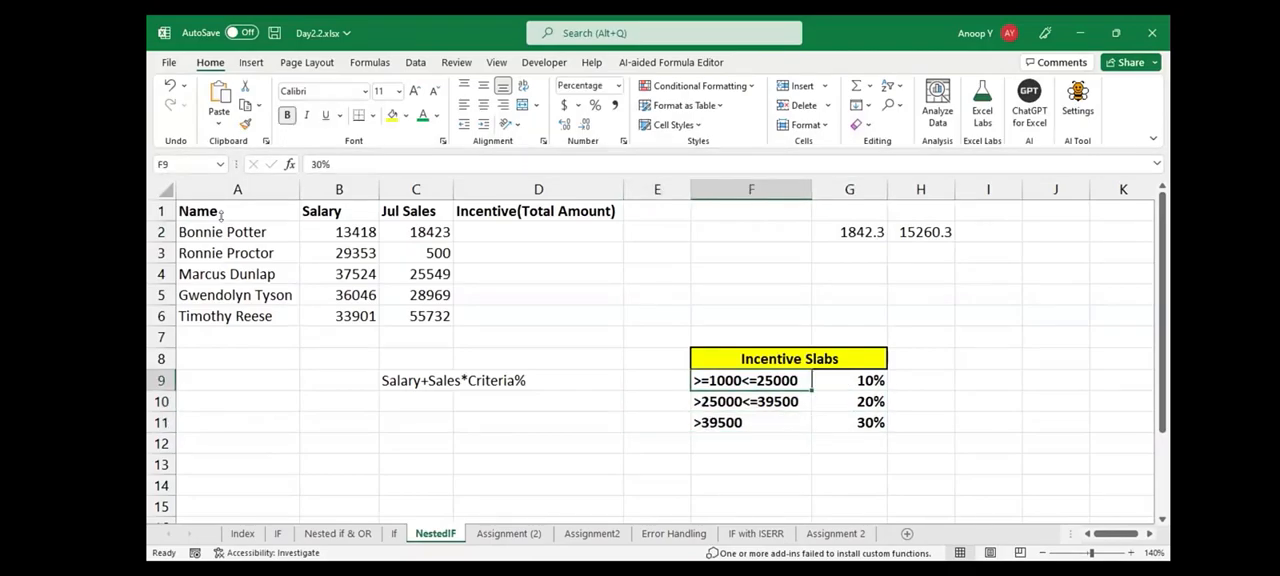
key("shift+Down")
key("shift+Down")
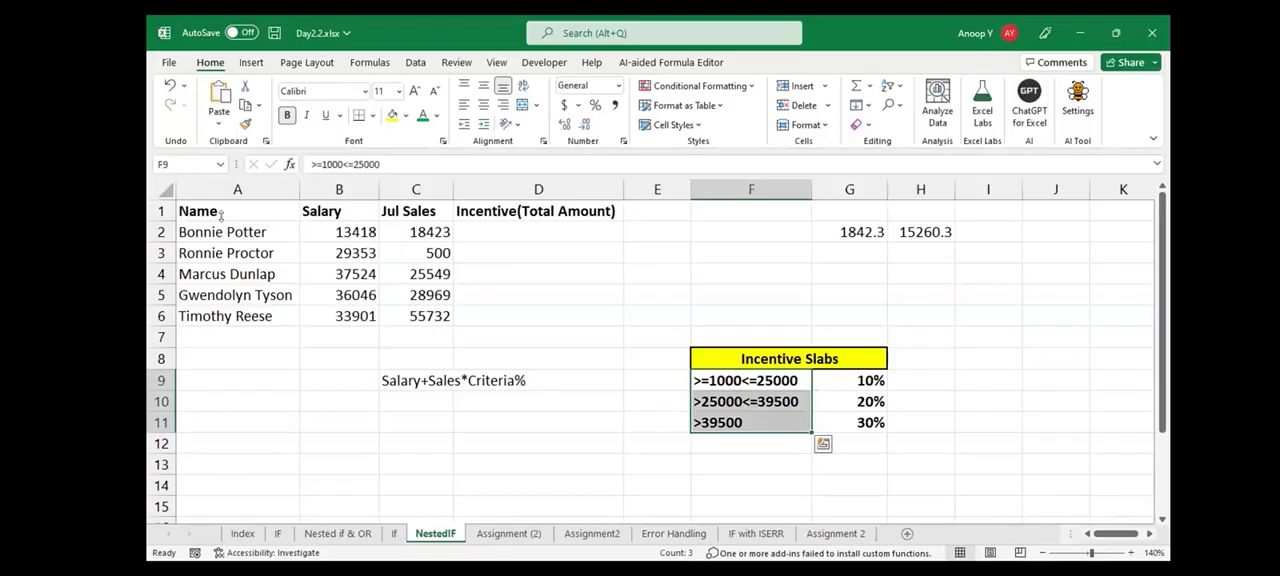
key("Right")
key("shift+Down")
key("shift+Down")
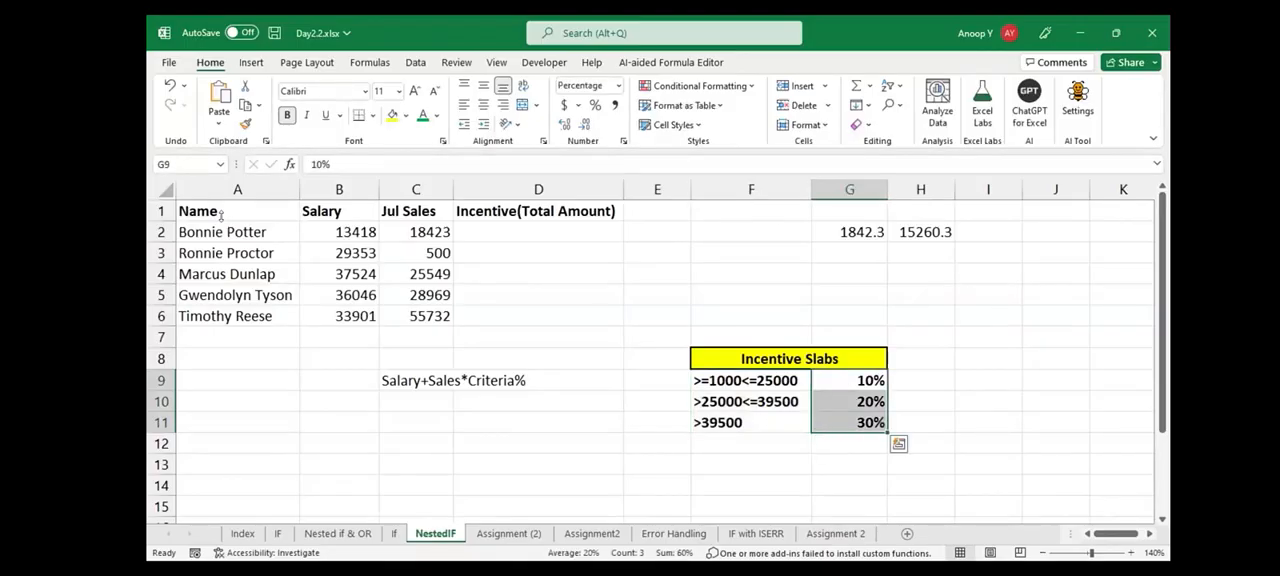
Start the D2 formula with an IF whose AND test is C2>=1000 and C2<=25000
left_click(538, 232)
type("=")
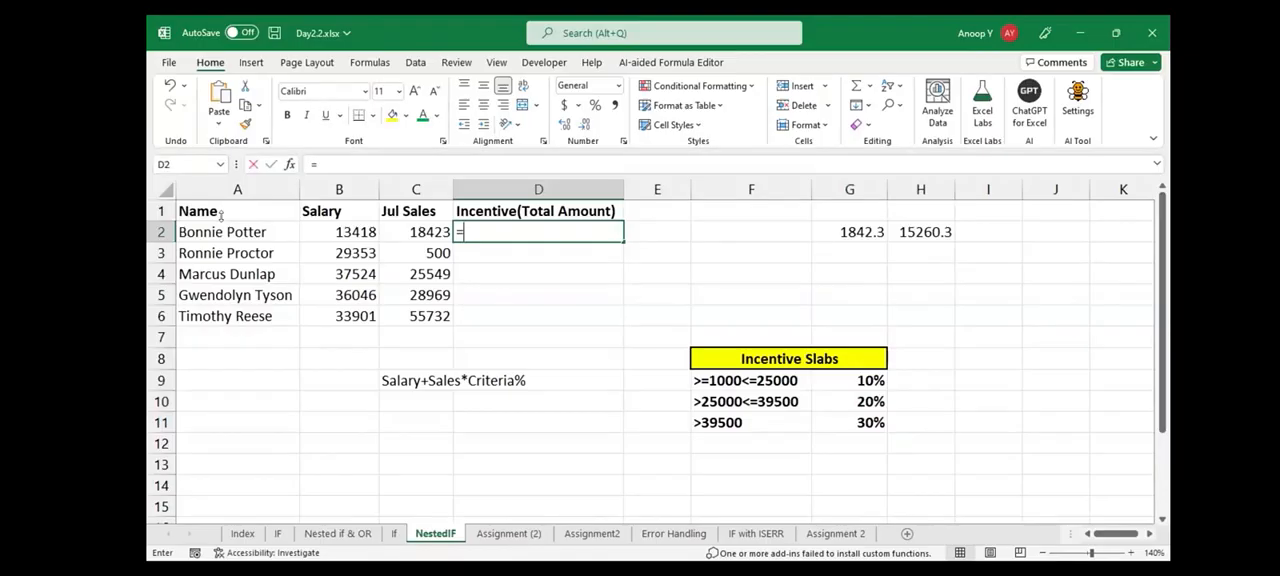
type("IF(AND(")
key("Left")
type(">=1000")
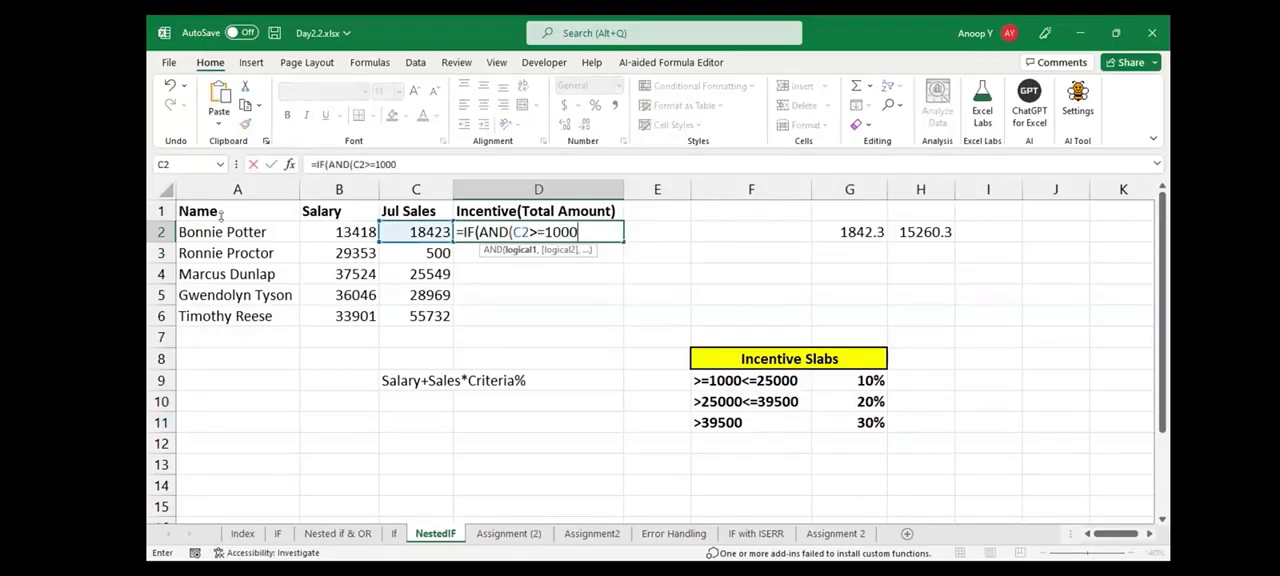
type(",C2<=25")
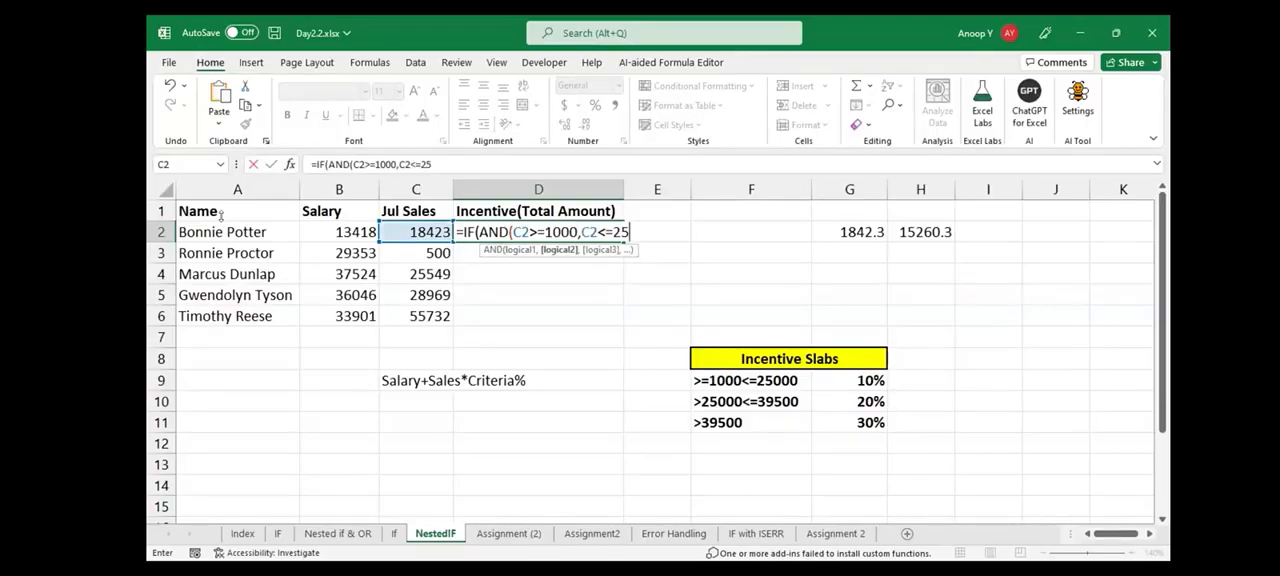
type("000)")
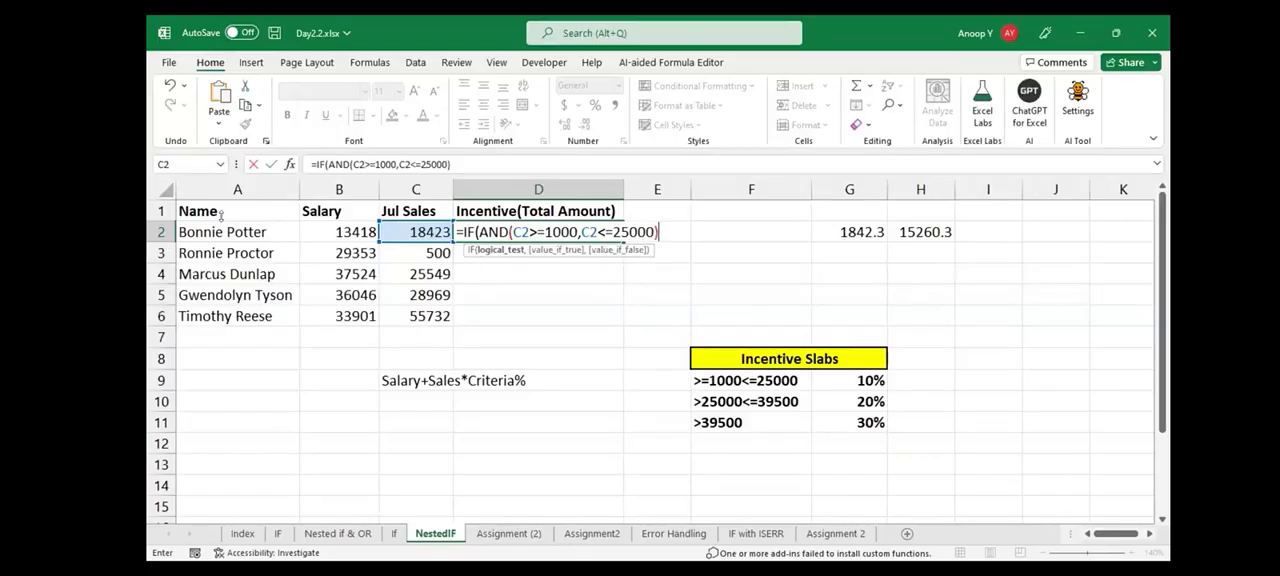
type(",")
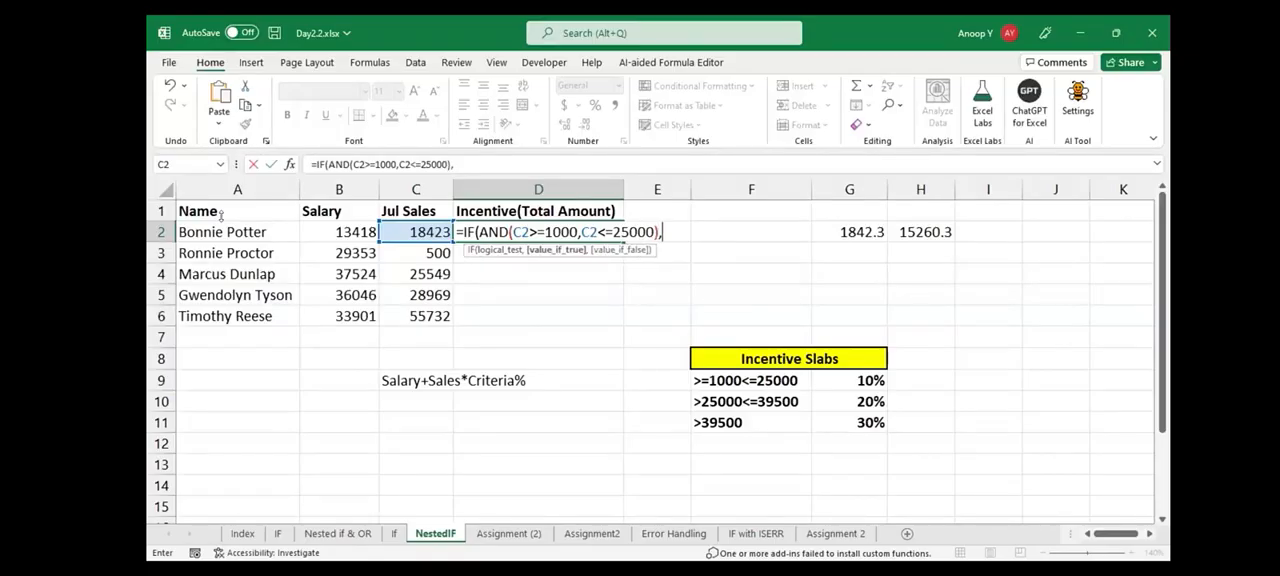
Set the first IF's true value in D2 to B2+C2*10%
key("Left")
key("Left")
type("+")
key("Left")
type("*10%")
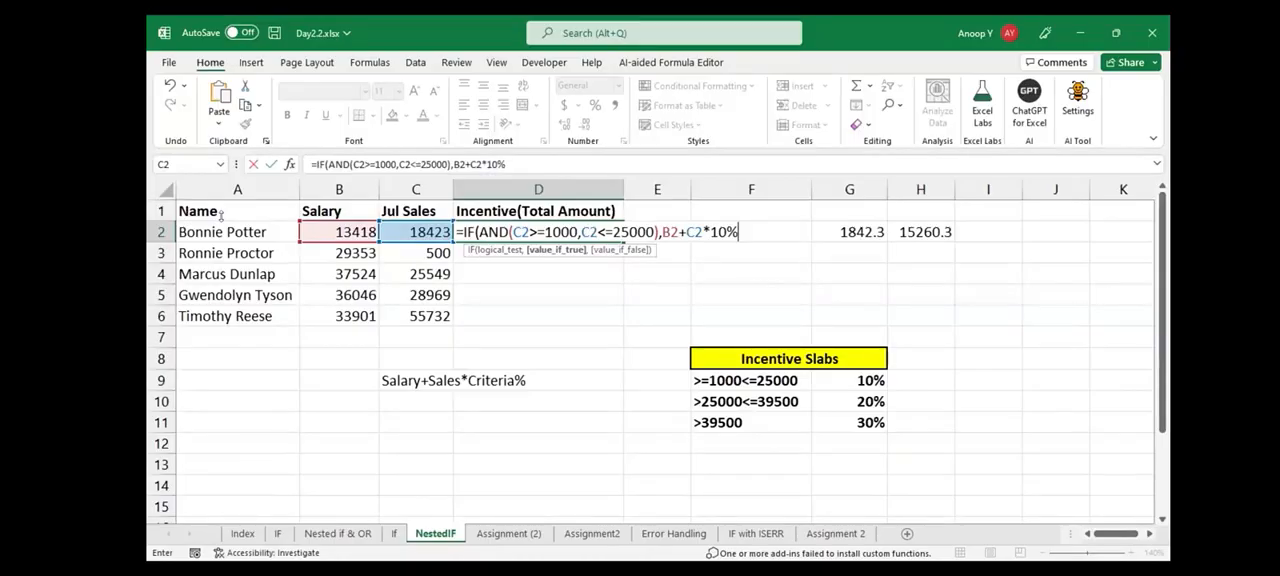
Nest a second IF in the D2 formula with the AND test C2>25000 and C2<=39500
type(",IF(AND(")
key("Left")
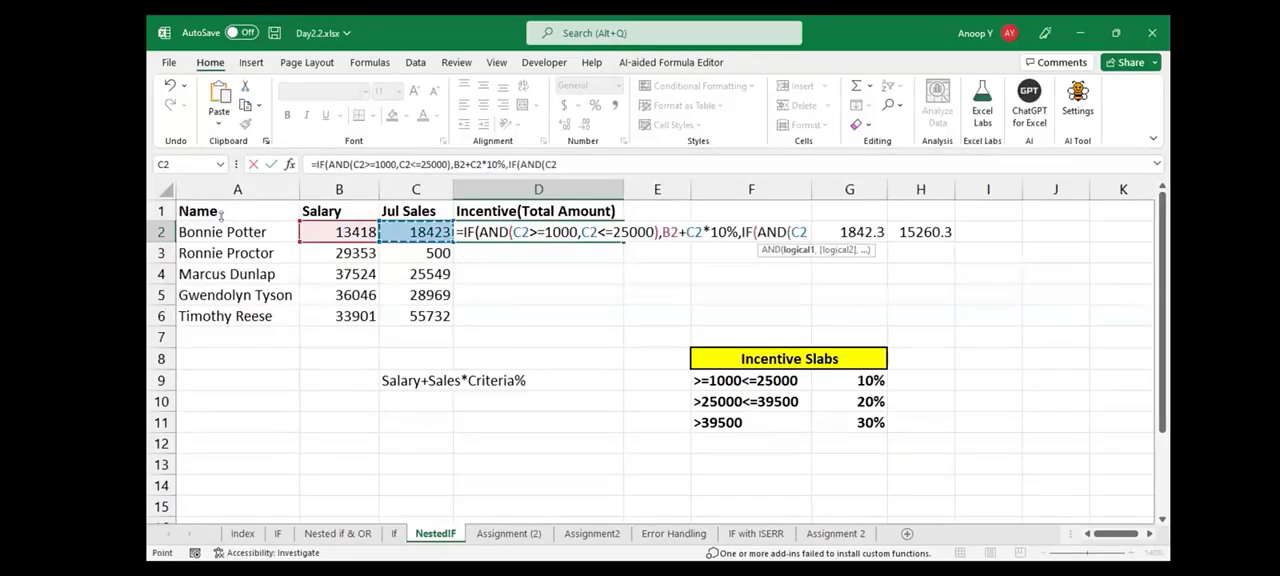
type(">")
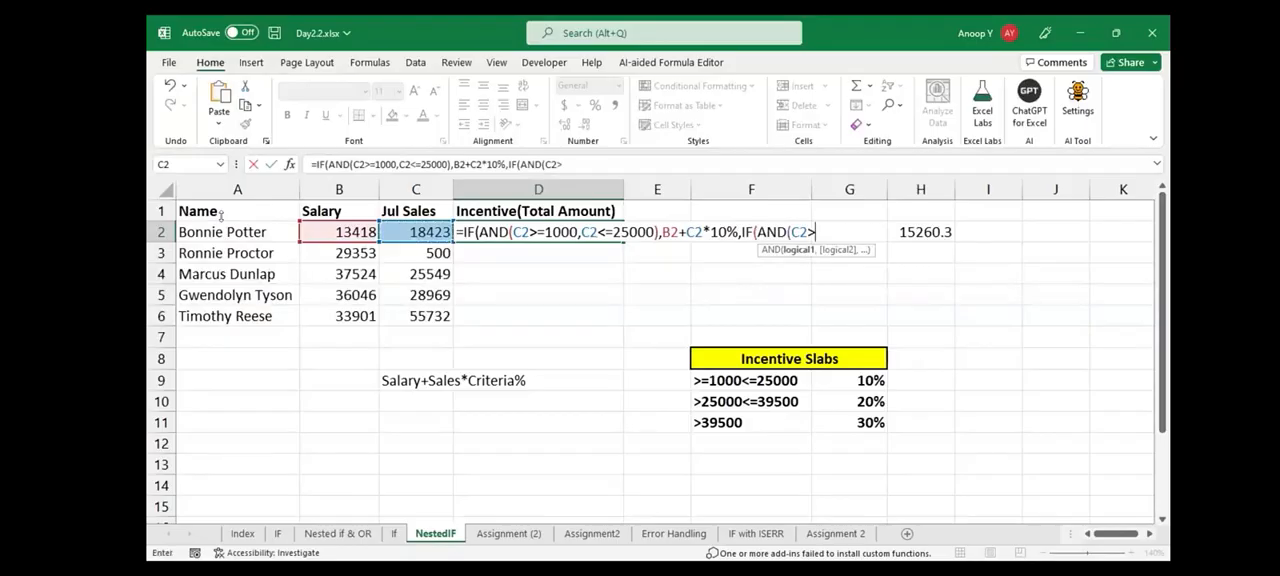
type("25000,C2<=39500")
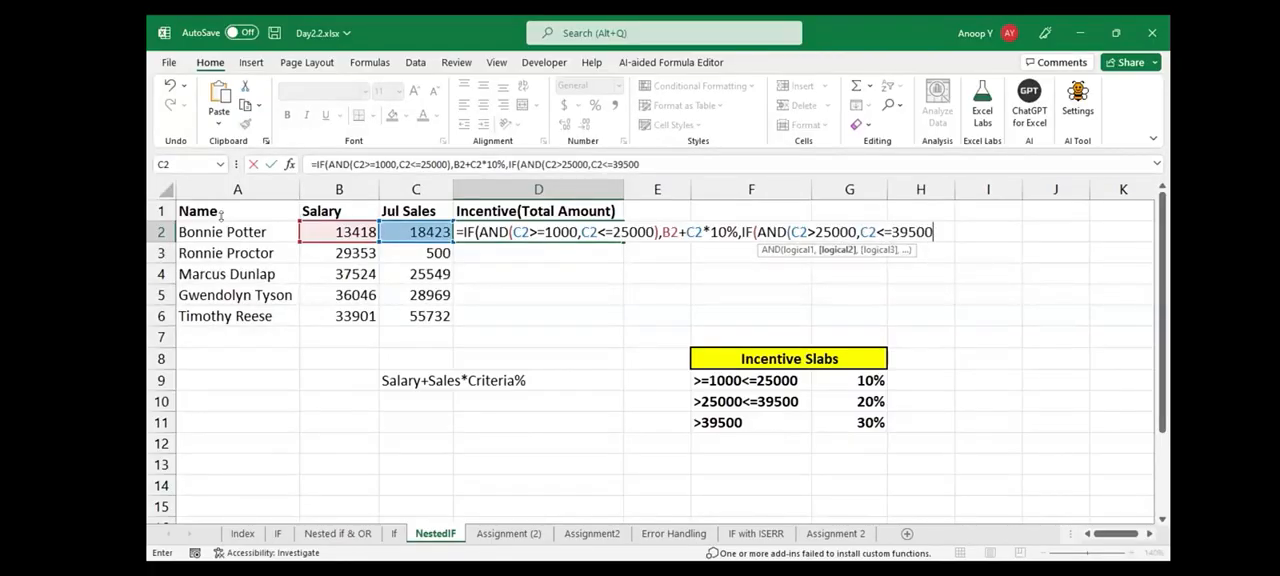
type("),")
Set the second IF's true value in D2 to B2+C2*20%
key("Left")
key("Left")
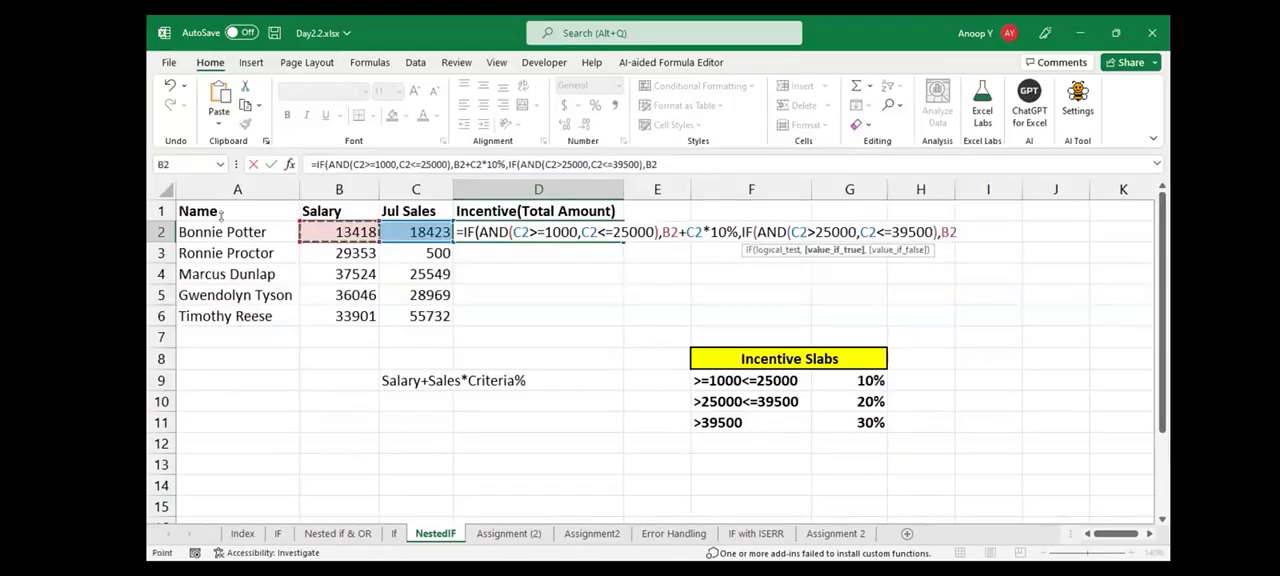
type("+")
key("Left")
type("*20%")
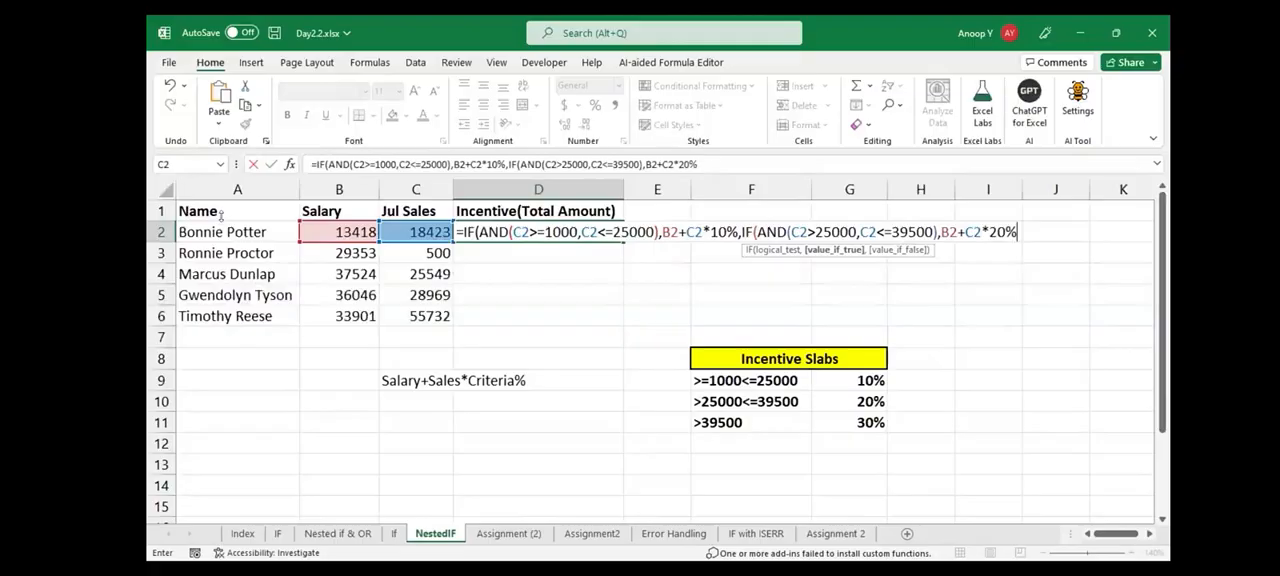
type(",IF(")
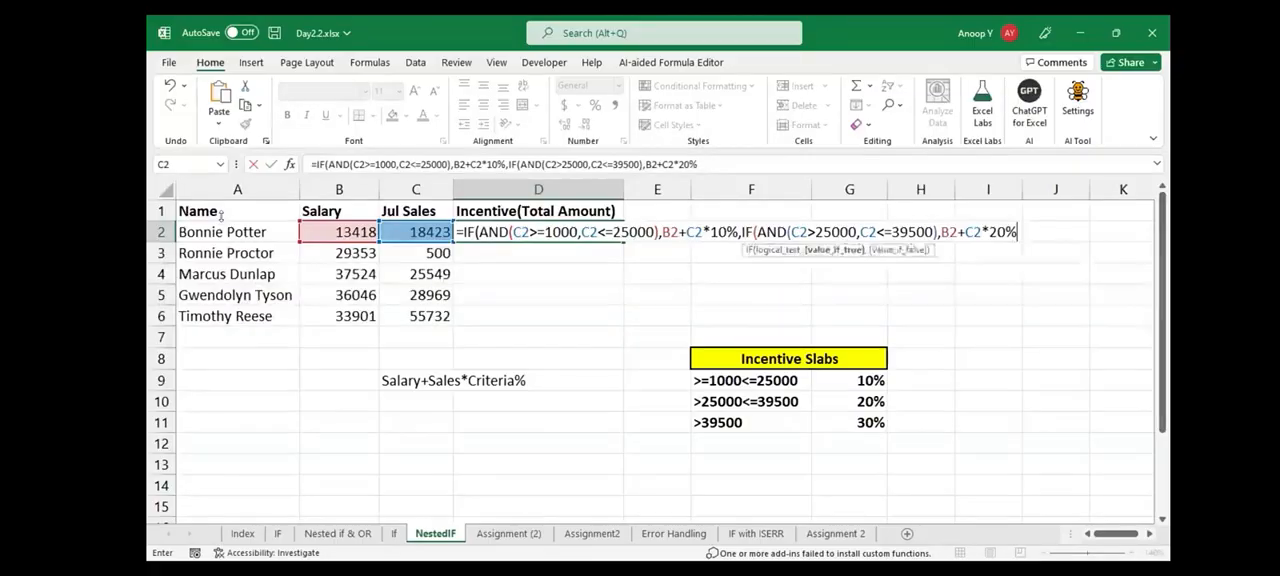
Nest a third IF in the D2 formula, starting its logical test with C2
key("Left")
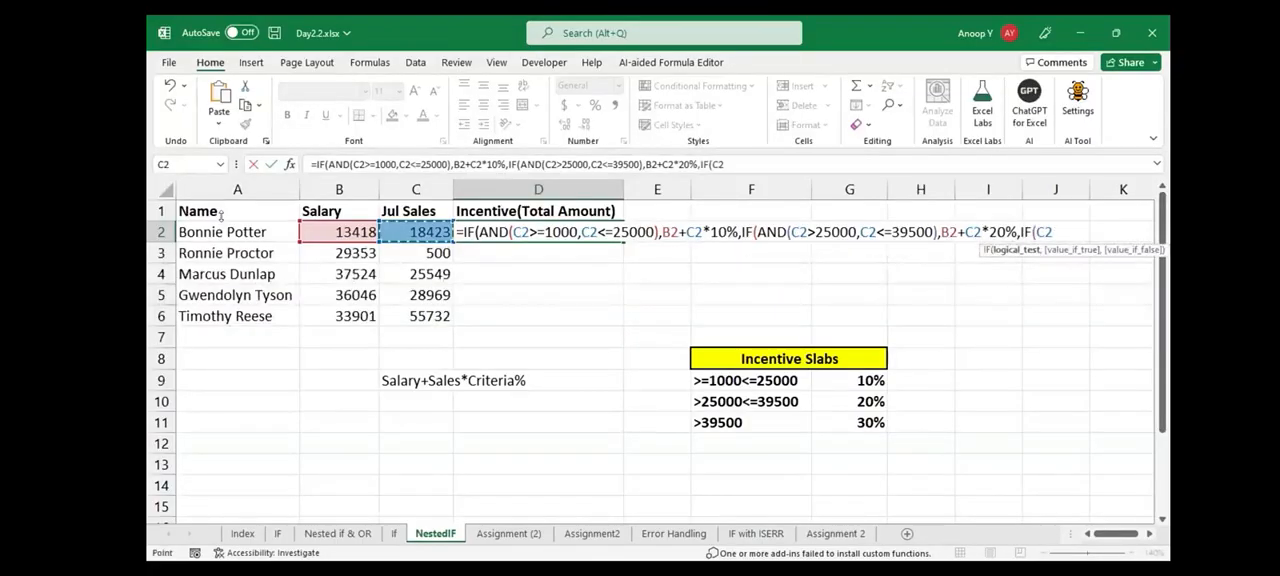